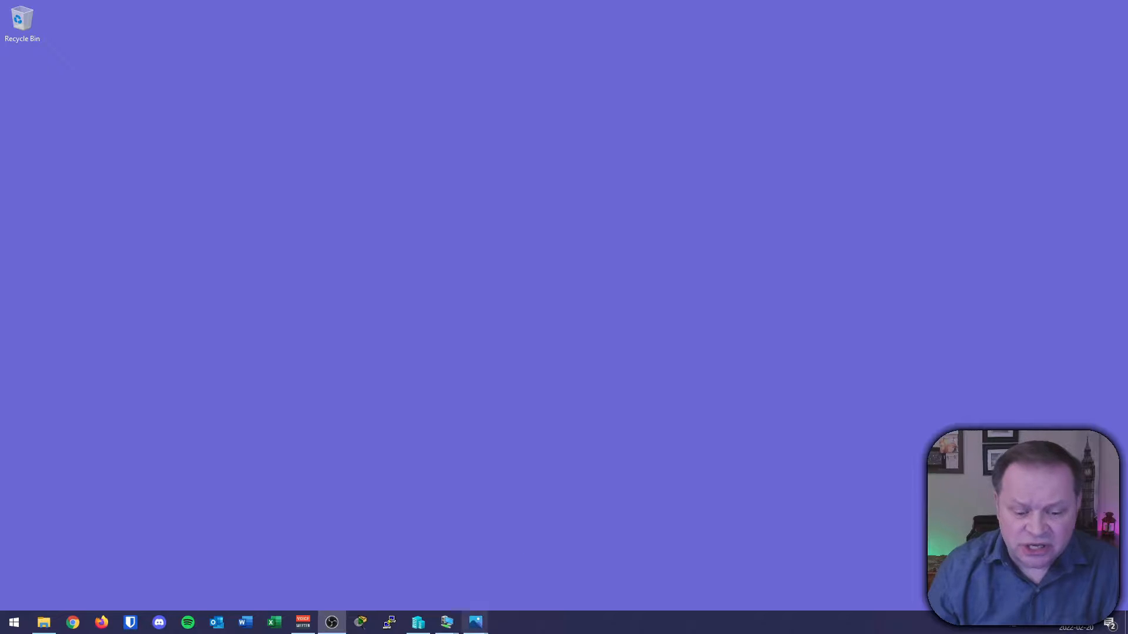
Review the Hyper-V private virtual switch network diagram showing the two test virtual machines.
left_click(559, 538)
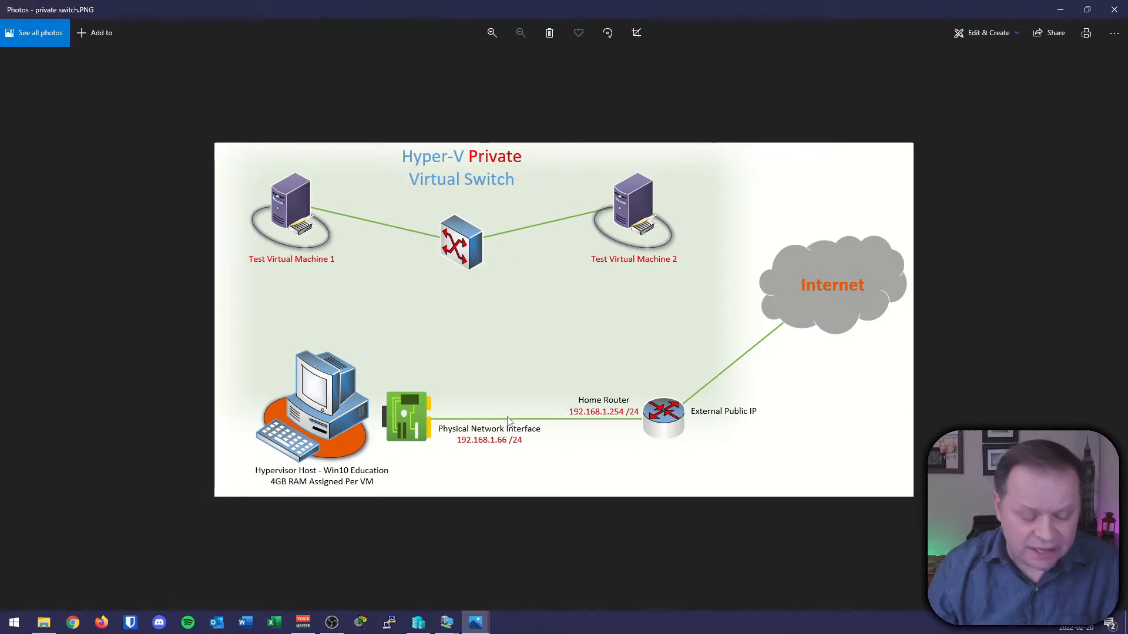
mouse_move(255, 294)
left_mouse_down()
mouse_move(673, 304)
mouse_move(675, 109)
mouse_move(225, 121)
mouse_move(228, 264)
mouse_move(254, 295)
left_mouse_up()
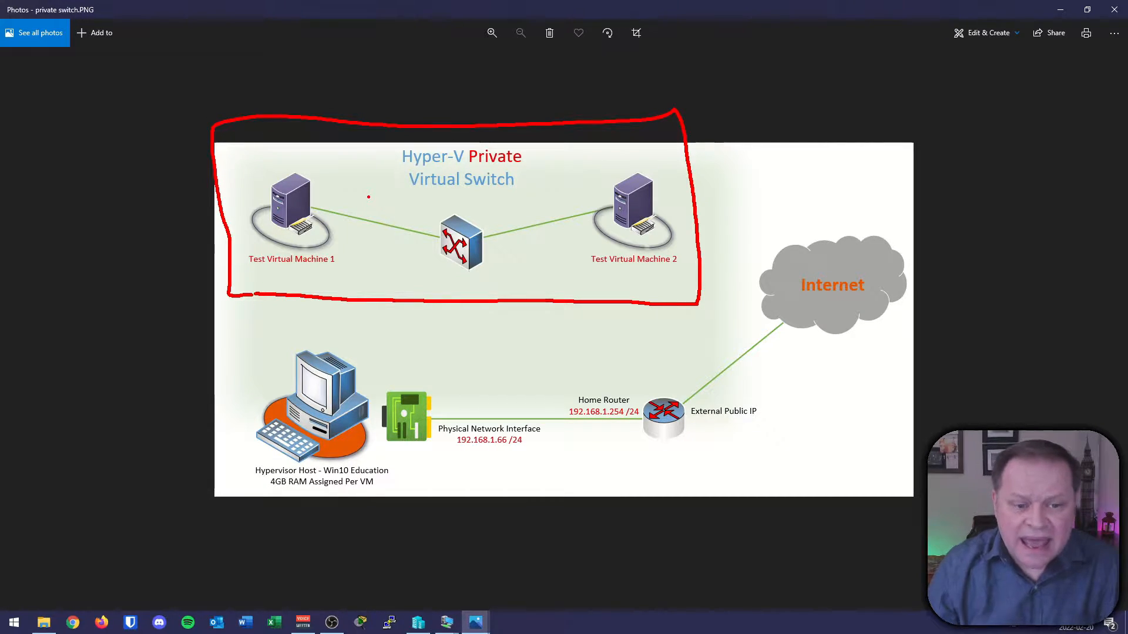
mouse_move(230, 331)
left_mouse_down()
mouse_move(493, 338)
mouse_move(222, 419)
mouse_move(324, 504)
mouse_move(670, 497)
left_mouse_up()
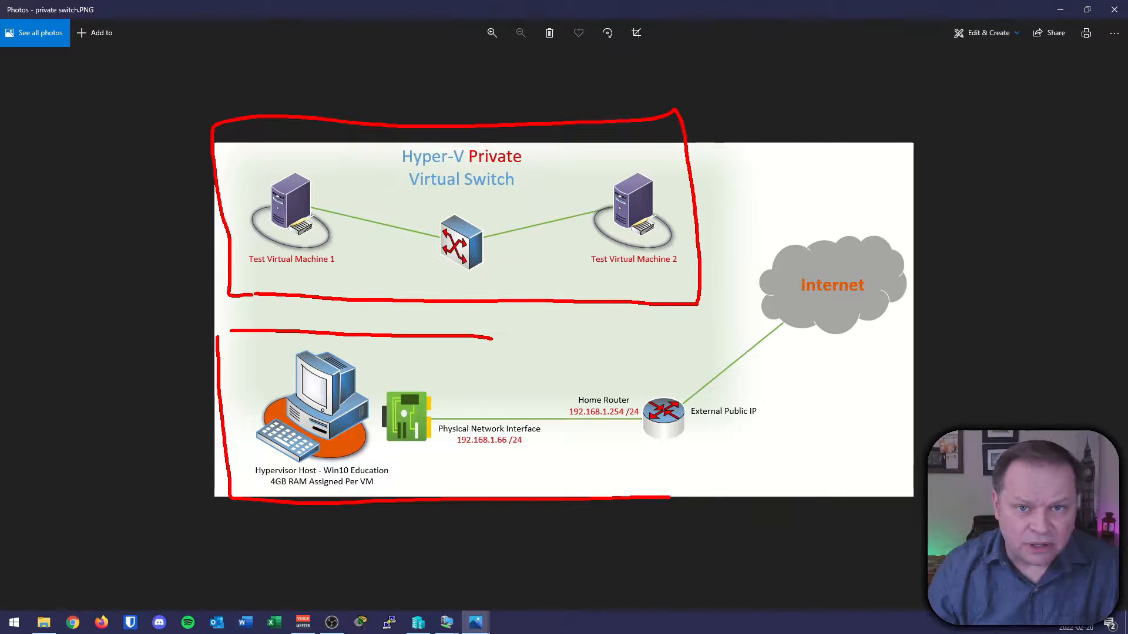
left_click_drag(546, 192, 566, 182)
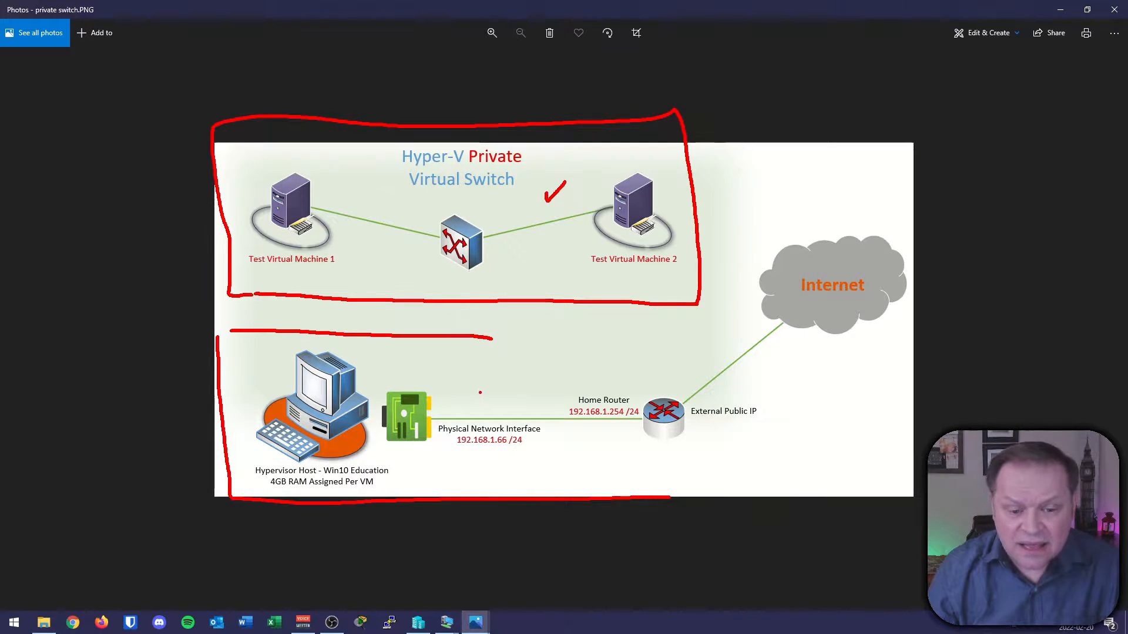
key("Escape")
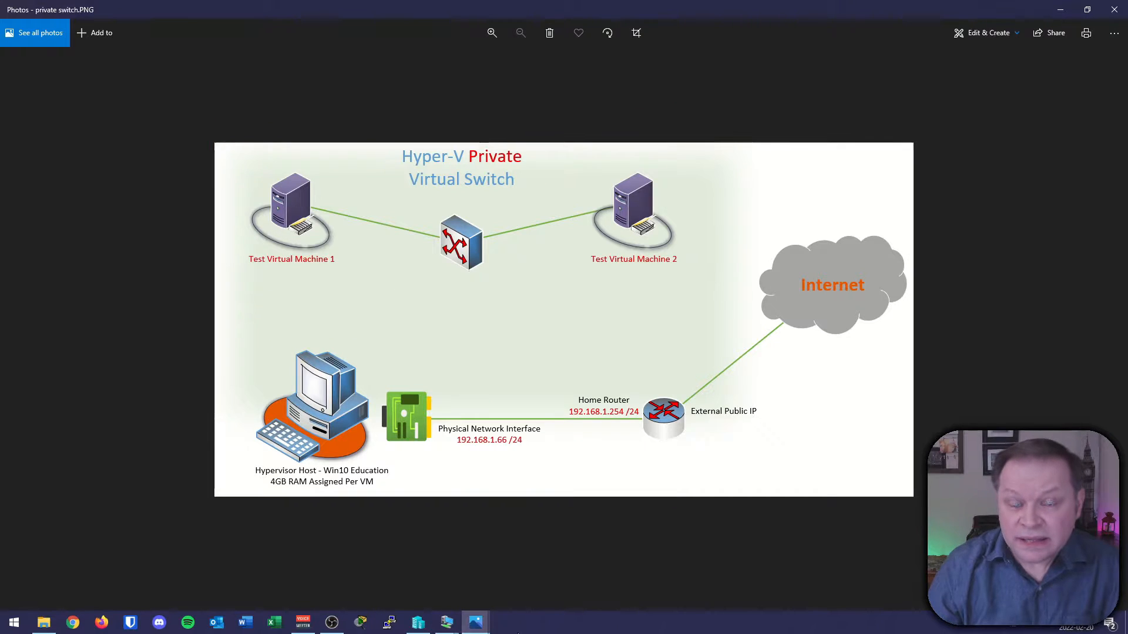
Switch to Hyper-V Manager and open the Virtual Switch Manager for the host.
left_click(1060, 10)
left_click(418, 622)
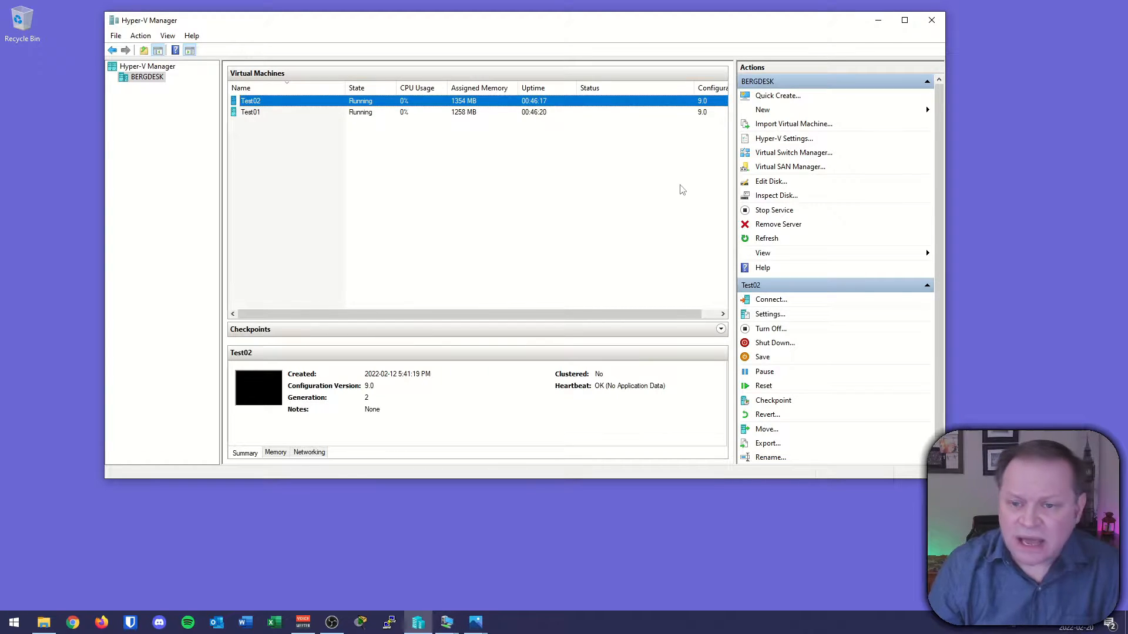
key("ctrl+2")
left_click_drag(717, 135, 849, 171)
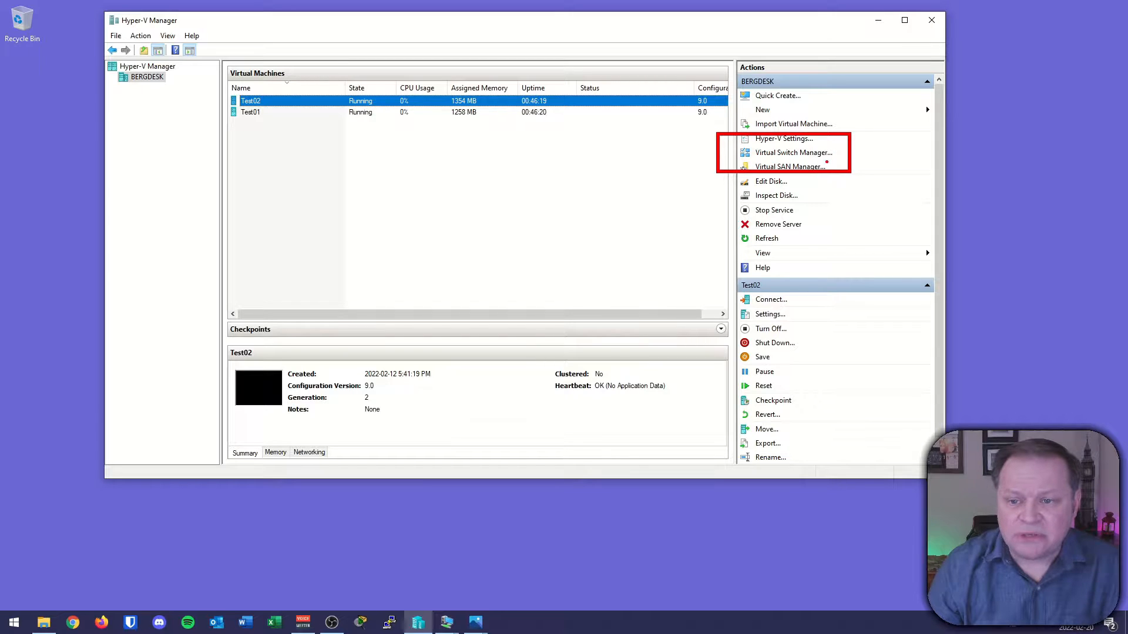
left_click_drag(758, 159, 810, 156)
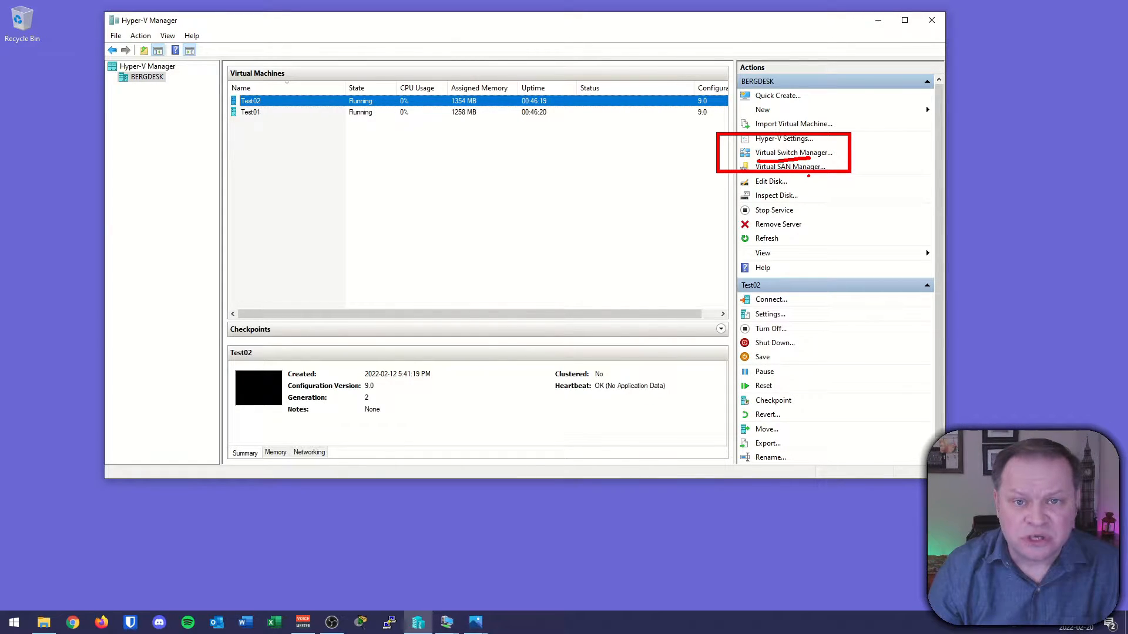
key("Escape")
left_click(809, 153)
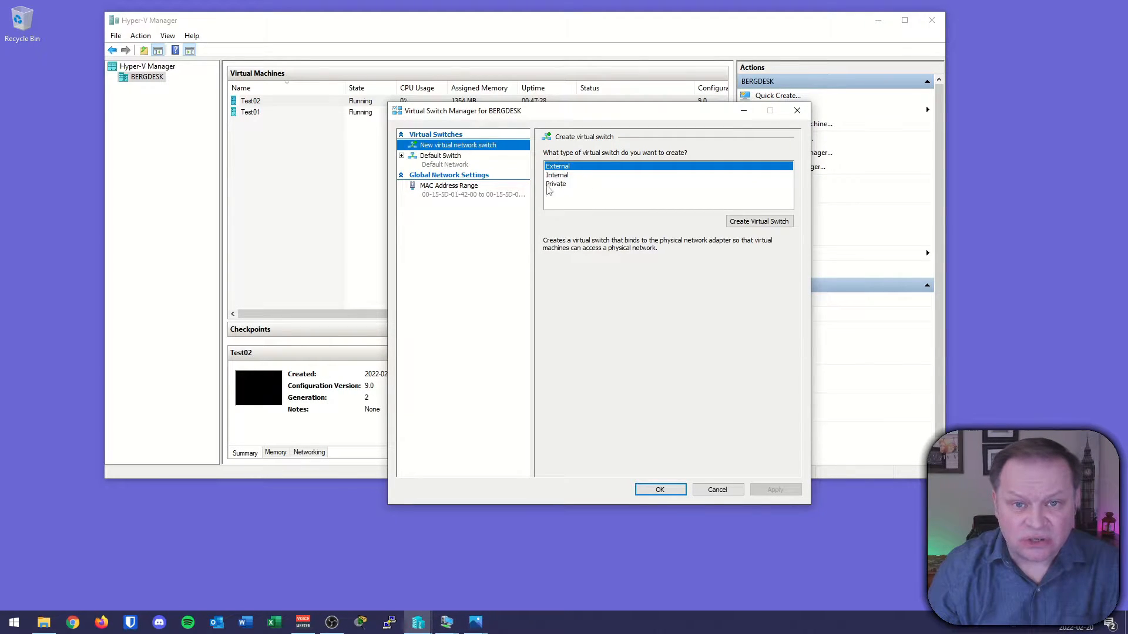
Choose the Private virtual switch type and create a new virtual switch.
left_click(579, 196)
left_click(562, 185)
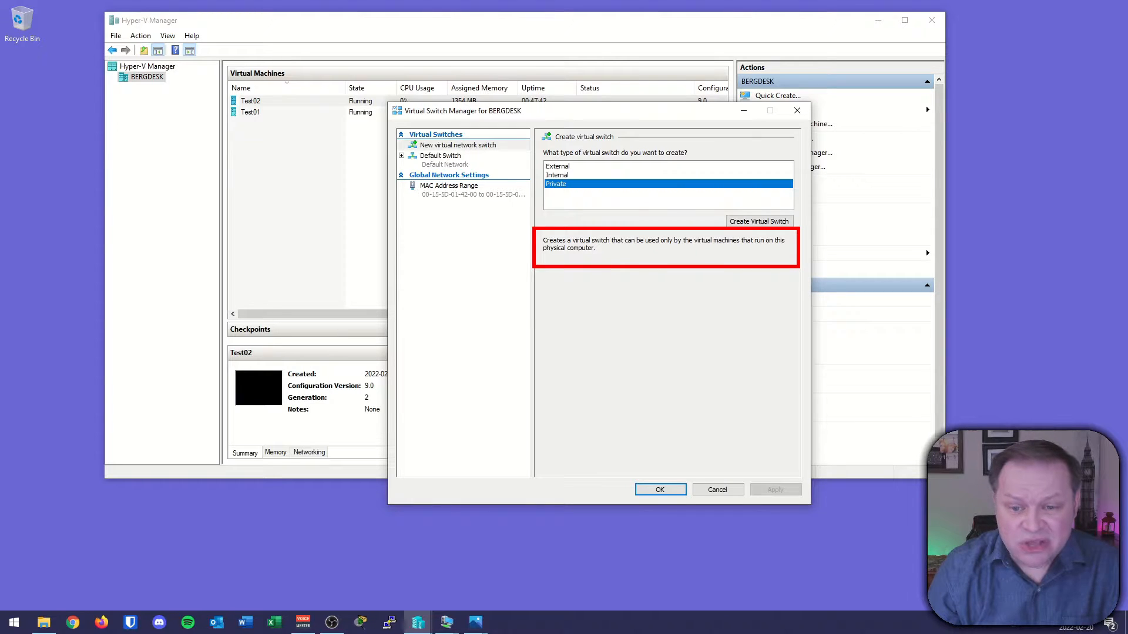
left_click_drag(658, 250, 733, 251)
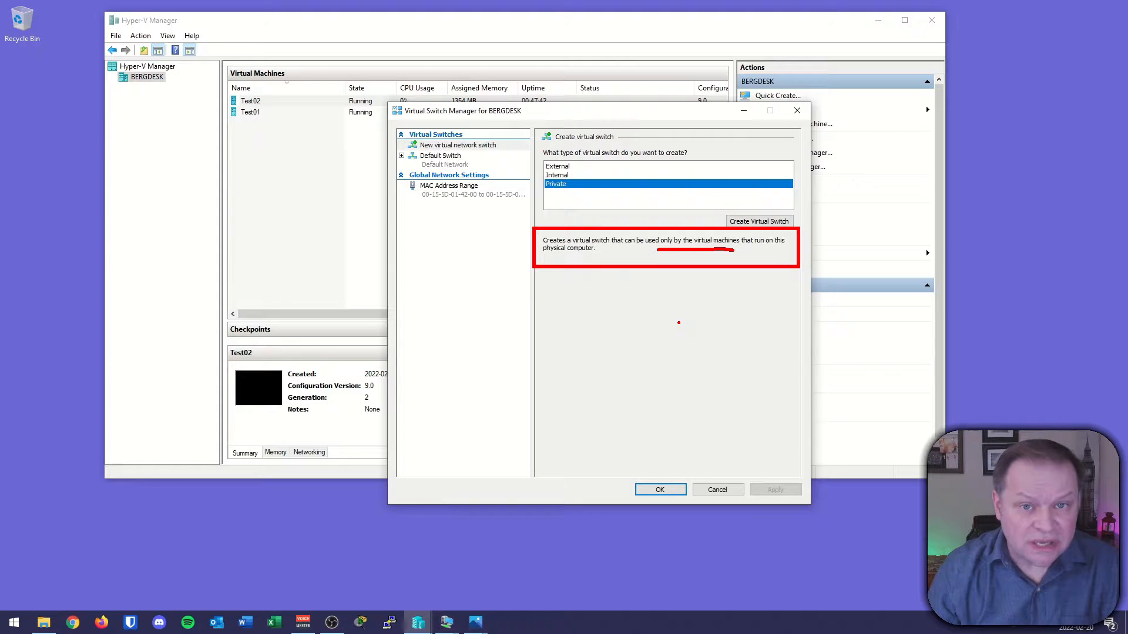
key("Escape")
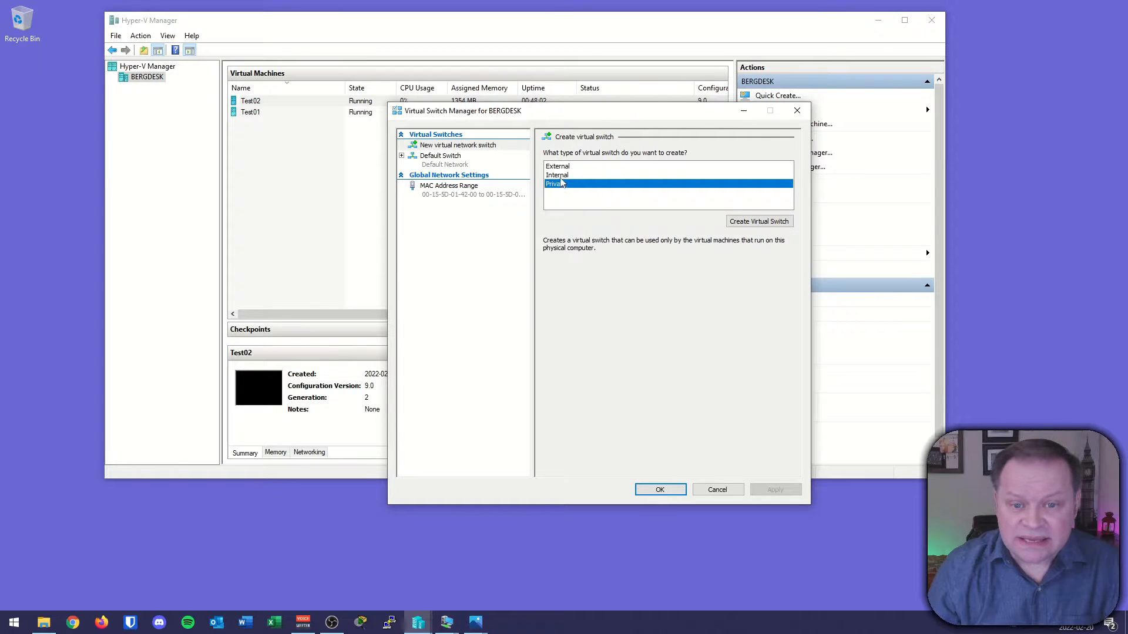
left_click(758, 221)
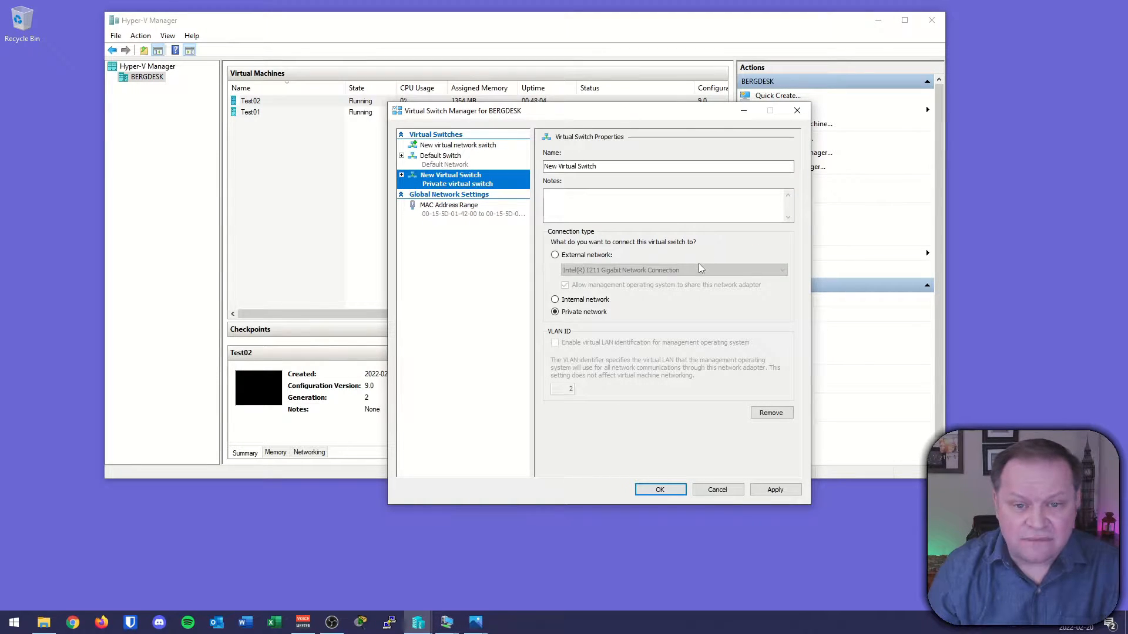
Name the new private network switch Private, apply and confirm the settings.
left_click_drag(617, 168, 448, 175)
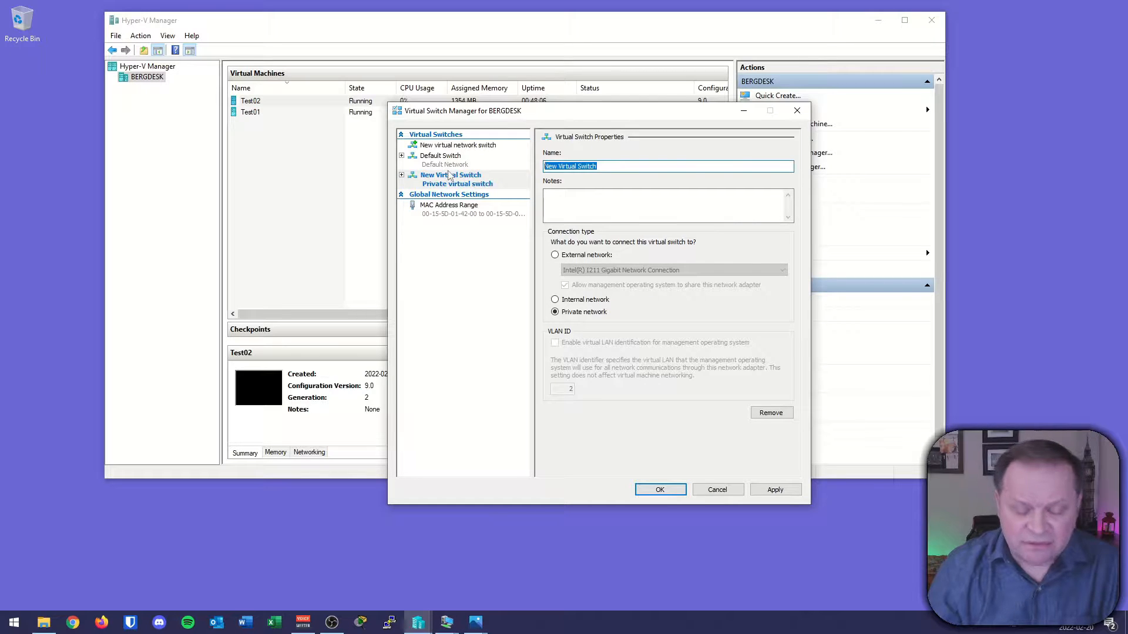
type("Pri")
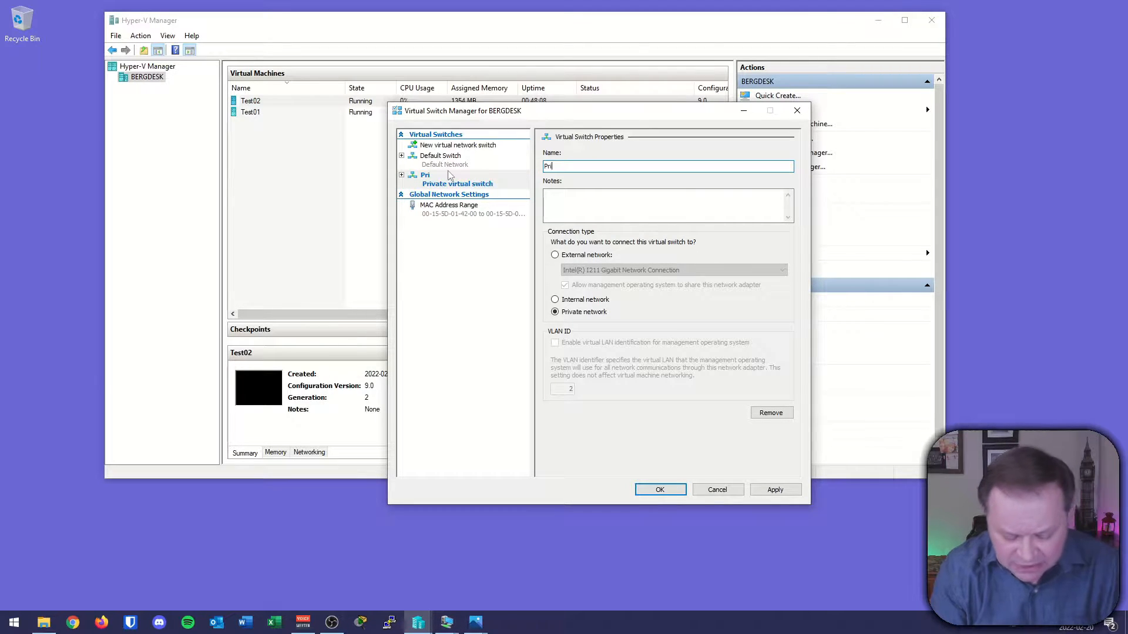
type("vate")
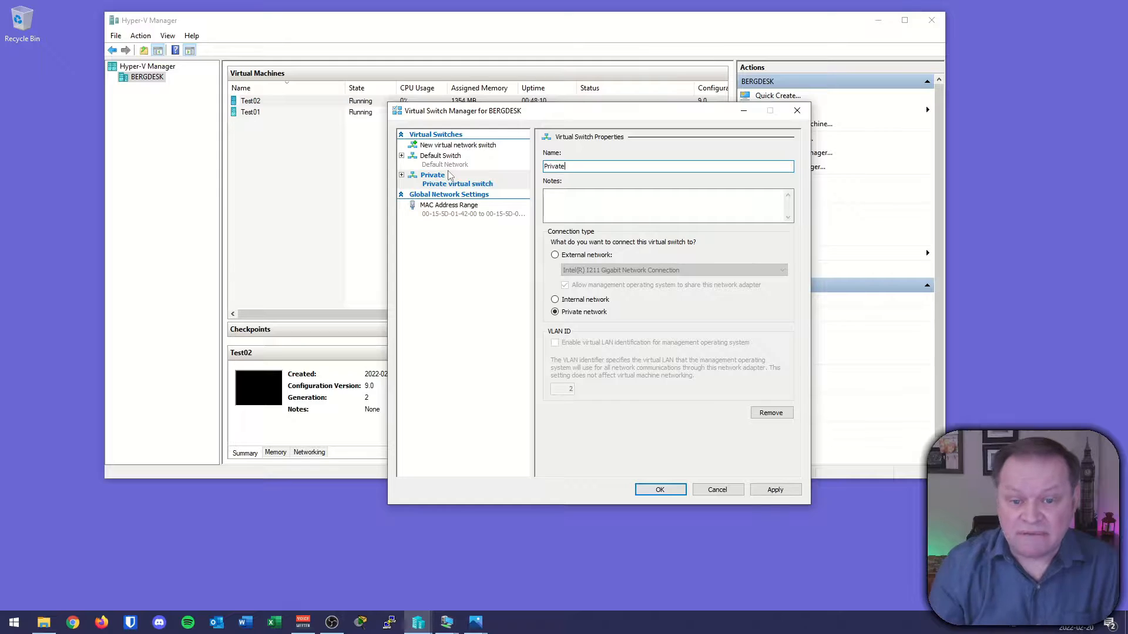
mouse_move(535, 222)
left_mouse_down()
mouse_move(541, 241)
mouse_move(828, 328)
left_mouse_up()
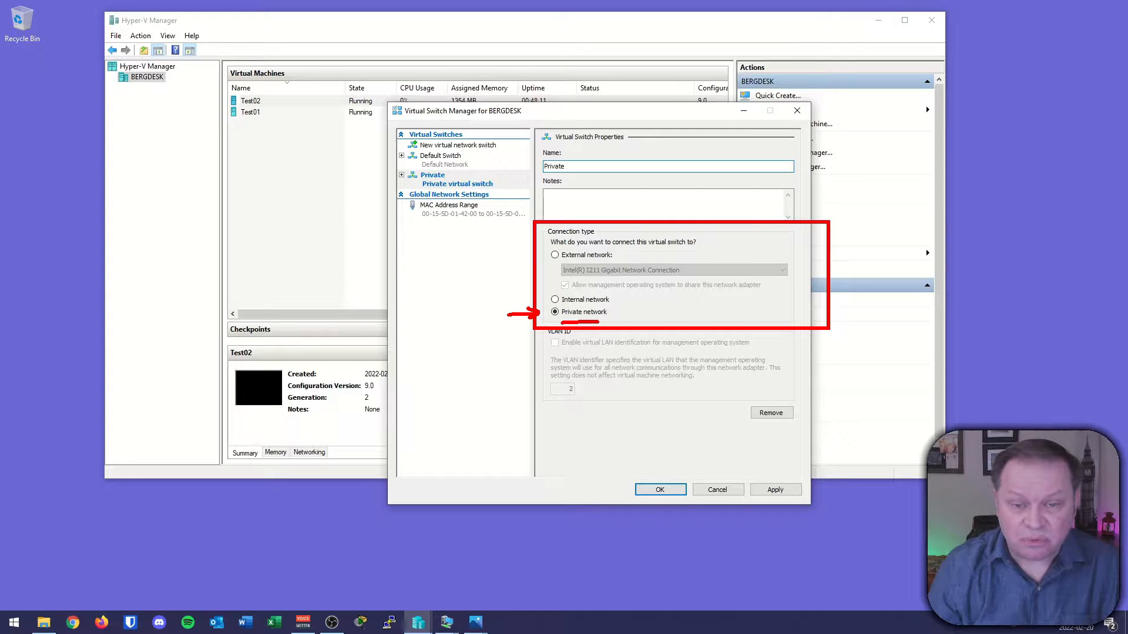
key("Escape")
left_click(773, 491)
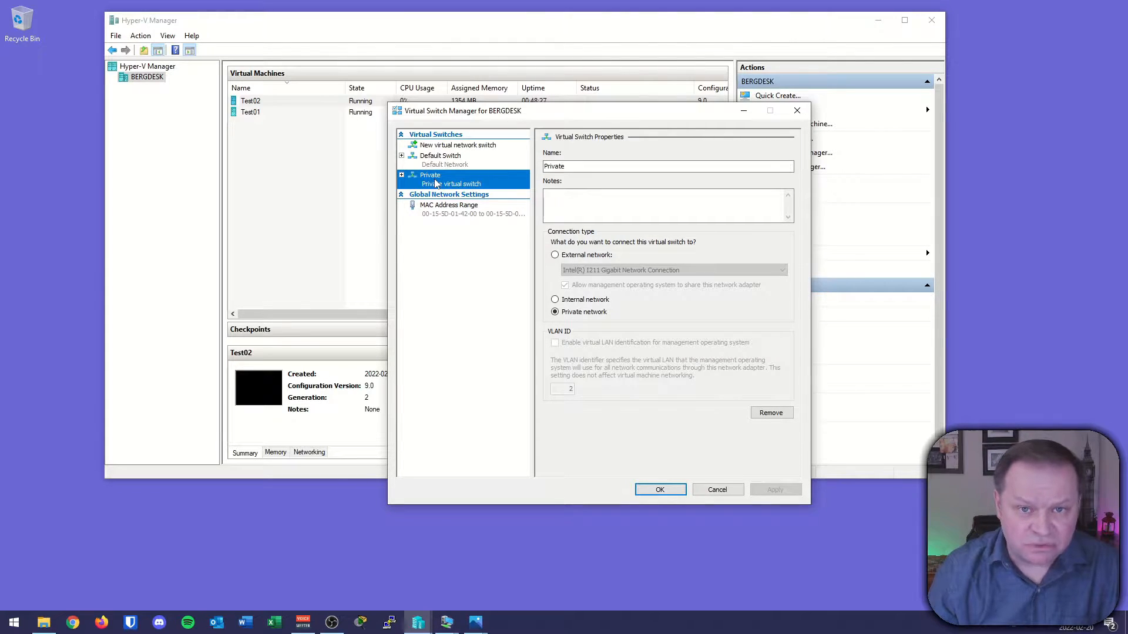
left_click(660, 489)
Return to the diagram to examine how both virtual machines connect through the private switch.
left_click(483, 623)
left_click(531, 555)
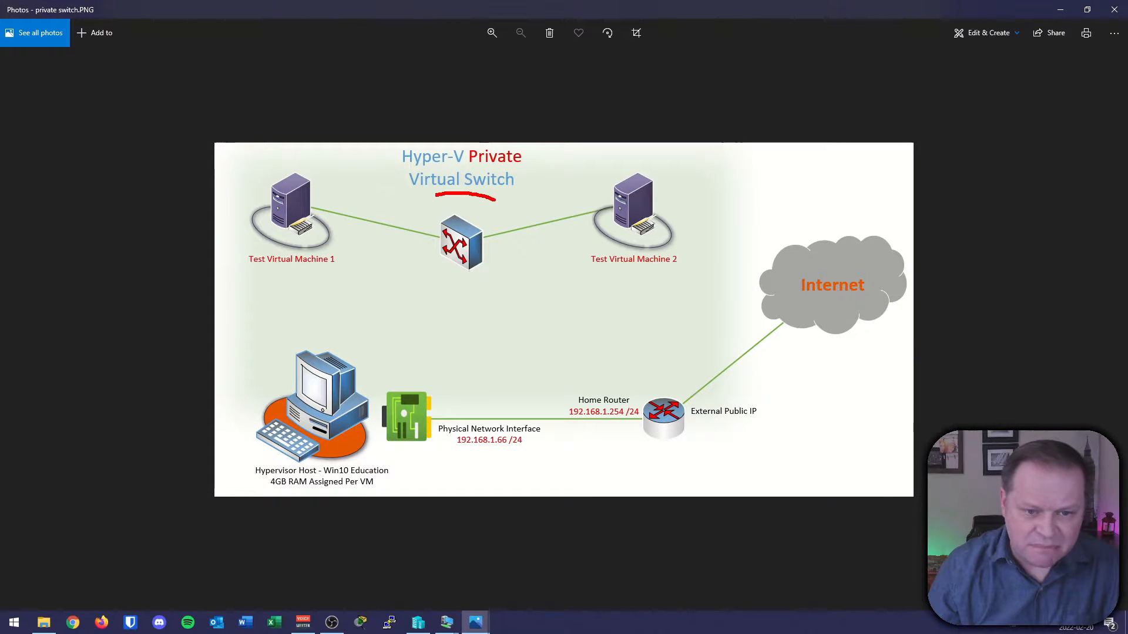
left_click_drag(495, 199, 467, 201)
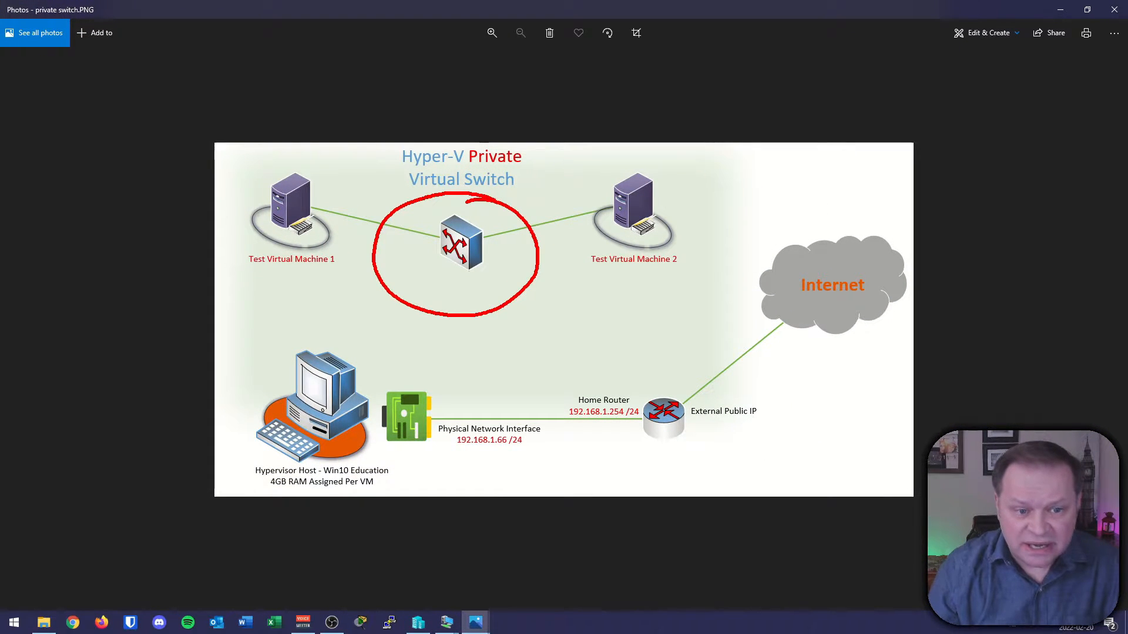
left_click_drag(317, 209, 341, 195)
mouse_move(616, 196)
left_mouse_down()
mouse_move(567, 205)
mouse_move(576, 223)
left_mouse_up()
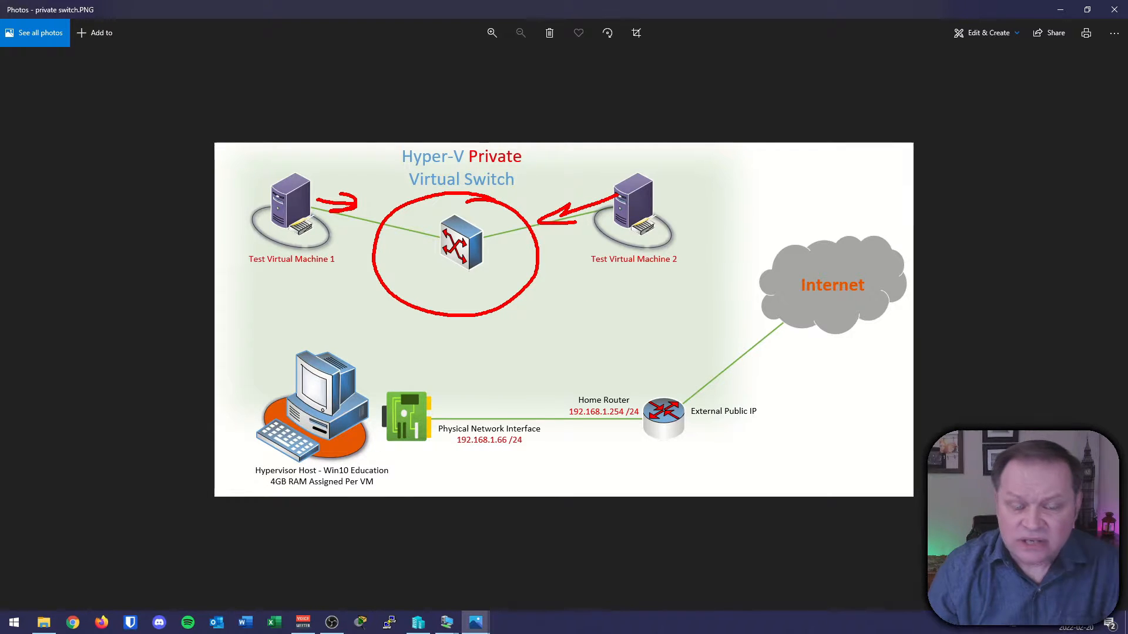
key("Escape")
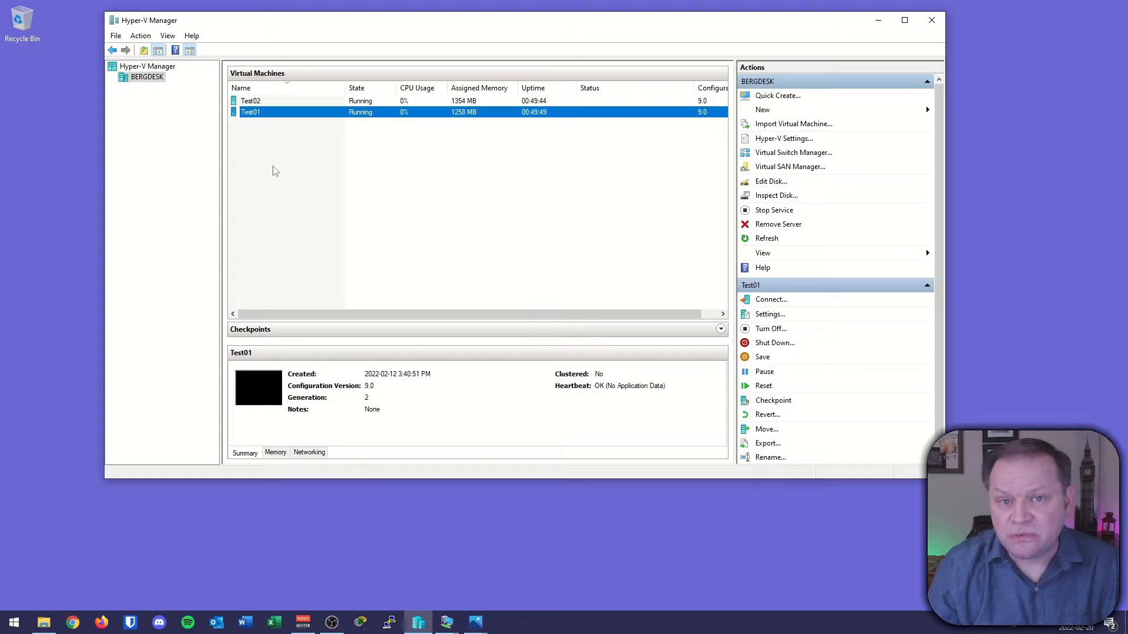
Open Test01's settings and connect its network adapter to the Private virtual switch, applying and saving.
right_click(249, 119)
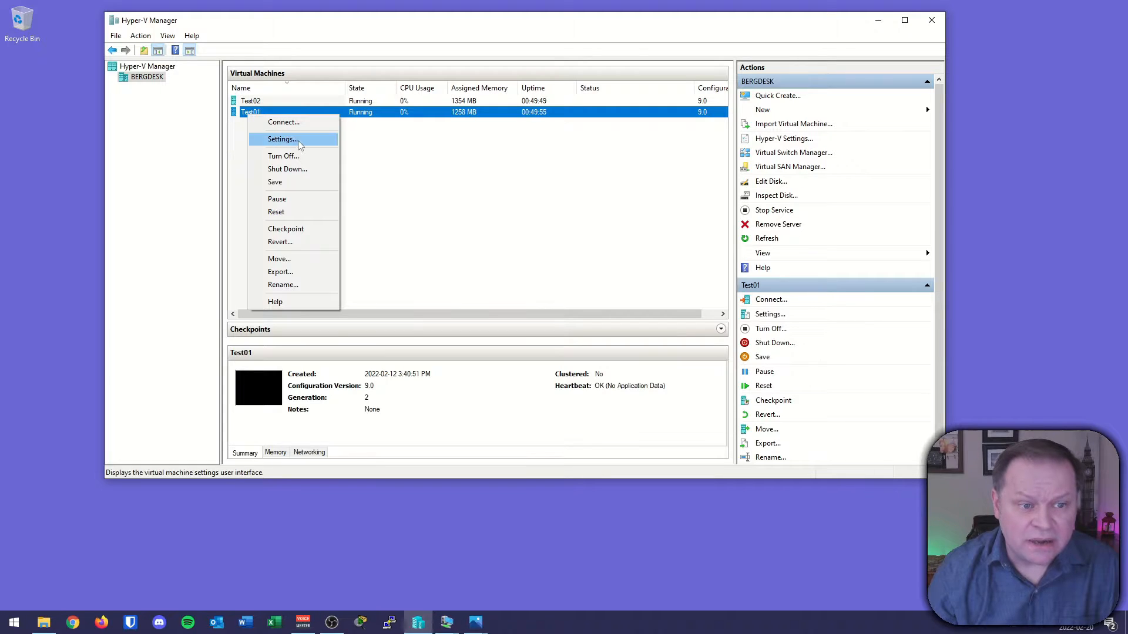
left_click(282, 139)
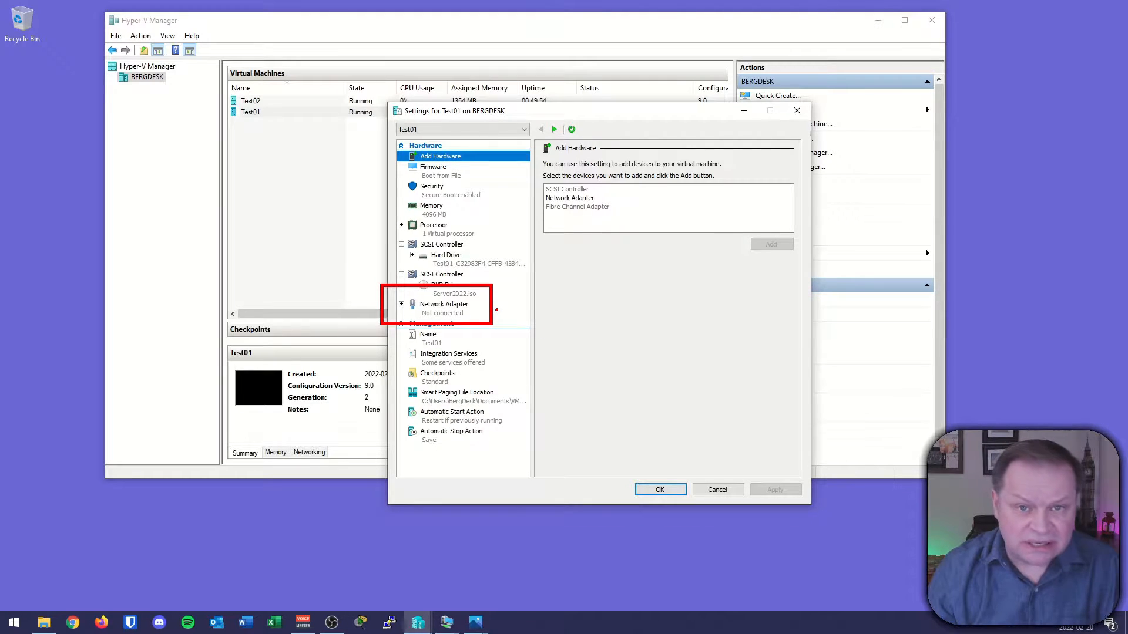
left_click(444, 313)
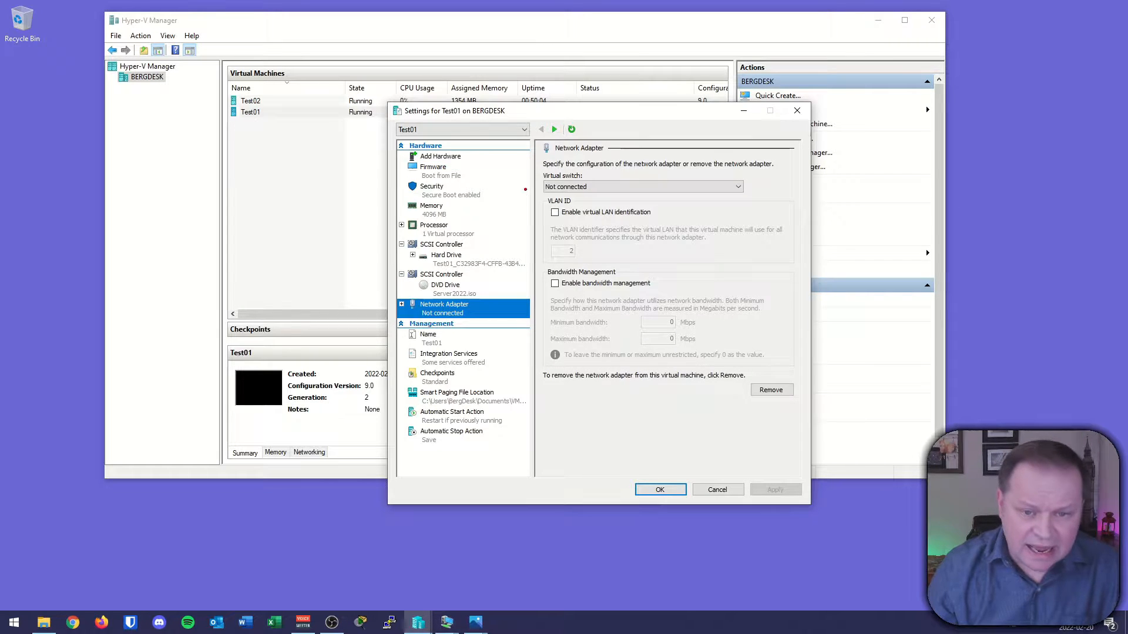
left_click_drag(534, 167, 784, 206)
key("Escape")
left_click(735, 187)
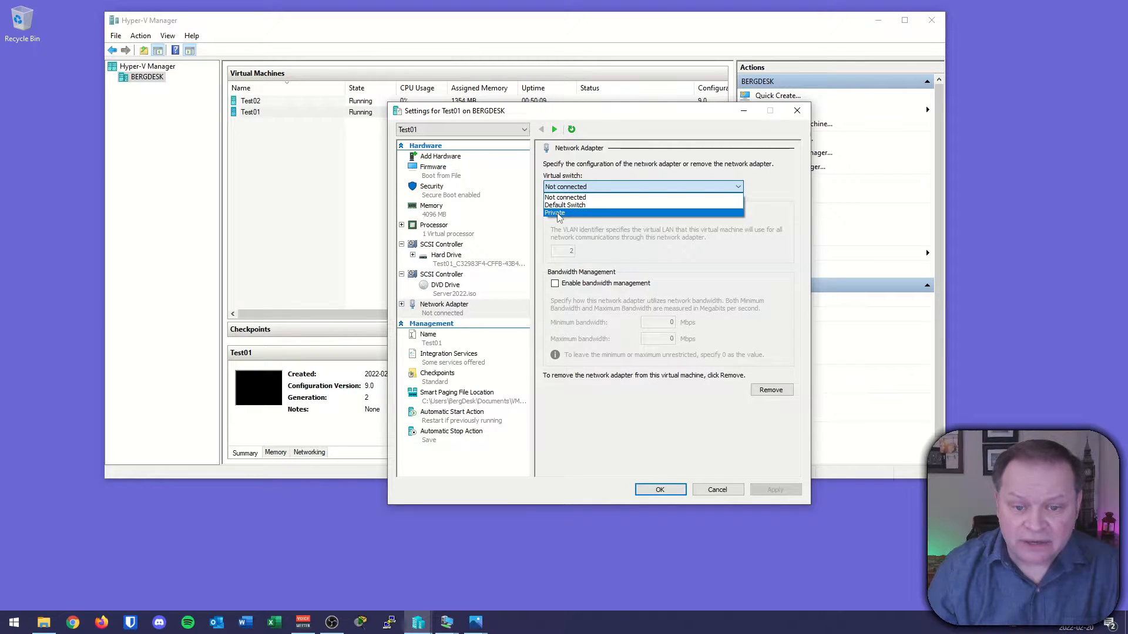
left_click(555, 213)
left_click(775, 490)
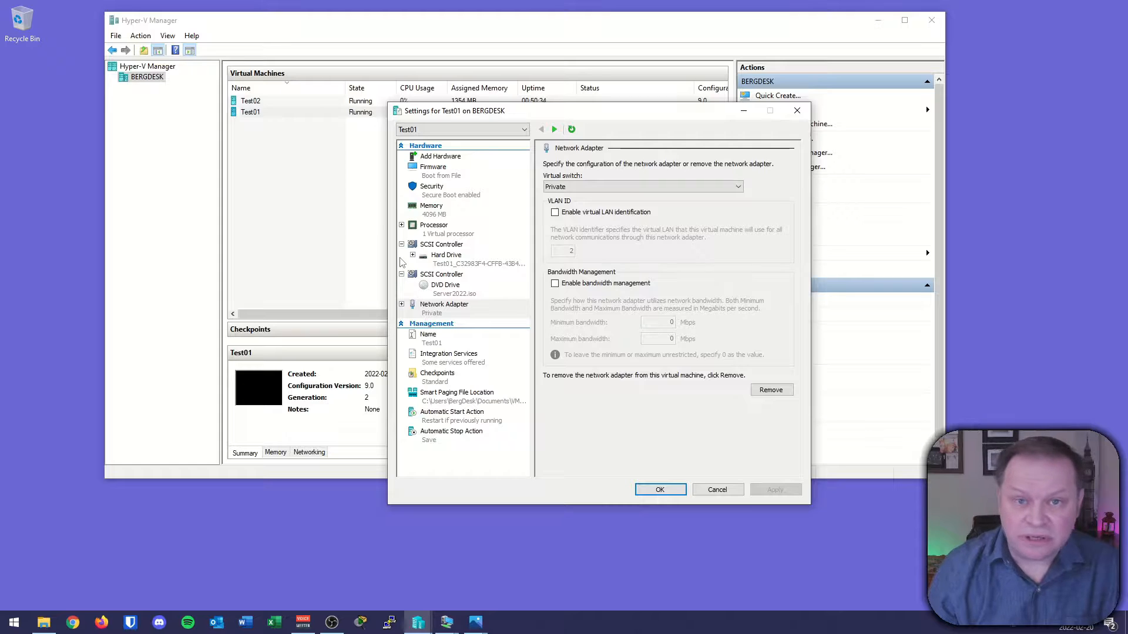
left_click(659, 490)
Open Test02's settings and connect its network adapter to the Private virtual switch, then confirm.
right_click(253, 104)
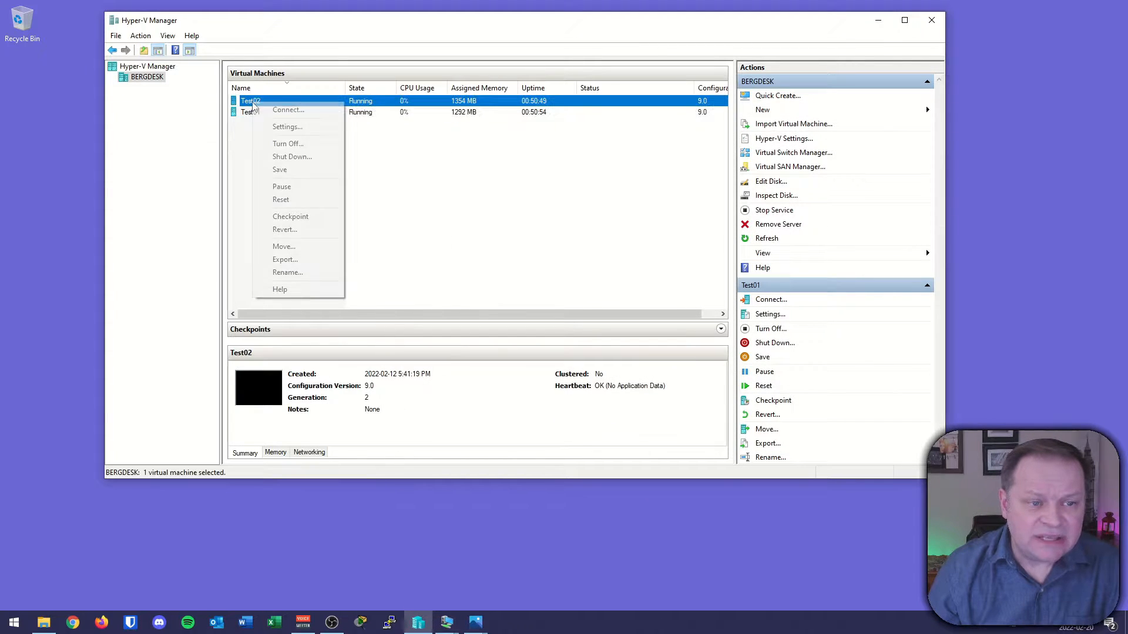
left_click(282, 127)
left_click(452, 305)
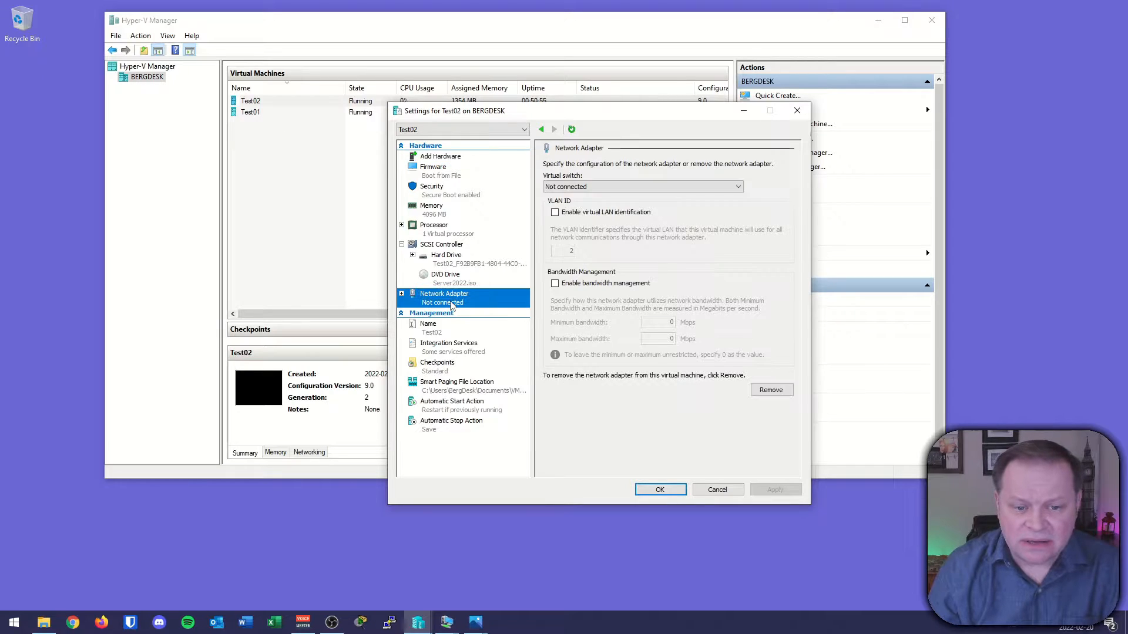
left_click(623, 187)
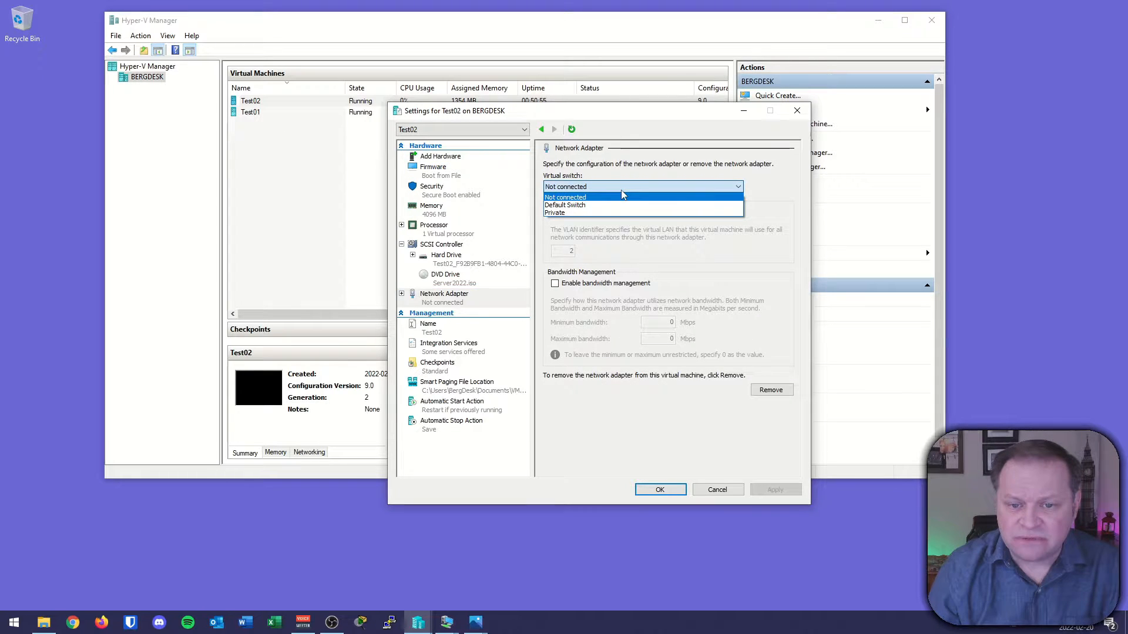
left_click(577, 213)
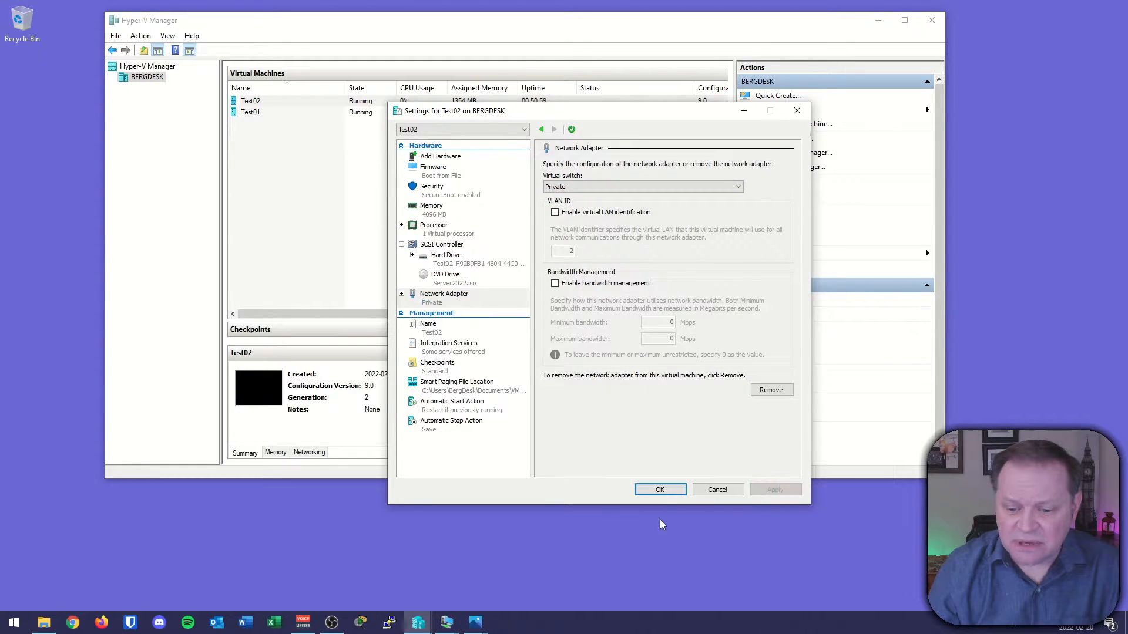
left_click(660, 489)
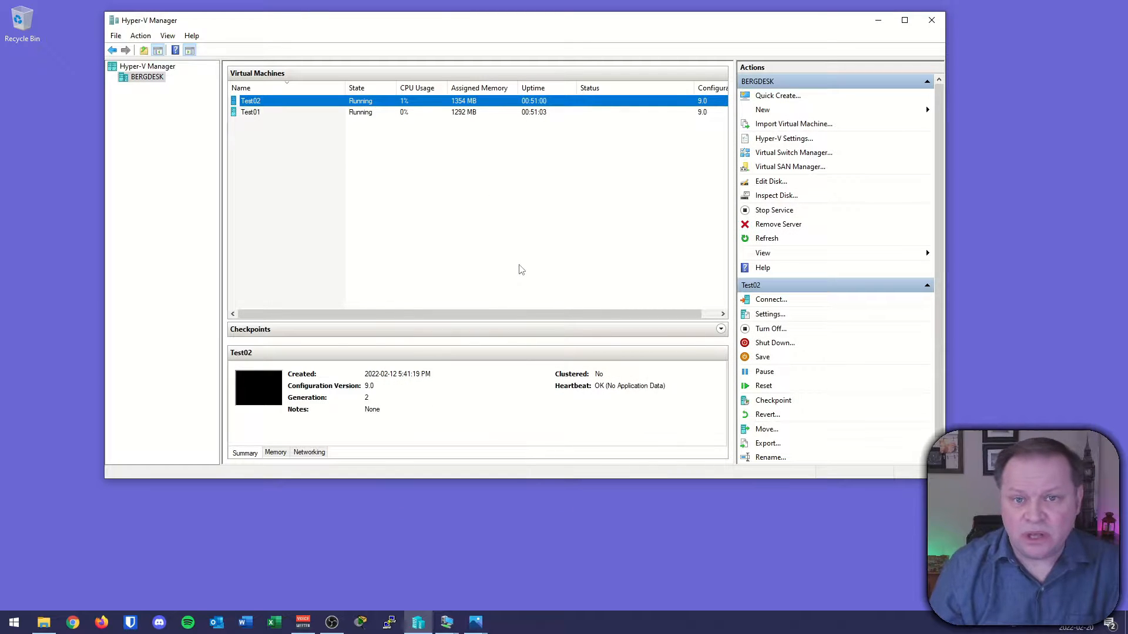
Switch back to the diagram to review the private network between the two test machines.
mouse_move(475, 622)
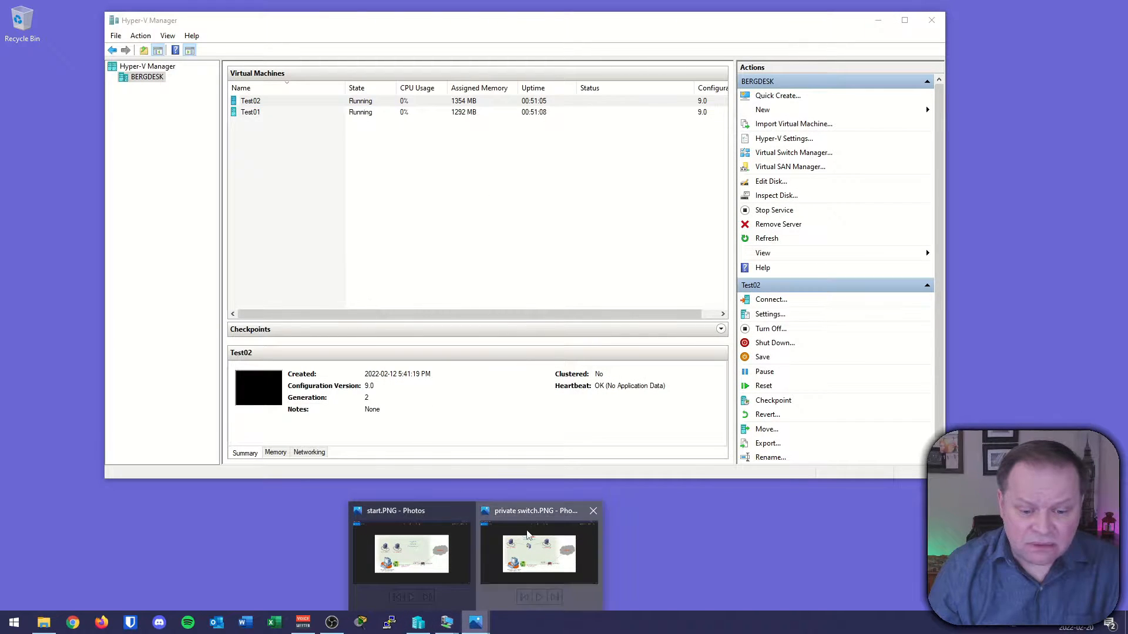
left_click(529, 550)
key("ctrl+2")
left_click_drag(300, 186, 412, 216)
left_click_drag(595, 196, 514, 225)
mouse_move(224, 311)
left_mouse_down()
mouse_move(733, 347)
mouse_move(679, 125)
mouse_move(190, 303)
left_mouse_up()
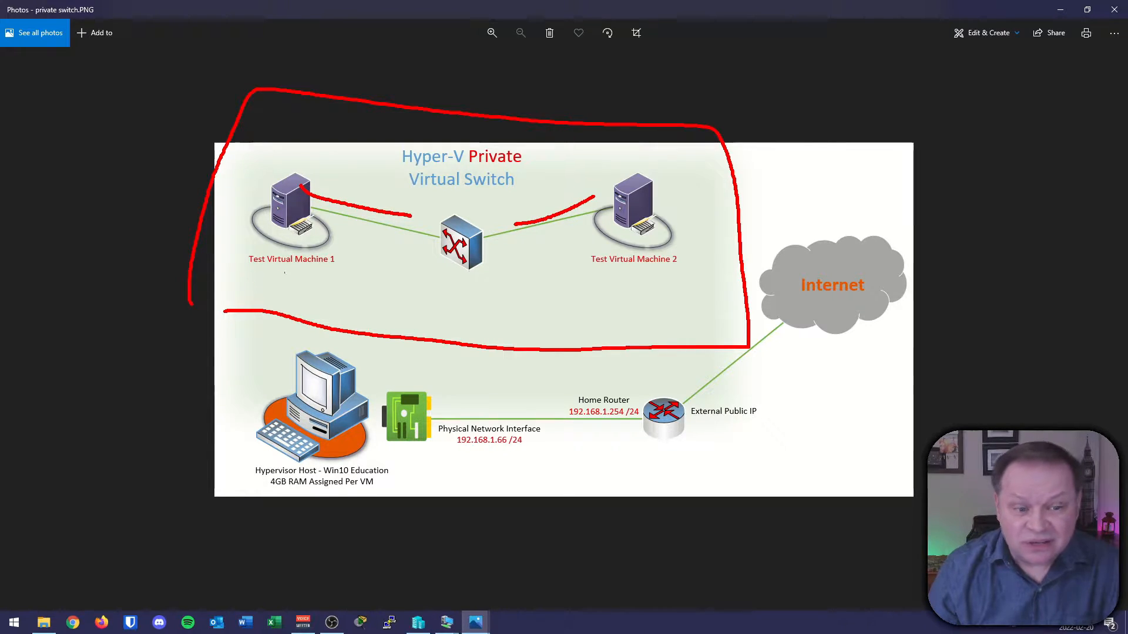
key("Escape")
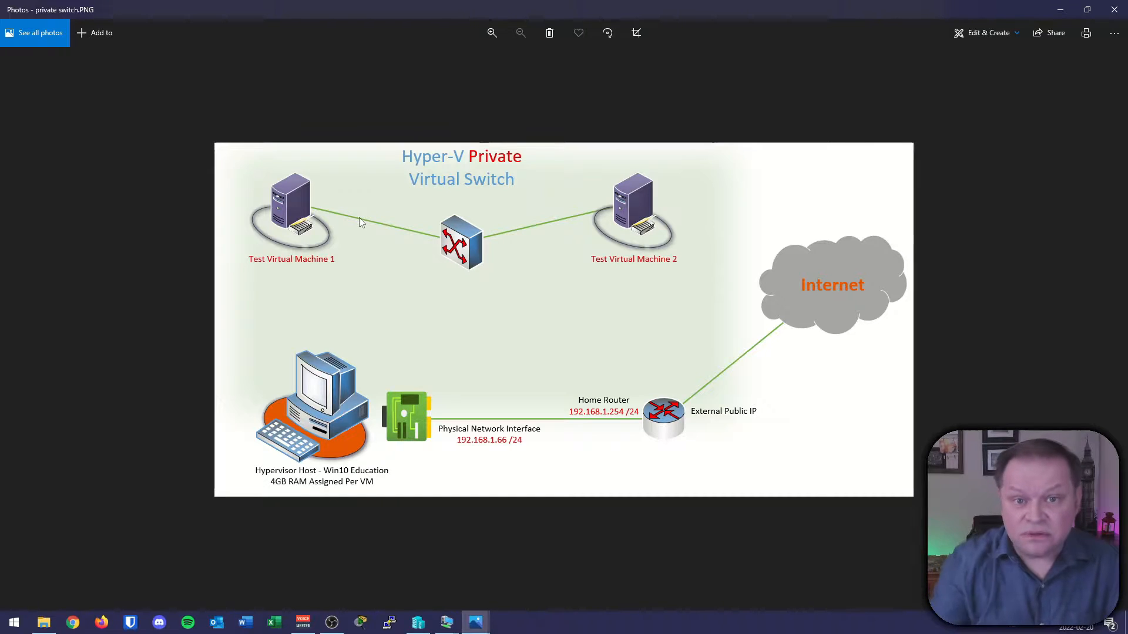
Bring up both test machine connection windows and open Test01's network adapter connections from its network settings.
left_click(1066, 7)
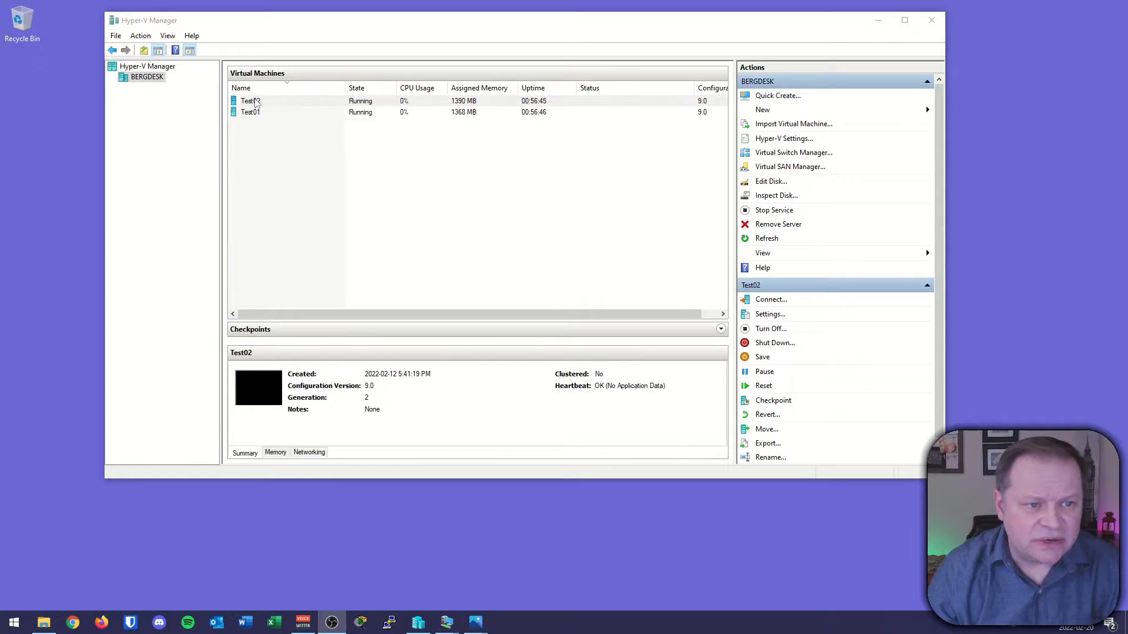
left_click(445, 618)
left_click(428, 605)
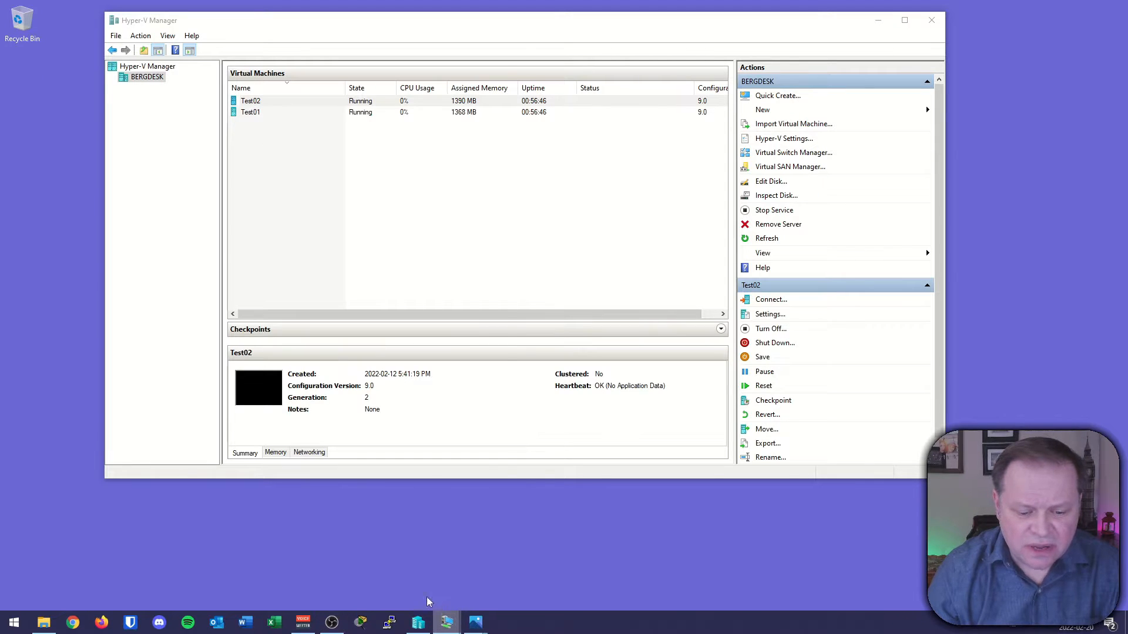
left_click(448, 620)
left_click(473, 597)
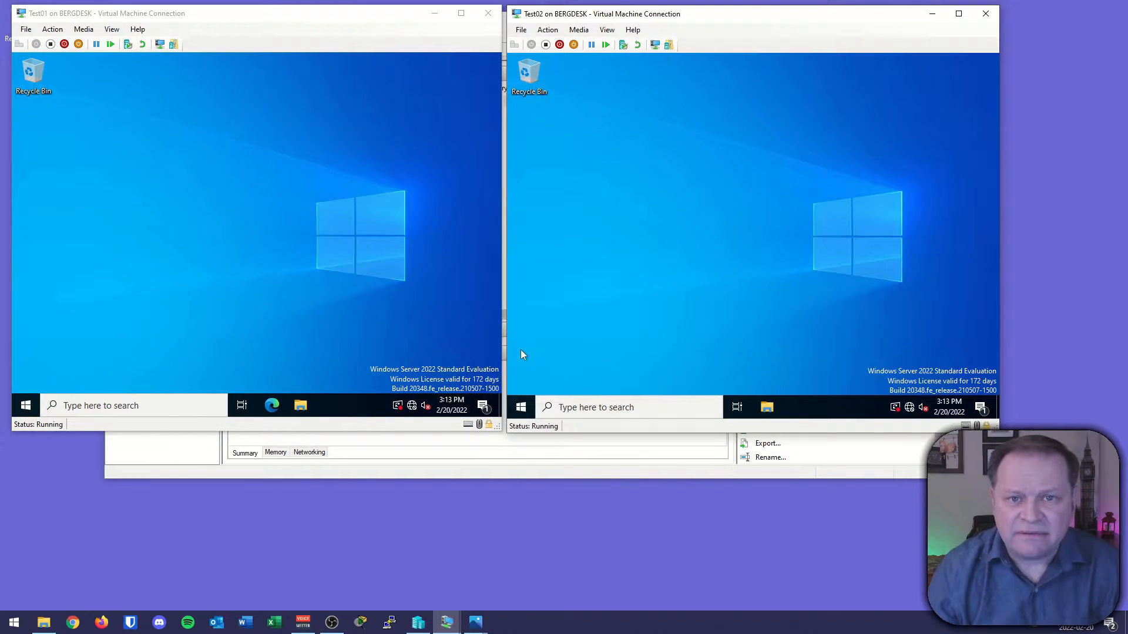
right_click(413, 407)
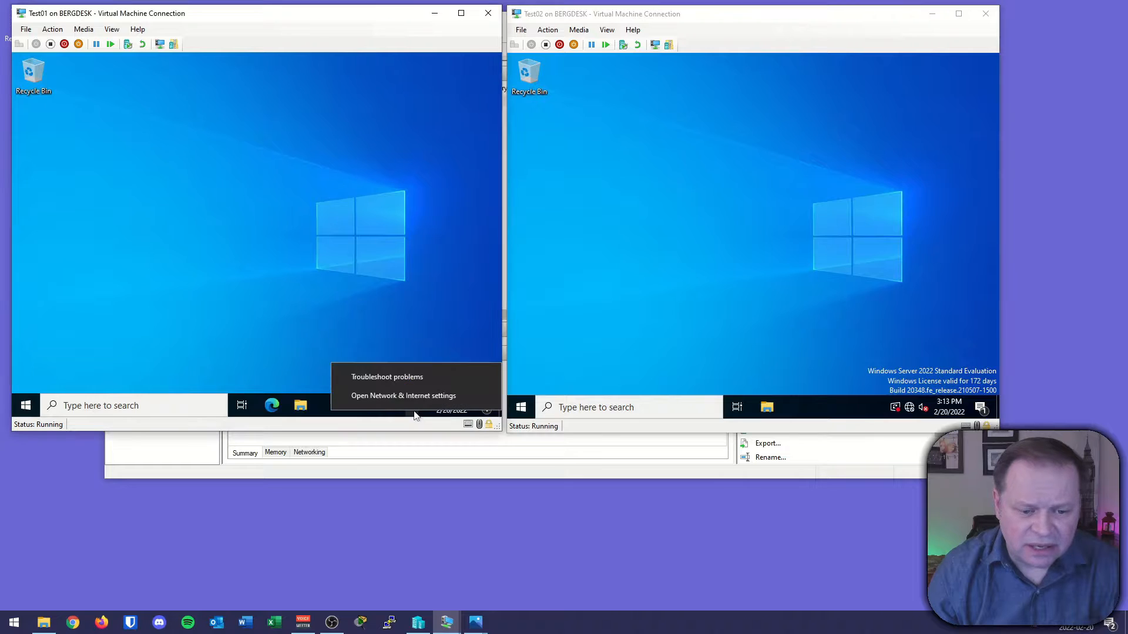
left_click(397, 399)
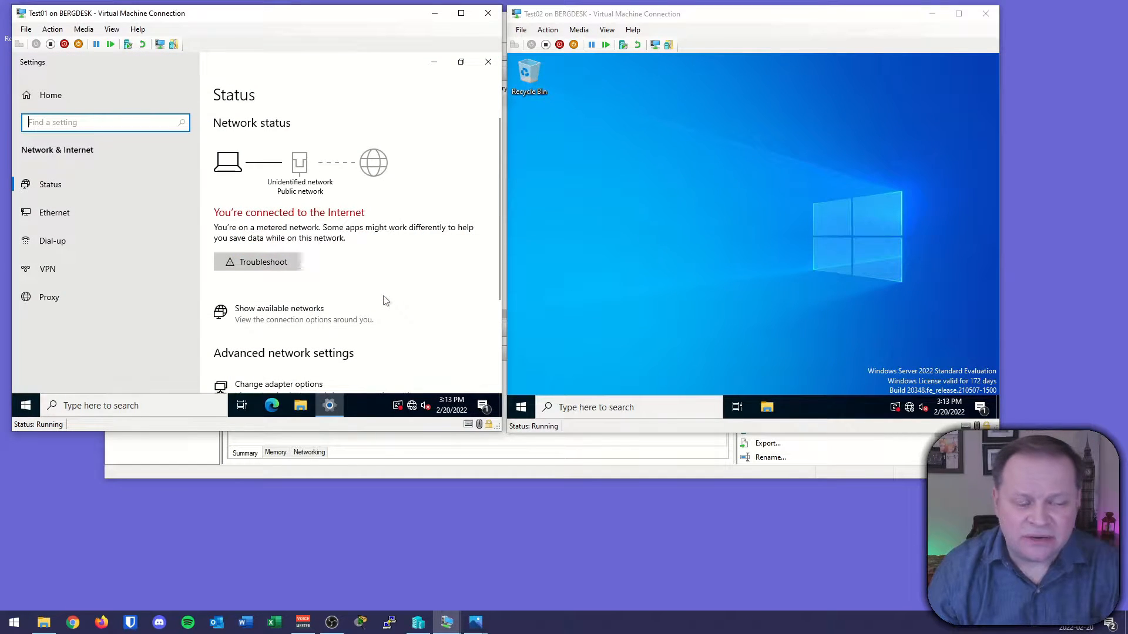
left_click(279, 384)
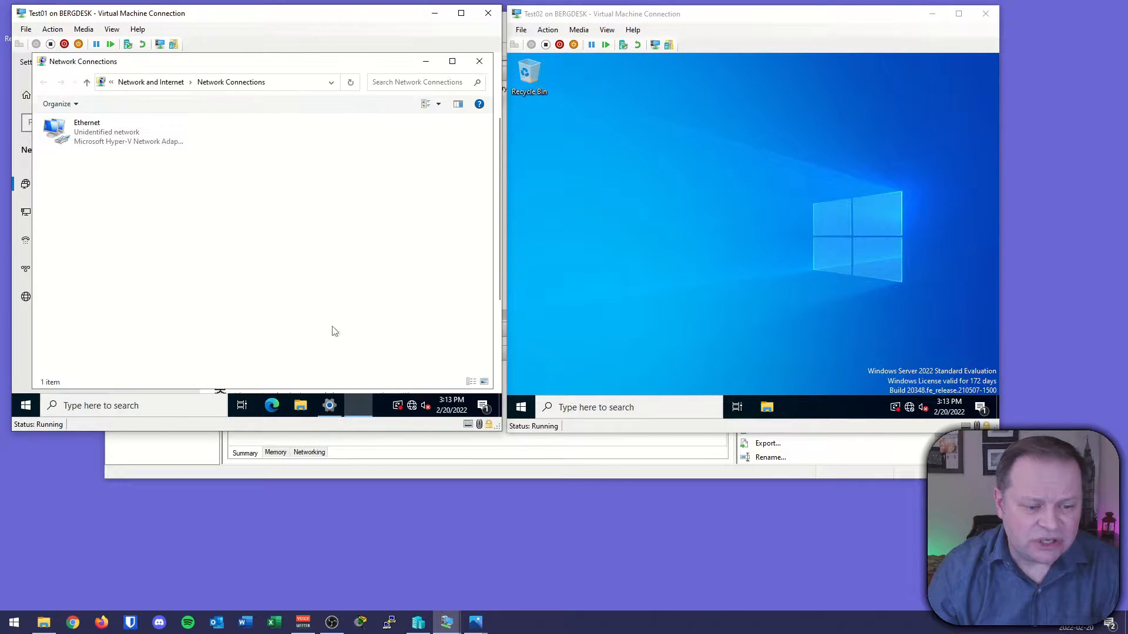
Give Test01's Ethernet adapter the static IPv4 address 10.10.10.1 with subnet mask 255.255.255.0, confirm, and close the network windows.
double_click(94, 130)
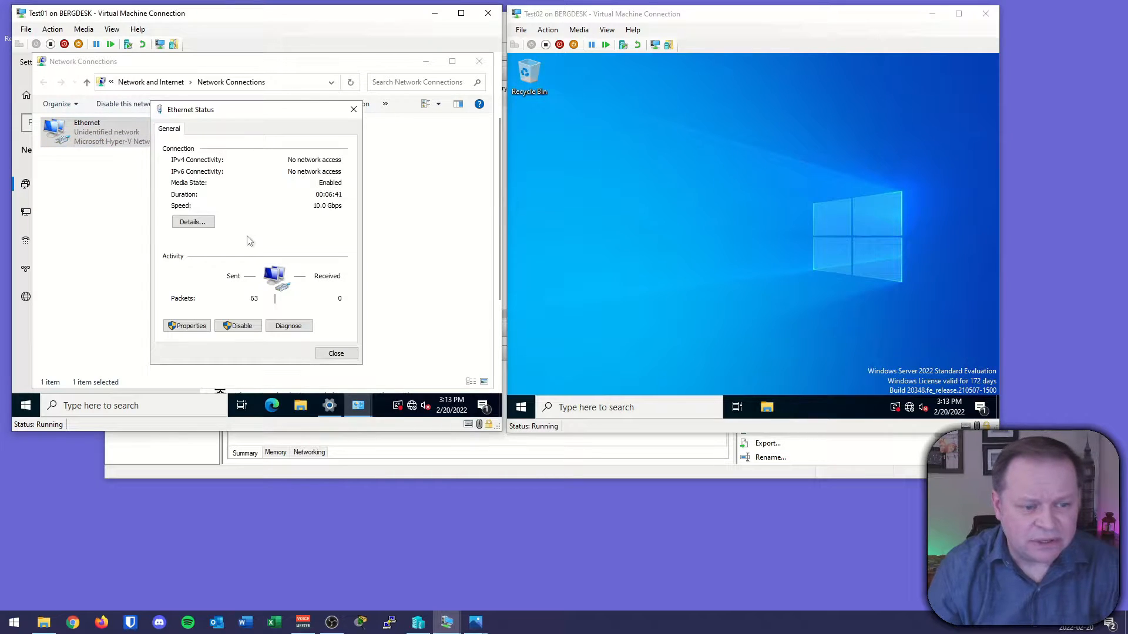
left_click(203, 326)
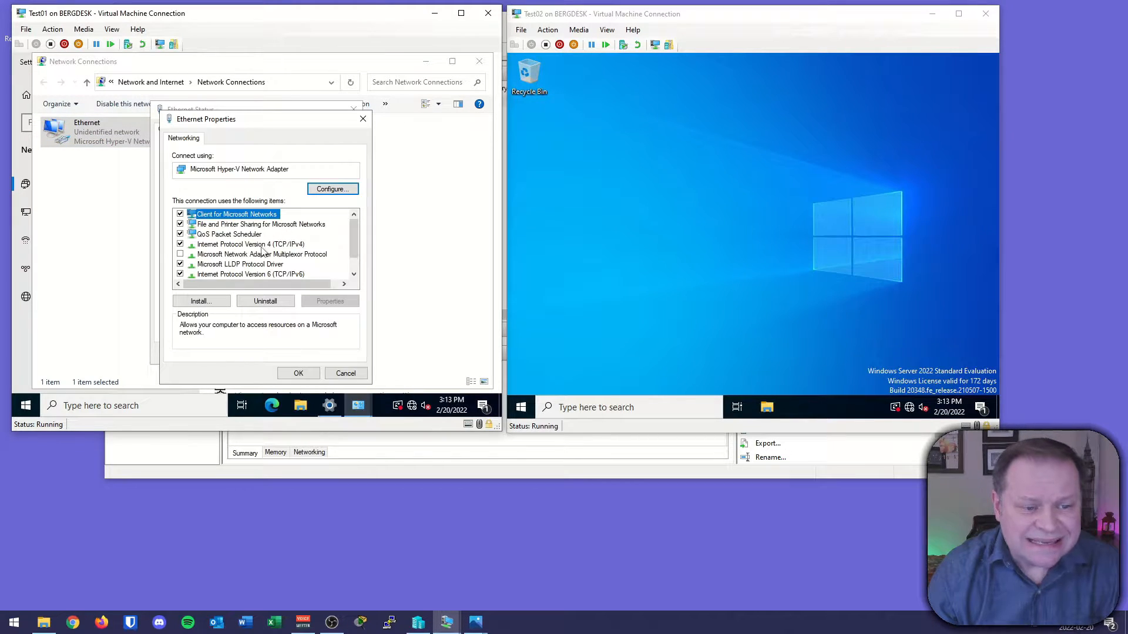
double_click(238, 244)
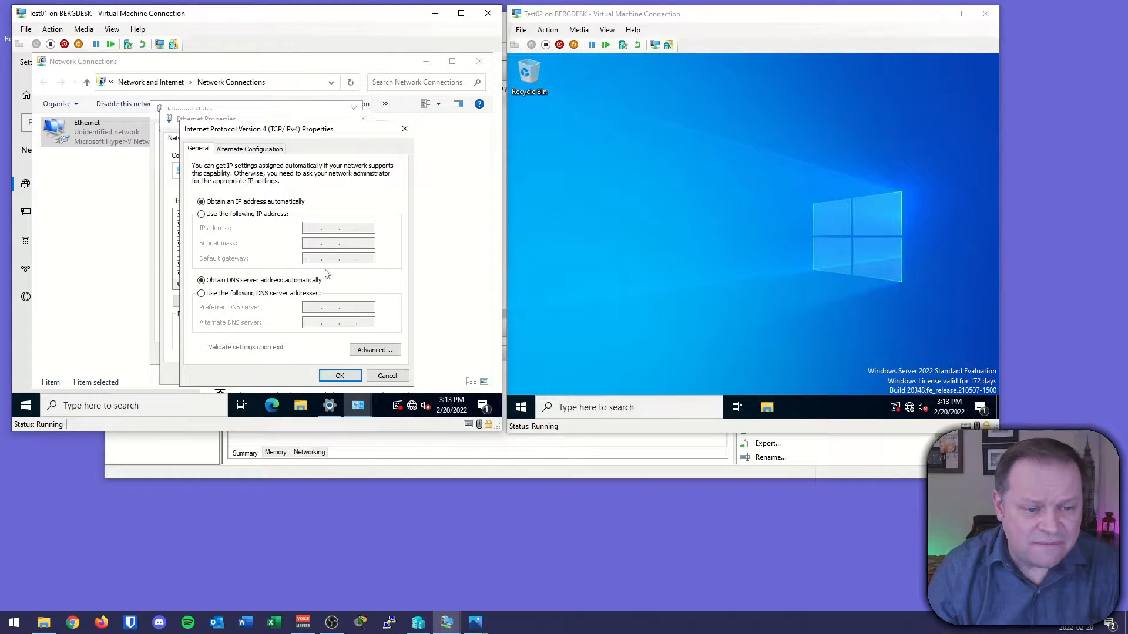
left_click(234, 215)
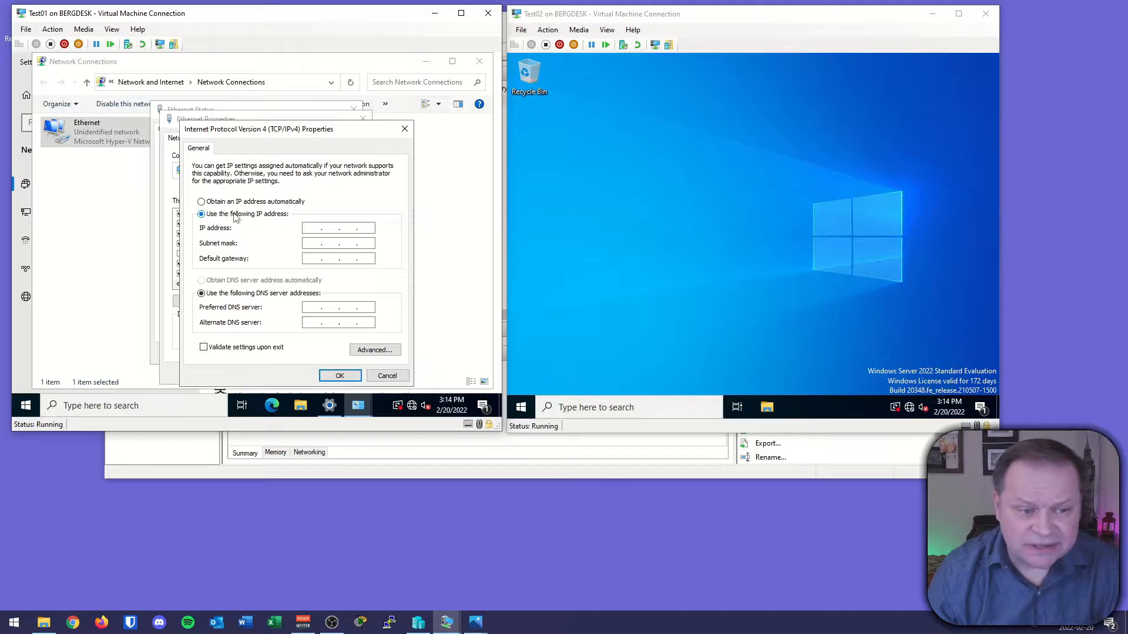
left_click(313, 228)
type("10.10.10.1")
key("Tab")
type("255.255.255.")
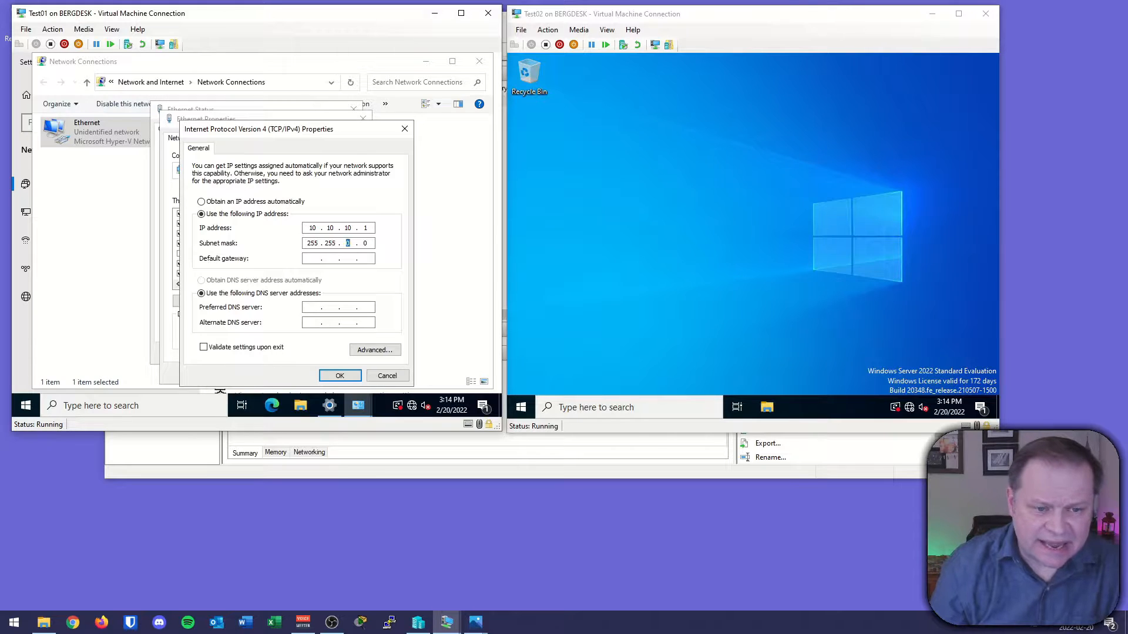
key("Tab")
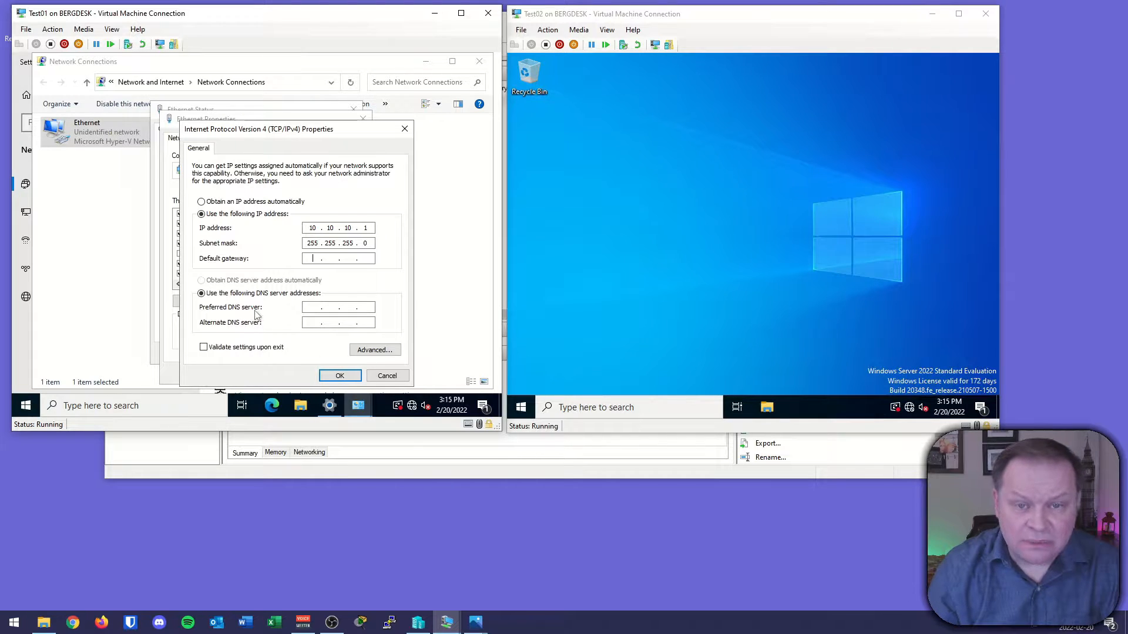
left_click(335, 377)
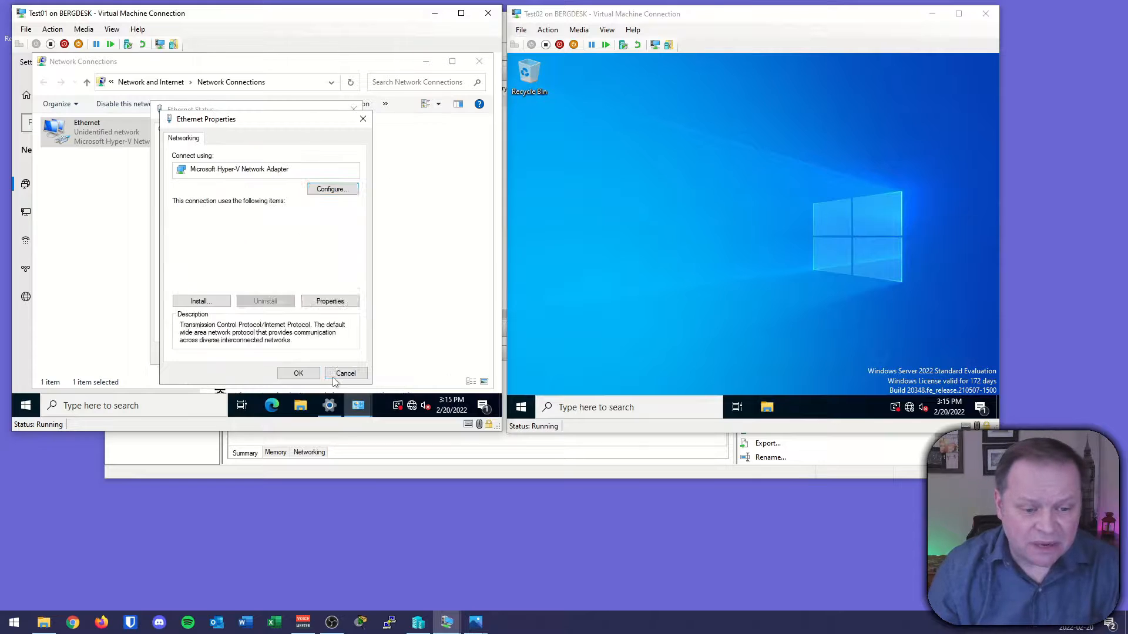
left_click(298, 376)
left_click(335, 352)
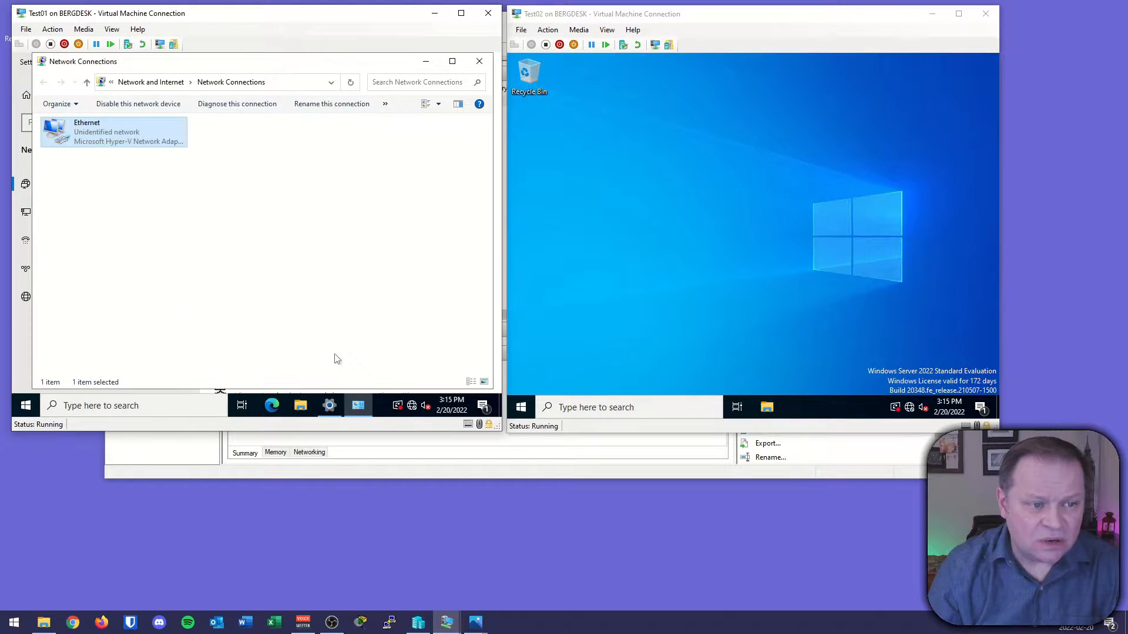
left_click(479, 62)
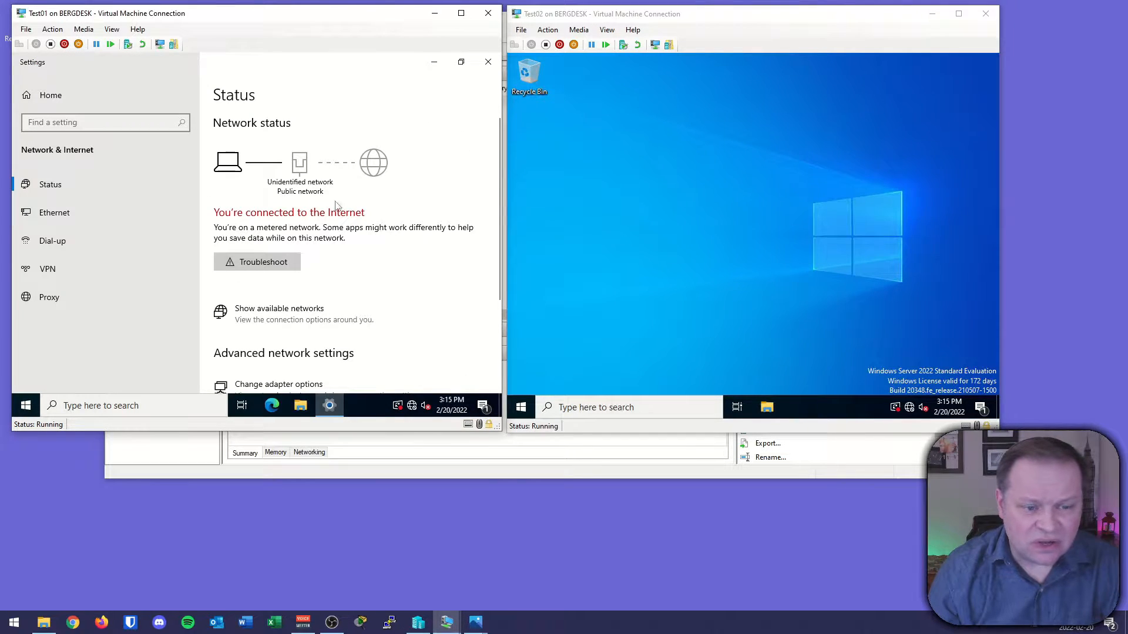
left_click(487, 61)
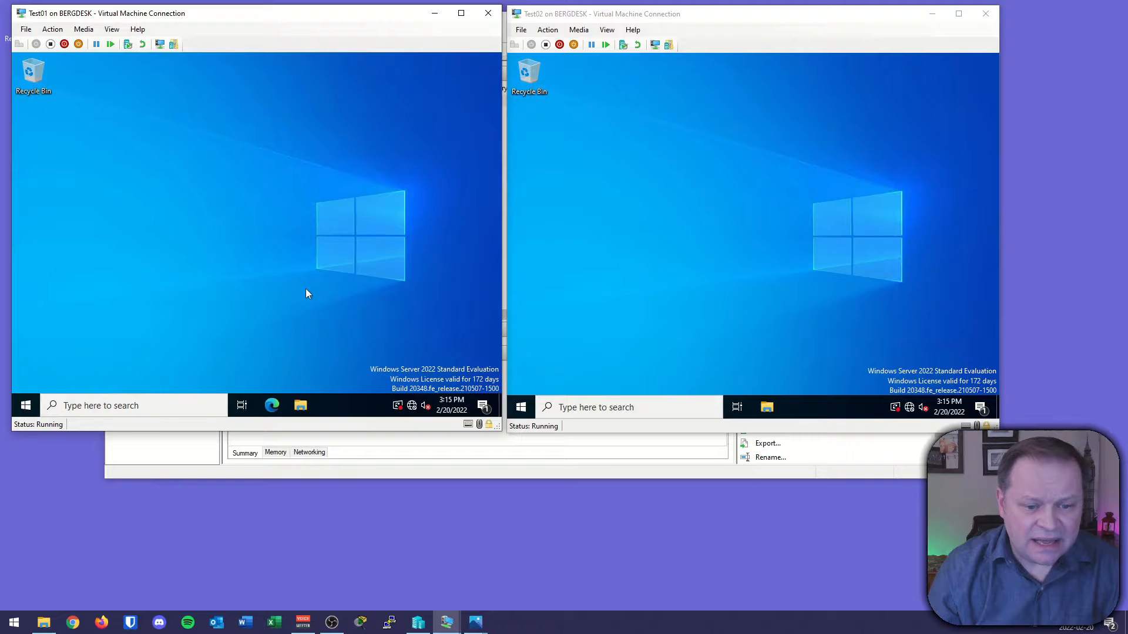
Open the IPv4 properties of Test02's Ethernet adapter from its network settings.
right_click(909, 408)
left_click(905, 389)
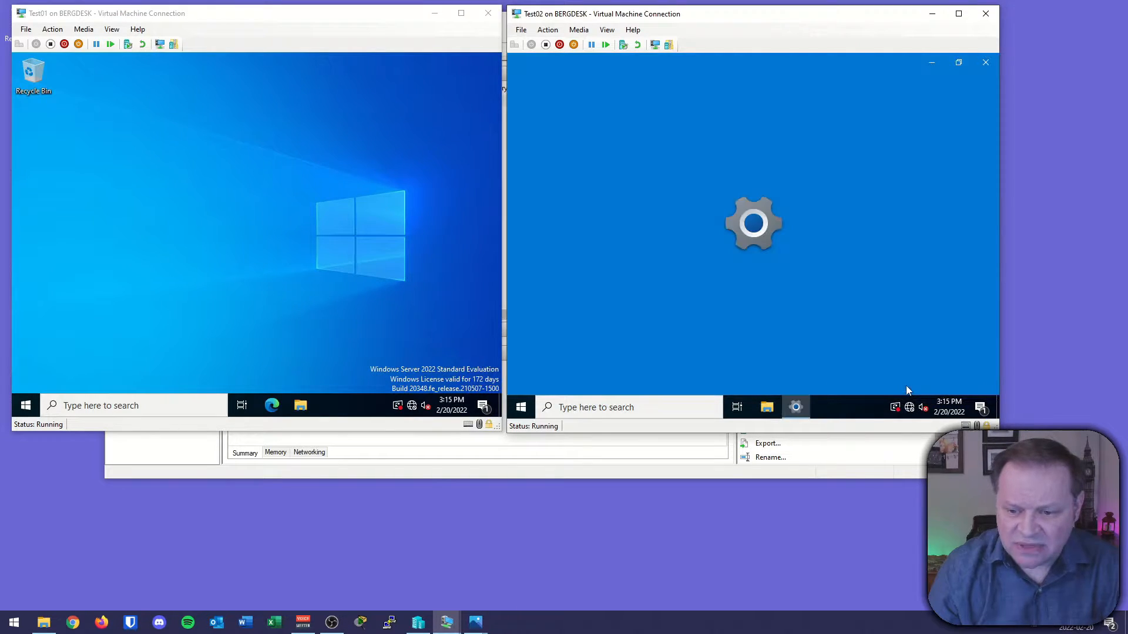
left_click(769, 385)
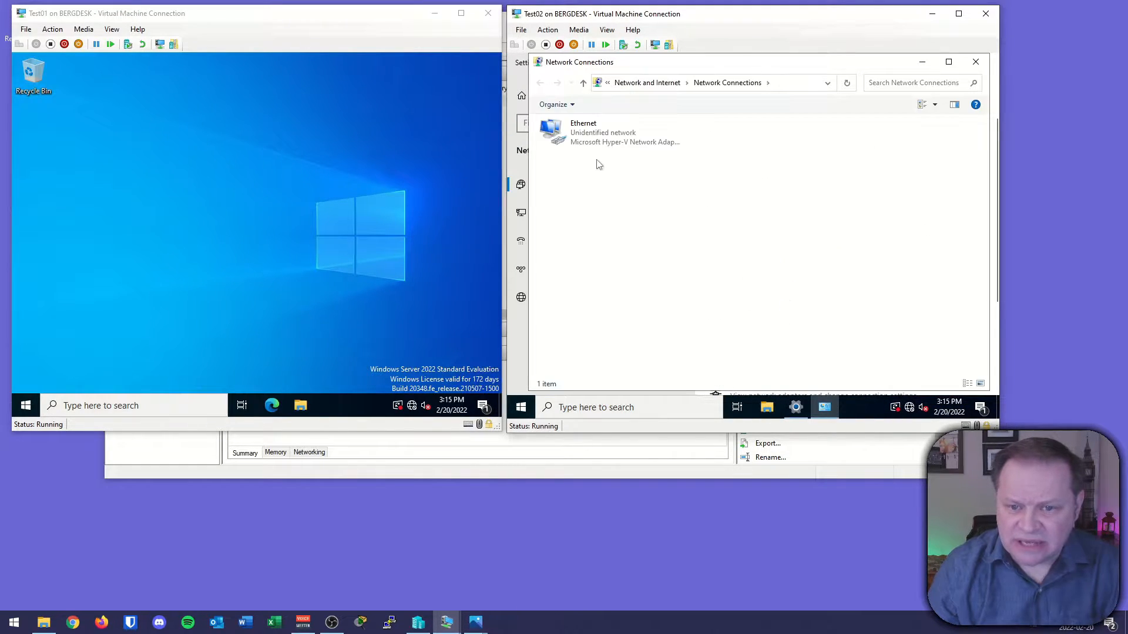
left_click(594, 150)
double_click(594, 151)
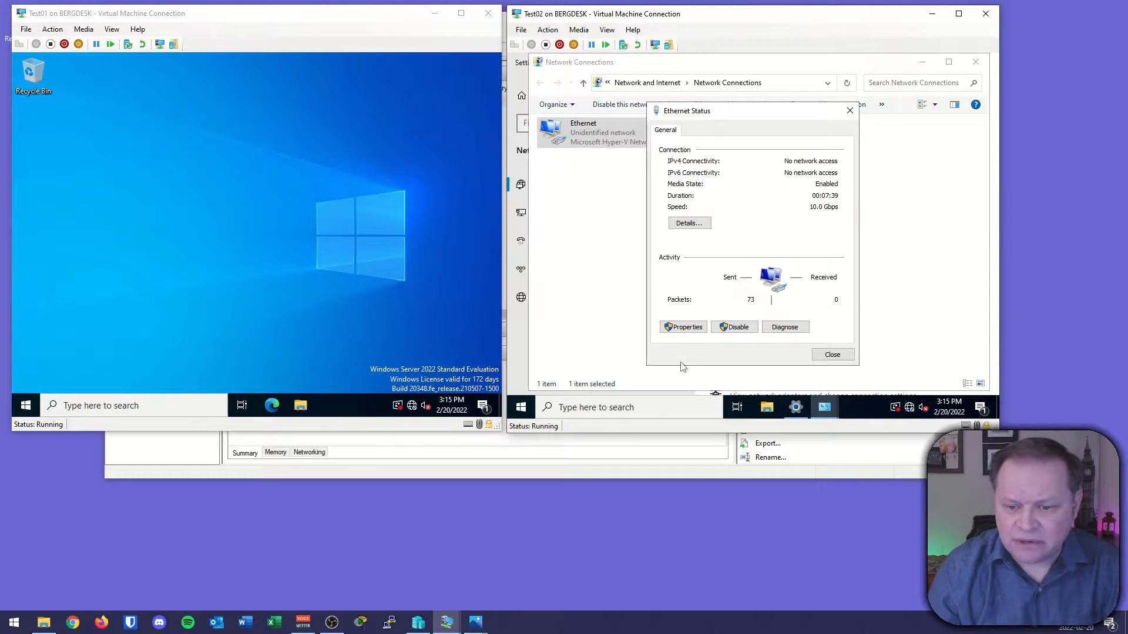
left_click(683, 330)
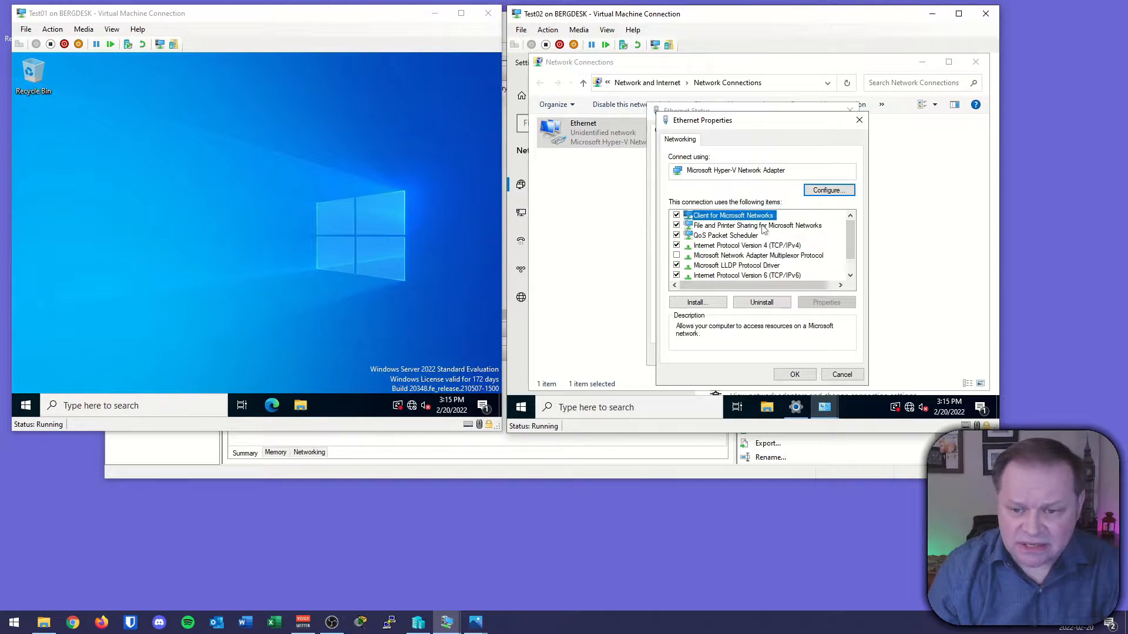
double_click(733, 246)
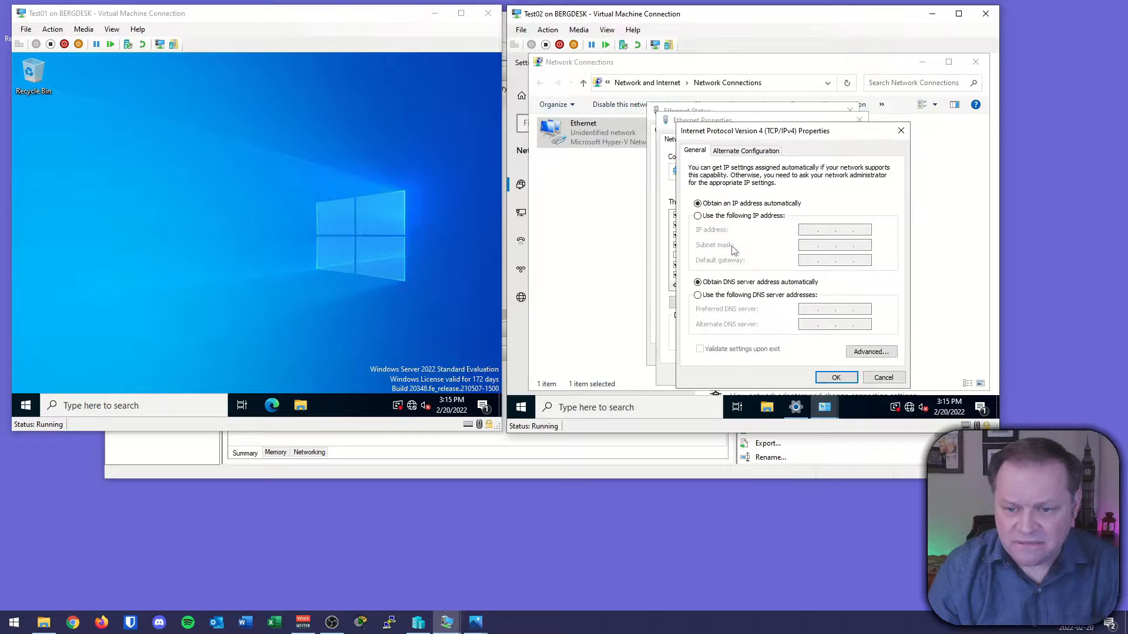
Set Test02's static IPv4 address to 10.10.10.2 with subnet mask 255.255.255.0, confirm, and close the network windows.
left_click(725, 216)
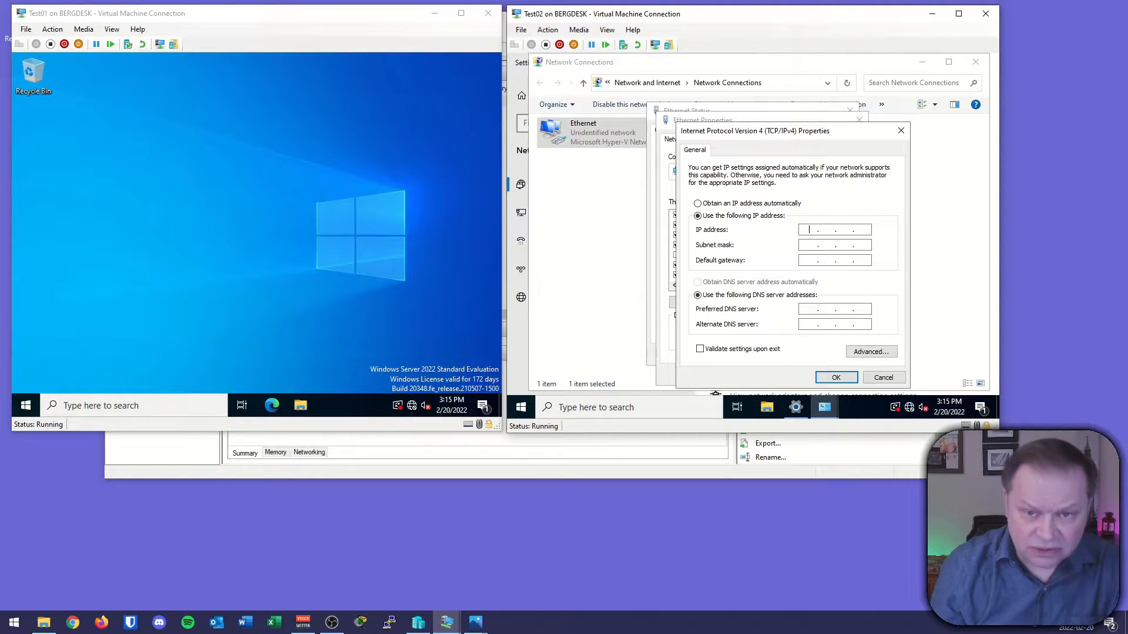
type("10.10.10.2")
key("Tab")
type("255 . 255 . 255 . 0")
key("Tab")
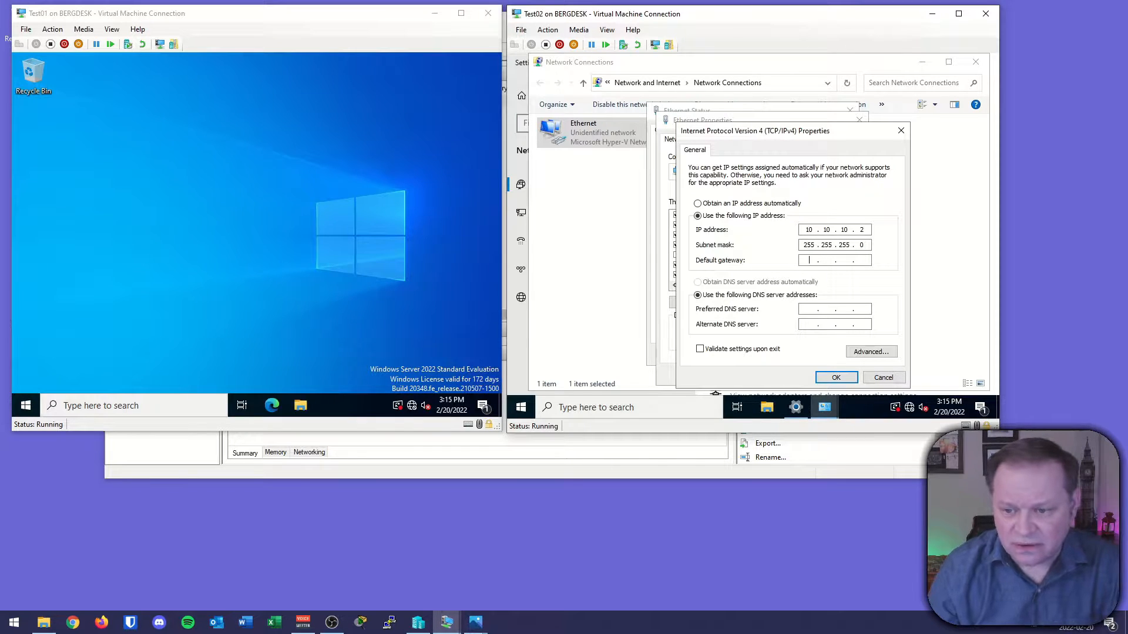
left_click(834, 377)
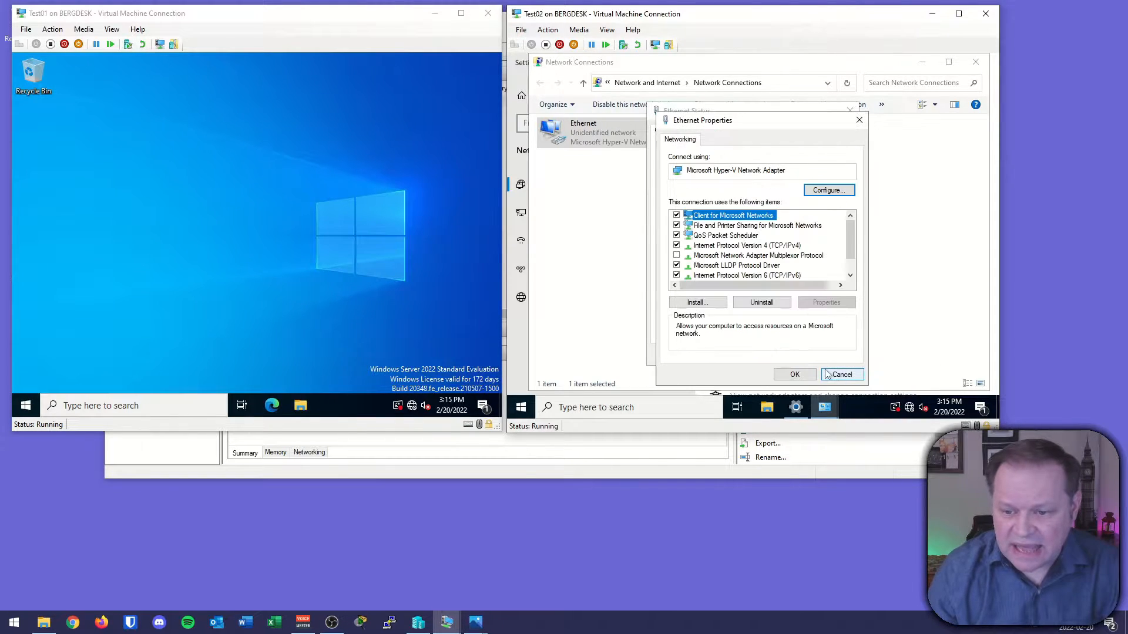
left_click(793, 376)
left_click(831, 353)
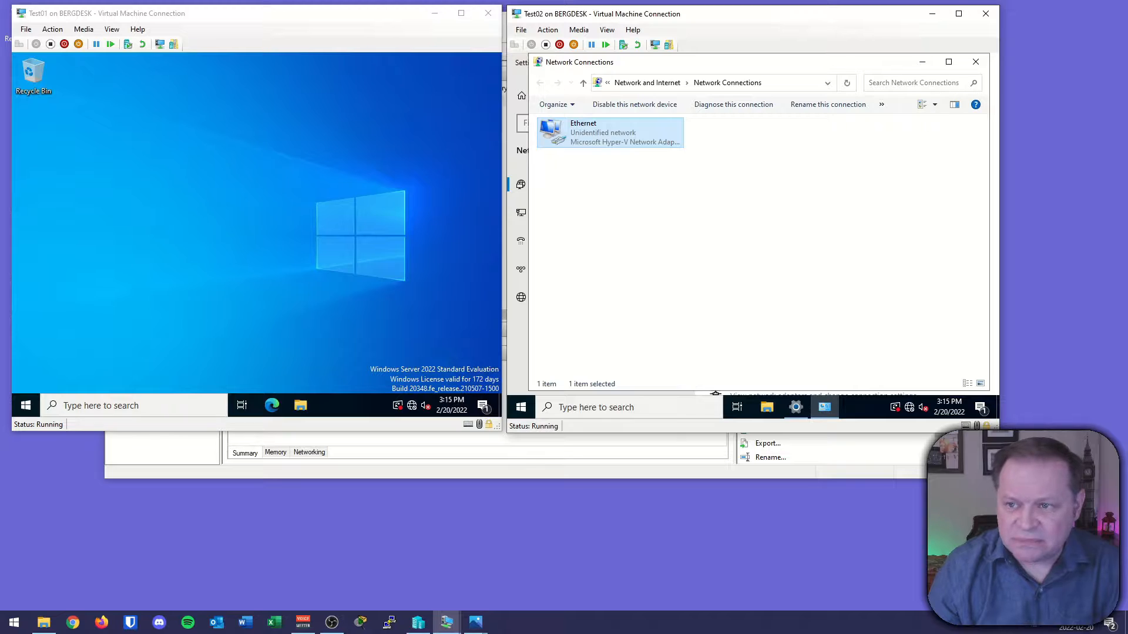
left_click(975, 61)
left_click(984, 63)
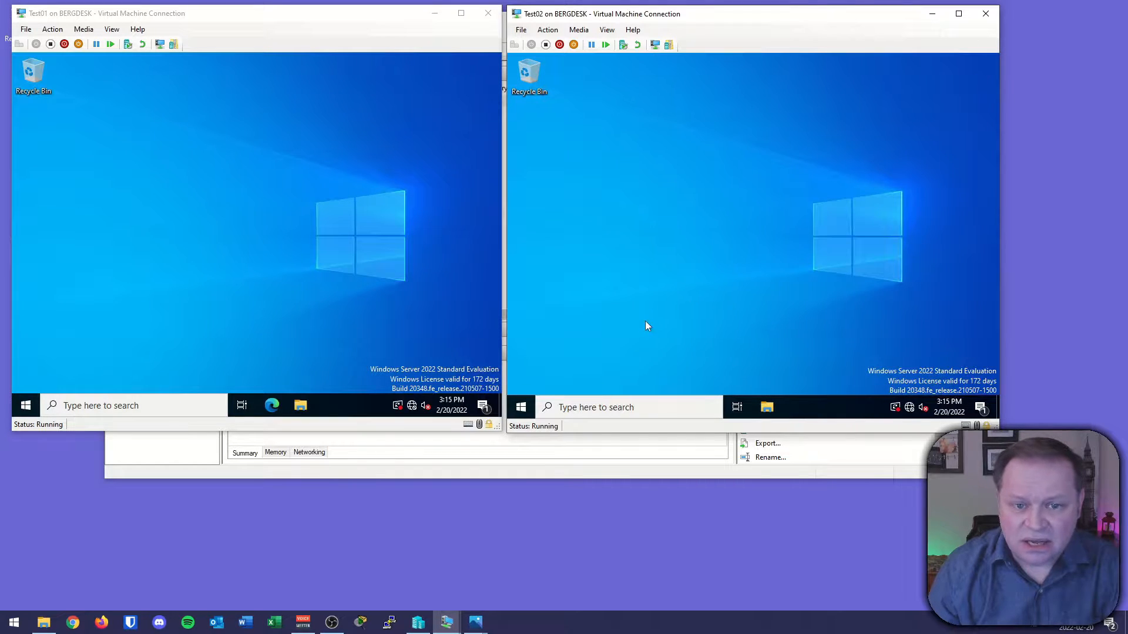
Return to the diagram to examine the link between the two test virtual machines.
mouse_move(476, 622)
left_click(479, 540)
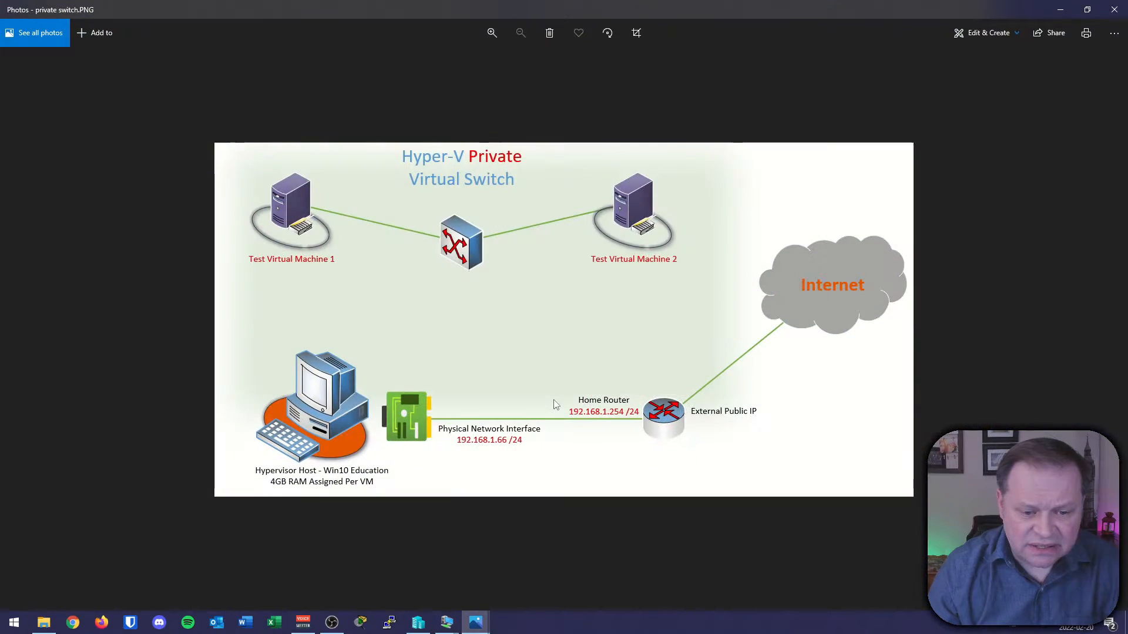
mouse_move(296, 203)
left_mouse_down()
mouse_move(458, 225)
mouse_move(639, 197)
left_mouse_up()
left_click_drag(348, 204, 367, 194)
left_click_drag(562, 198, 571, 195)
key("Escape")
left_click(1052, 11)
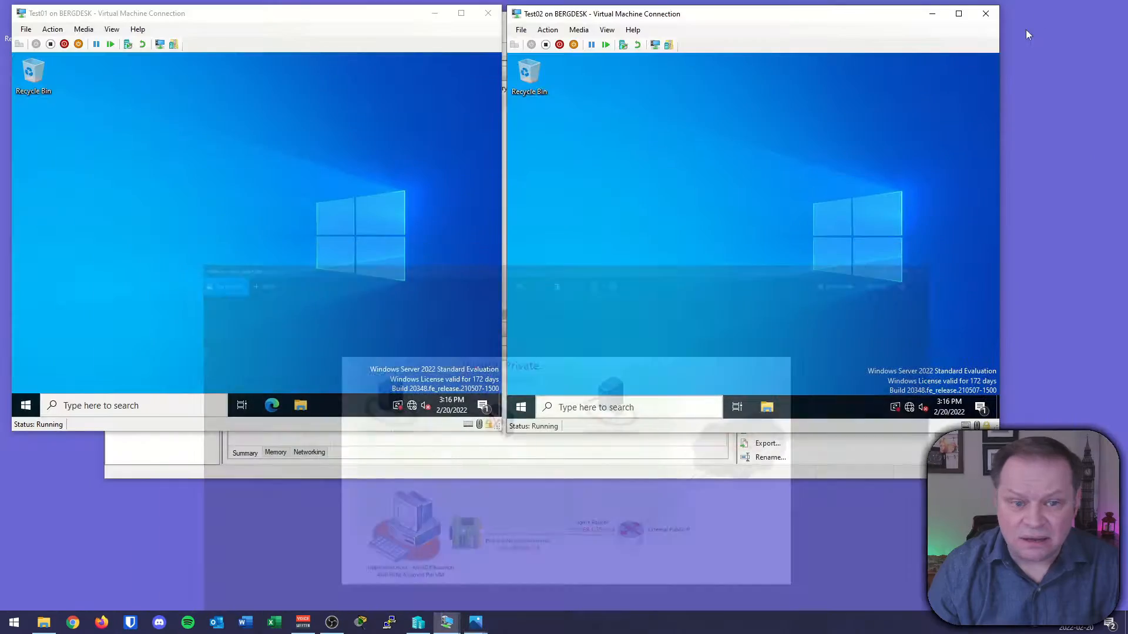
Open Command Prompt on Test01 and run ipconfig to check its IP configuration.
left_click(26, 405)
type("cmd")
key("Return")
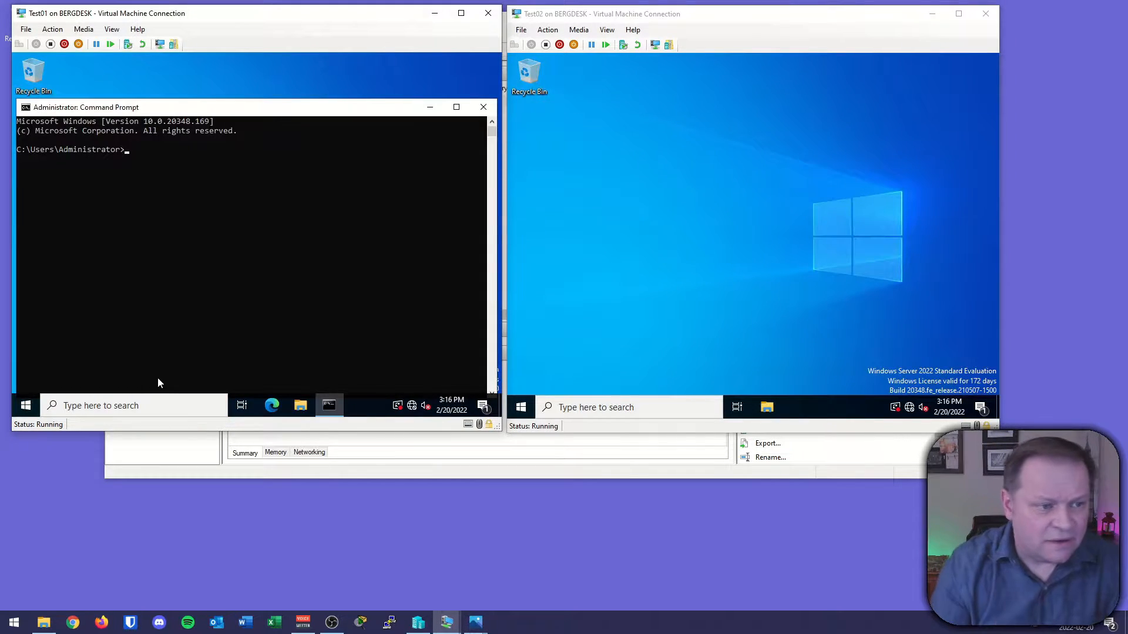
type("ipconfig")
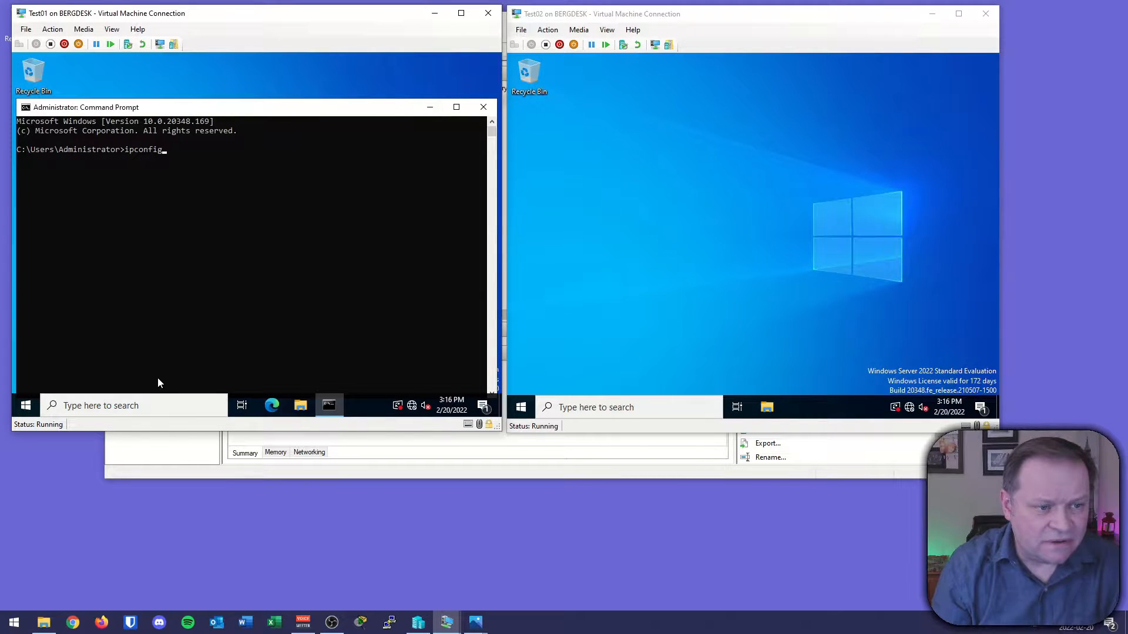
key("Return")
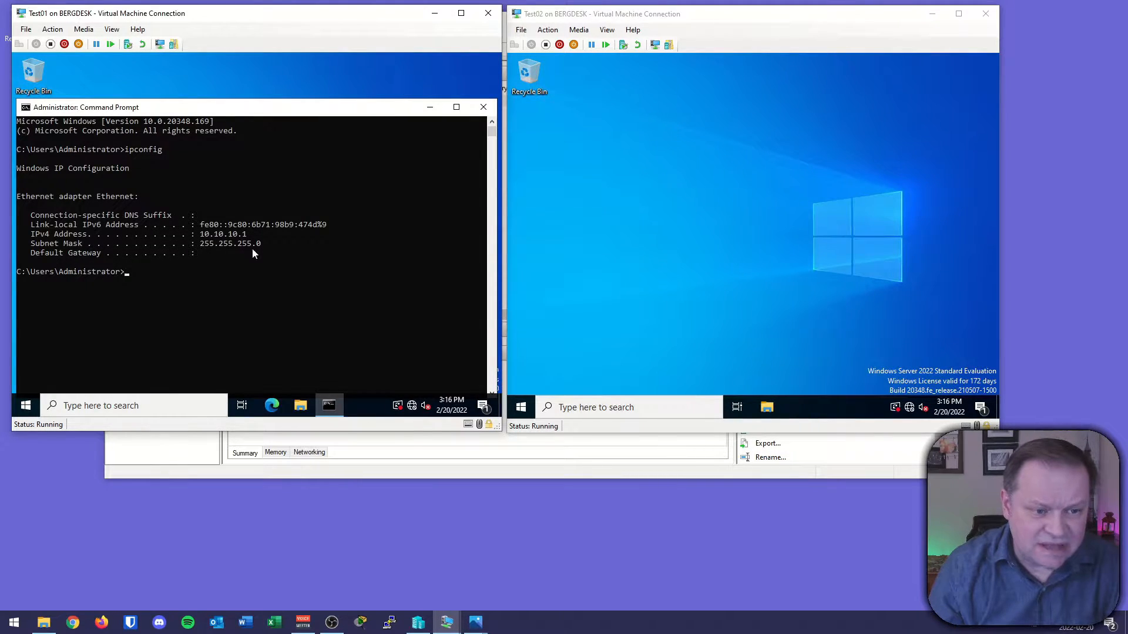
Ping 10.10.10.2 from Test01's Command Prompt to test connectivity with Test02.
type("ping ")
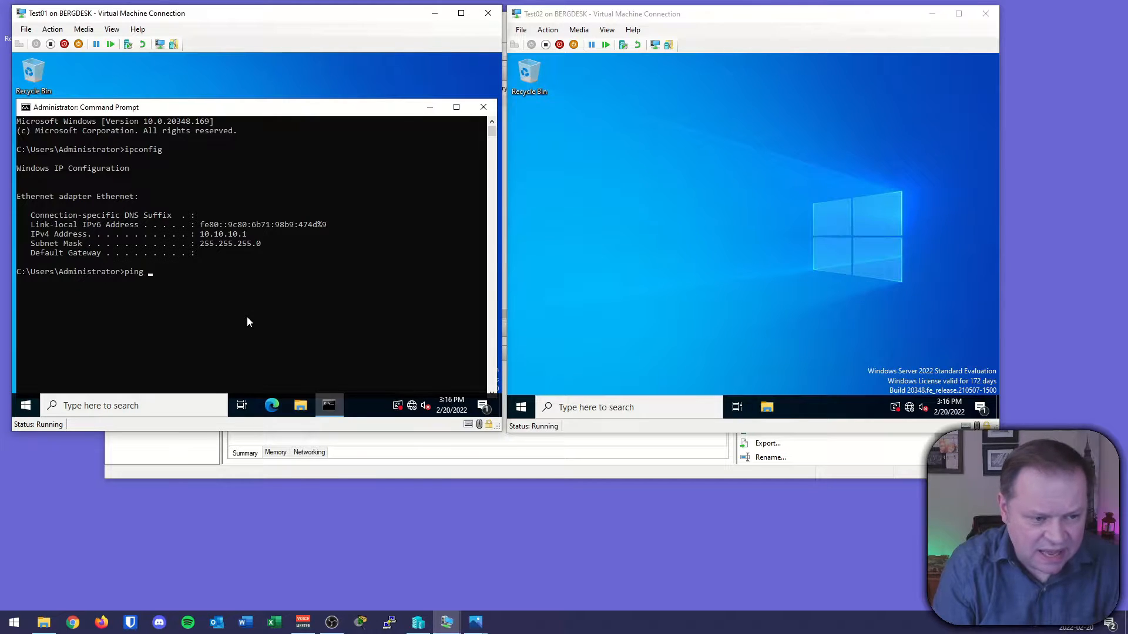
type("10.10.10.2")
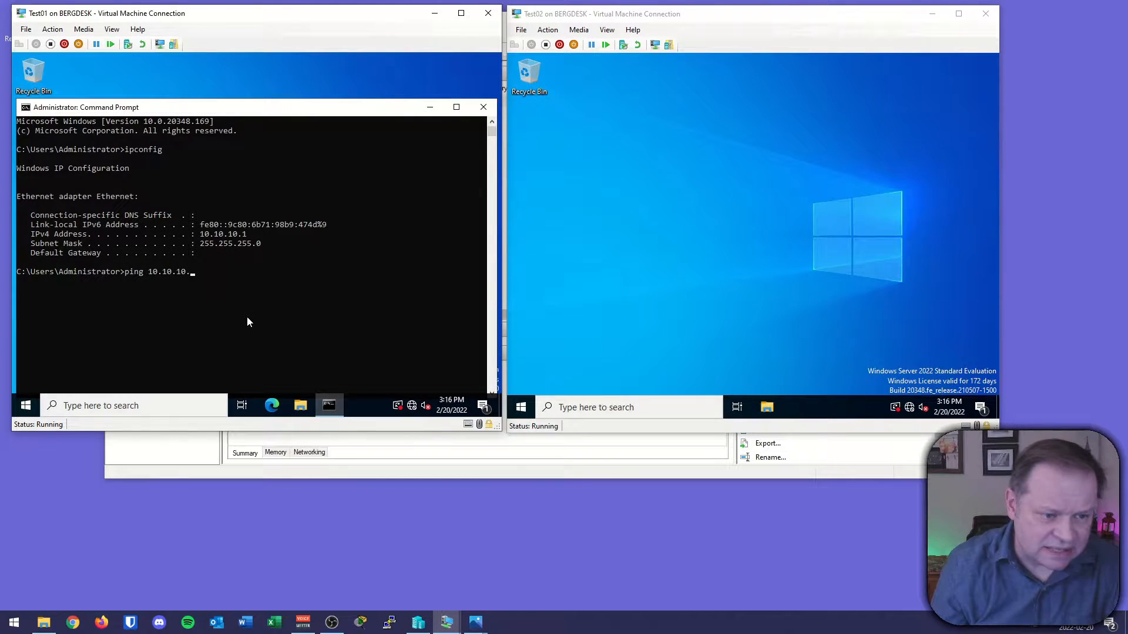
key("Return")
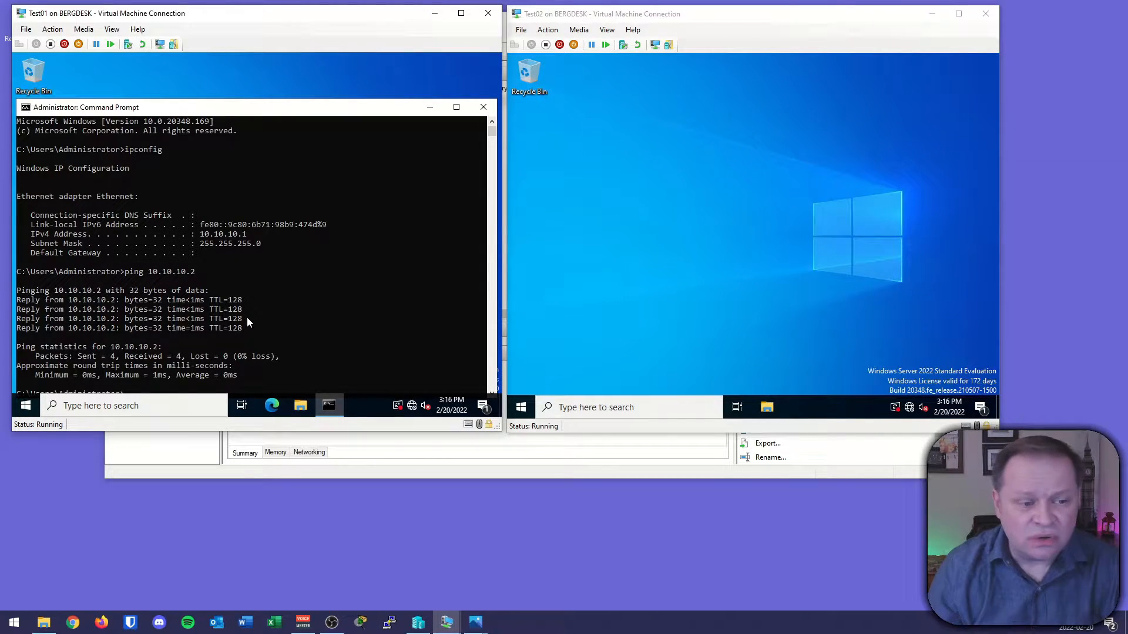
scroll(247, 322, "down", 5)
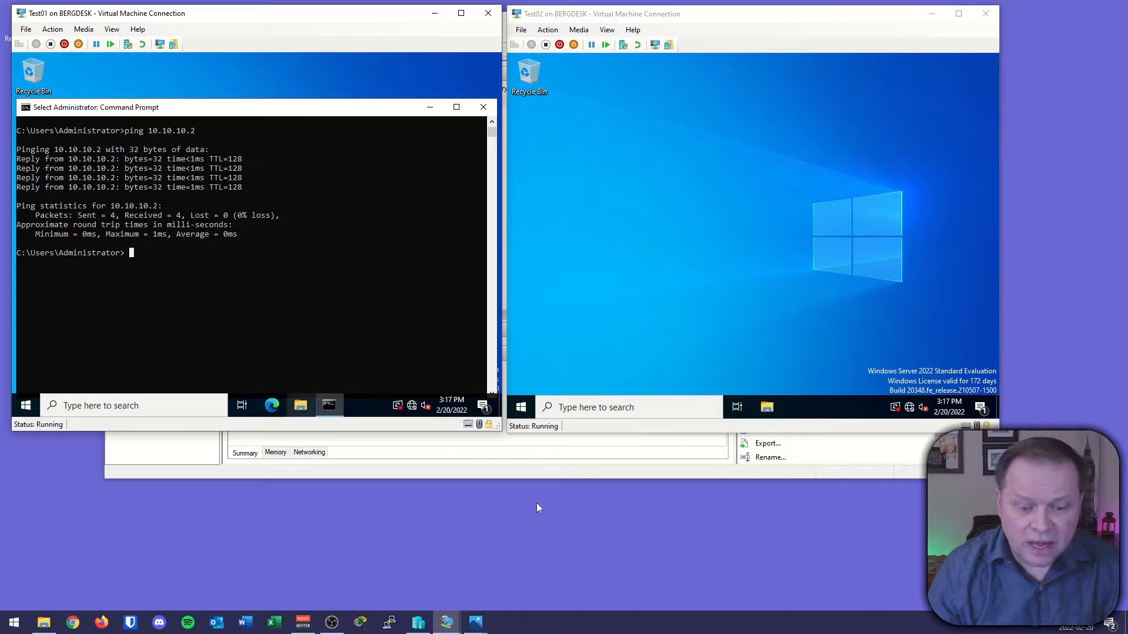
Switch to the private switch diagram to examine how the test machines are separated from the host's physical network.
left_click(476, 622)
left_click(525, 550)
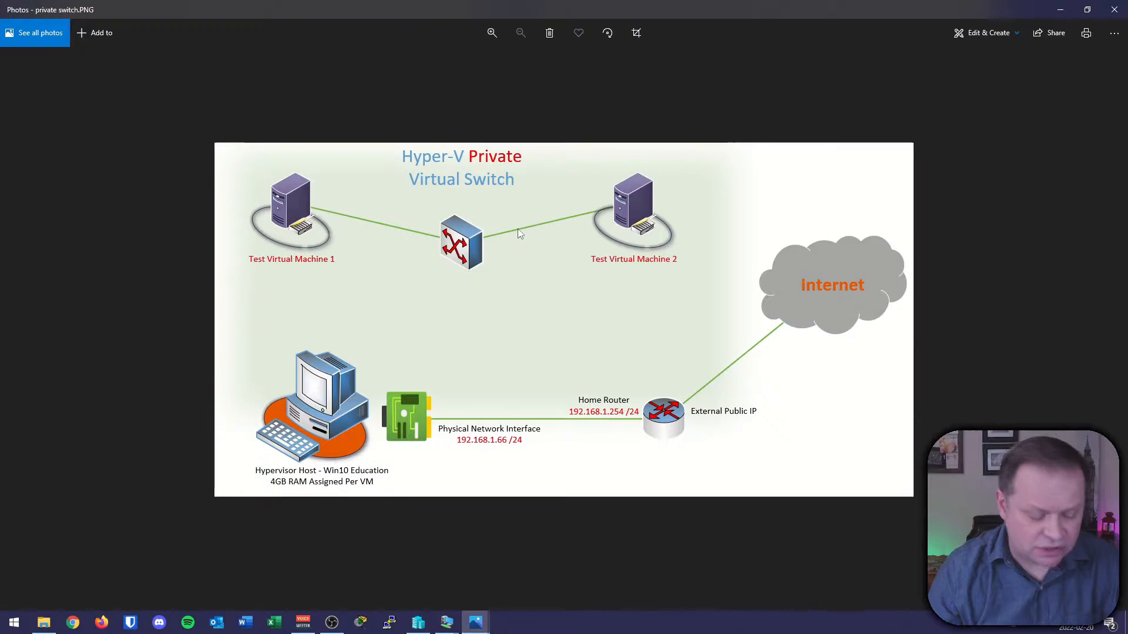
left_click_drag(298, 201, 419, 223)
left_click_drag(491, 232, 631, 201)
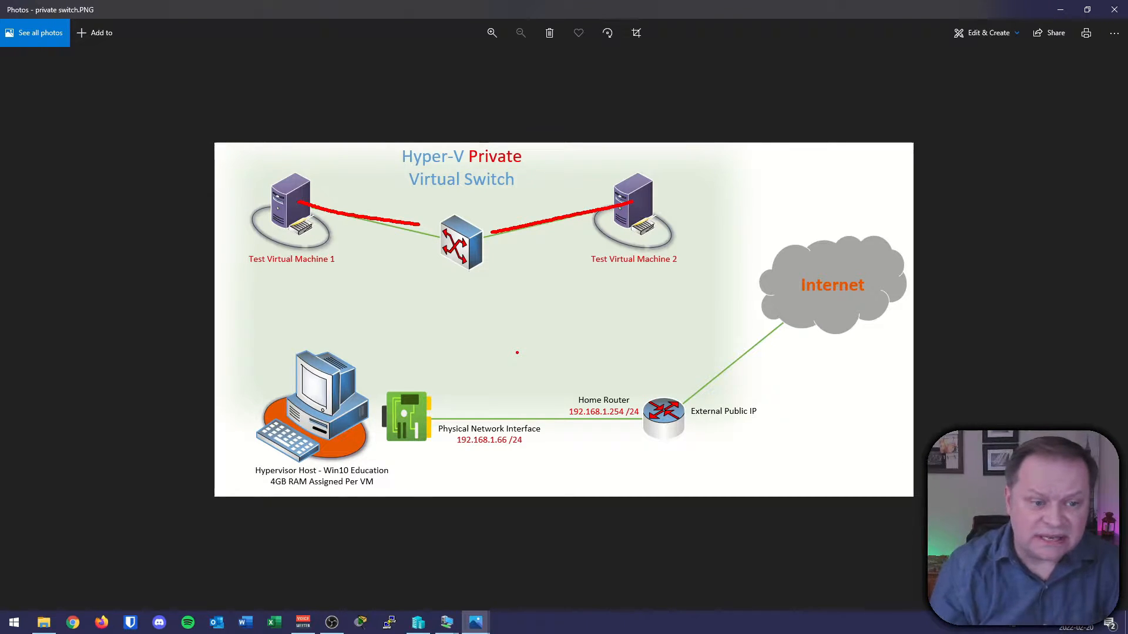
left_click_drag(286, 186, 305, 175)
mouse_move(626, 182)
left_mouse_down()
mouse_move(633, 192)
mouse_move(643, 174)
left_mouse_up()
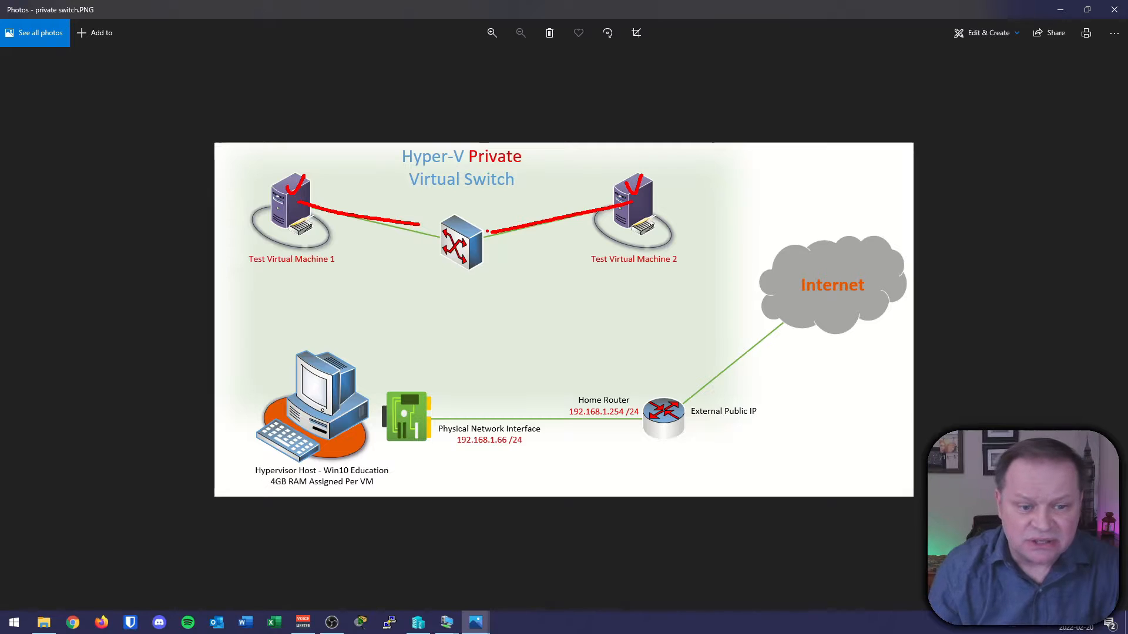
left_click_drag(215, 308, 651, 304)
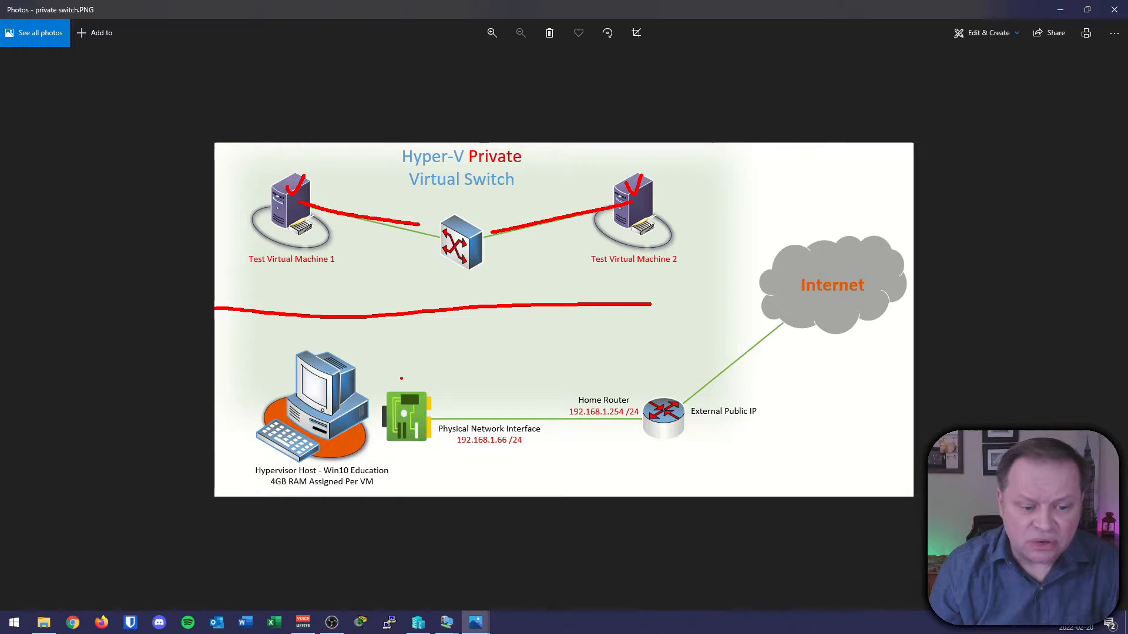
mouse_move(446, 453)
left_mouse_down()
mouse_move(560, 455)
mouse_move(555, 419)
mouse_move(428, 456)
left_mouse_up()
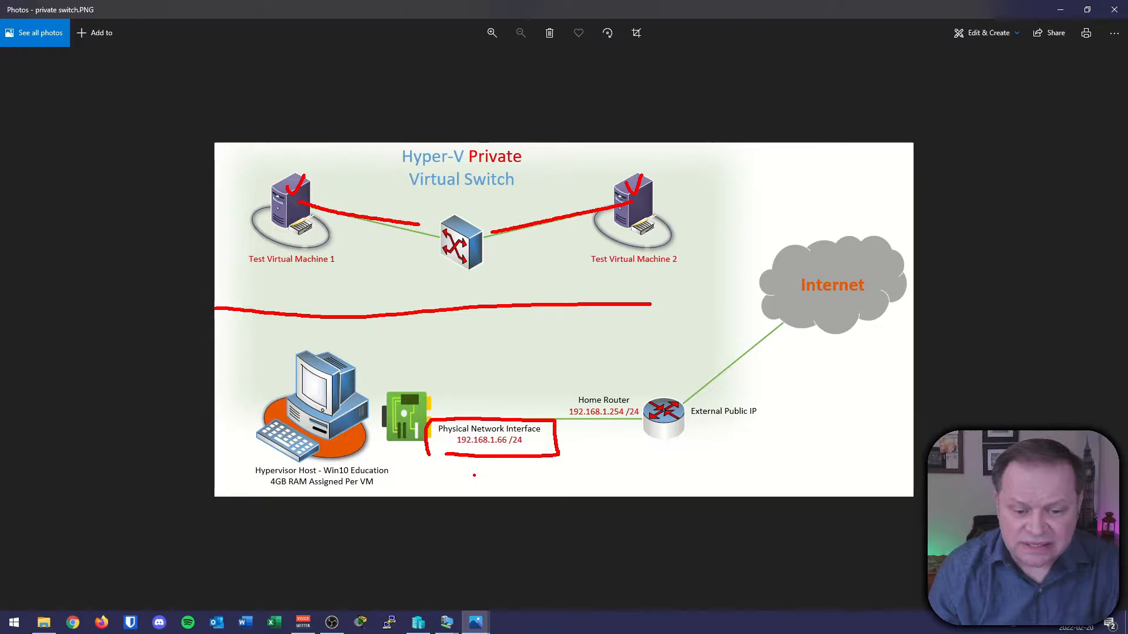
key("Escape")
left_click(1060, 9)
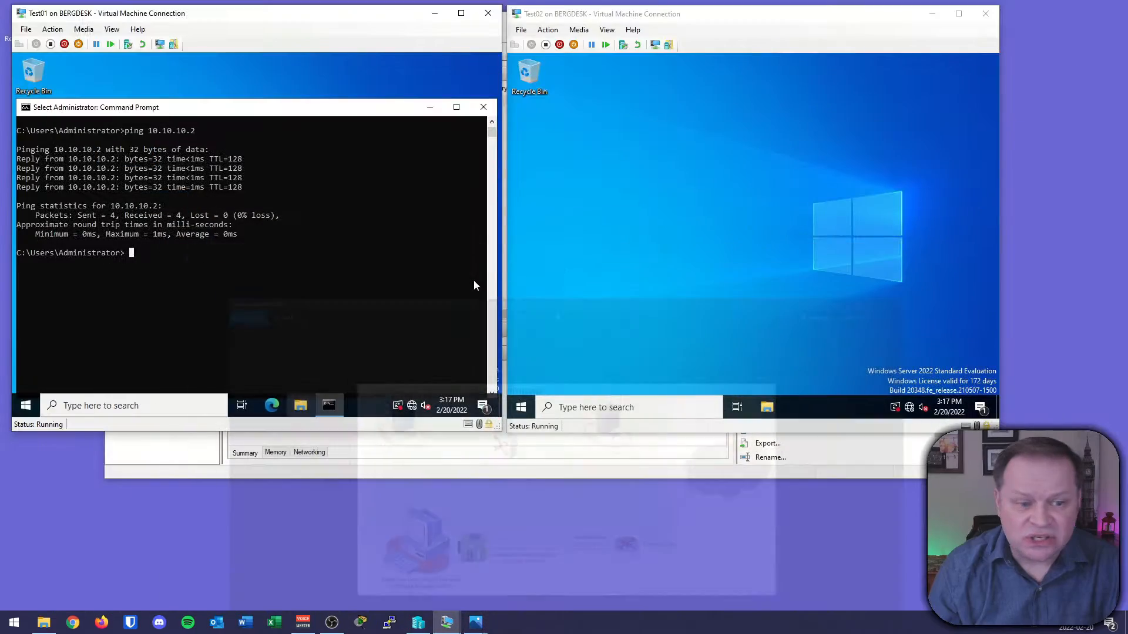
Ping the host's address 192.168.1.66 from Test01's Command Prompt.
type("ping 192.168.1.")
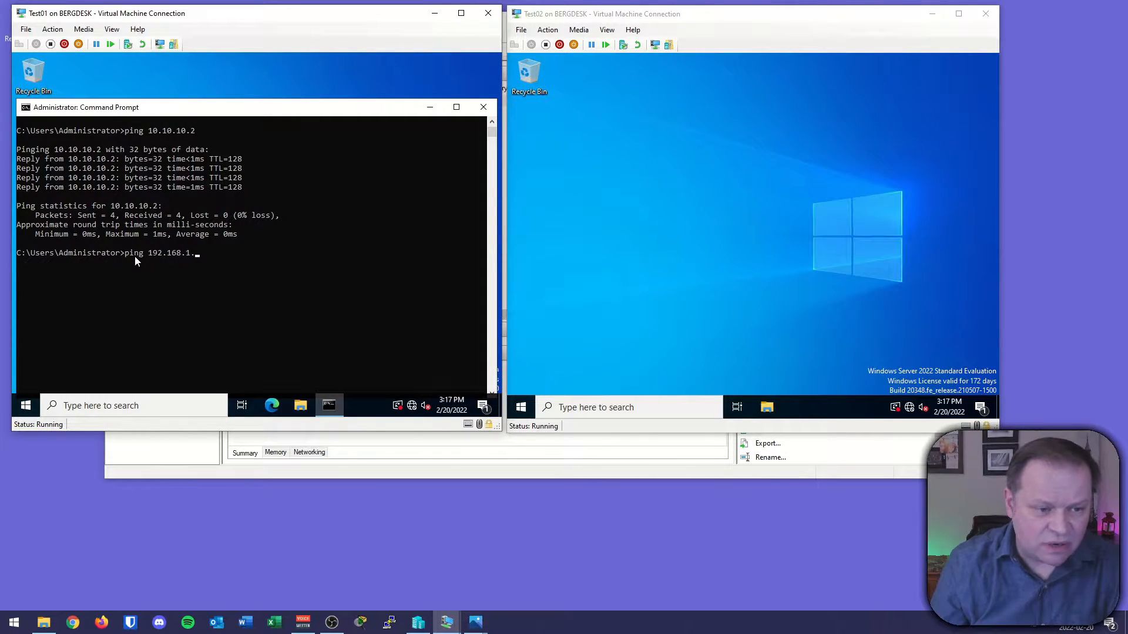
type("66")
key("Return")
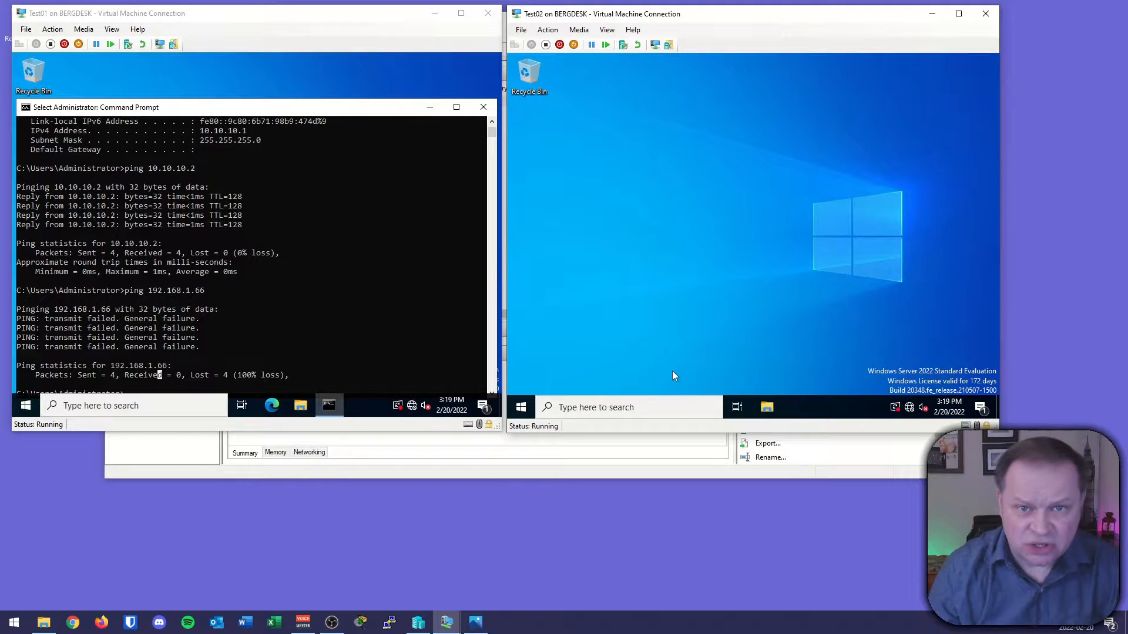
Open the internal switch diagram to examine how the test machines and the host connect through the vEthernet adapter.
left_click(475, 622)
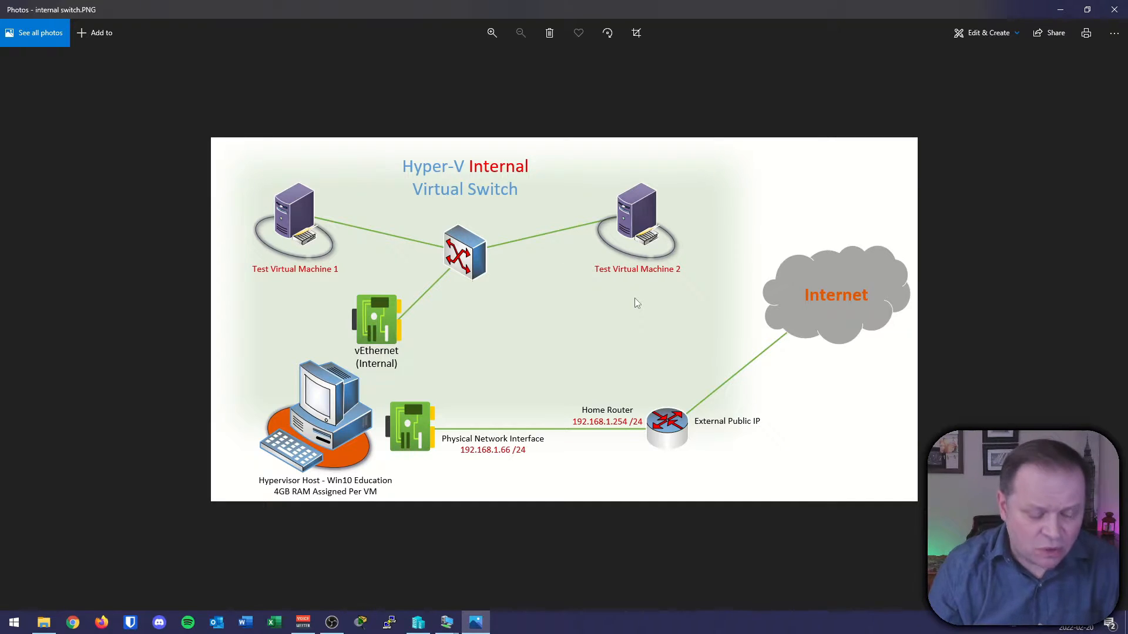
left_click_drag(324, 224, 438, 245)
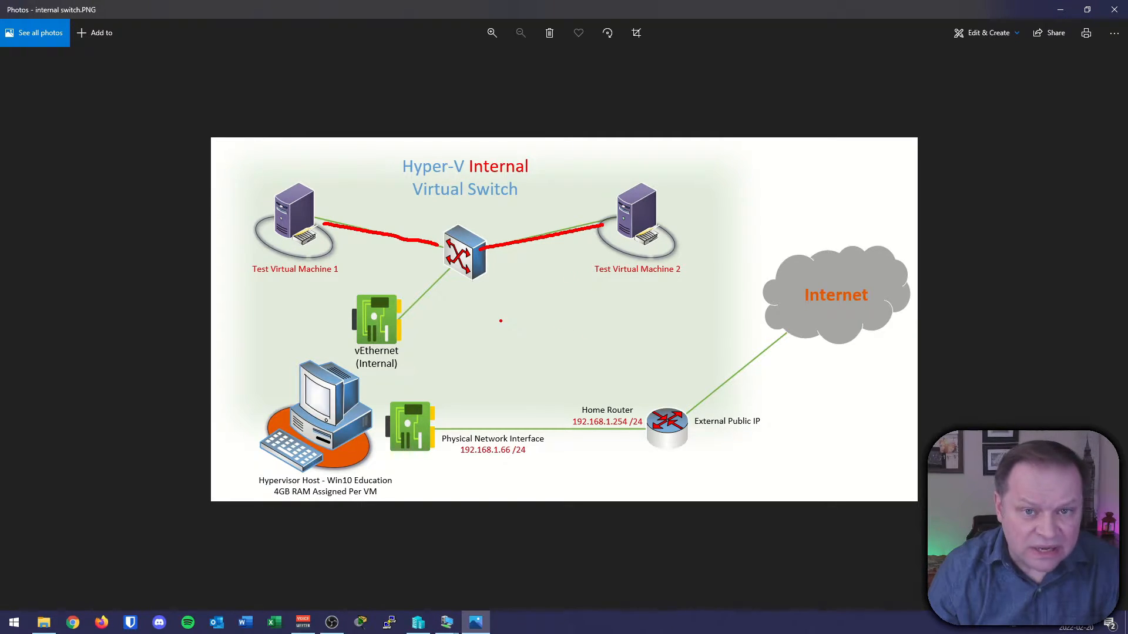
mouse_move(245, 303)
left_mouse_down()
mouse_move(710, 298)
mouse_move(694, 122)
left_mouse_up()
left_click_drag(240, 149, 242, 291)
mouse_move(467, 322)
left_mouse_down()
mouse_move(403, 362)
mouse_move(445, 363)
left_mouse_up()
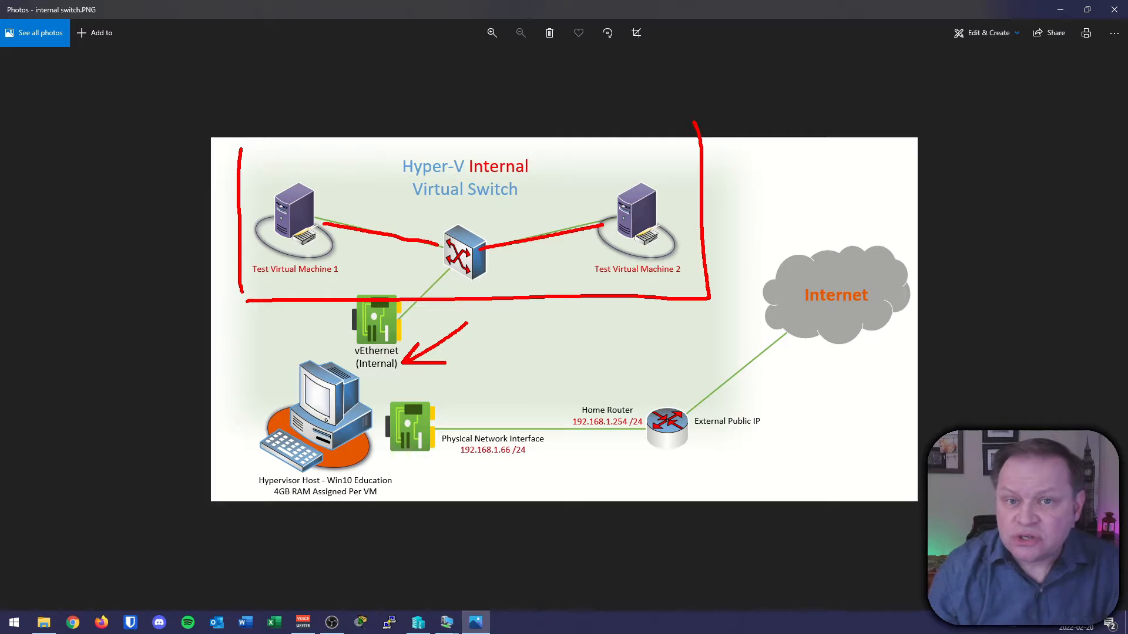
left_click_drag(467, 178, 528, 171)
key("Escape")
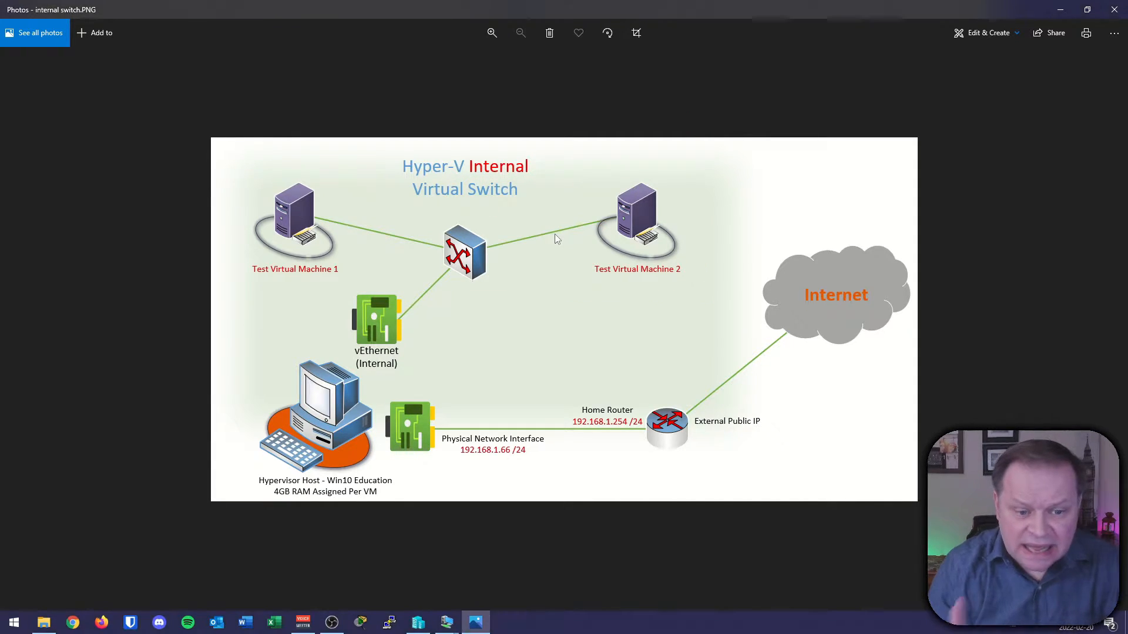
key("ctrl+2")
mouse_move(322, 301)
left_mouse_down()
mouse_move(340, 381)
mouse_move(425, 381)
mouse_move(432, 310)
left_mouse_up()
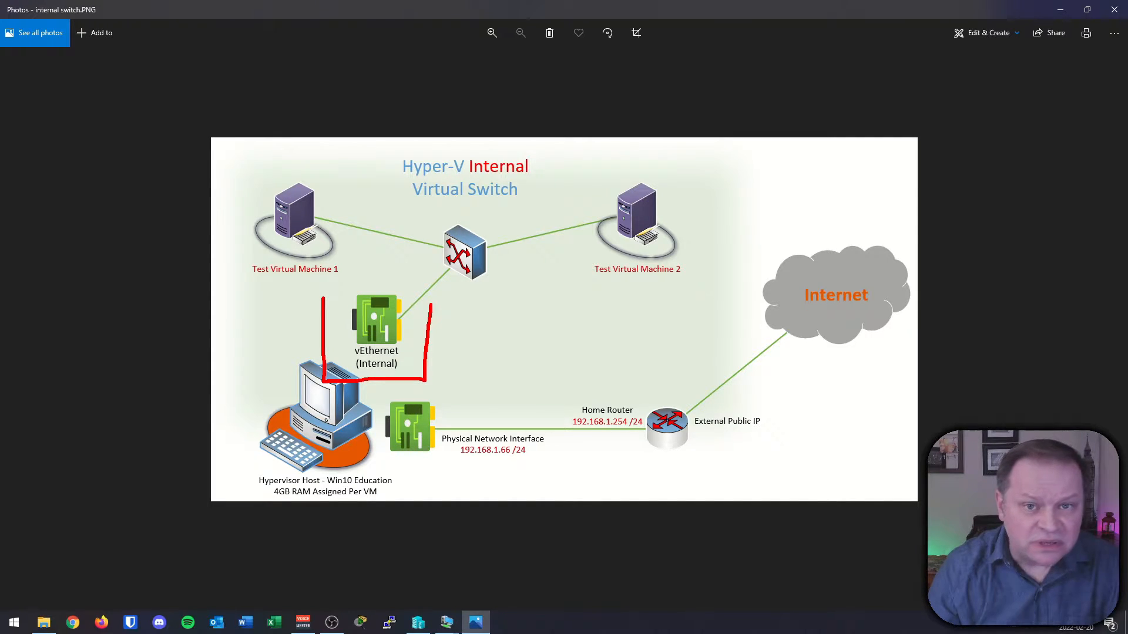
left_click_drag(259, 398, 287, 385)
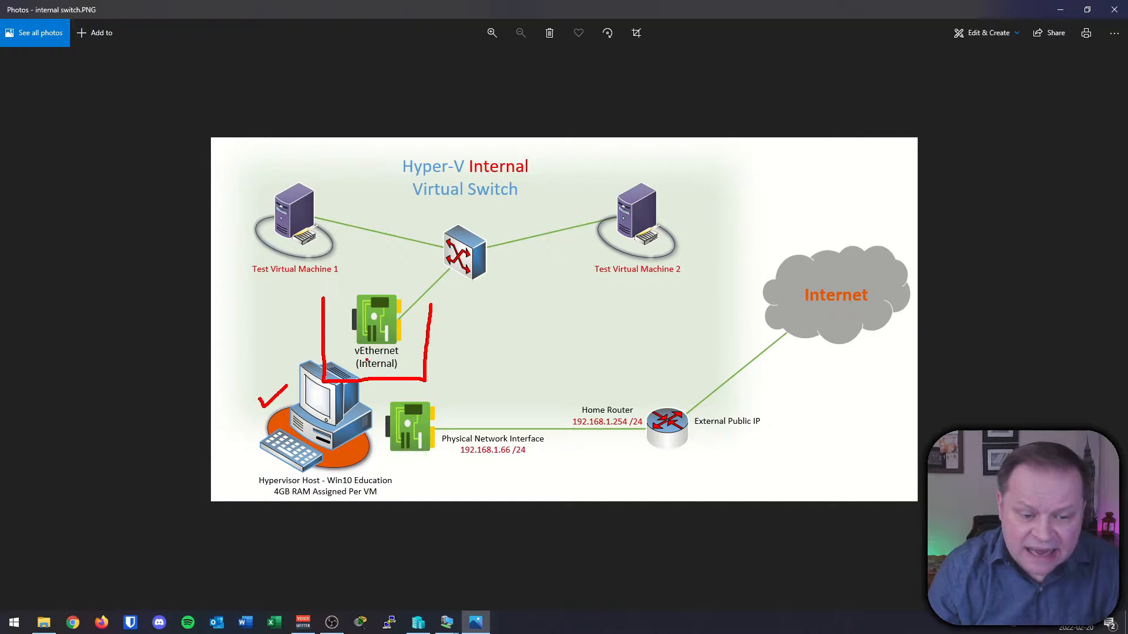
mouse_move(437, 381)
left_mouse_down()
mouse_move(526, 364)
mouse_move(745, 150)
left_mouse_up()
mouse_move(279, 381)
left_mouse_down()
mouse_move(201, 303)
mouse_move(182, 168)
left_mouse_up()
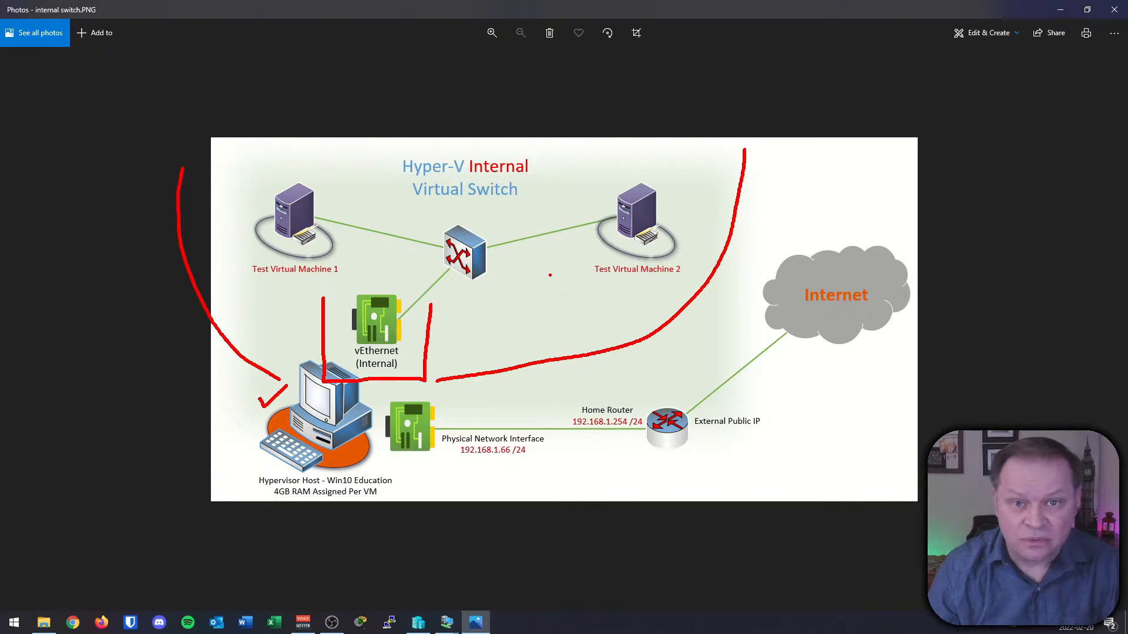
key("Escape")
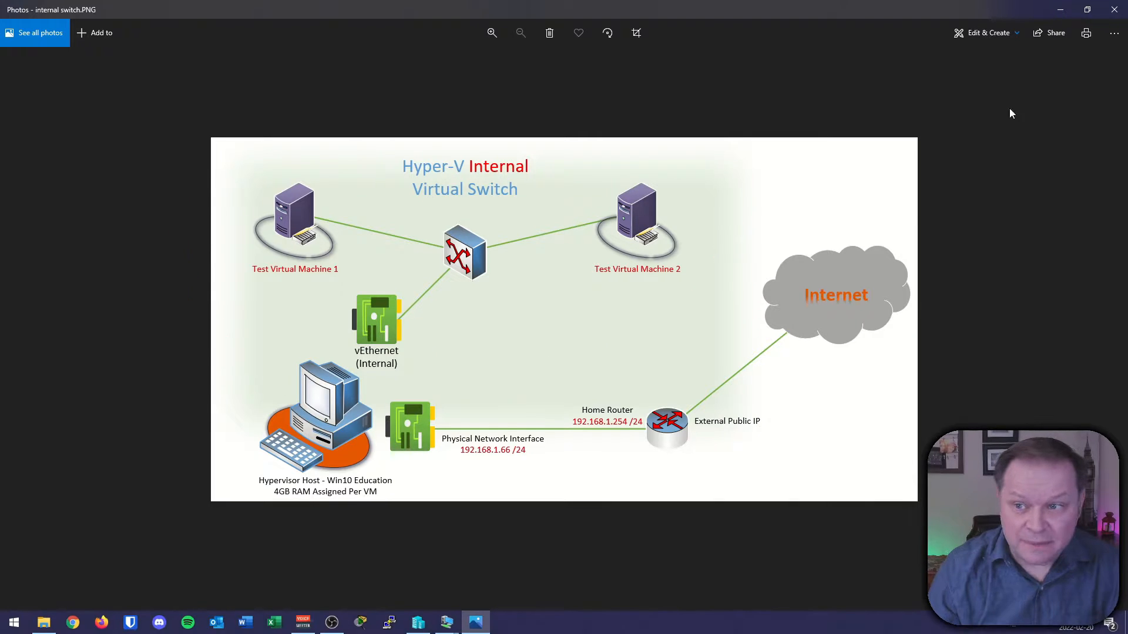
left_click(1059, 10)
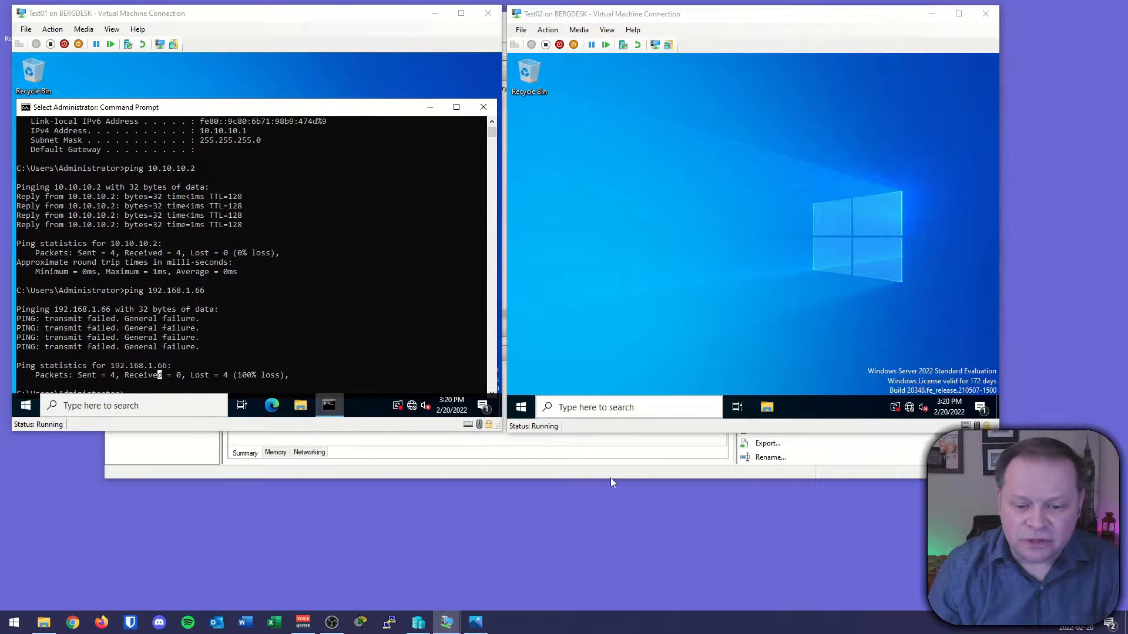
In Virtual Switch Manager, create a new internal virtual switch named Internal and apply it.
left_click(611, 476)
left_click(787, 152)
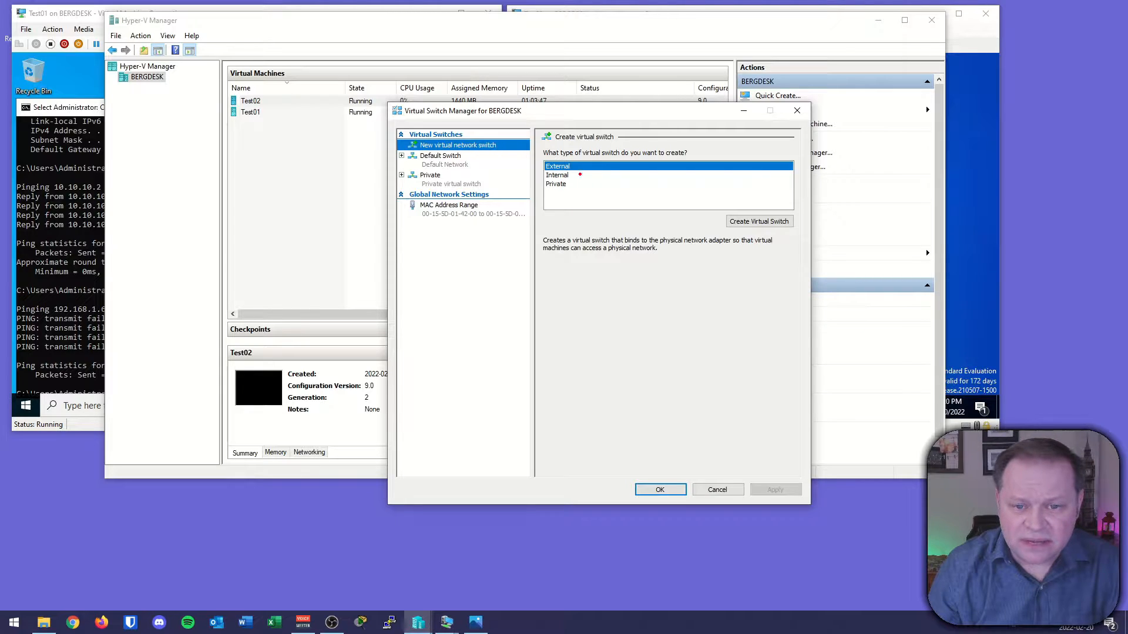
mouse_move(576, 172)
left_mouse_down()
mouse_move(541, 170)
mouse_move(573, 184)
mouse_move(567, 171)
left_mouse_up()
key("Escape")
left_click(557, 176)
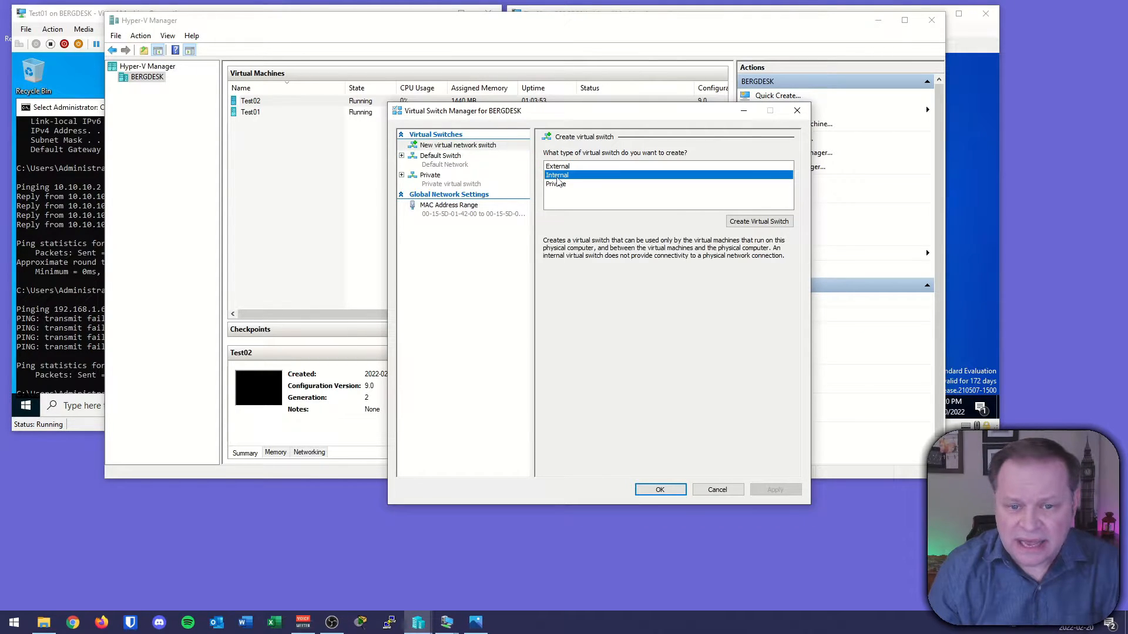
left_click(746, 222)
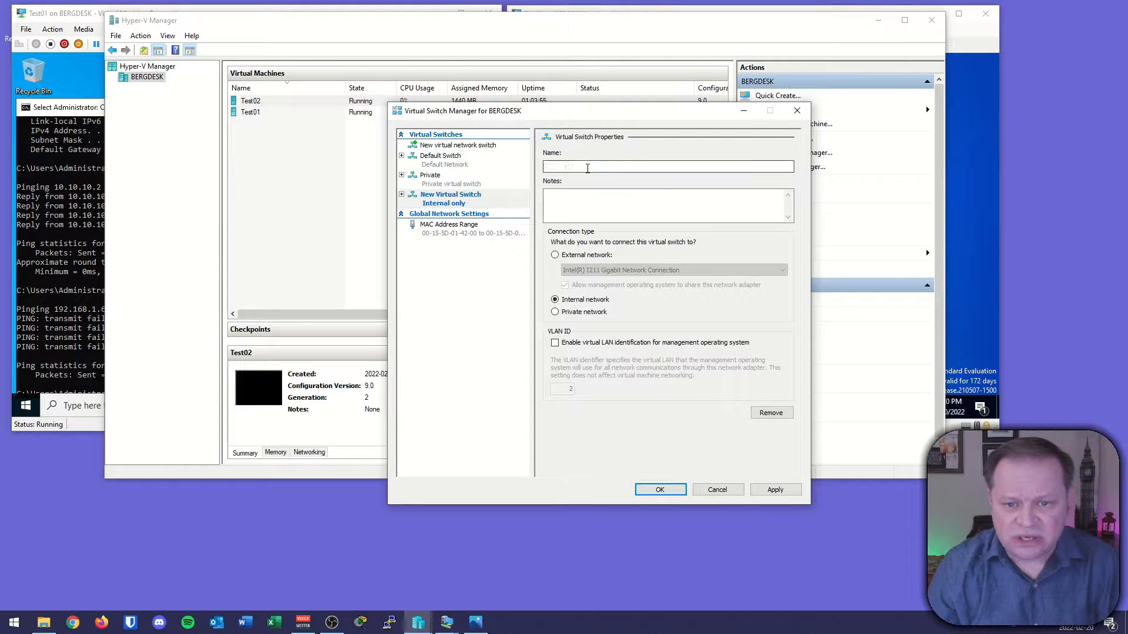
type("Internal")
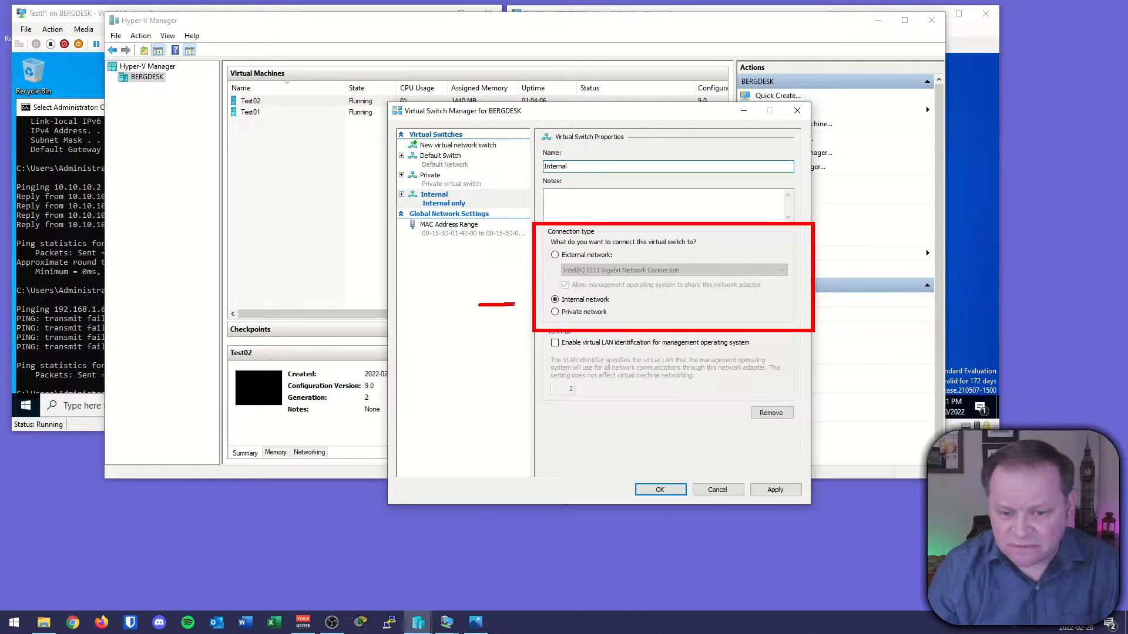
left_click_drag(644, 299, 608, 301)
key("Escape")
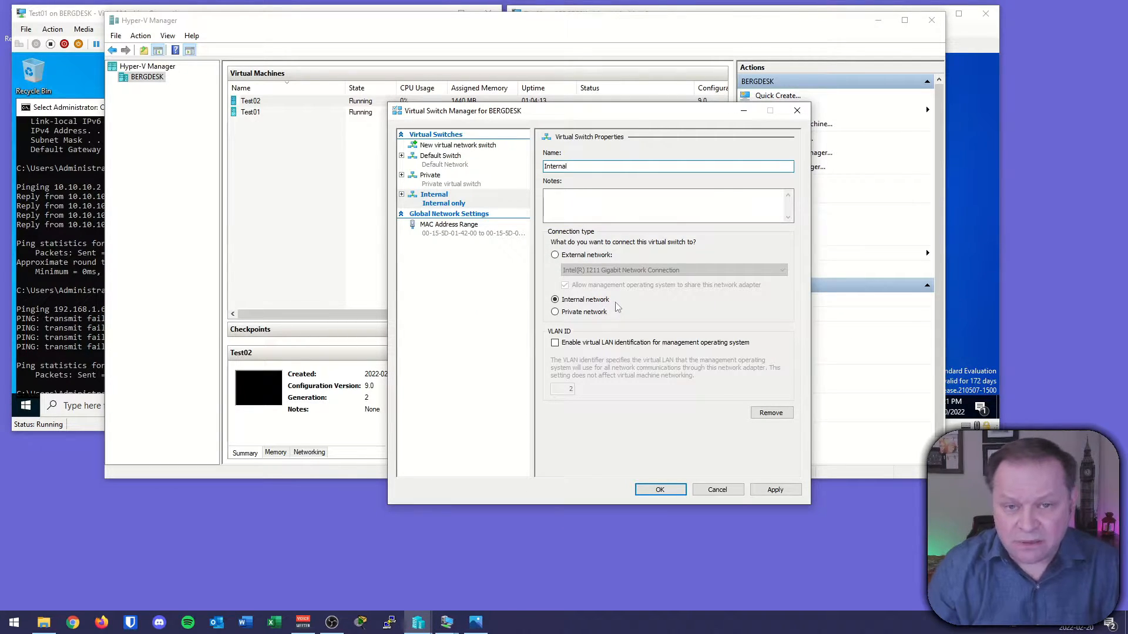
left_click(774, 490)
left_click(652, 490)
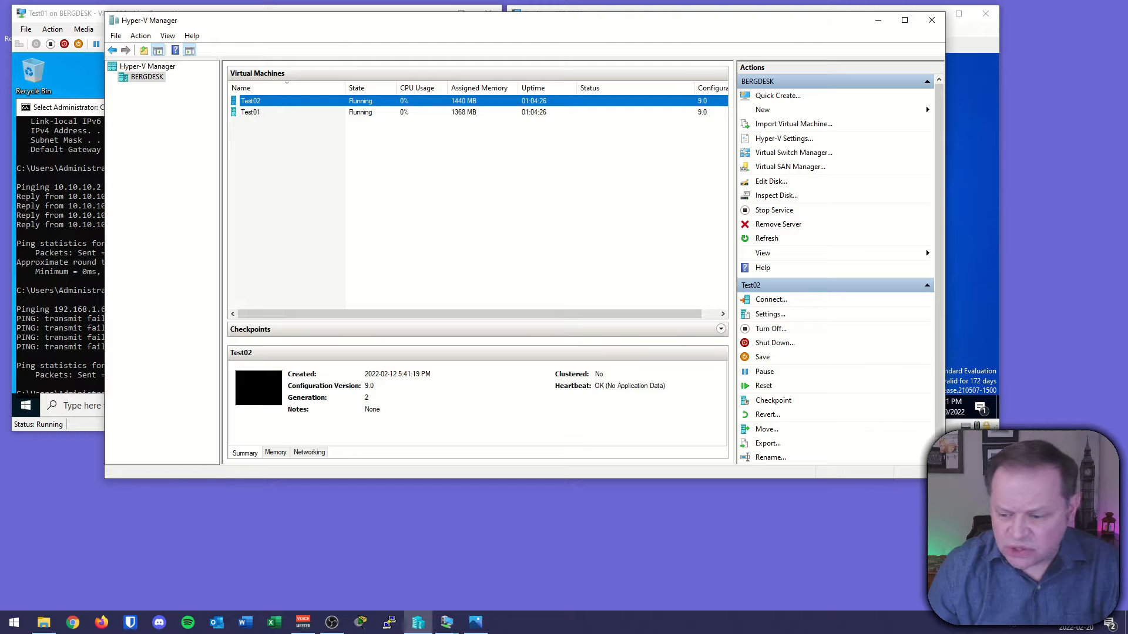
Open the host's Network Connections from network settings to locate the vEthernet (Internal) adapter.
right_click(1014, 623)
left_click(1015, 599)
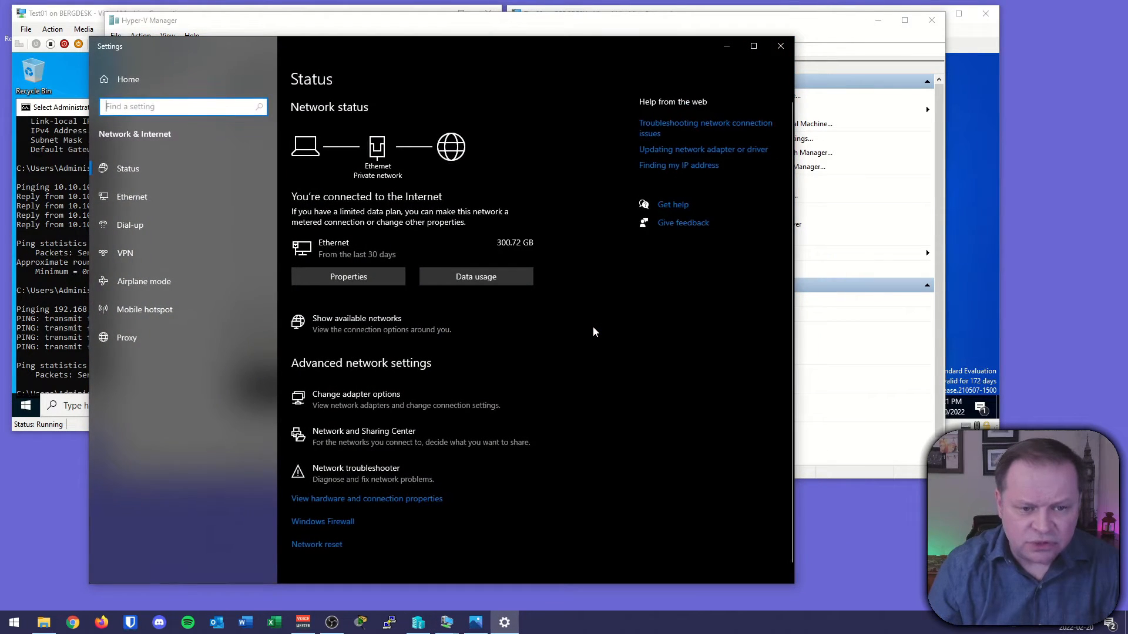
left_click(385, 392)
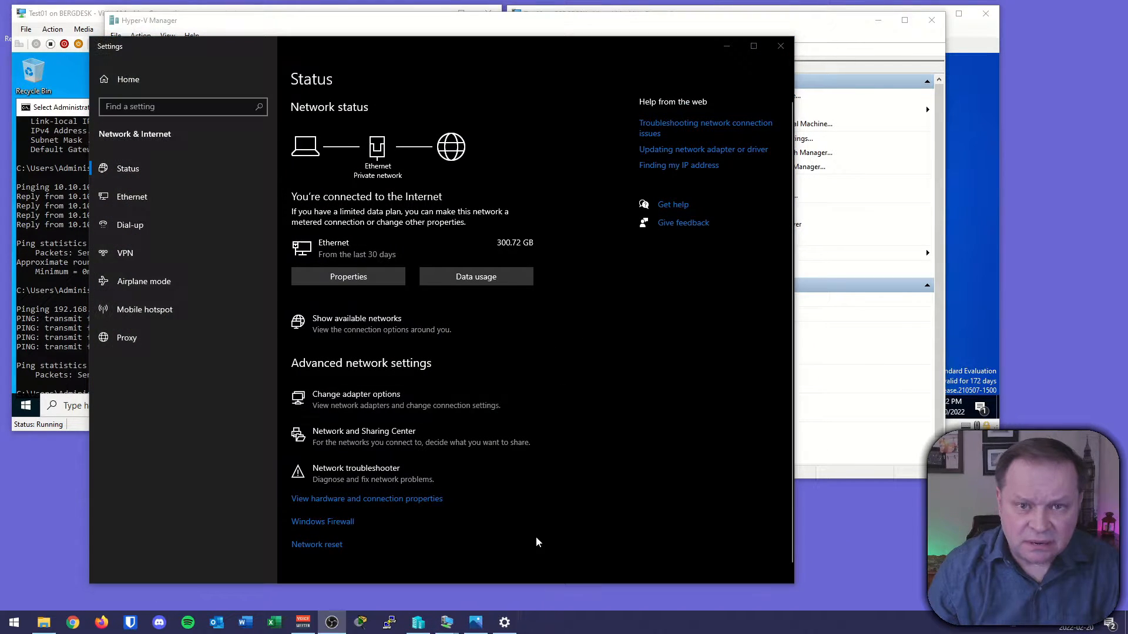
left_click(407, 404)
left_click(408, 405)
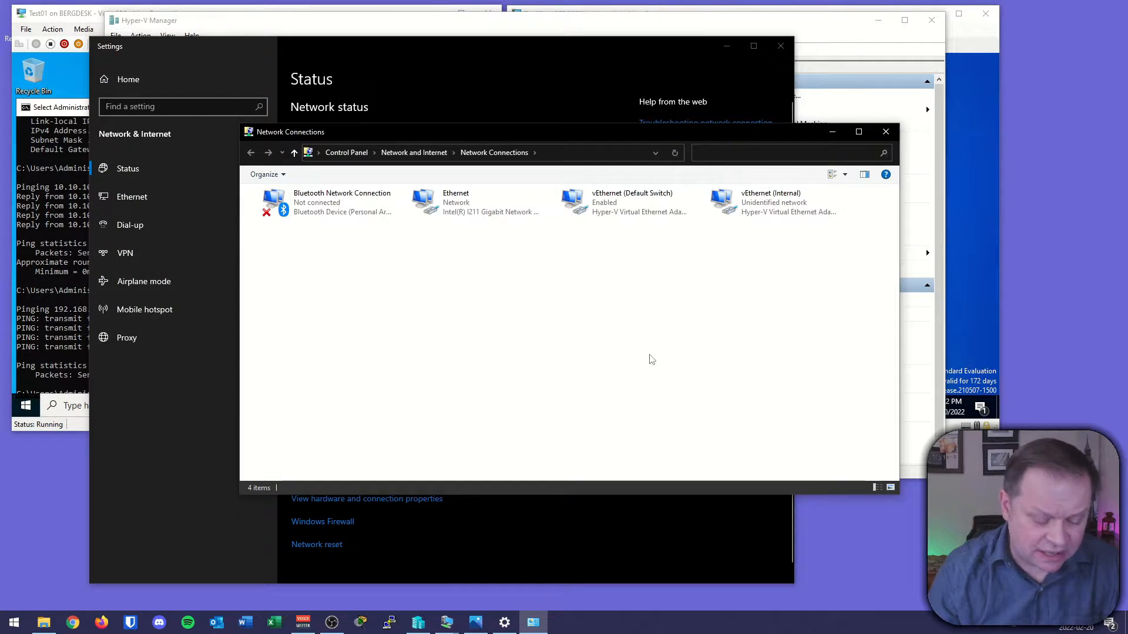
key("ctrl+2")
left_click_drag(696, 175, 864, 235)
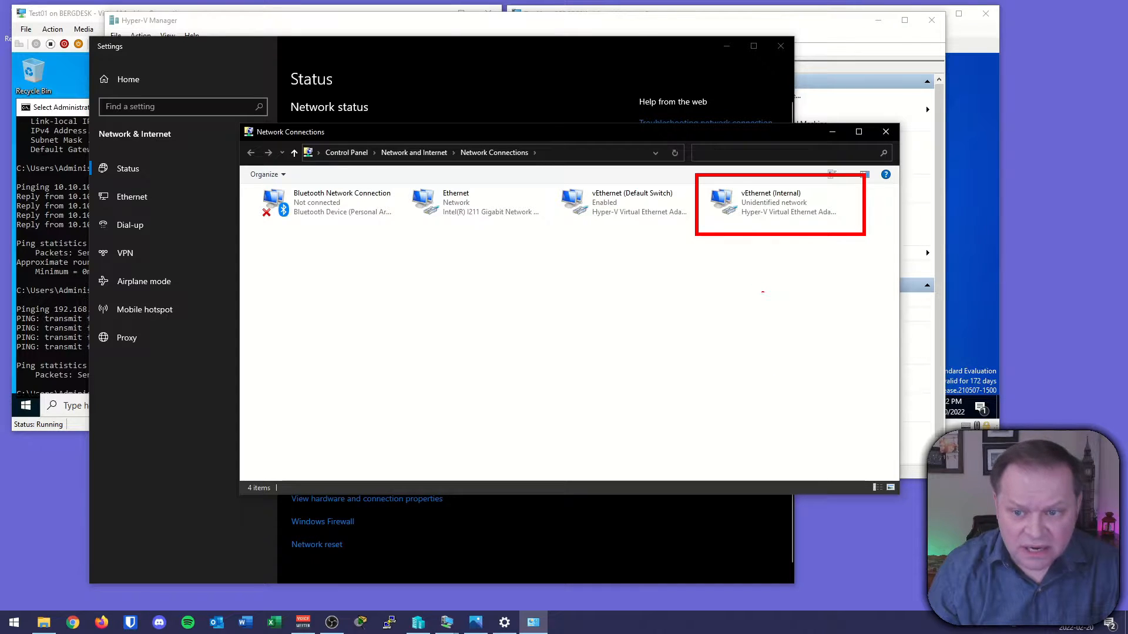
left_click_drag(742, 199, 784, 203)
mouse_move(784, 203)
left_mouse_down()
mouse_move(781, 215)
mouse_move(797, 206)
left_mouse_up()
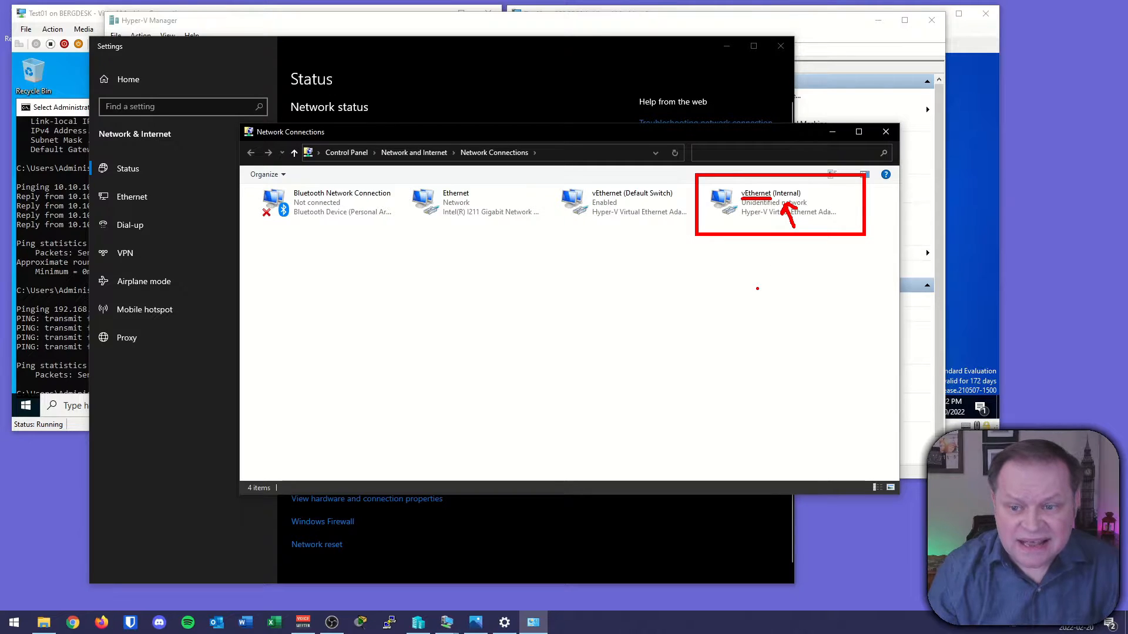
key("Escape")
left_click_drag(699, 178, 857, 234)
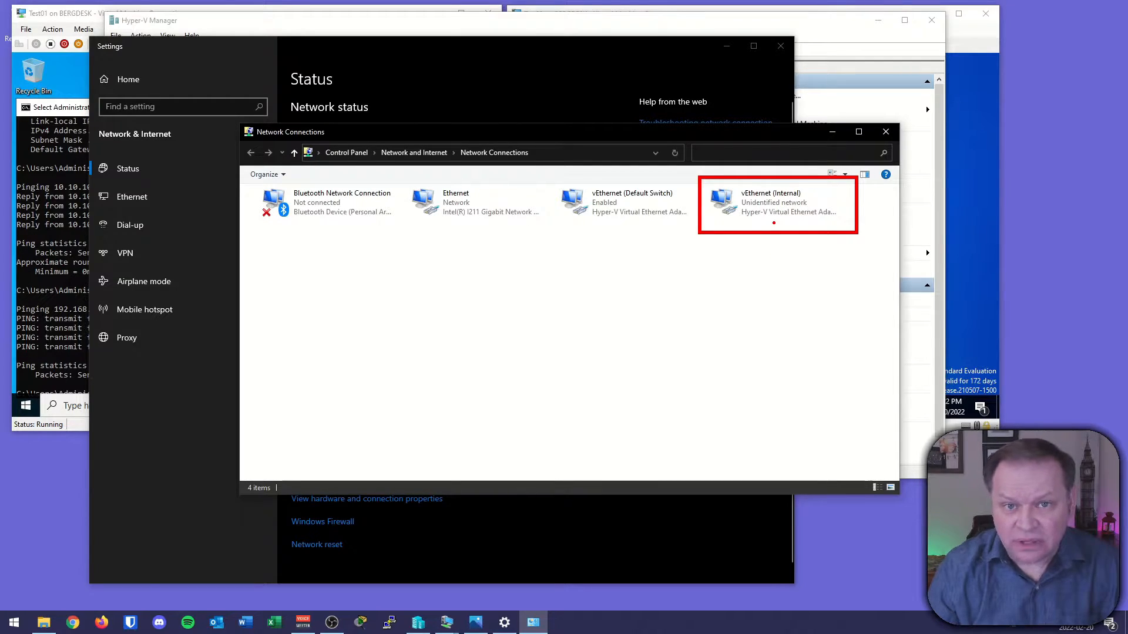
key("Escape")
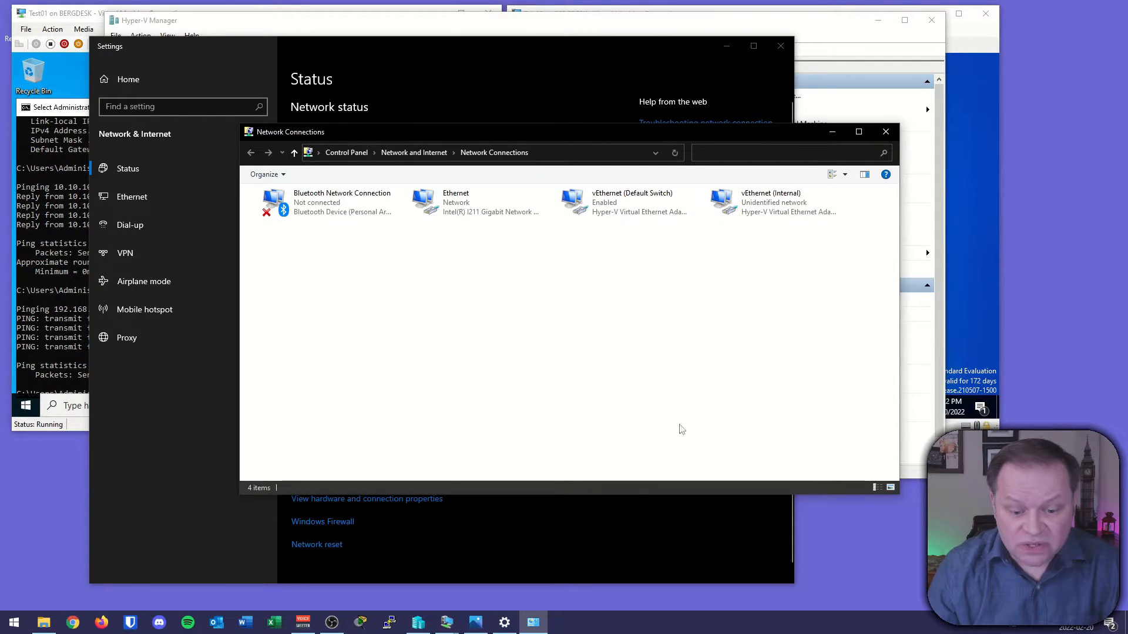
Revisit the internal switch diagram to review the host's link to the switch through vEthernet (Internal).
left_click(479, 625)
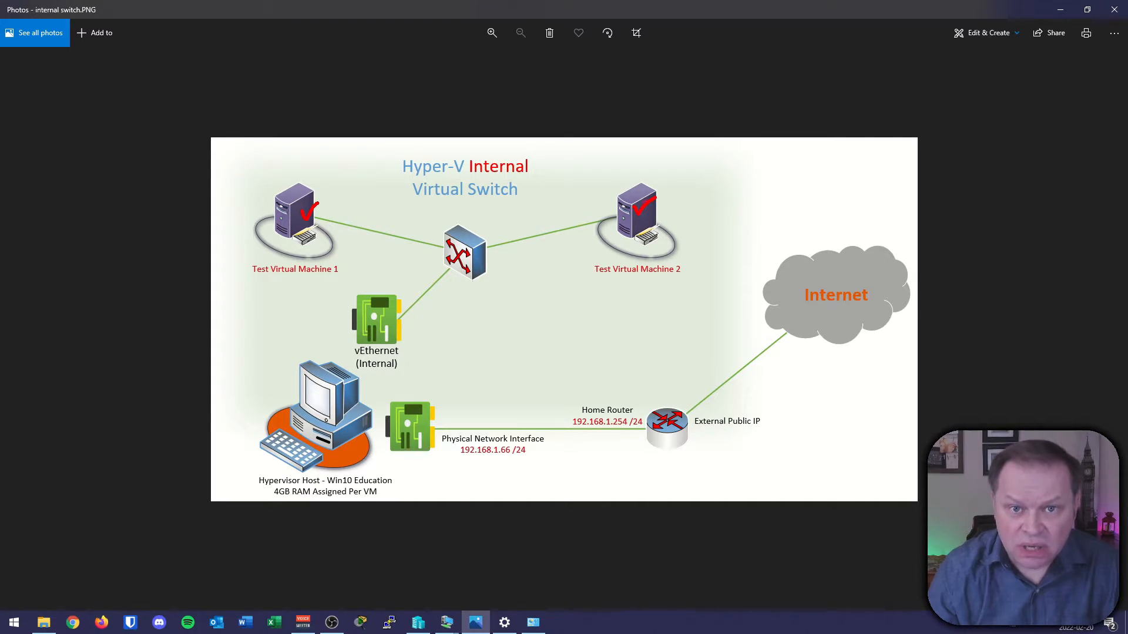
left_click_drag(267, 378, 297, 364)
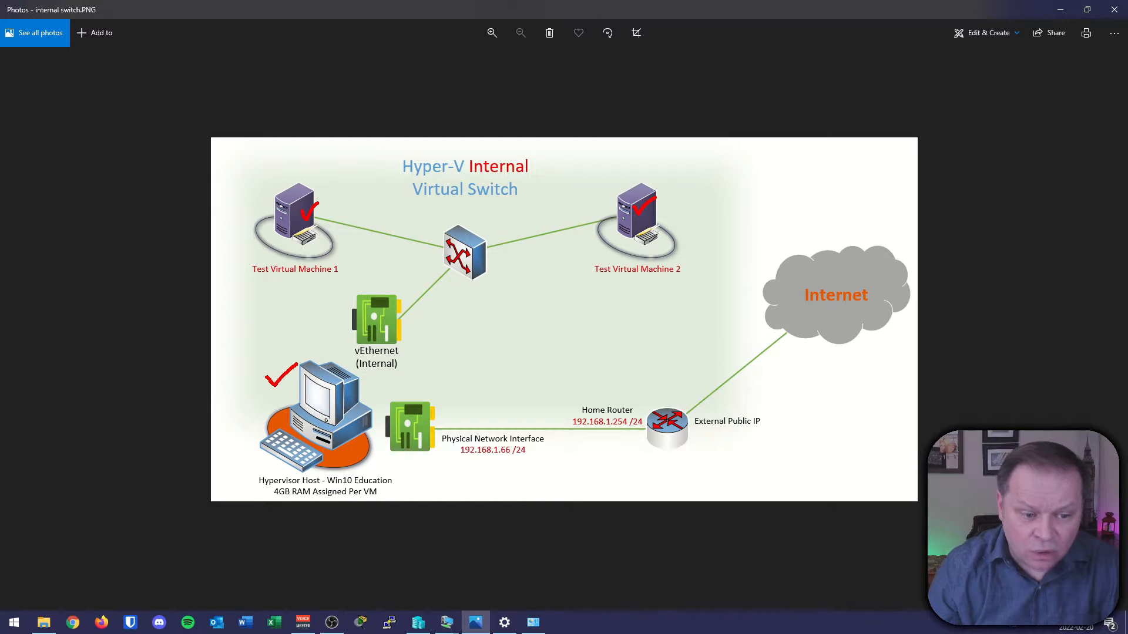
left_click_drag(416, 332, 439, 319)
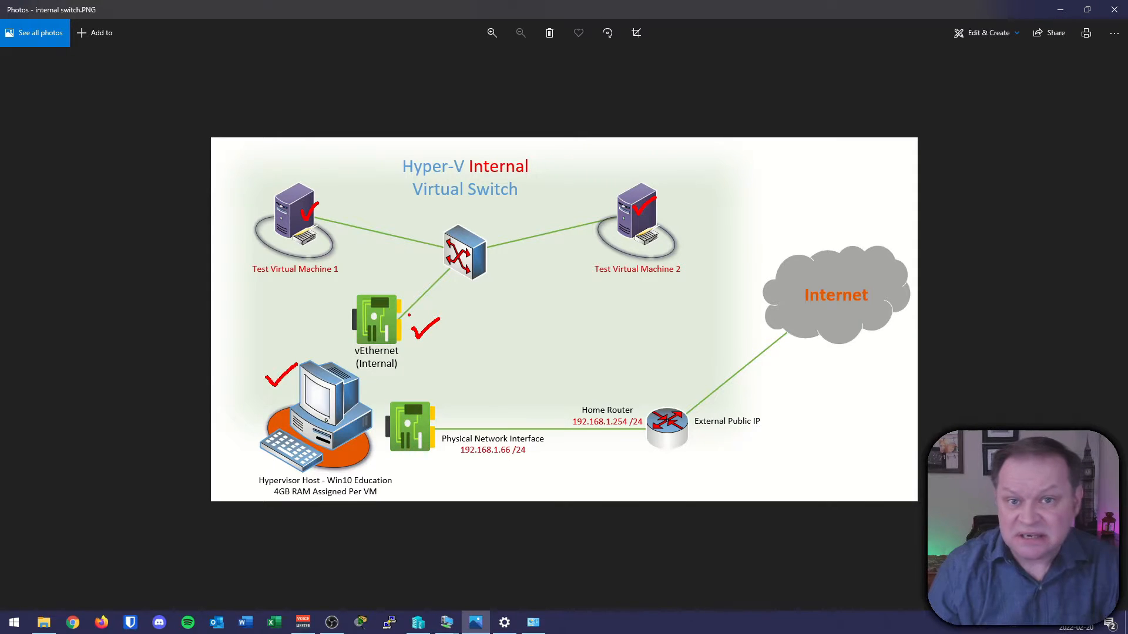
key("Escape")
left_click(1059, 10)
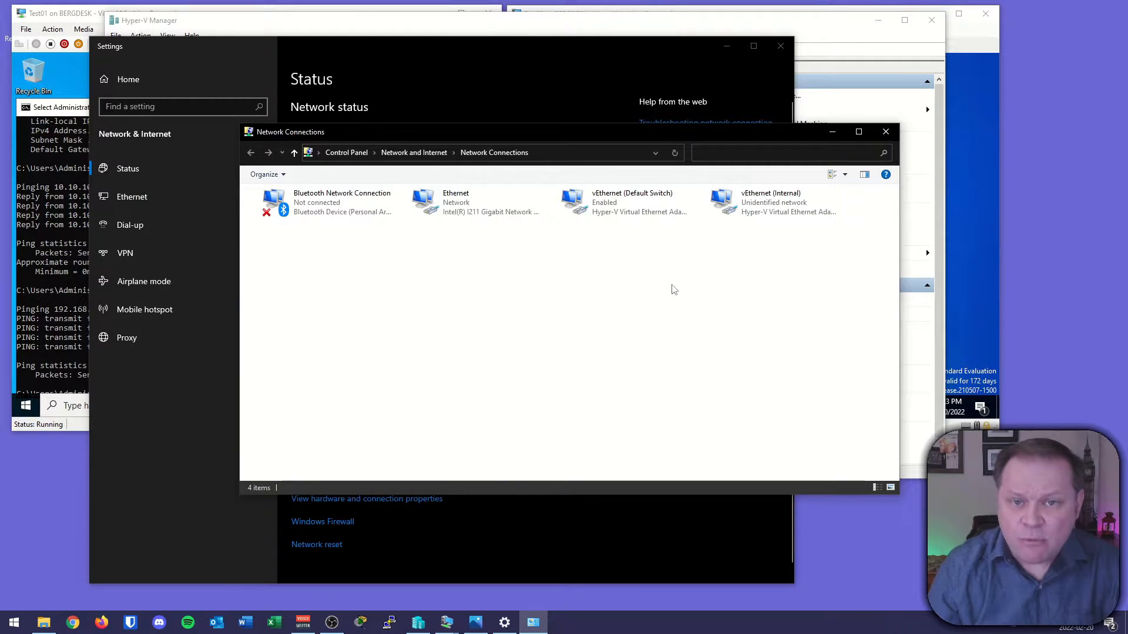
Give the host's vEthernet (Internal) adapter a static IPv4 address of 10.10.10.3 with subnet mask 255.255.255.0, then close the network windows.
right_click(721, 206)
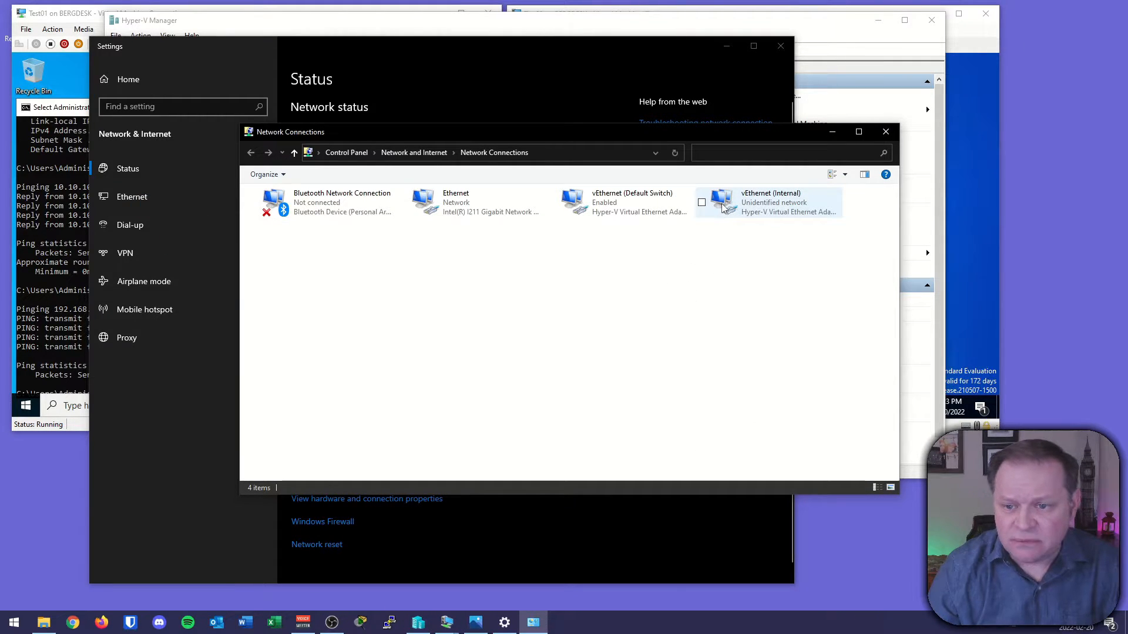
left_click(629, 315)
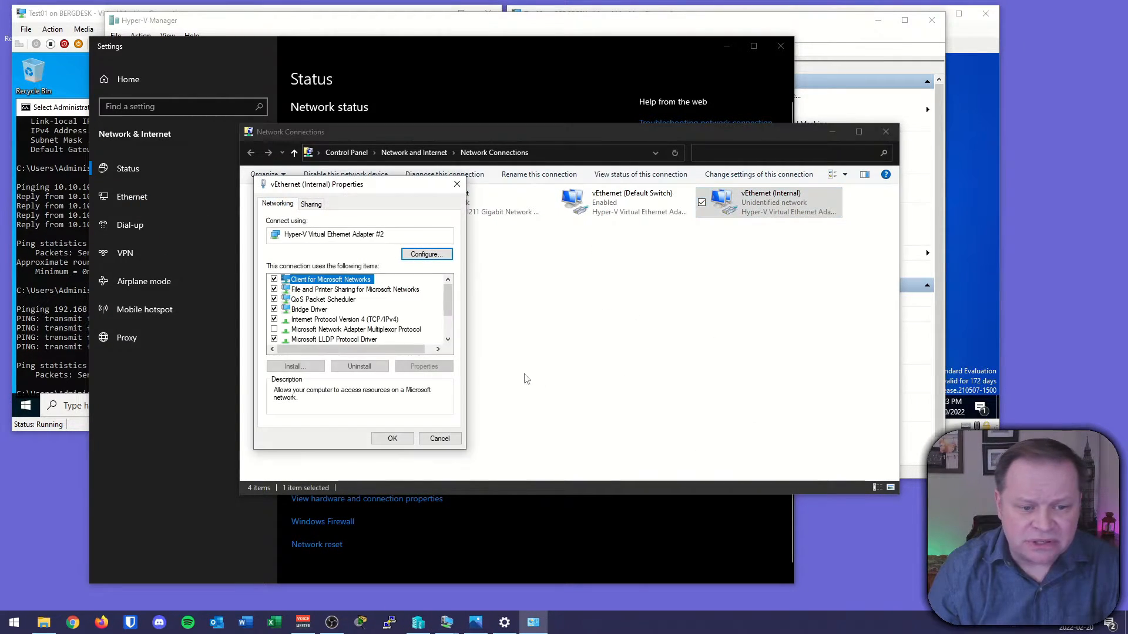
double_click(347, 321)
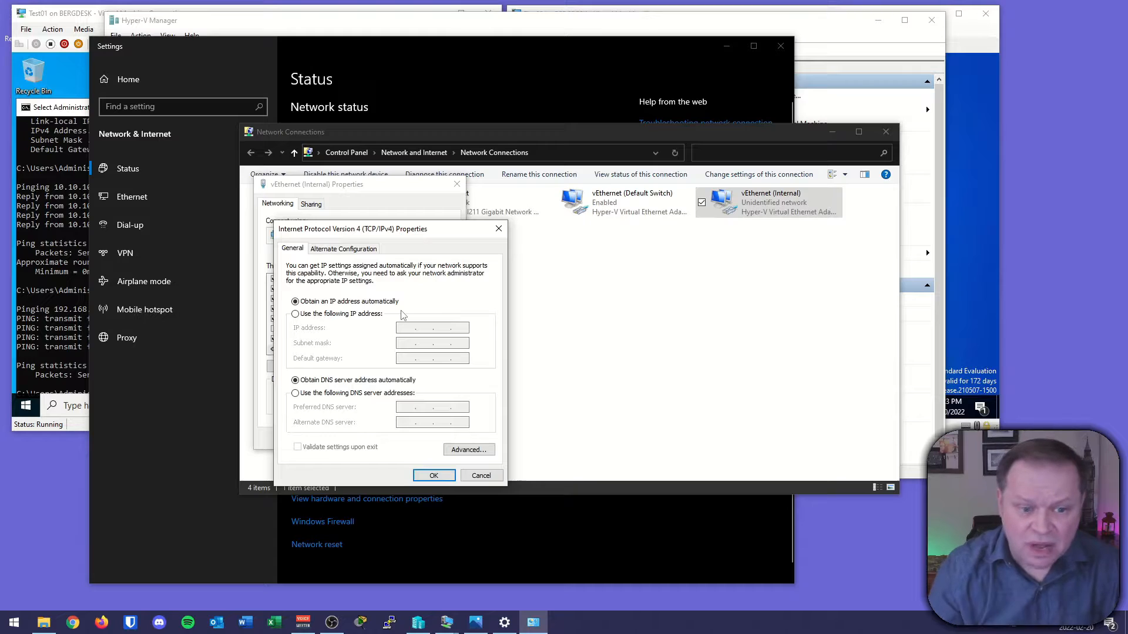
left_click(346, 314)
left_click(405, 327)
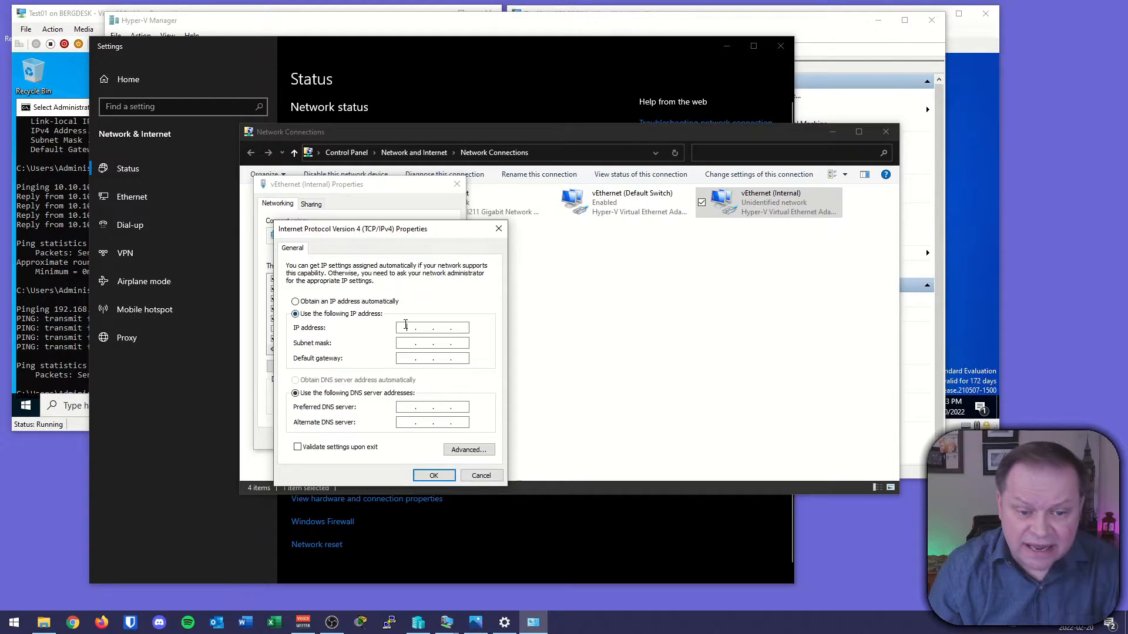
type("10.10.10")
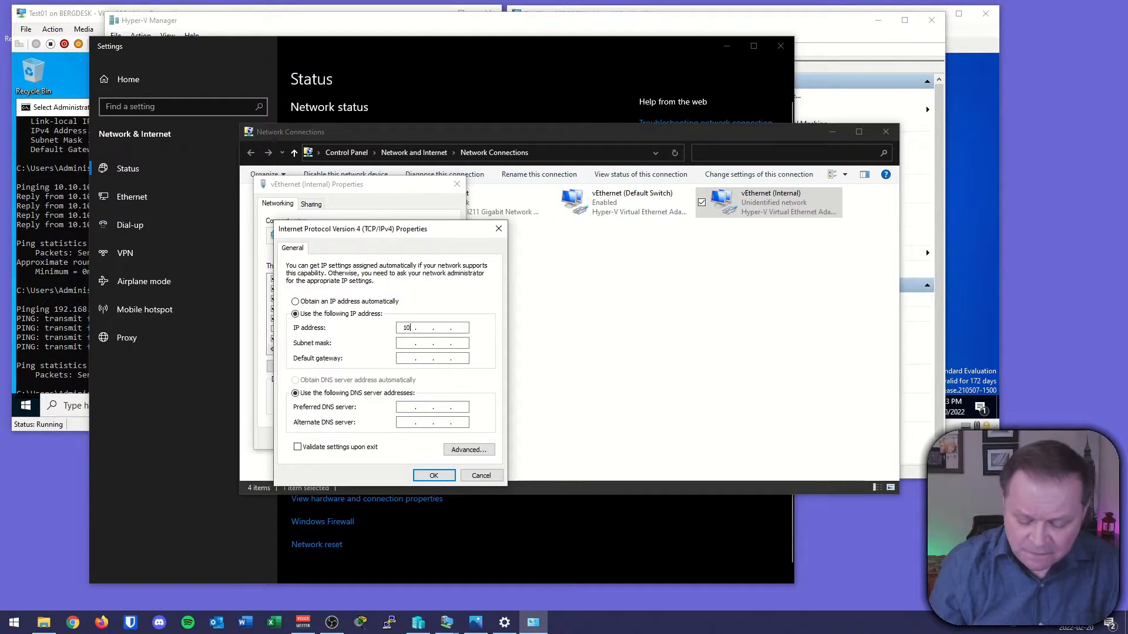
type(".3")
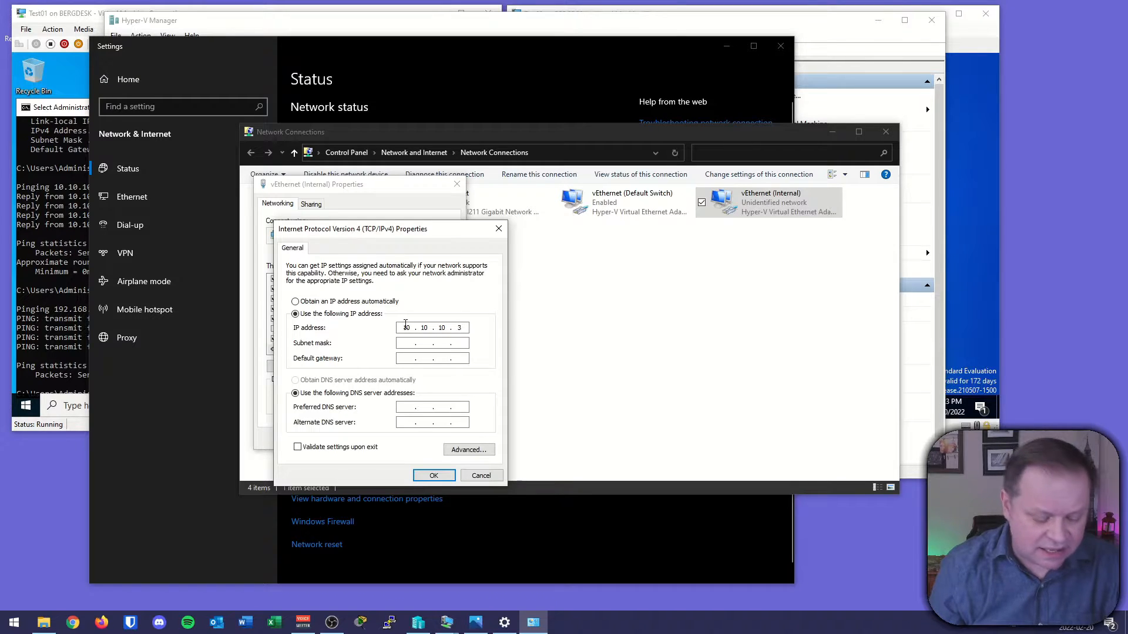
key("Tab")
type("255 . ")
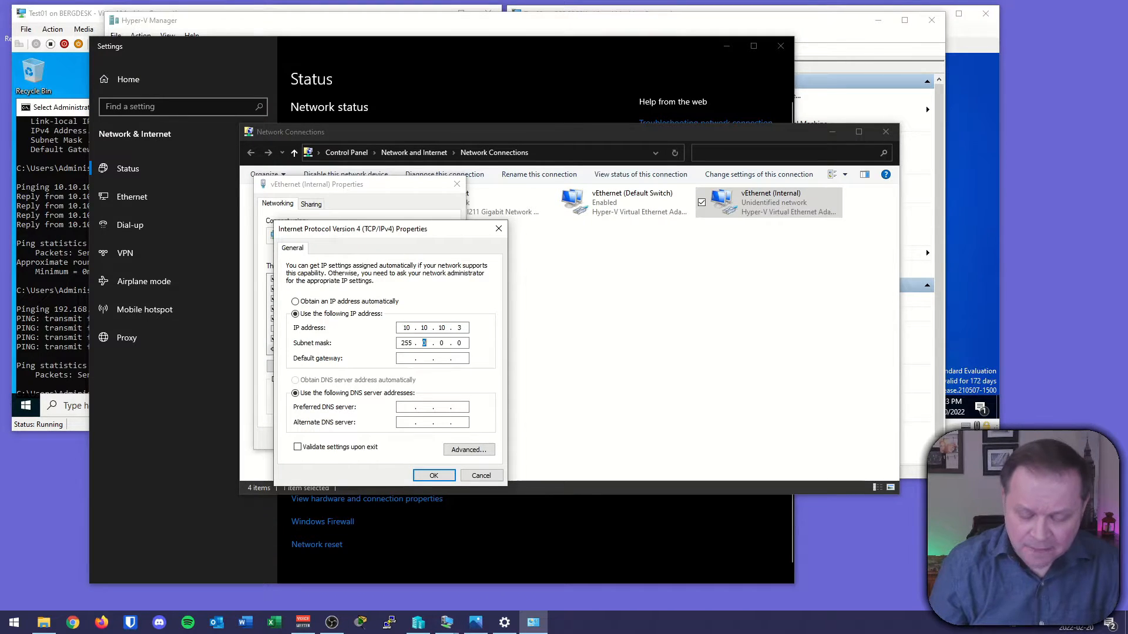
type("255 . 255")
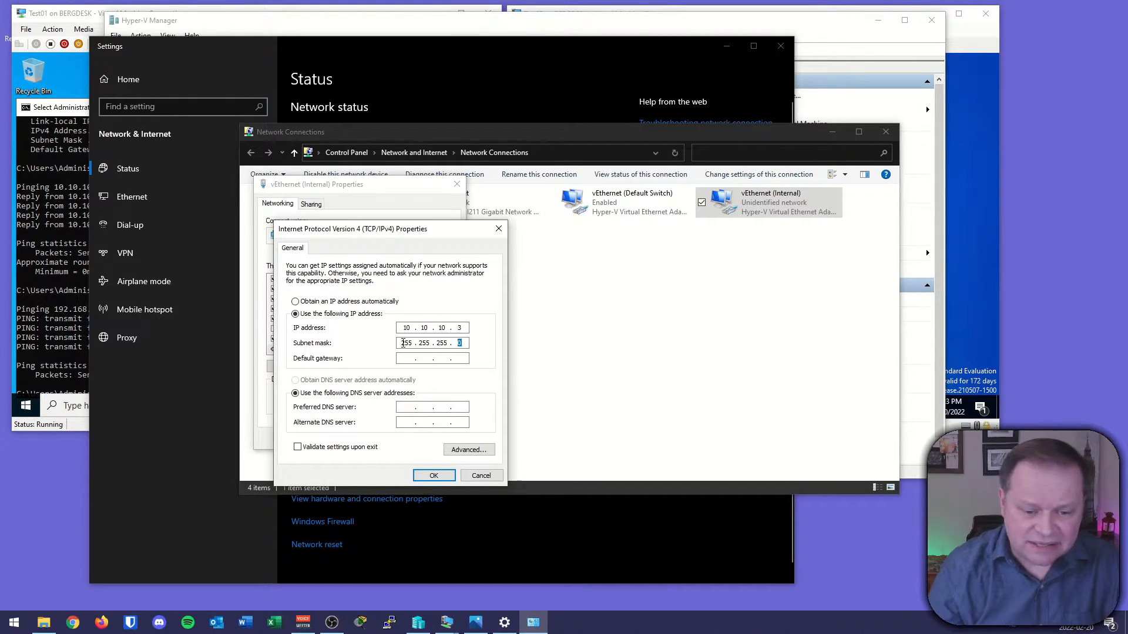
left_click(433, 475)
left_click(397, 445)
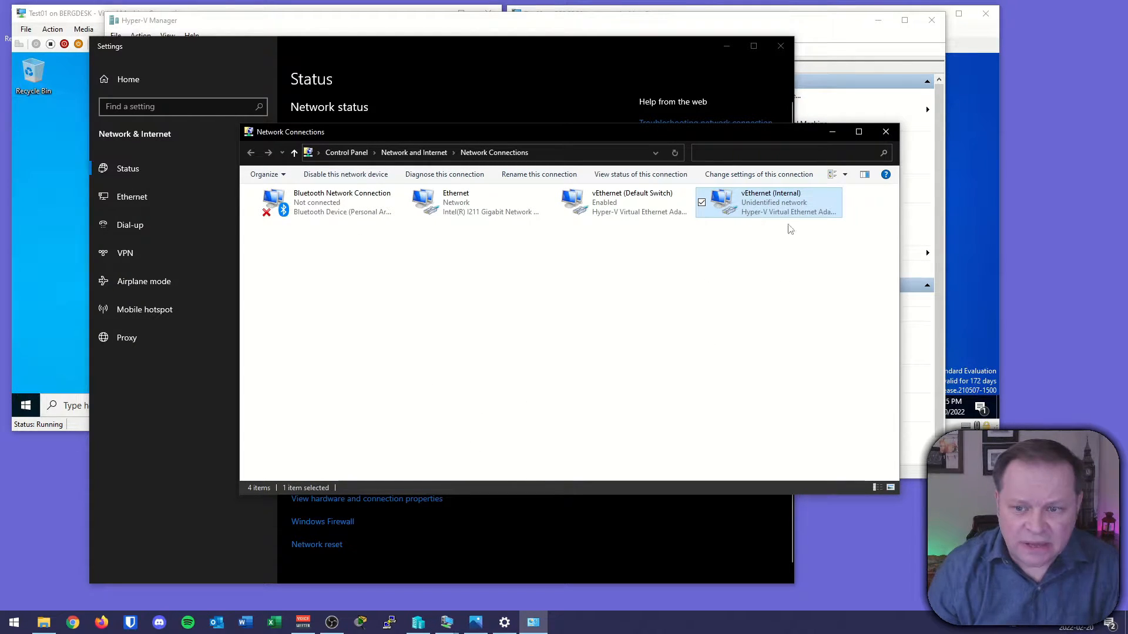
left_click(886, 131)
left_click(781, 46)
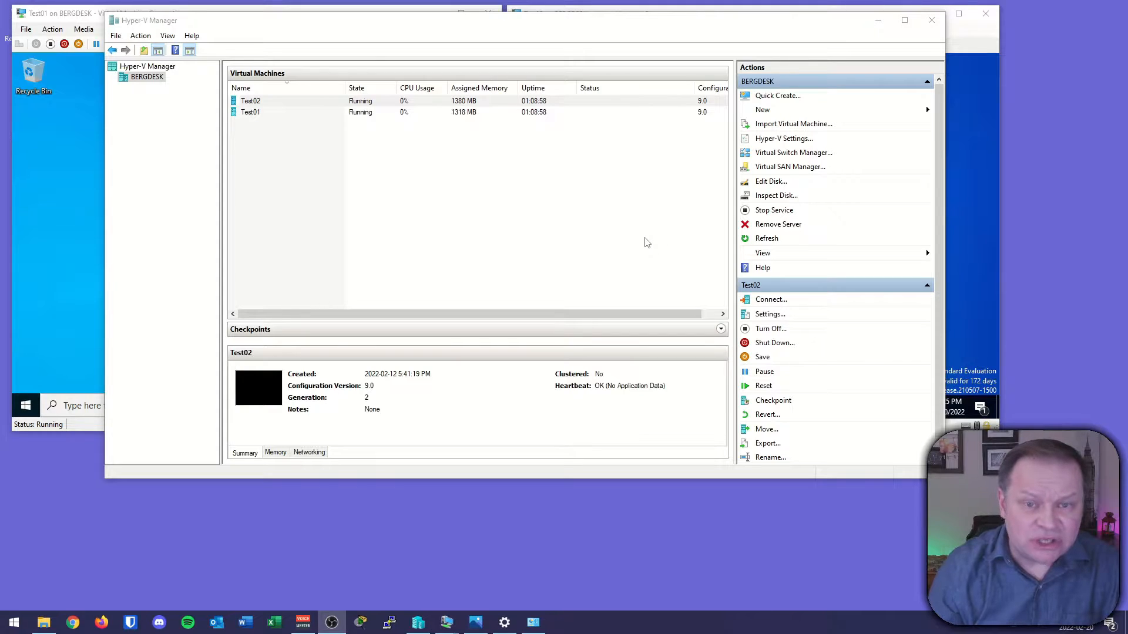
Connect Test01's network adapter to the Internal virtual switch in its settings and apply.
left_click(591, 268)
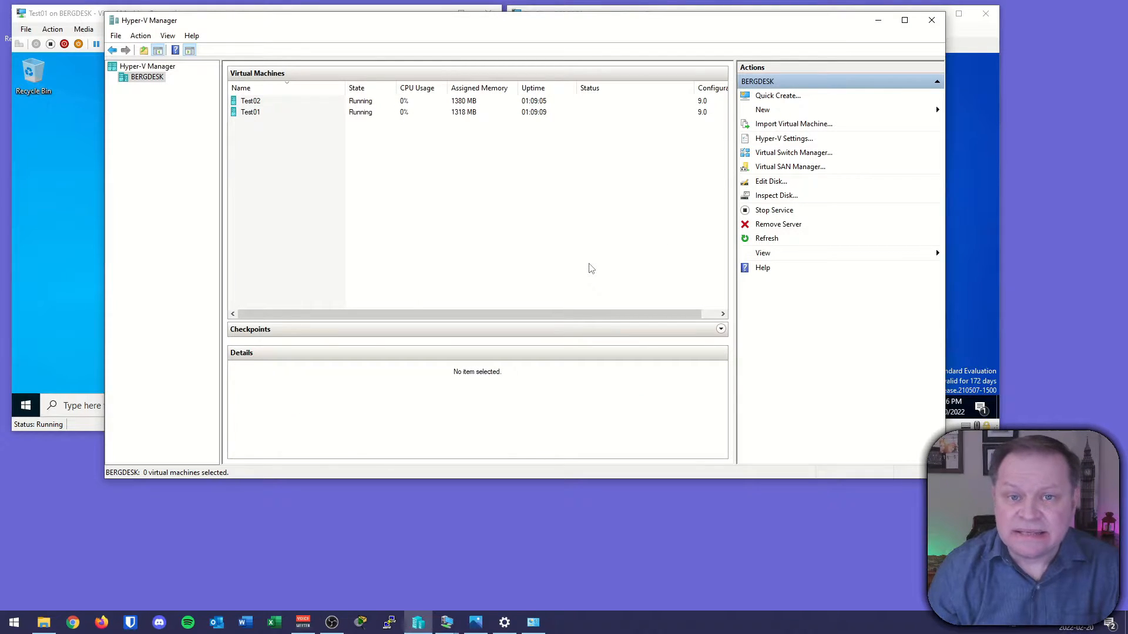
right_click(248, 115)
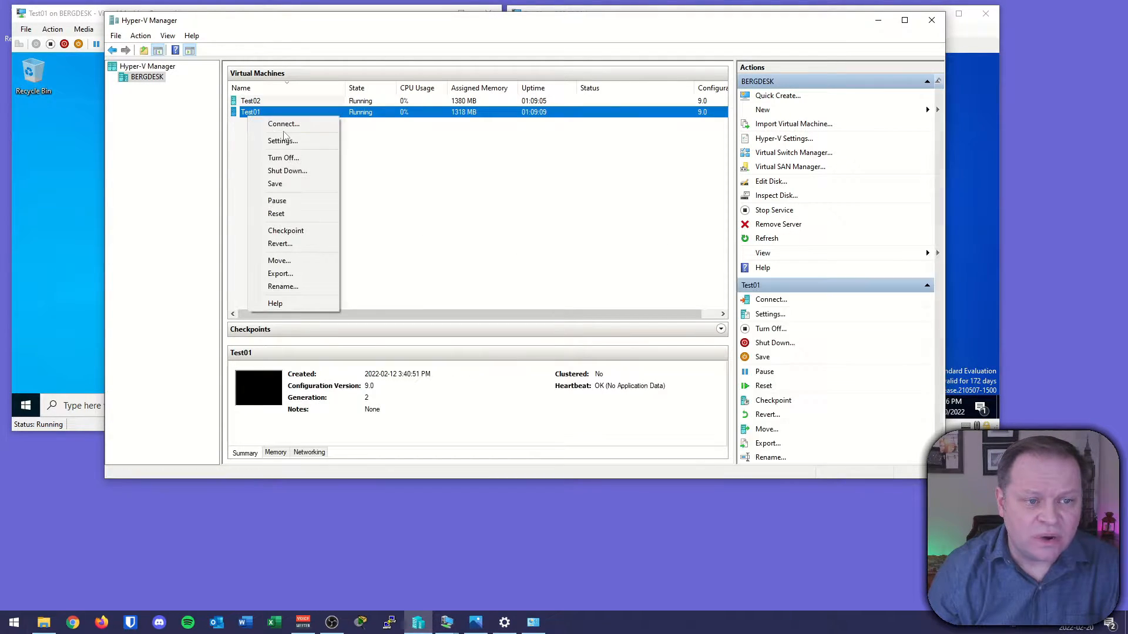
left_click(283, 140)
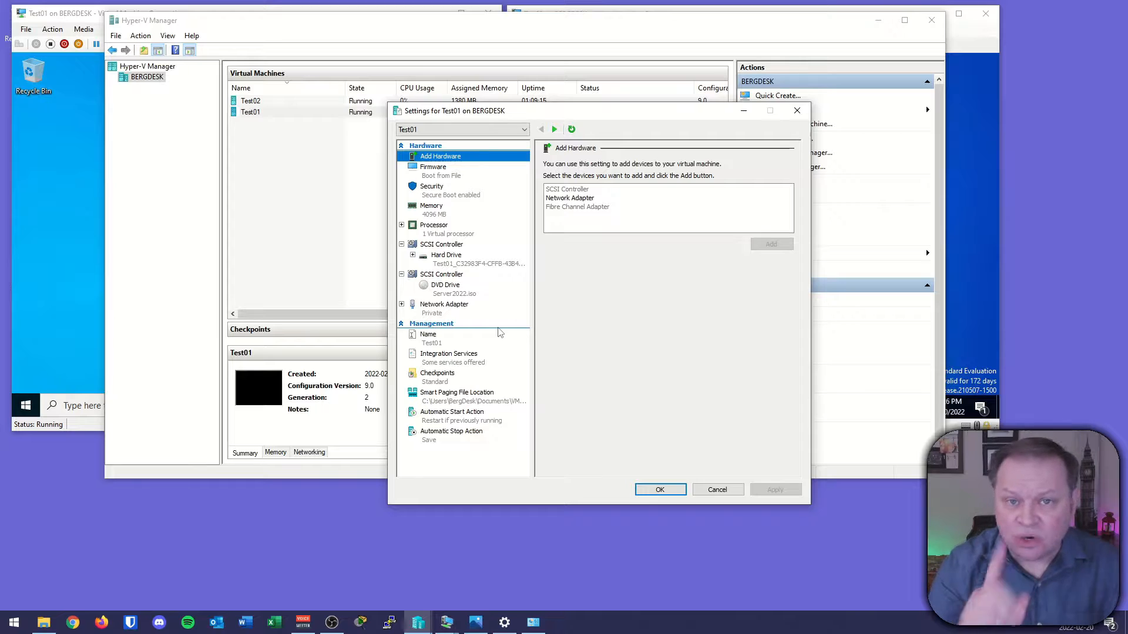
left_click(441, 308)
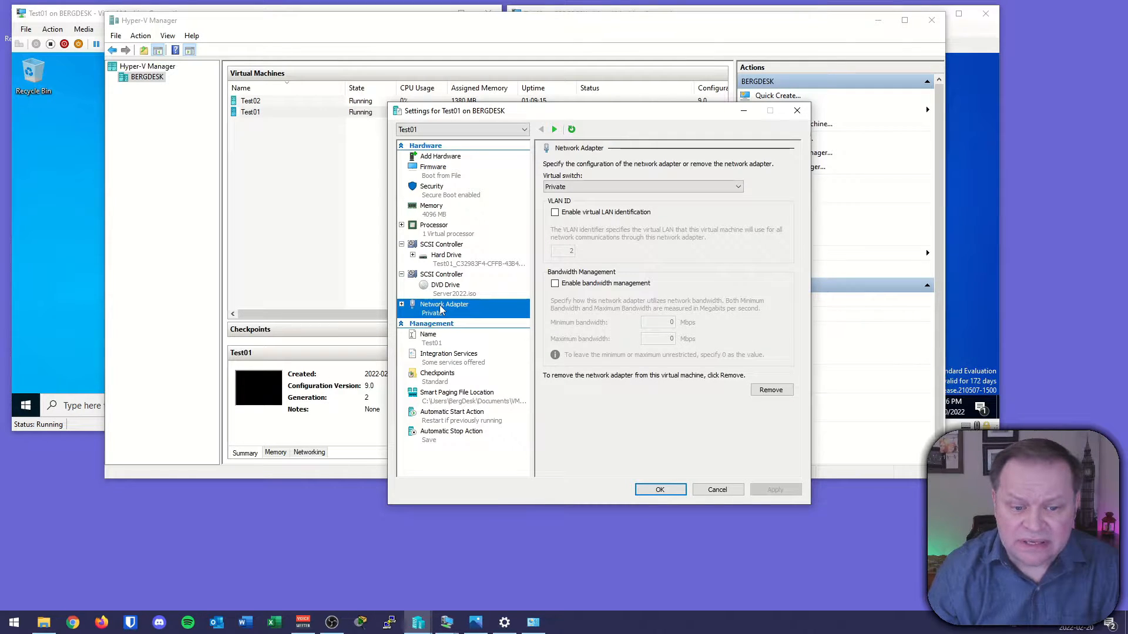
left_click(681, 187)
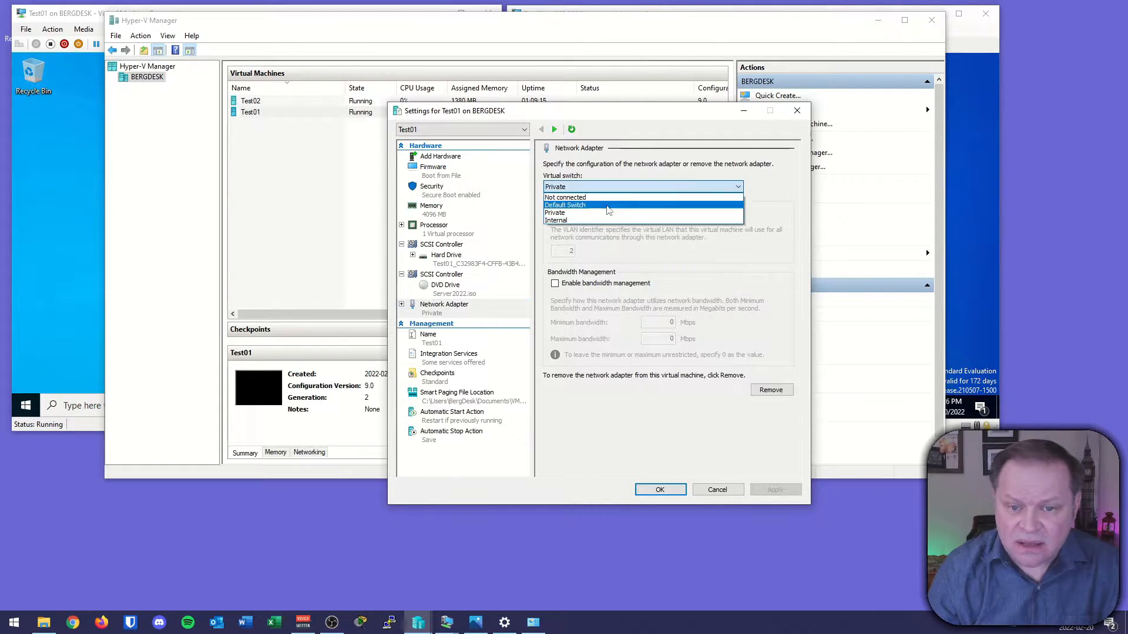
left_click(565, 221)
left_click(775, 490)
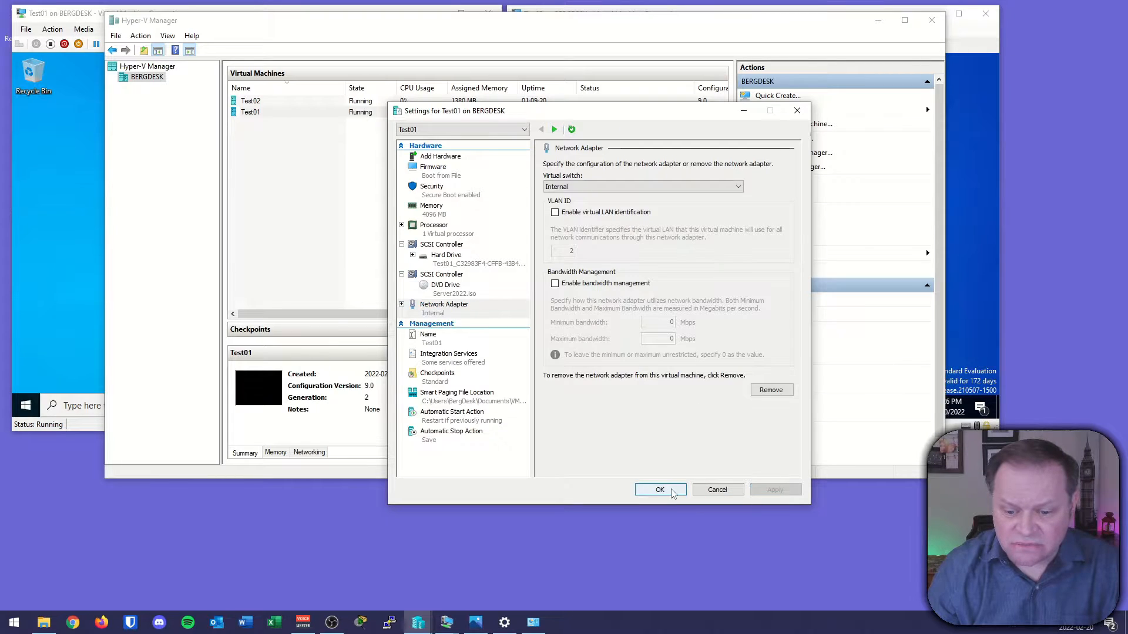
left_click(659, 490)
Connect Test02's network adapter to the Internal virtual switch in its settings.
left_click(254, 103)
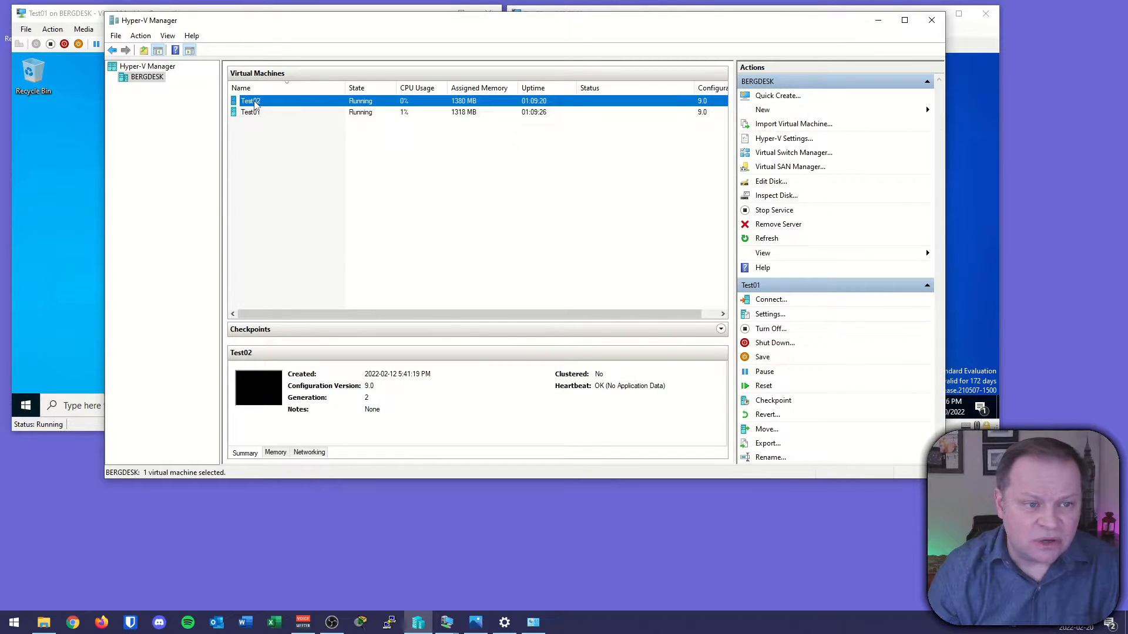
right_click(254, 103)
left_click(280, 125)
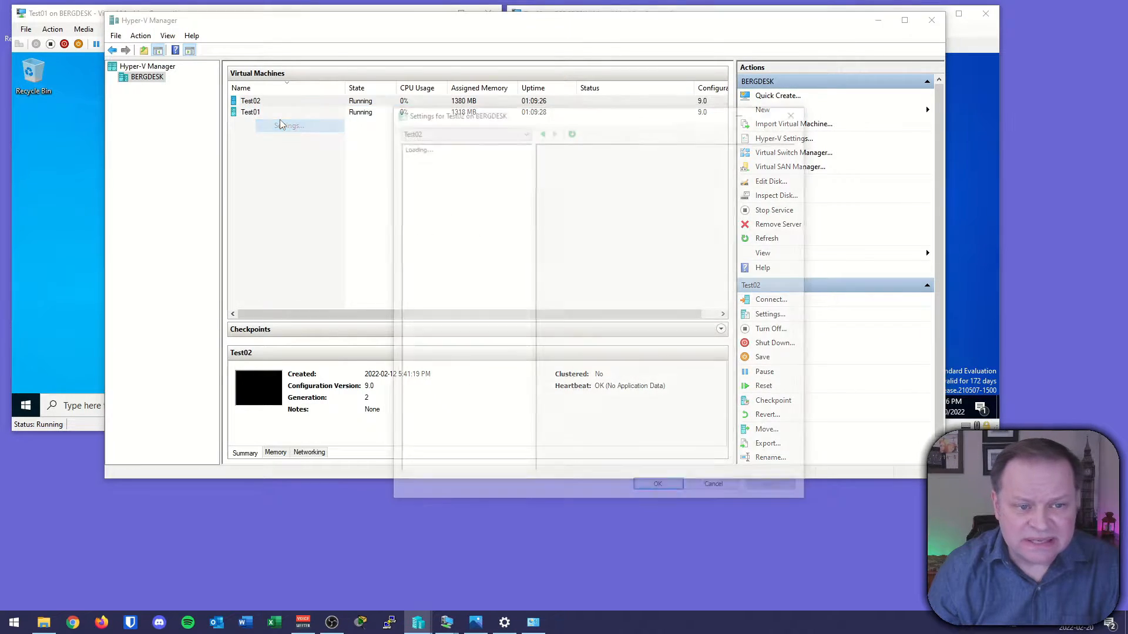
left_click(439, 298)
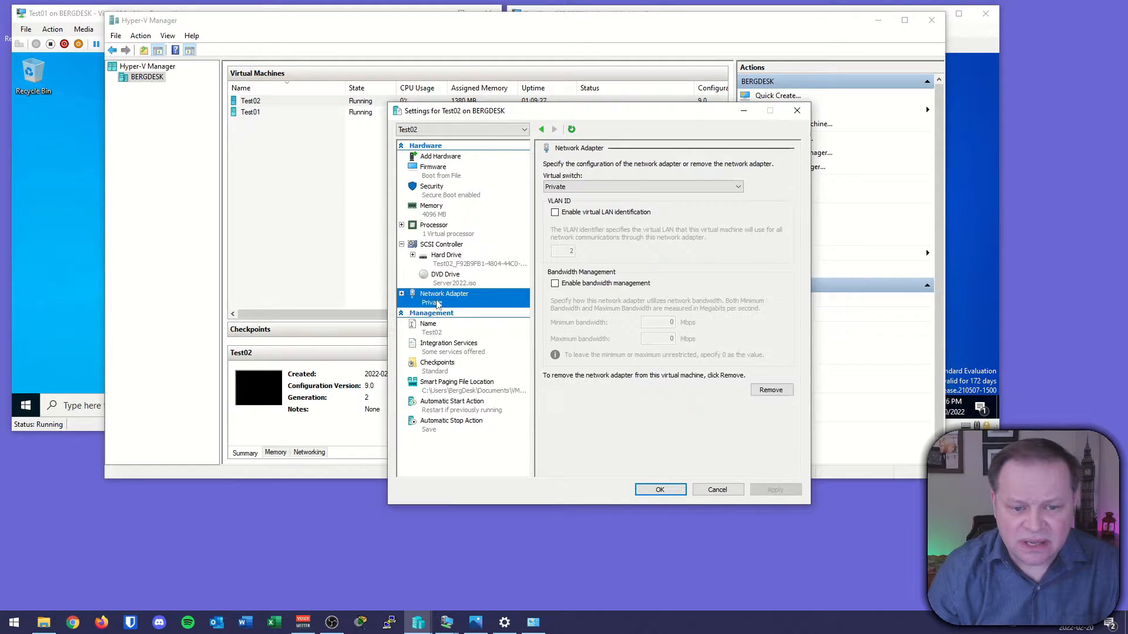
left_click(593, 189)
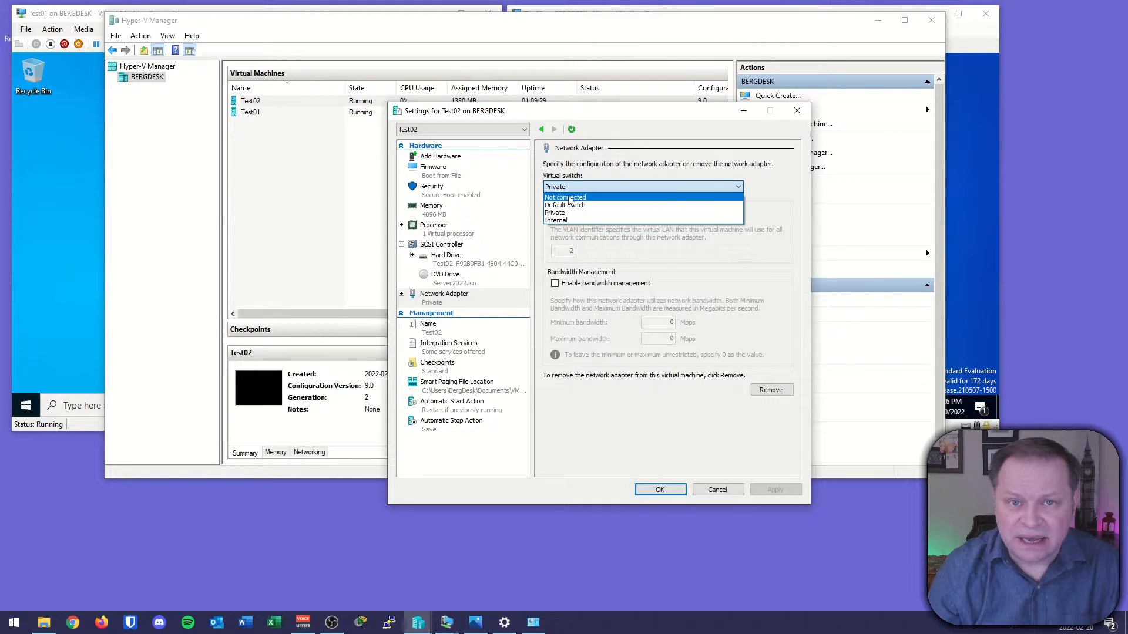
left_click(568, 221)
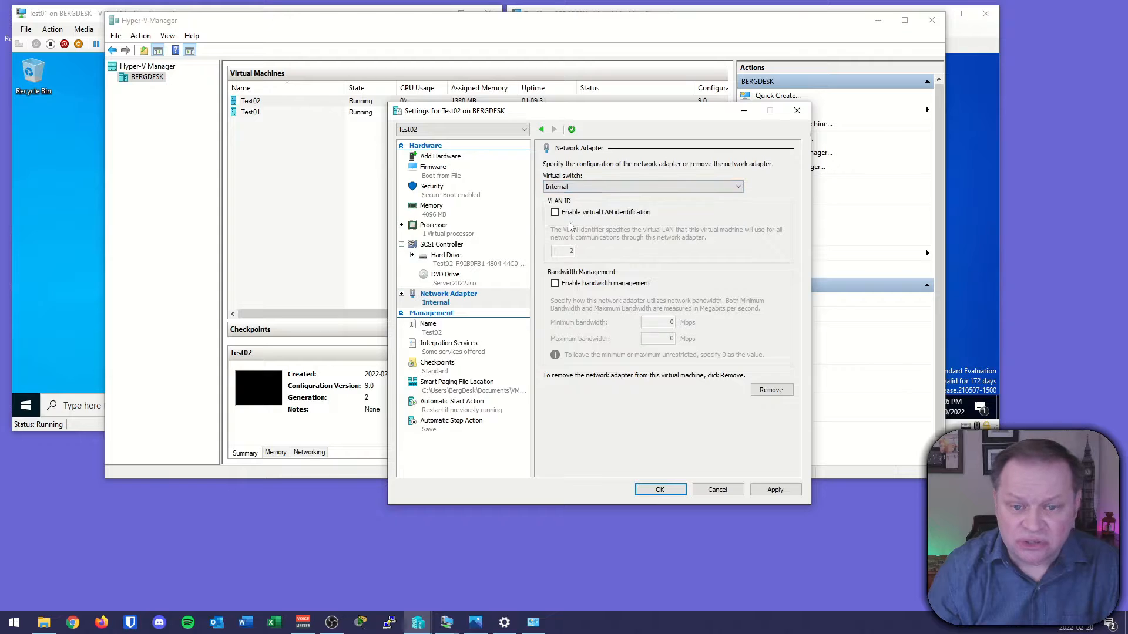
left_click(660, 492)
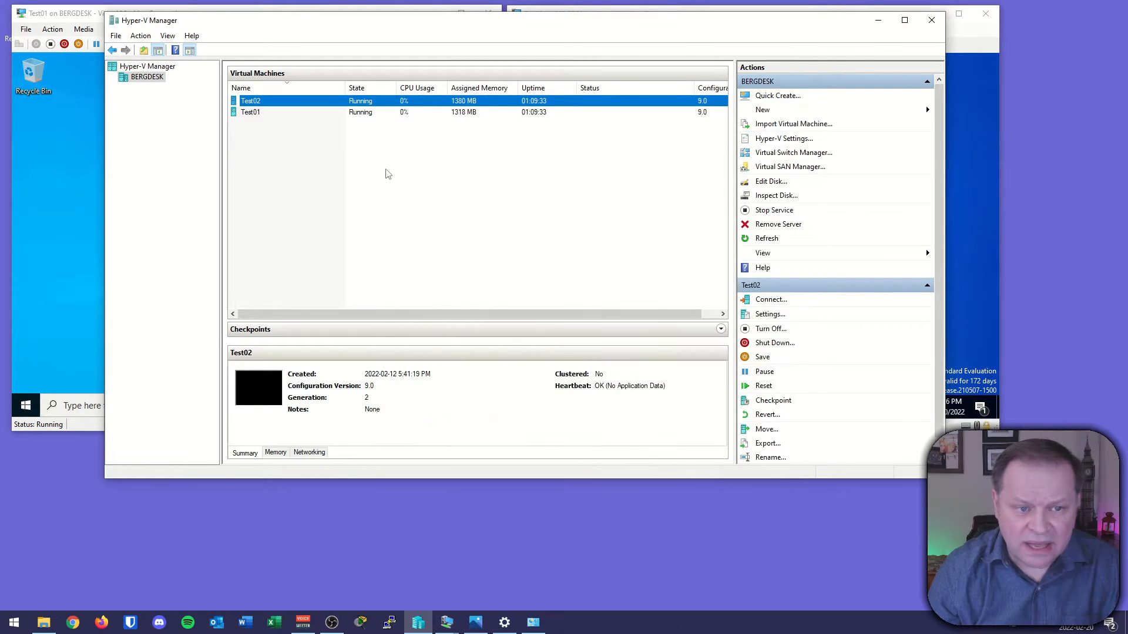
Review the internal switch diagram showing both test machines, the vEthernet adapter and the host sharing the internal network.
left_click(385, 171)
left_click(476, 617)
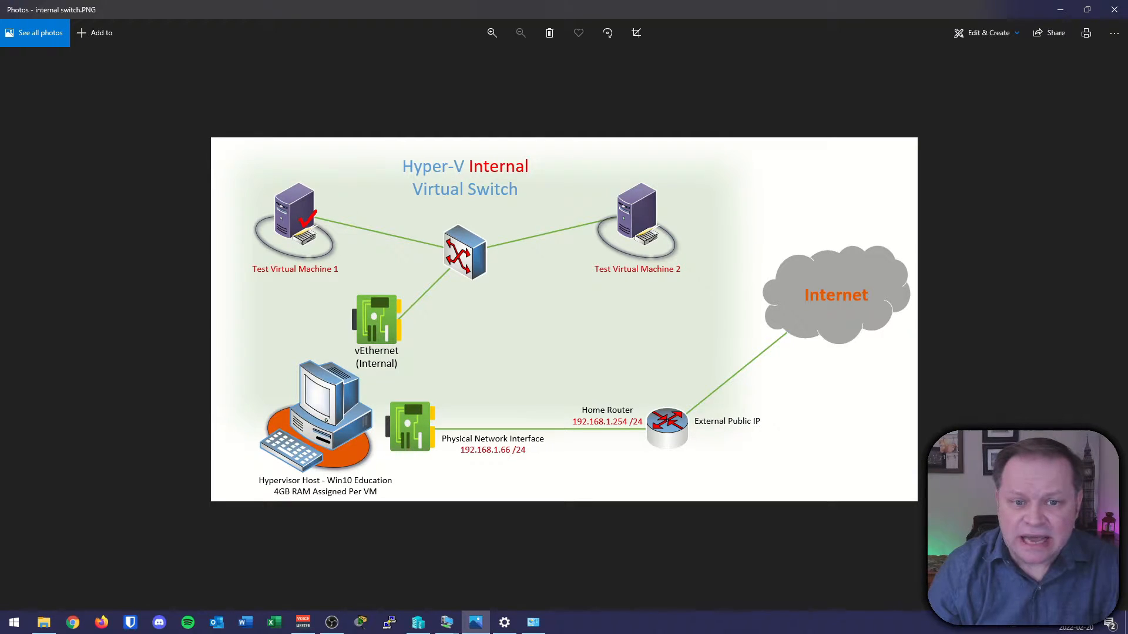
left_click_drag(477, 176, 524, 171)
left_click_drag(615, 217, 624, 212)
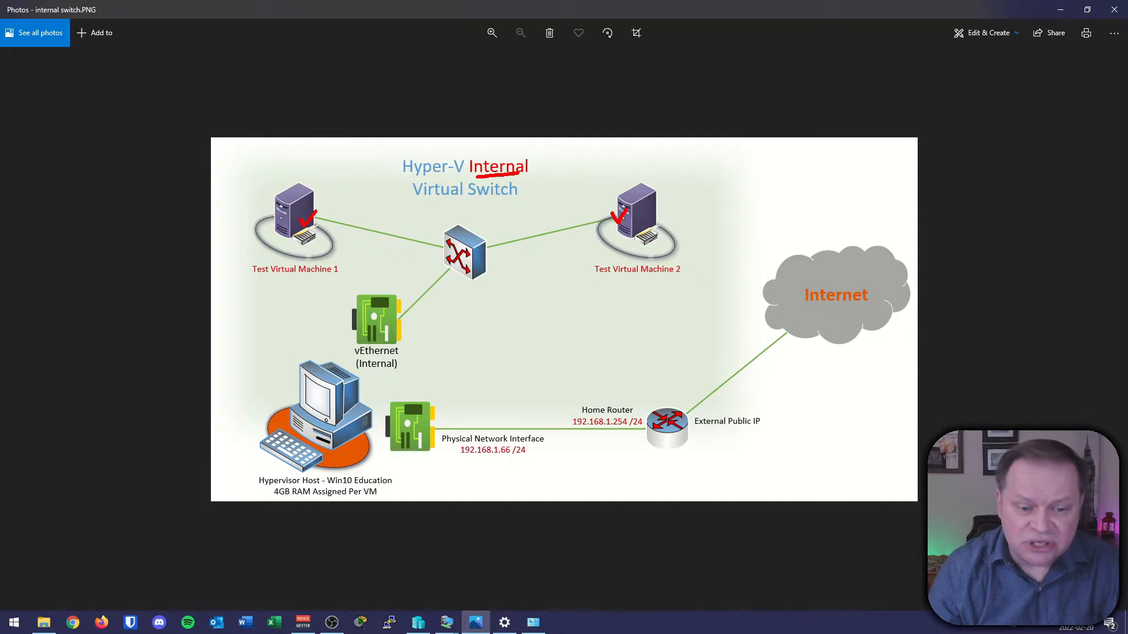
left_click_drag(406, 329, 427, 324)
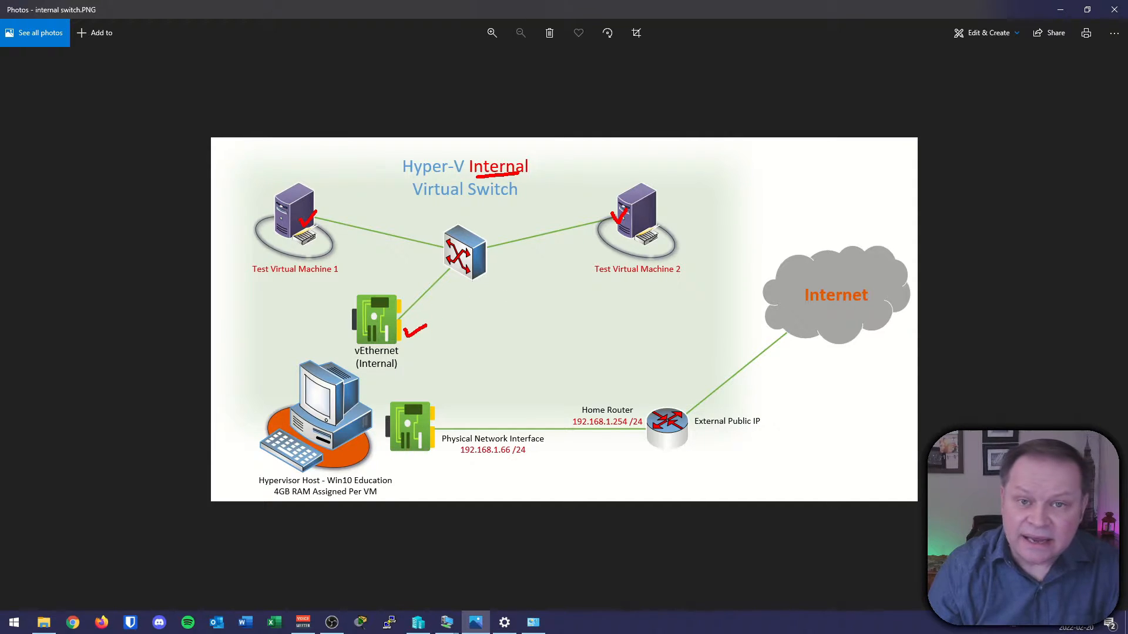
mouse_move(208, 132)
left_mouse_down()
mouse_move(235, 327)
mouse_move(762, 281)
mouse_move(800, 138)
left_mouse_up()
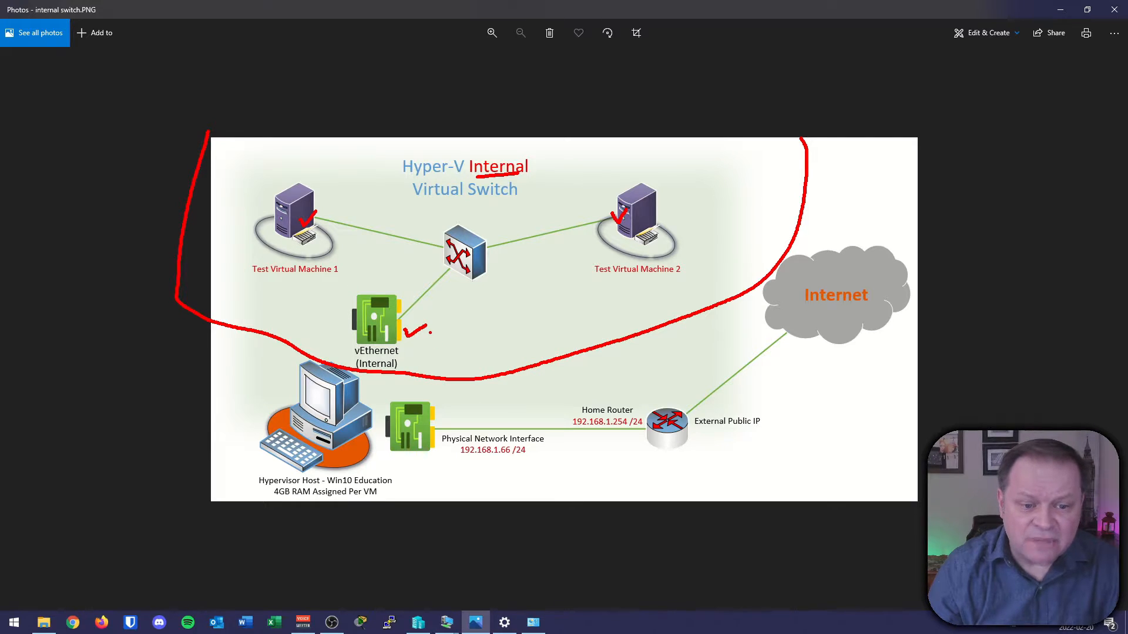
left_click_drag(363, 329, 378, 322)
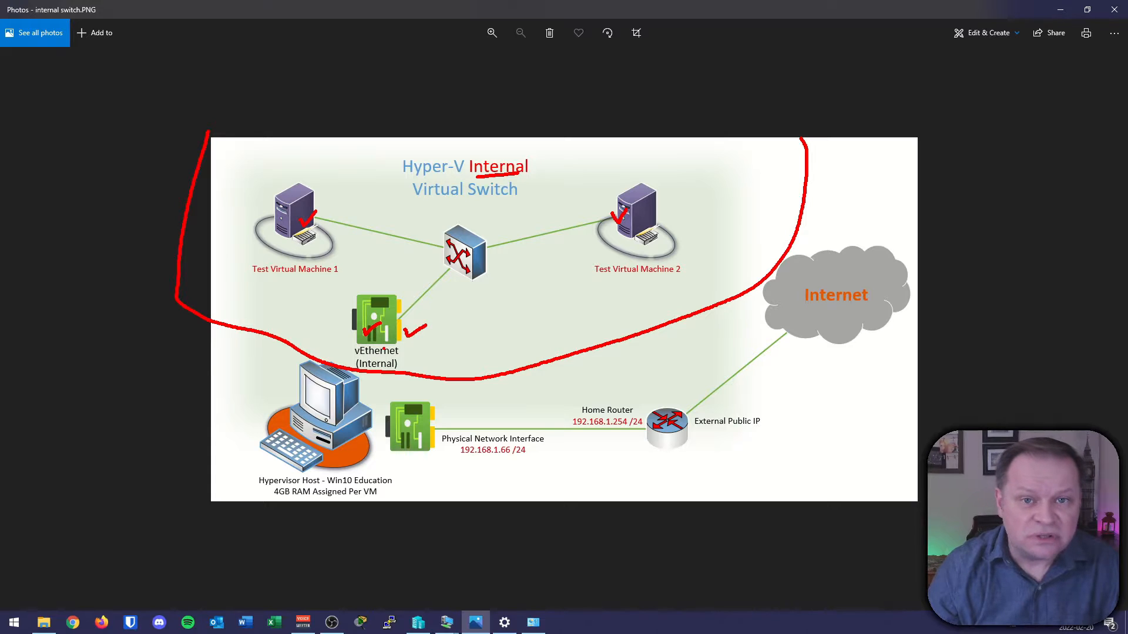
left_click_drag(283, 426, 321, 406)
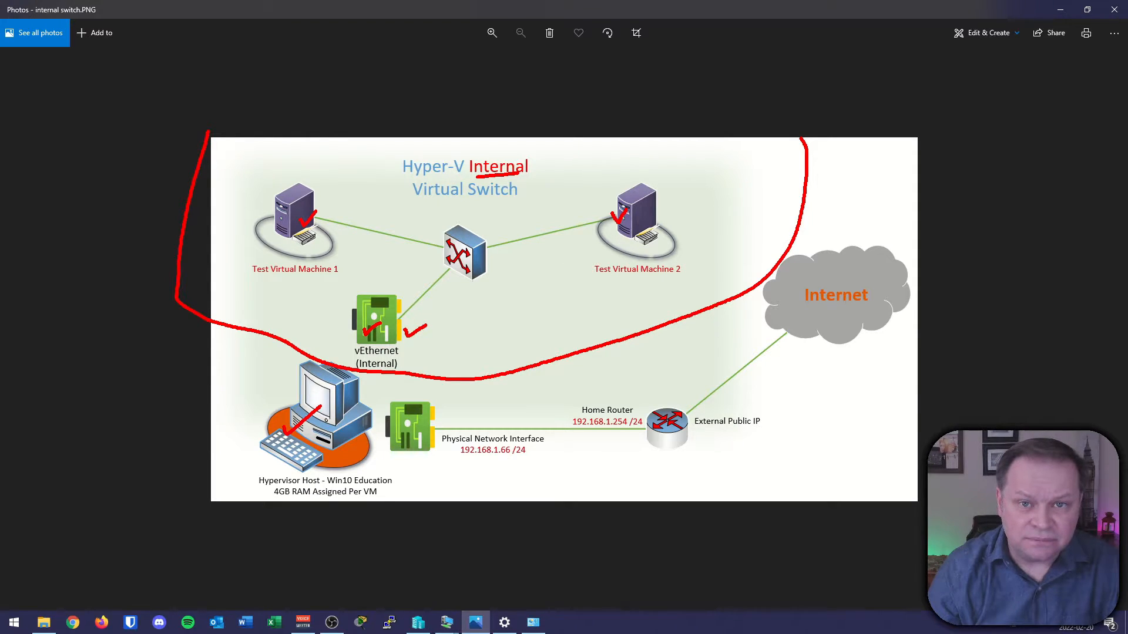
key("Escape")
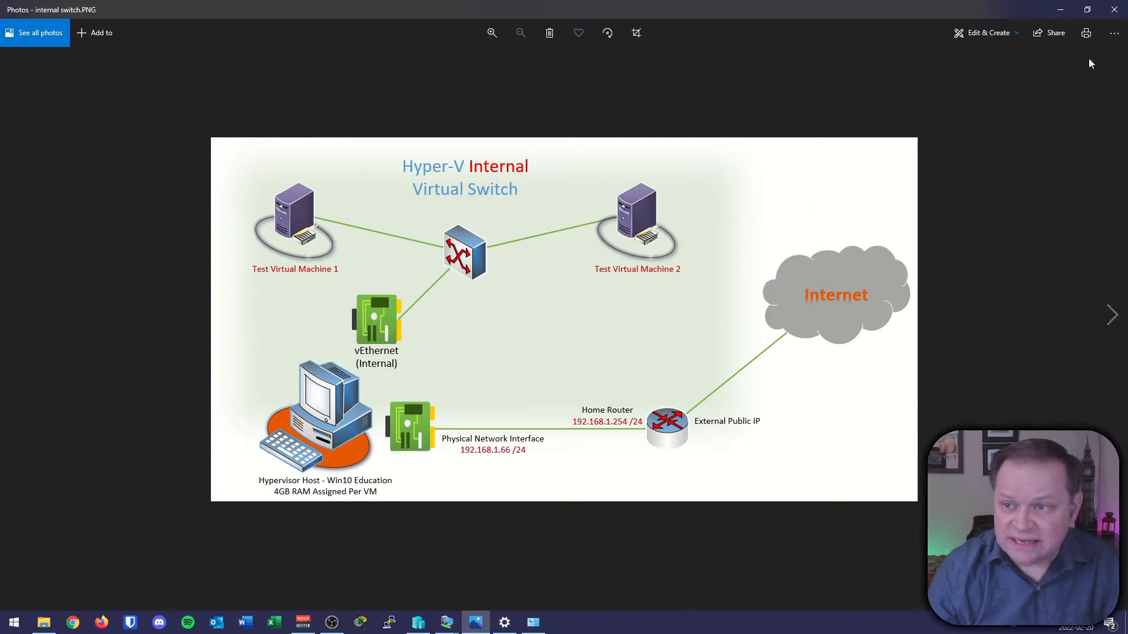
left_click(1060, 10)
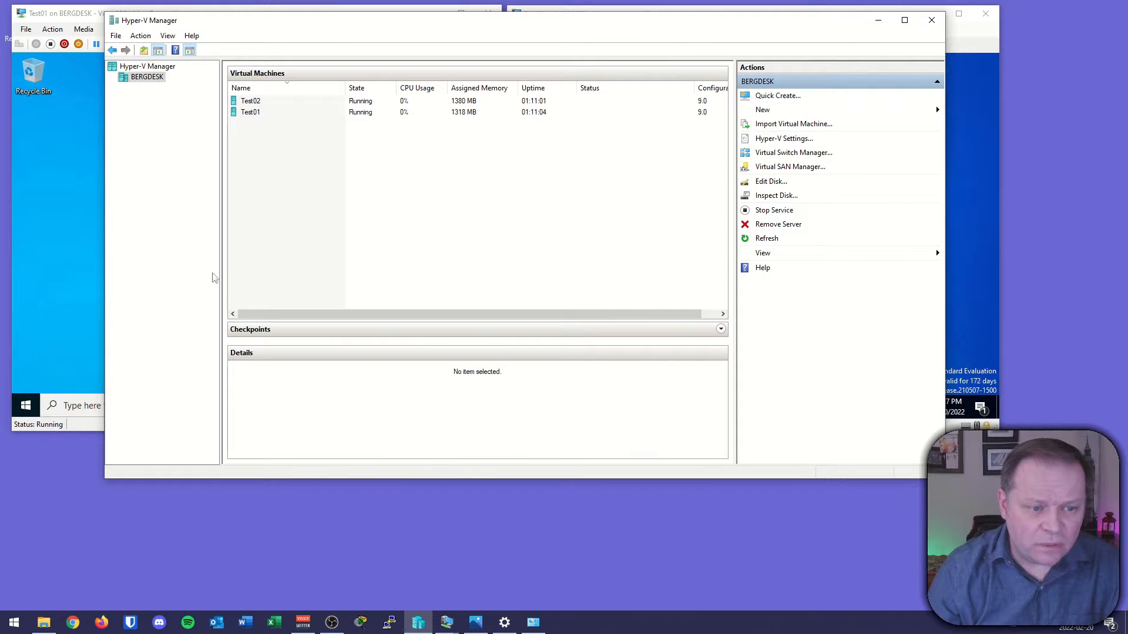
From a command prompt on Test01, ping Test02 at 10.10.10.2 and the host at 10.10.10.3.
left_click(877, 22)
left_click(26, 405)
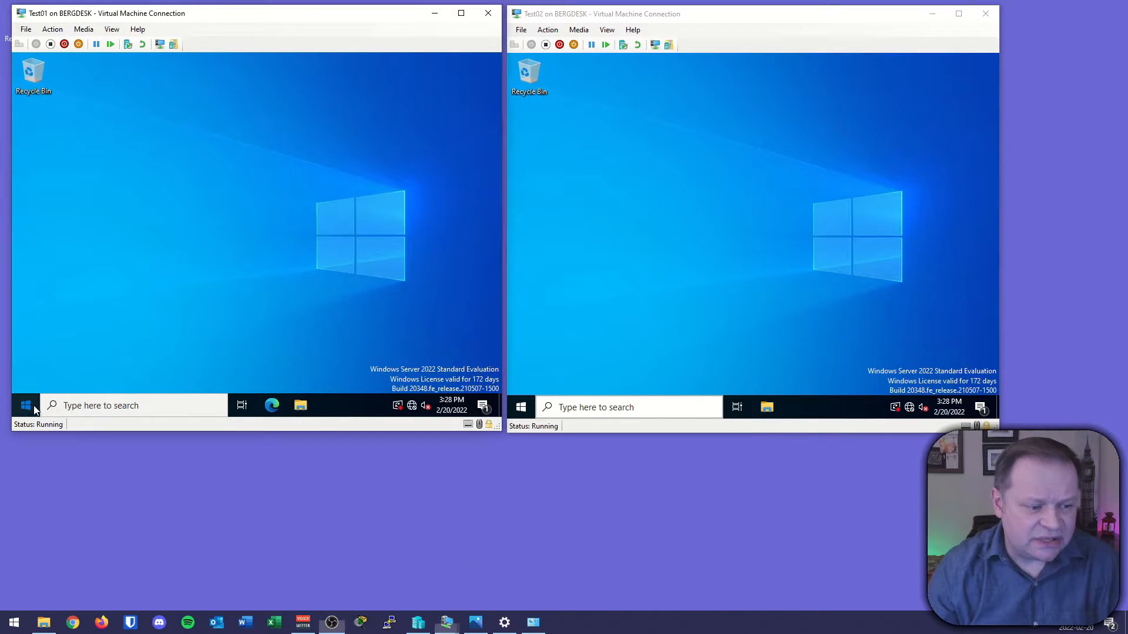
type("cmd")
key("Return")
type("ping 10.10.10.2")
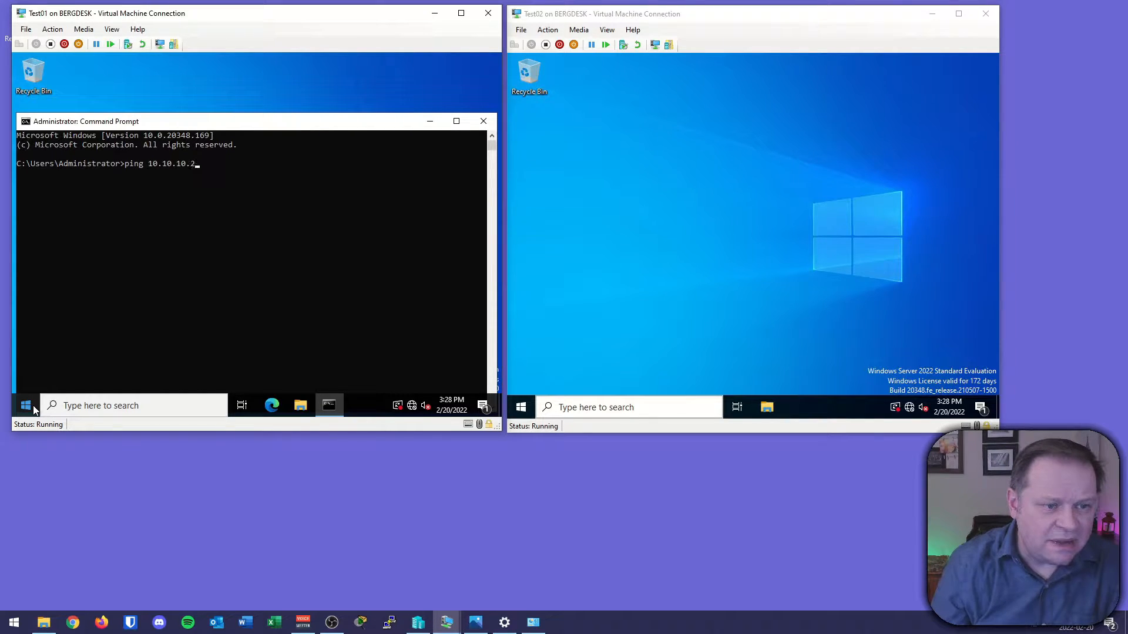
key("Return")
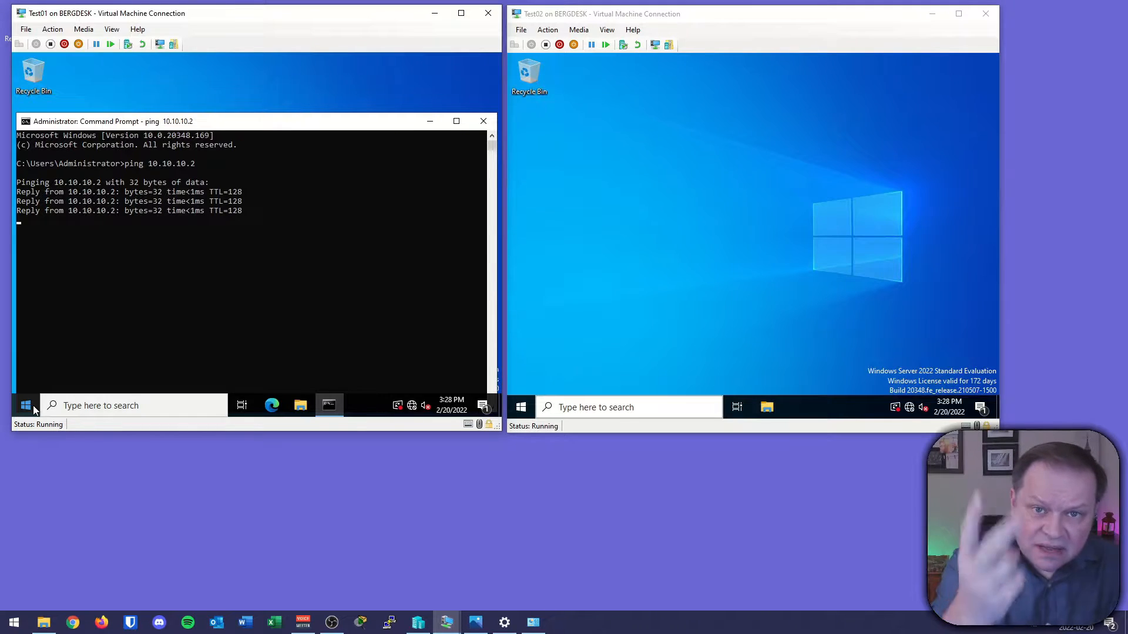
key("Up")
key("BackSpace")
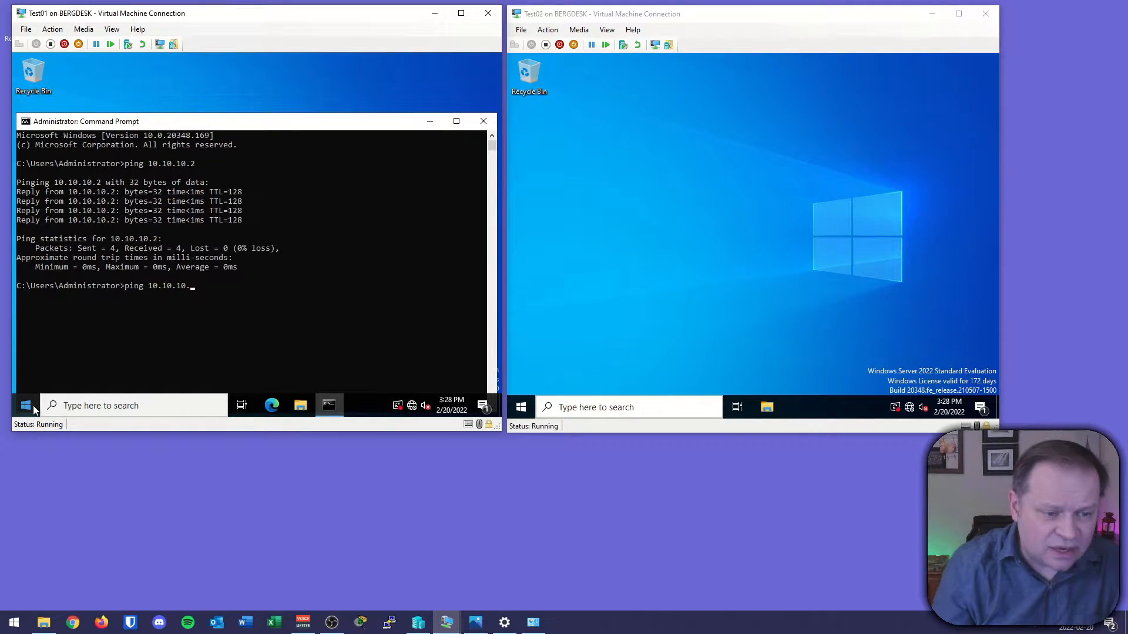
type("3")
key("Return")
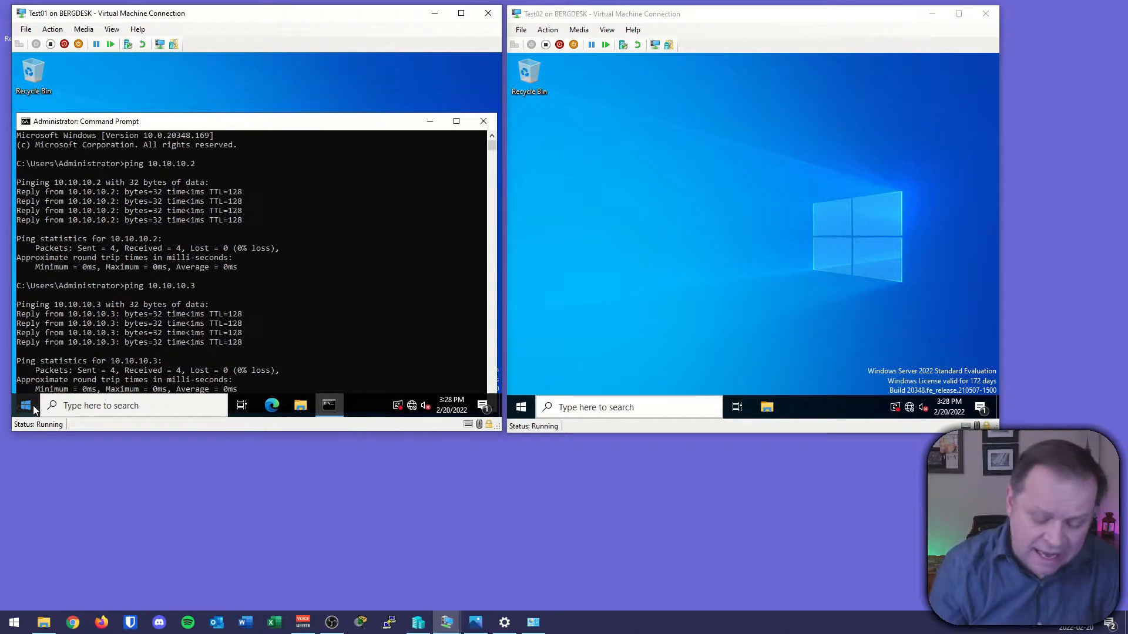
From Test01's command prompt, ping the host's physical network interface at 198.168.1.66.
key("Up")
scroll(138, 336, "down", 8)
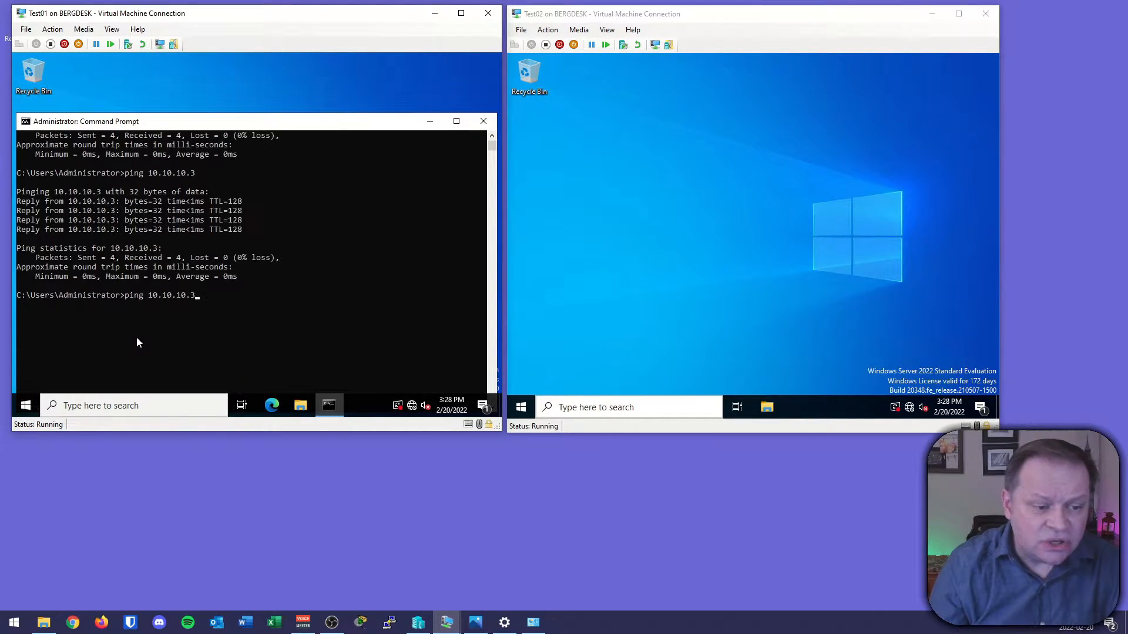
key("BackSpace")
key("BackSpace")
key("BackSpace")
key("BackSpace")
key("BackSpace")
key("BackSpace")
key("BackSpace")
key("BackSpace")
key("BackSpace")
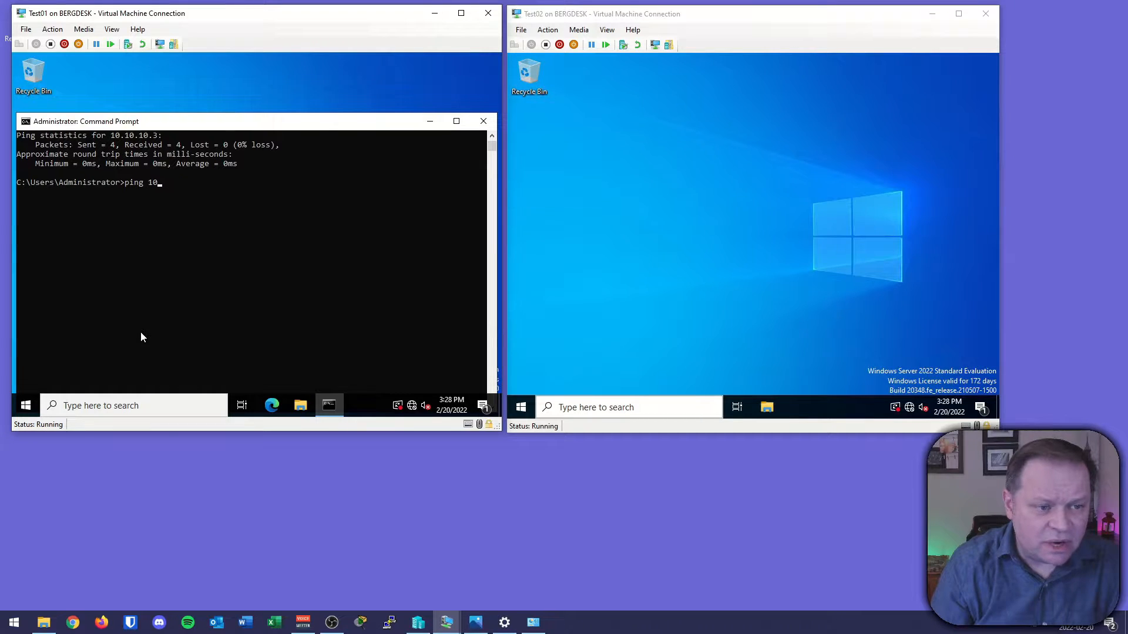
type("98.")
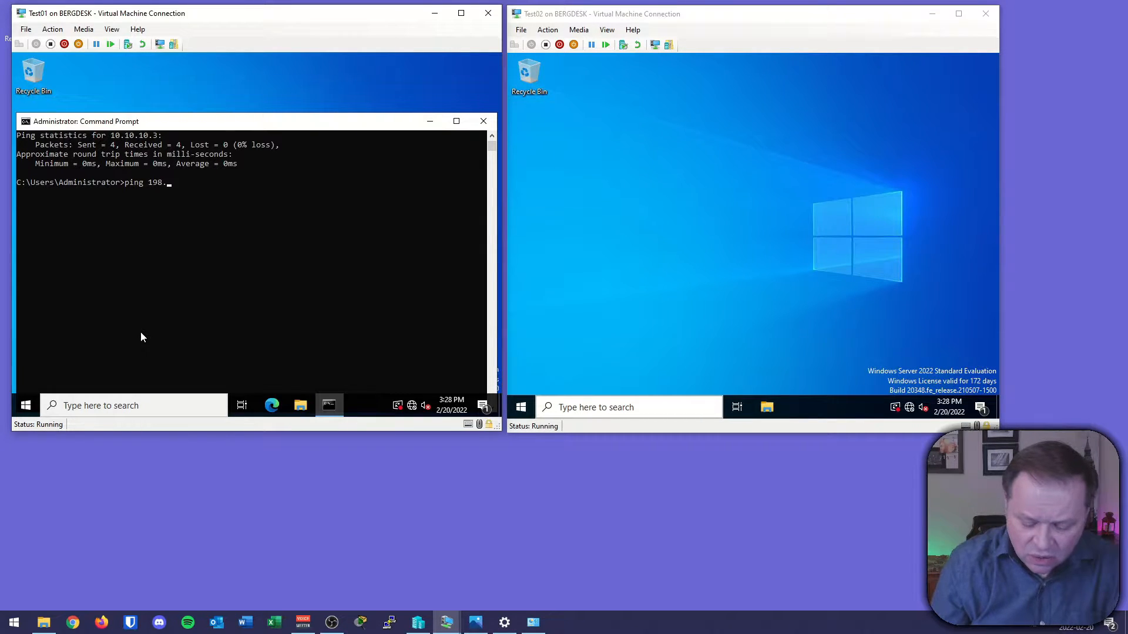
type("168.1.66")
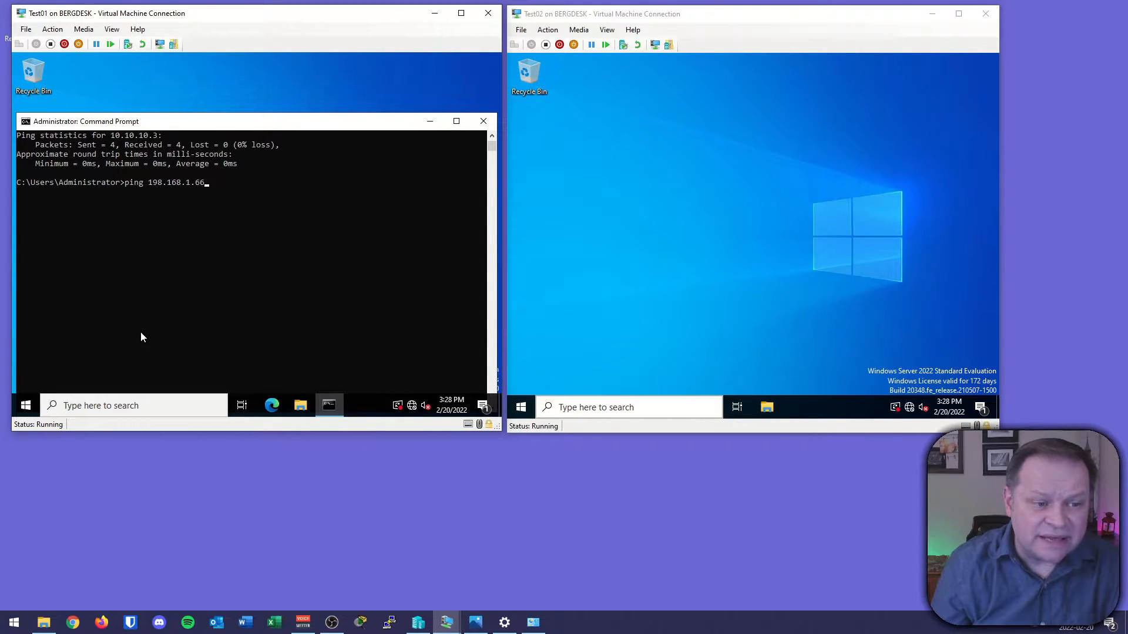
key("Return")
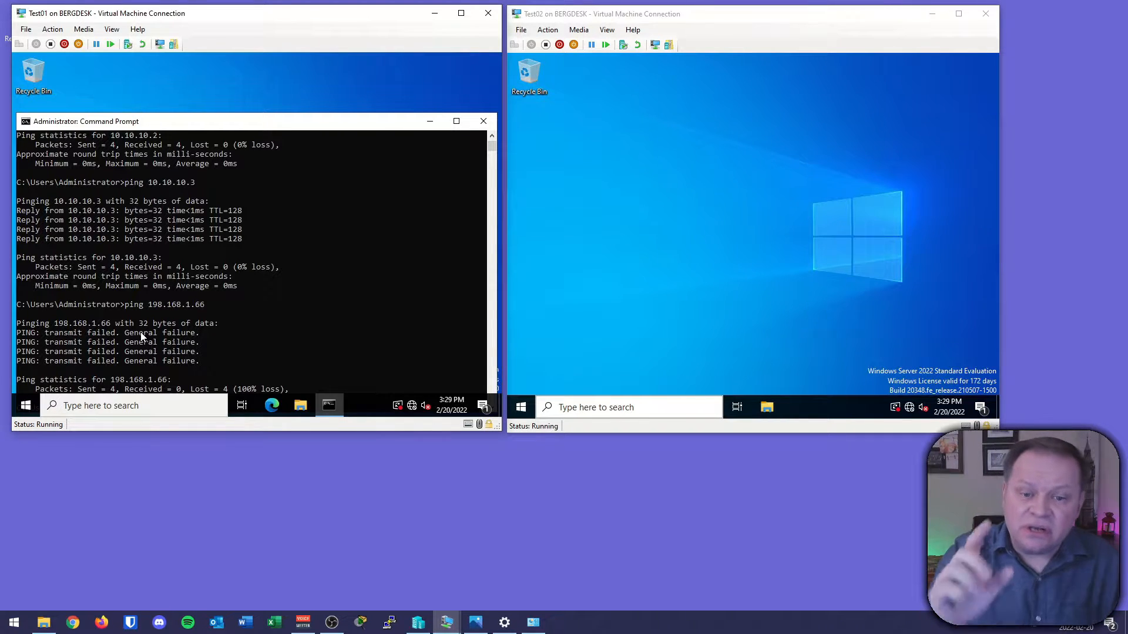
Switch to the internal virtual switch diagram and examine which part of the network the internal switch reaches.
left_click(475, 621)
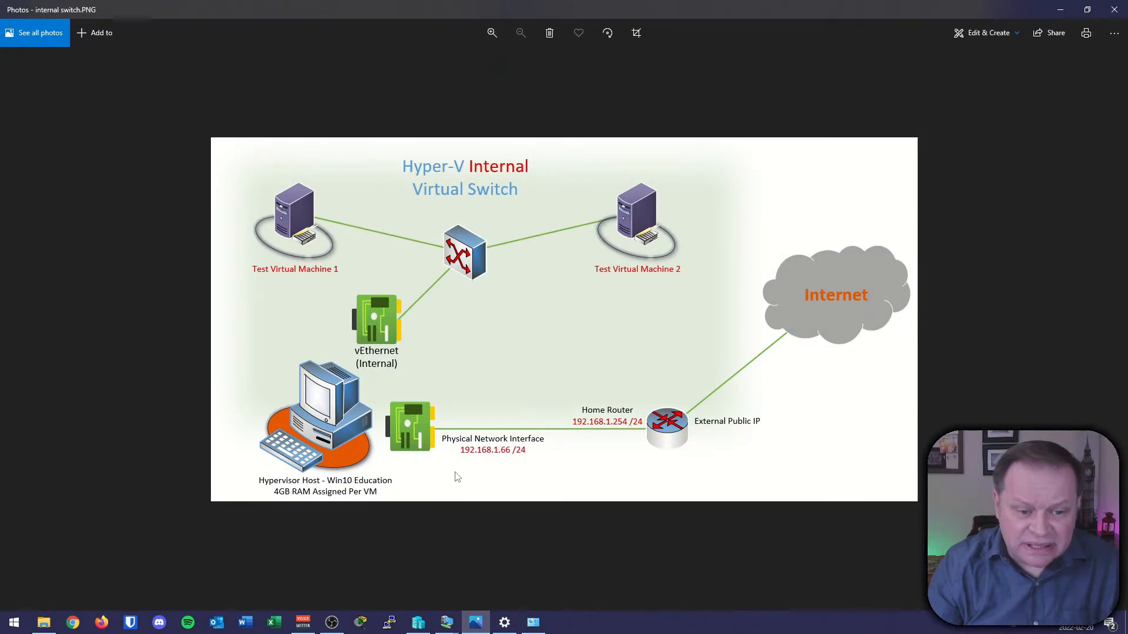
mouse_move(194, 355)
left_mouse_down()
mouse_move(290, 383)
mouse_move(745, 214)
mouse_move(772, 157)
left_mouse_up()
left_click_drag(269, 352, 315, 333)
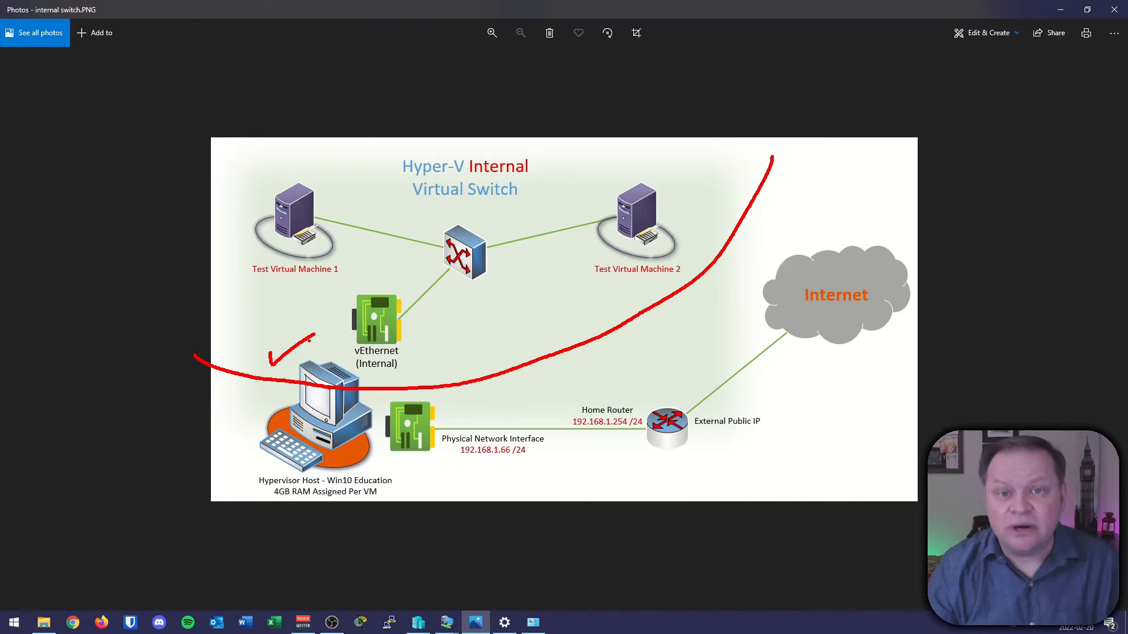
key("Escape")
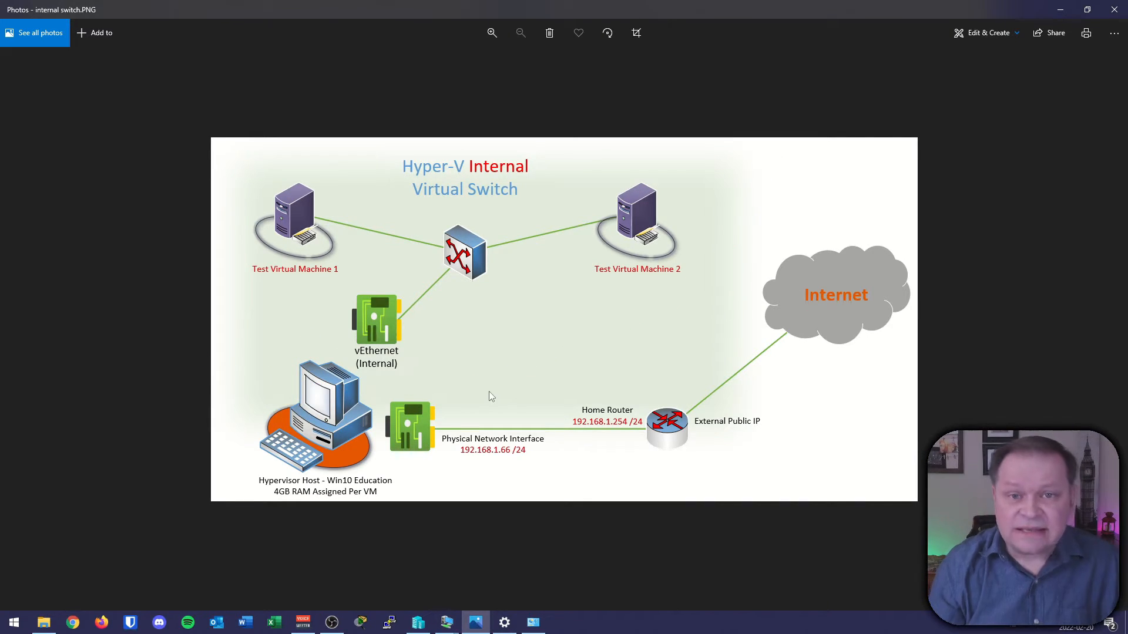
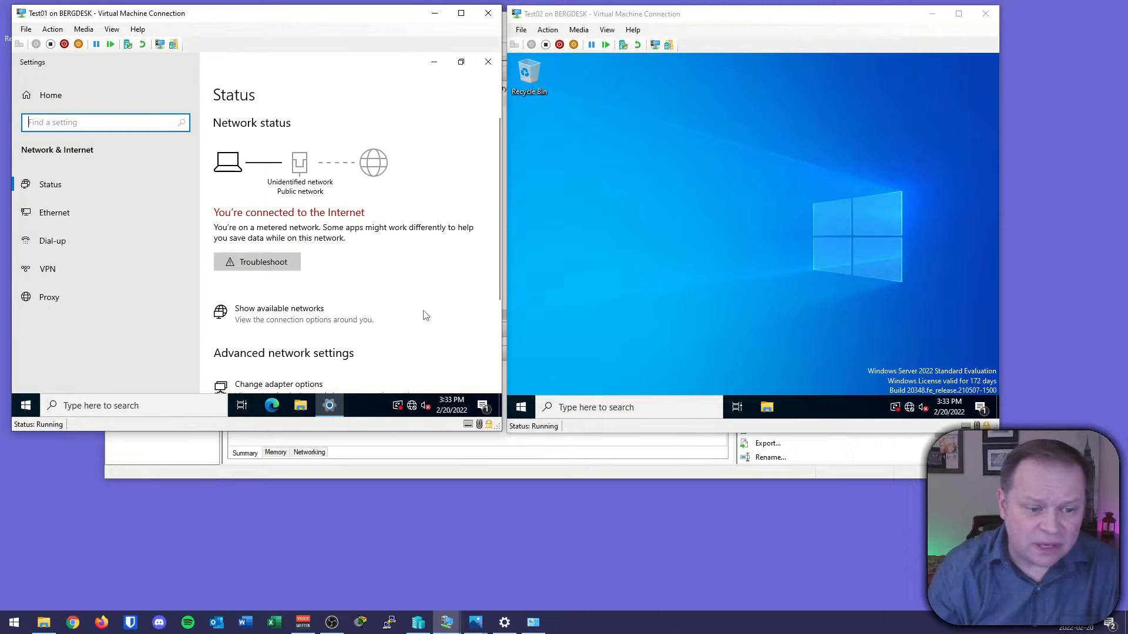
On Test01, set the Ethernet adapter's IPv4 properties to obtain the IP address and DNS server automatically.
scroll(326, 318, "down", 3)
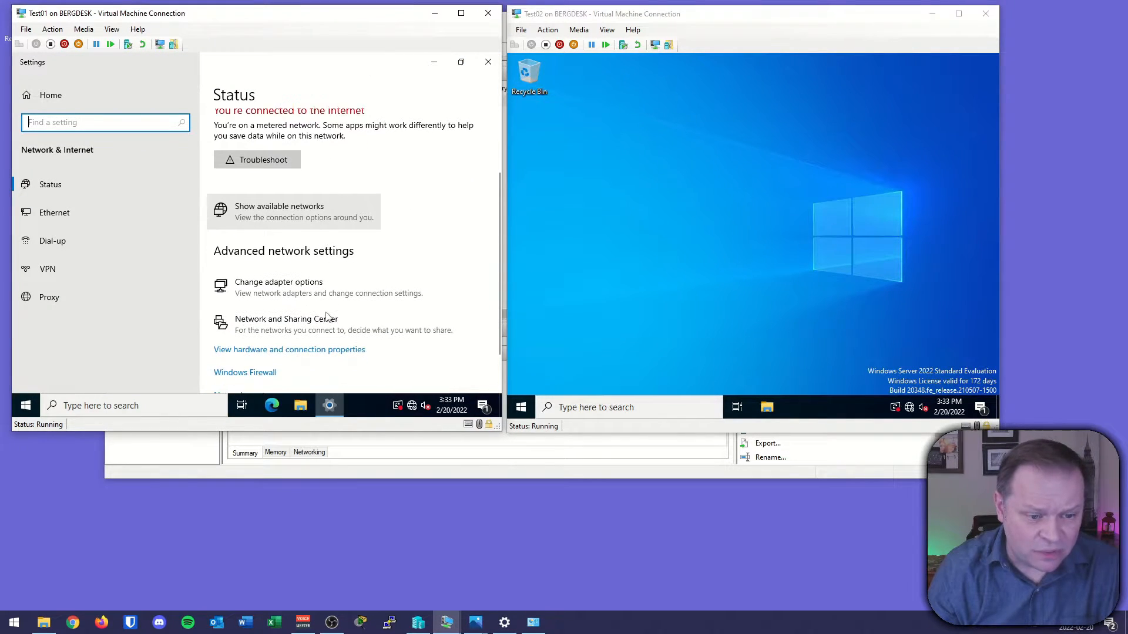
left_click(286, 245)
double_click(87, 130)
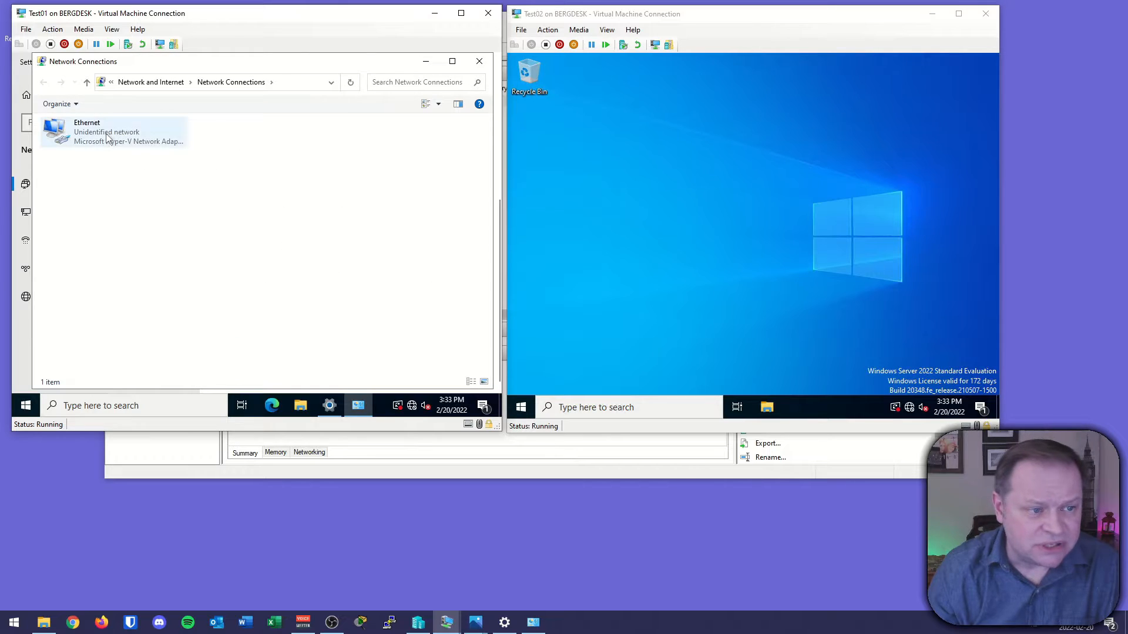
left_click(186, 326)
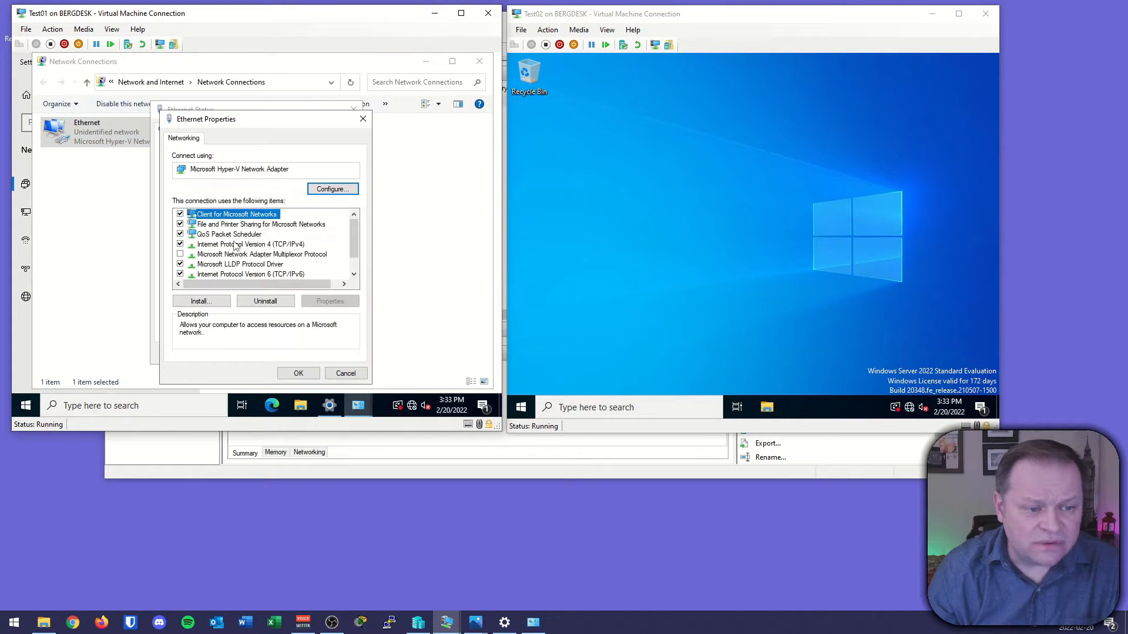
double_click(239, 245)
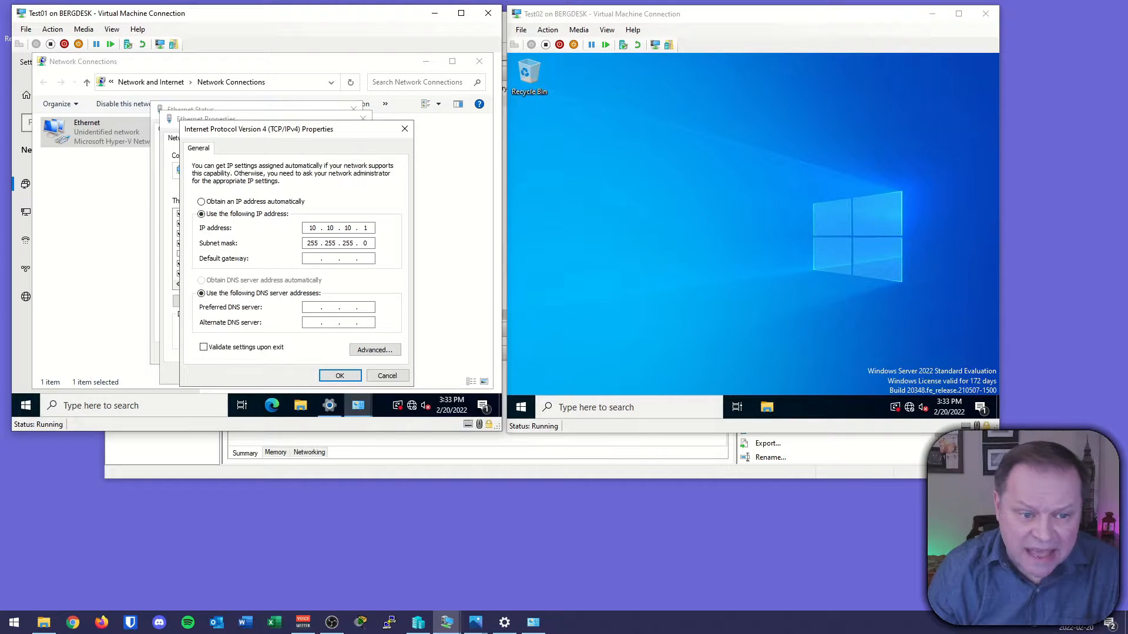
left_click(226, 202)
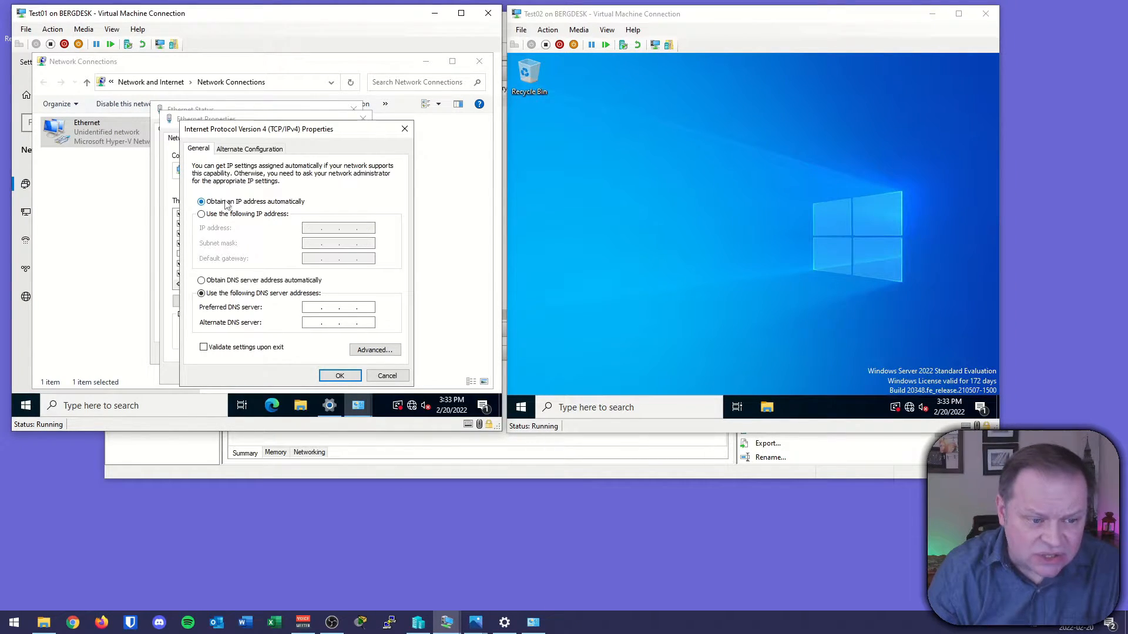
left_click(219, 281)
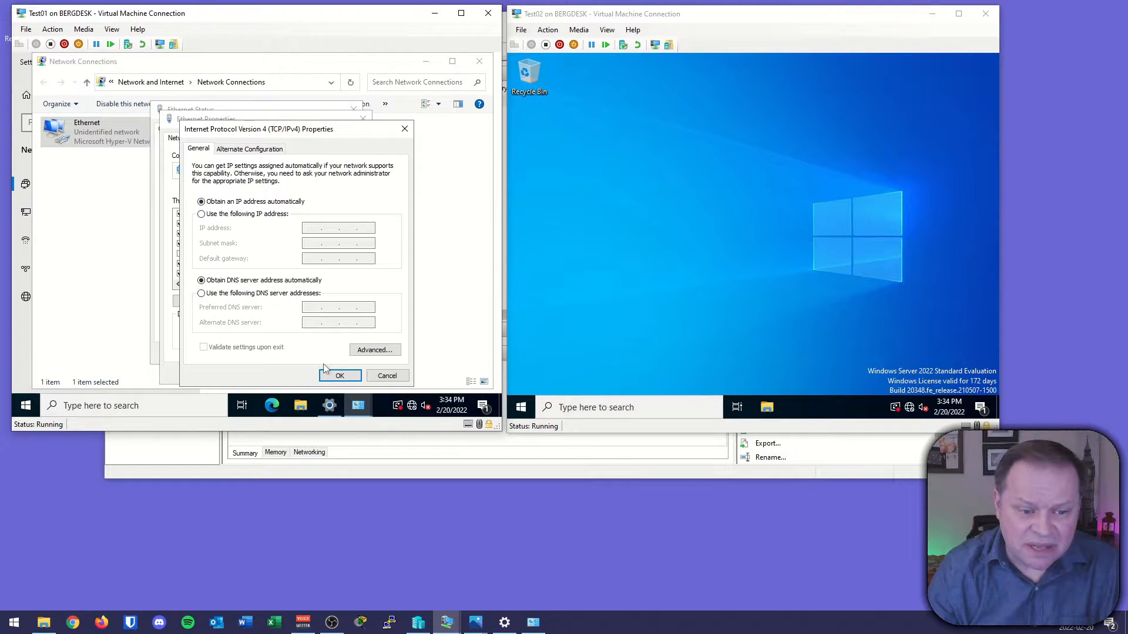
left_click(339, 375)
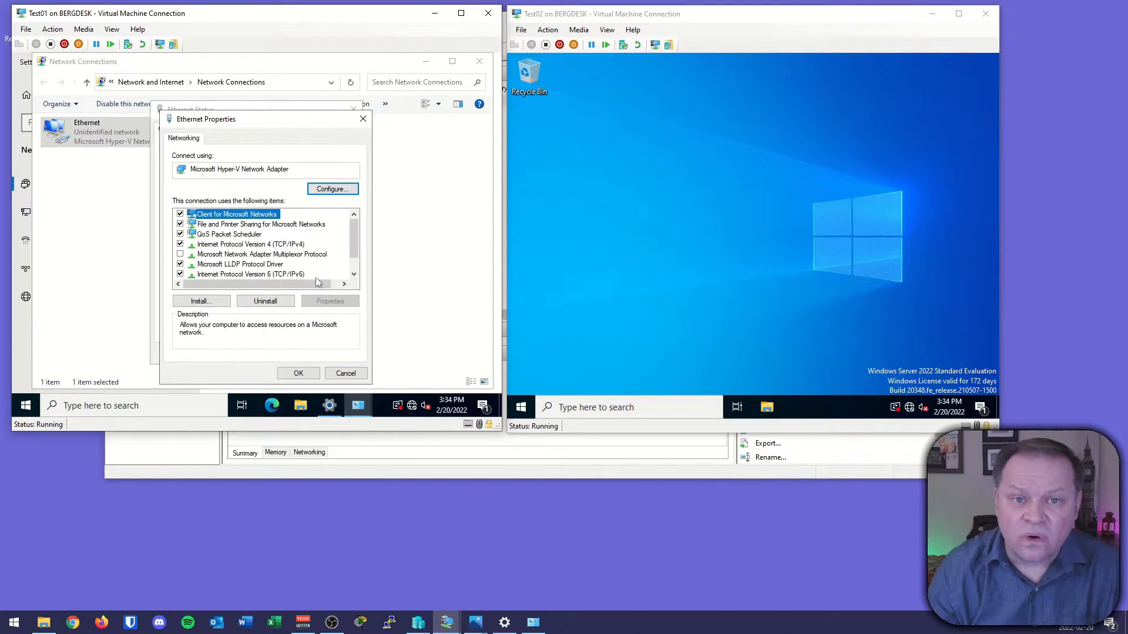
left_click(298, 373)
left_click(332, 353)
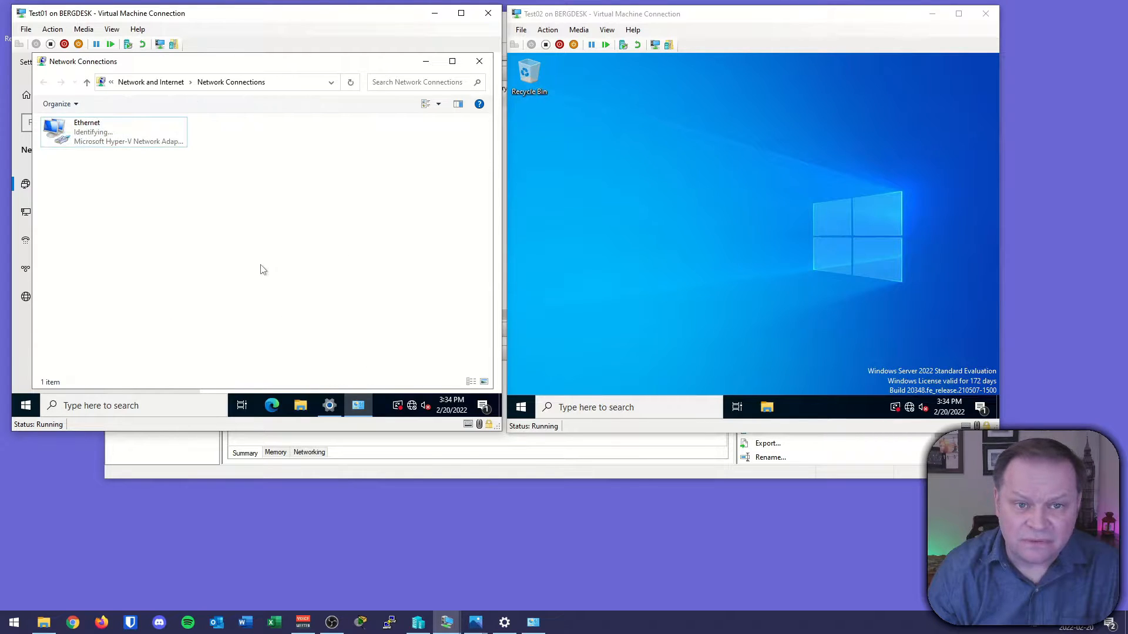
left_click(479, 61)
left_click(487, 62)
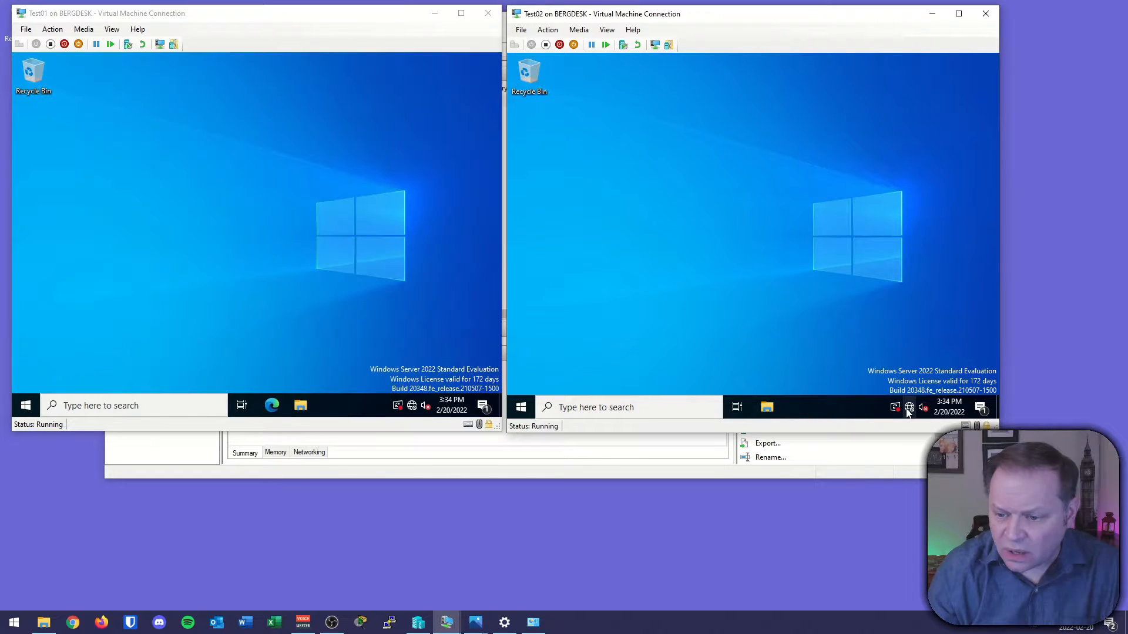
On Test02, set the Ethernet adapter's IPv4 properties to obtain the IP address and DNS server automatically.
right_click(908, 407)
left_click(898, 392)
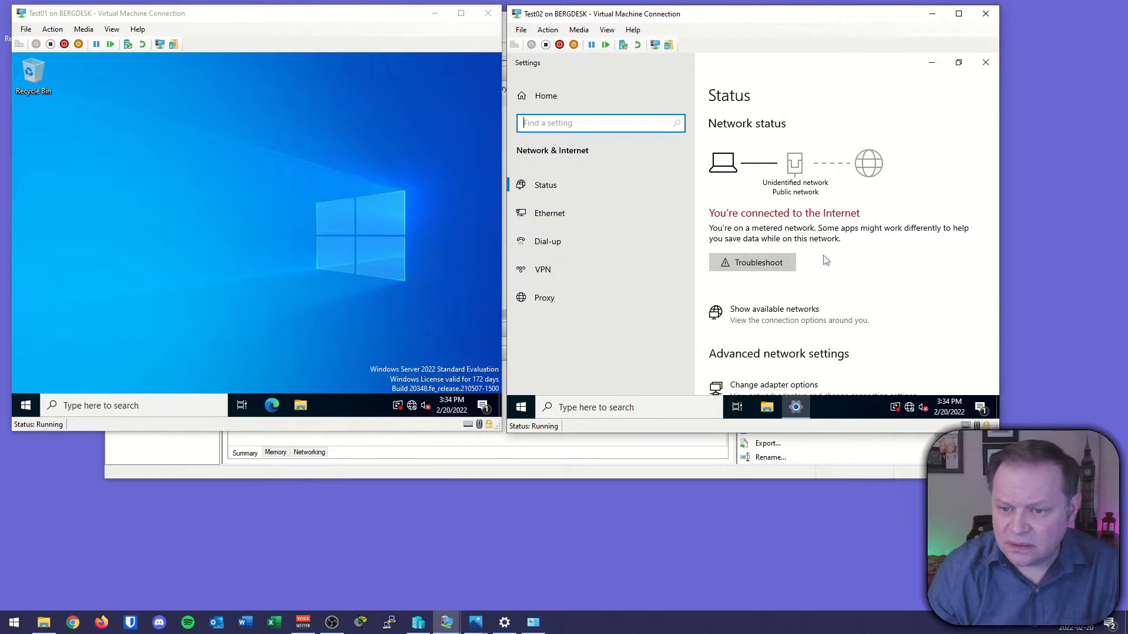
left_click(774, 385)
left_click(583, 147)
double_click(584, 147)
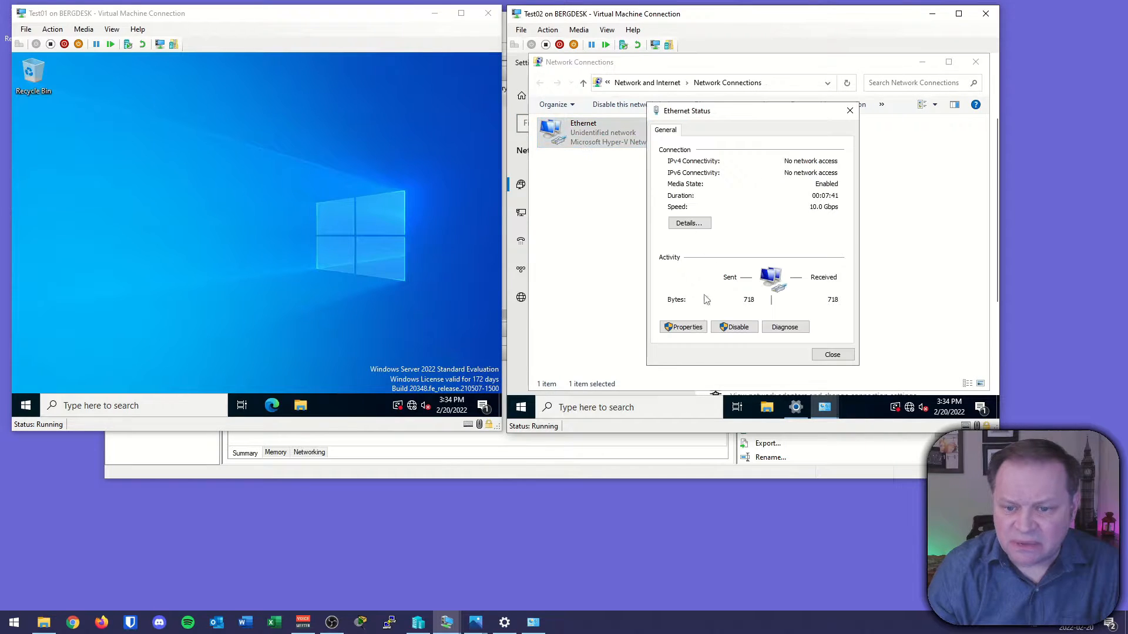
left_click(683, 326)
double_click(726, 246)
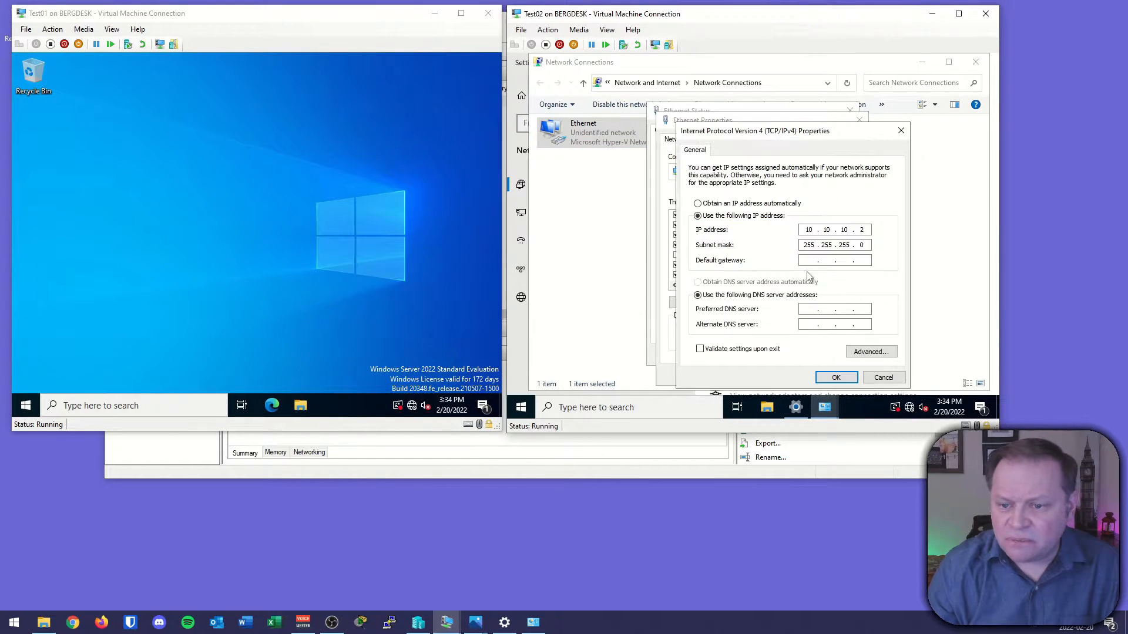
left_click(742, 206)
left_click(735, 283)
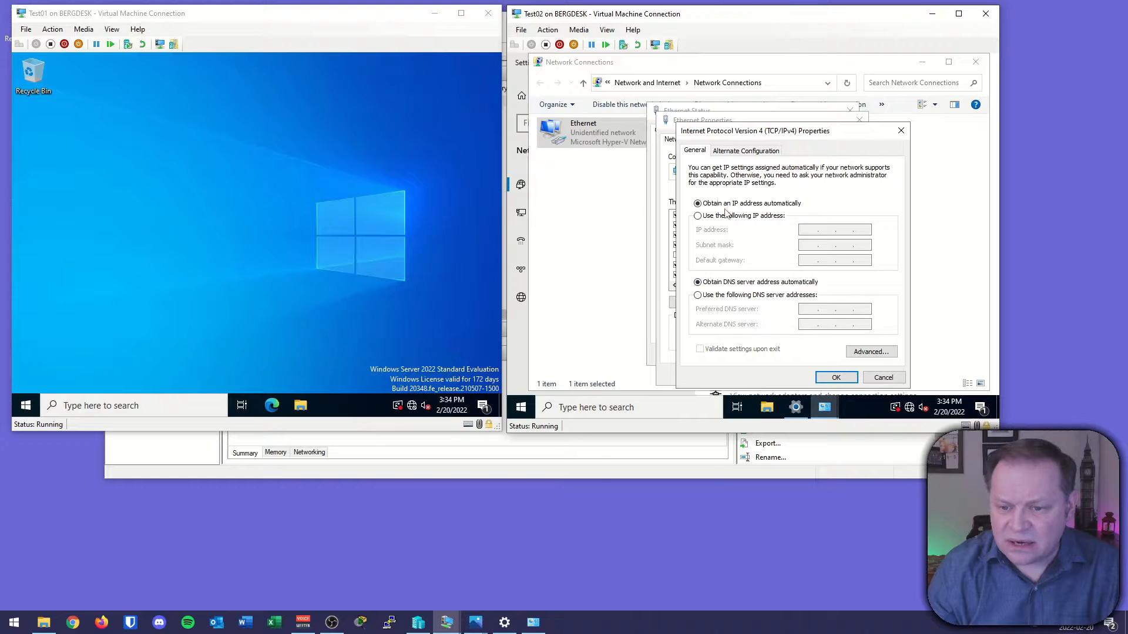
left_click(835, 377)
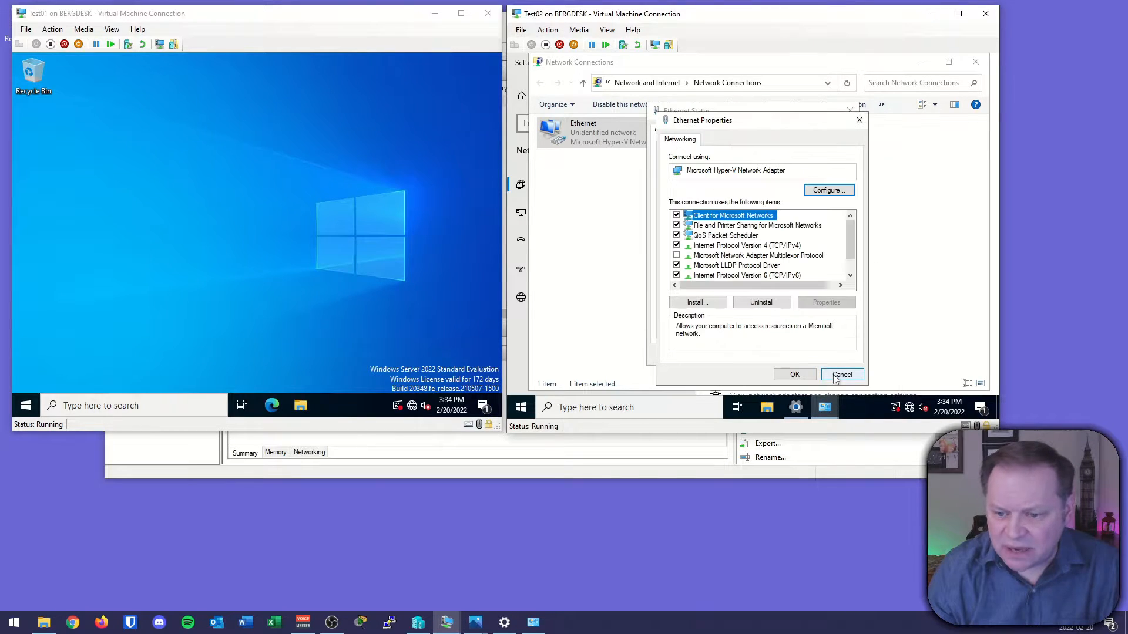
left_click(802, 375)
left_click(840, 354)
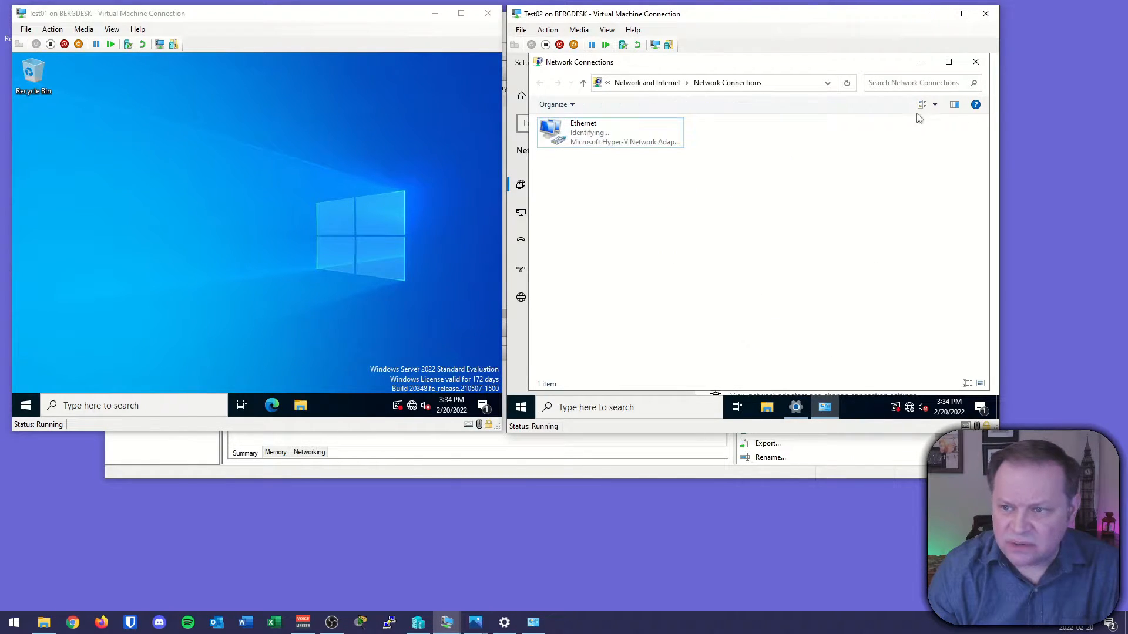
left_click(976, 62)
left_click(984, 63)
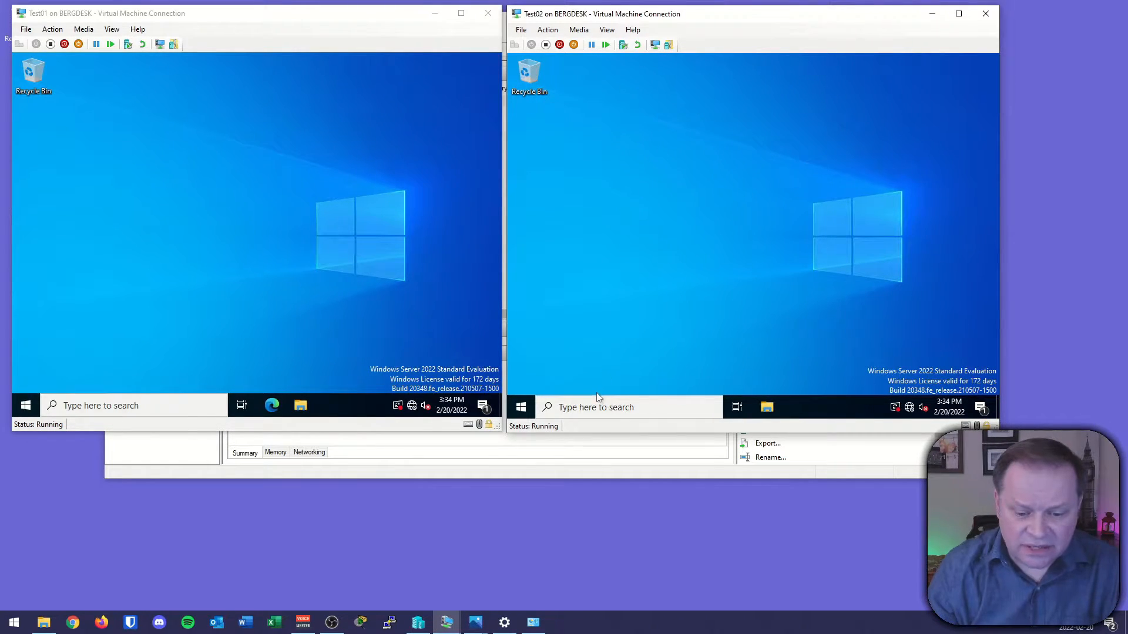
On the host, open the vEthernet (Default Switch) adapter's IPv4 properties and review its address settings.
left_click(505, 622)
left_click(533, 622)
left_click(629, 310)
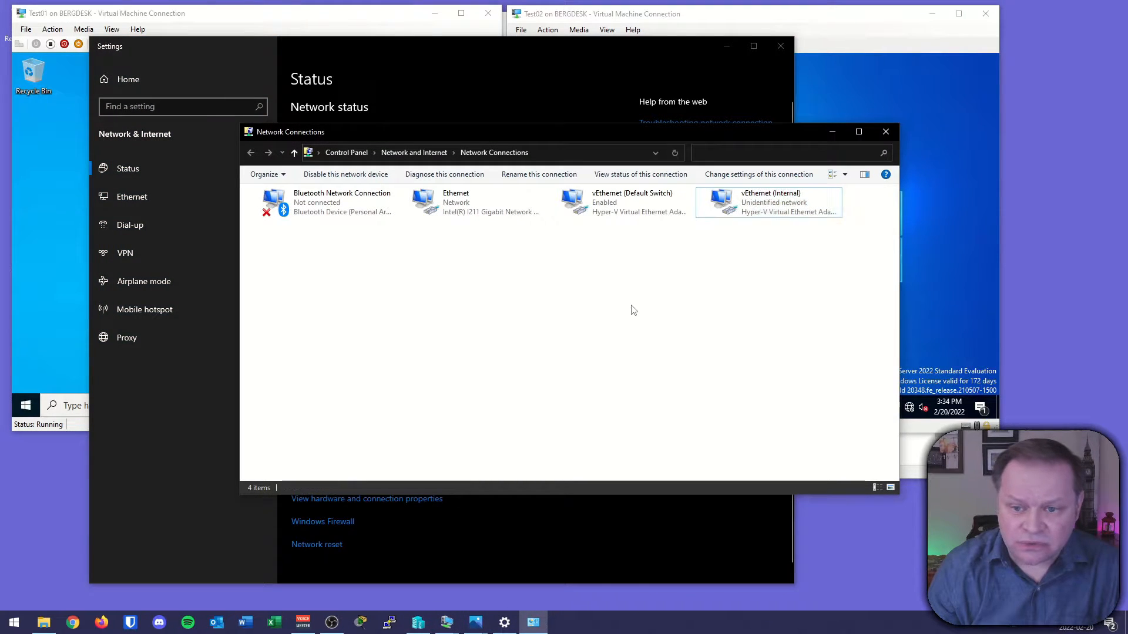
mouse_move(551, 174)
left_mouse_down()
mouse_move(658, 225)
mouse_move(697, 228)
left_mouse_up()
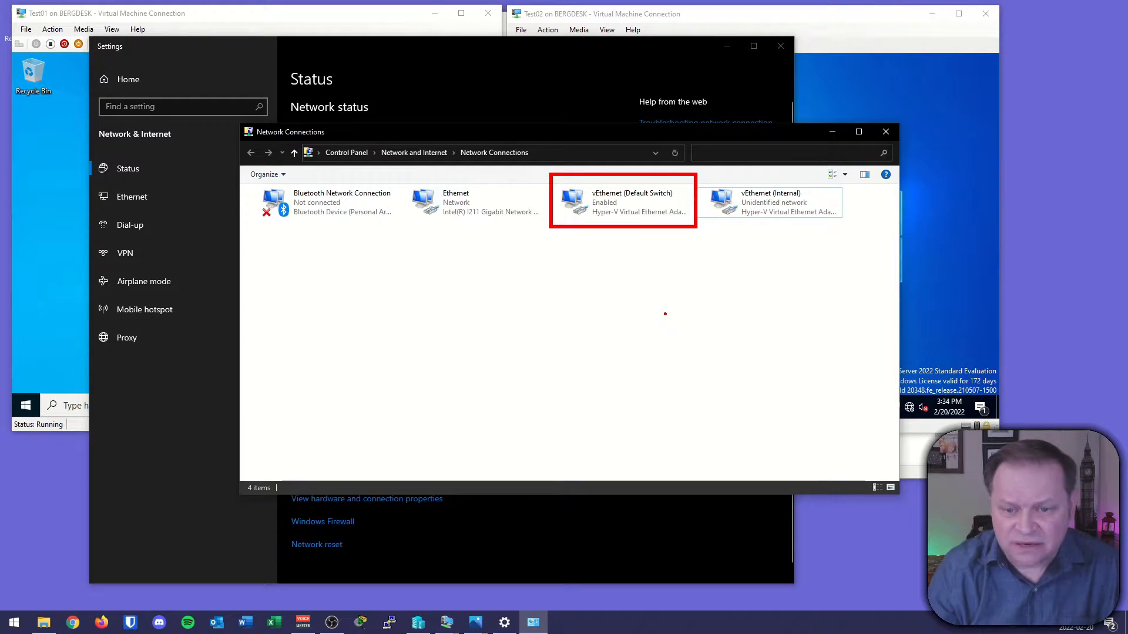
right_click(587, 207)
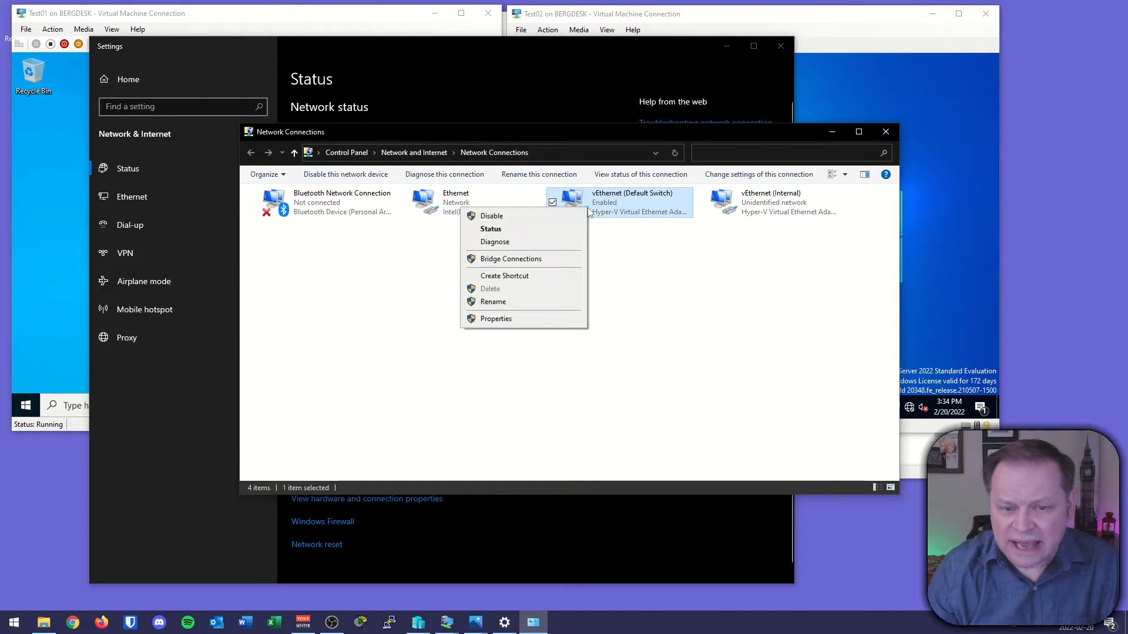
left_click(496, 319)
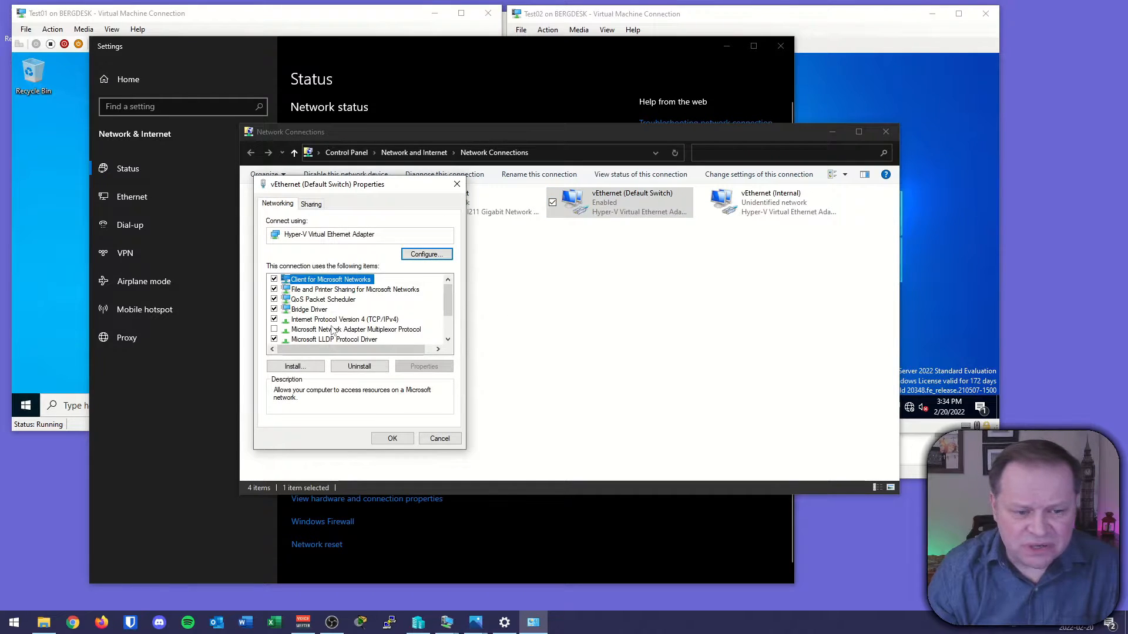
double_click(342, 320)
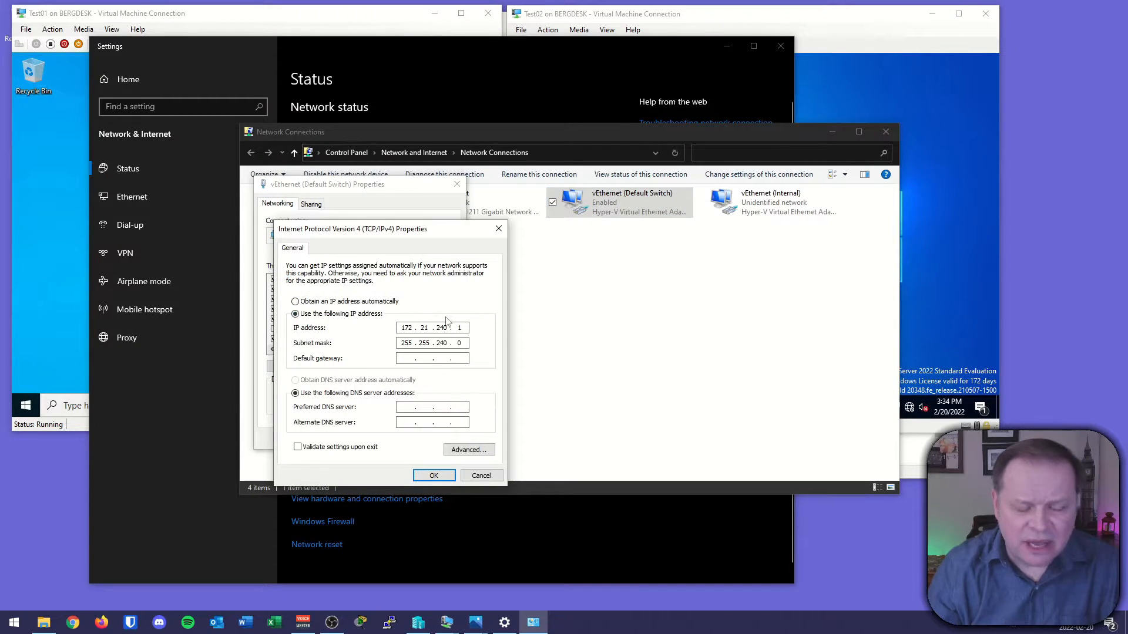
left_click_drag(382, 312, 484, 361)
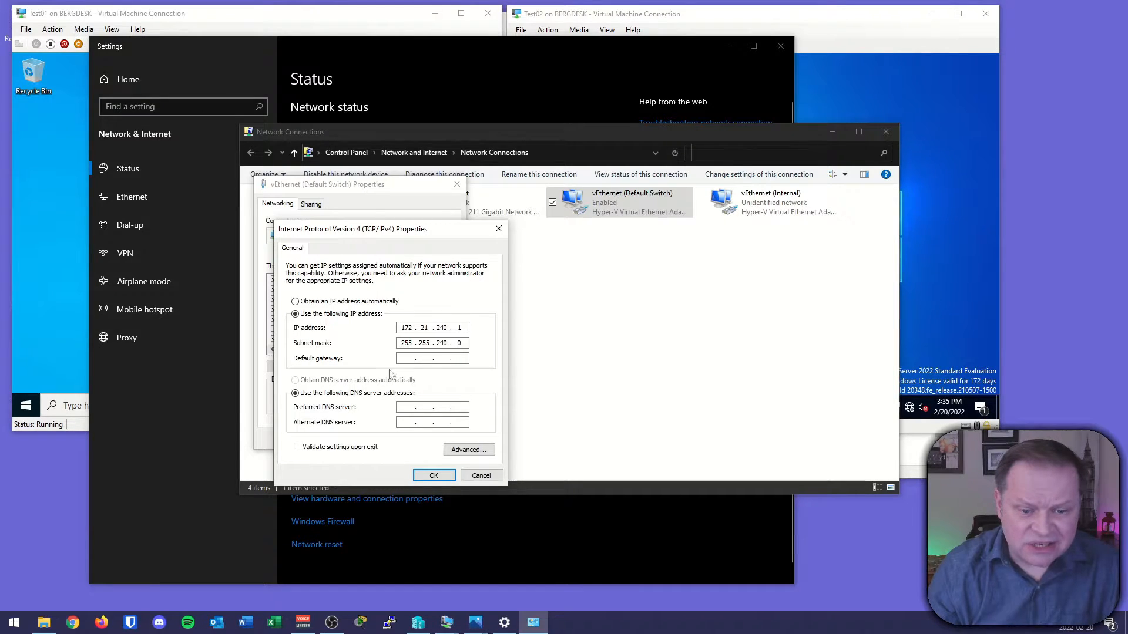
left_click(480, 476)
left_click(432, 438)
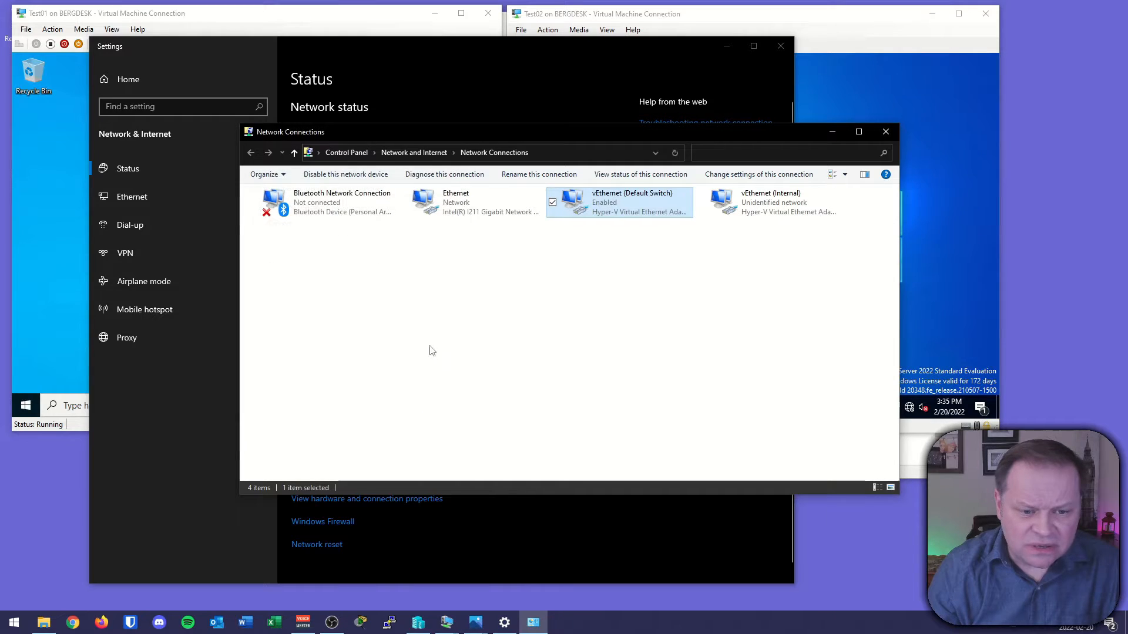
Open a command prompt on the host and run ipconfig to list its adapter addresses.
left_click(14, 624)
type("cmd")
key("Return")
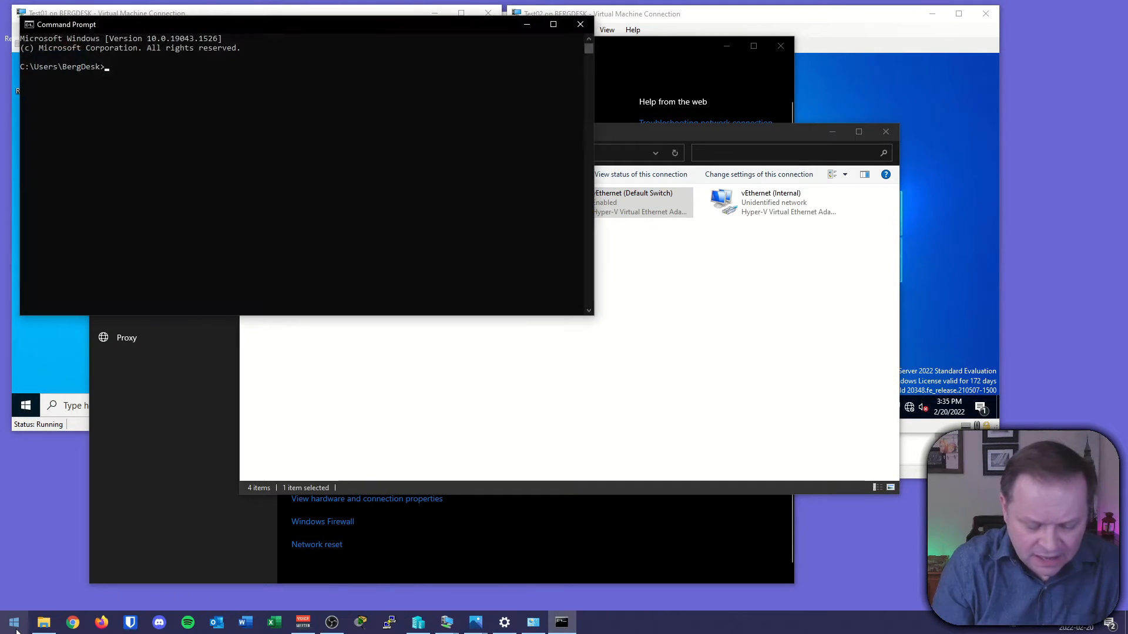
type("ipcinf")
key("BackSpace")
key("BackSpace")
key("BackSpace")
type("op")
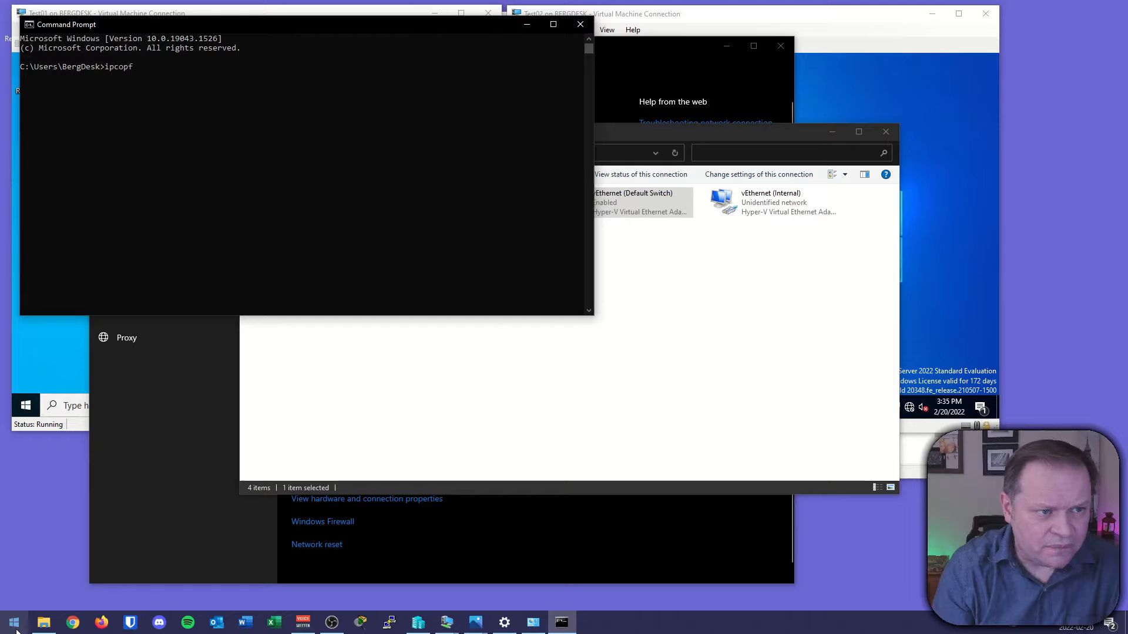
type("fig")
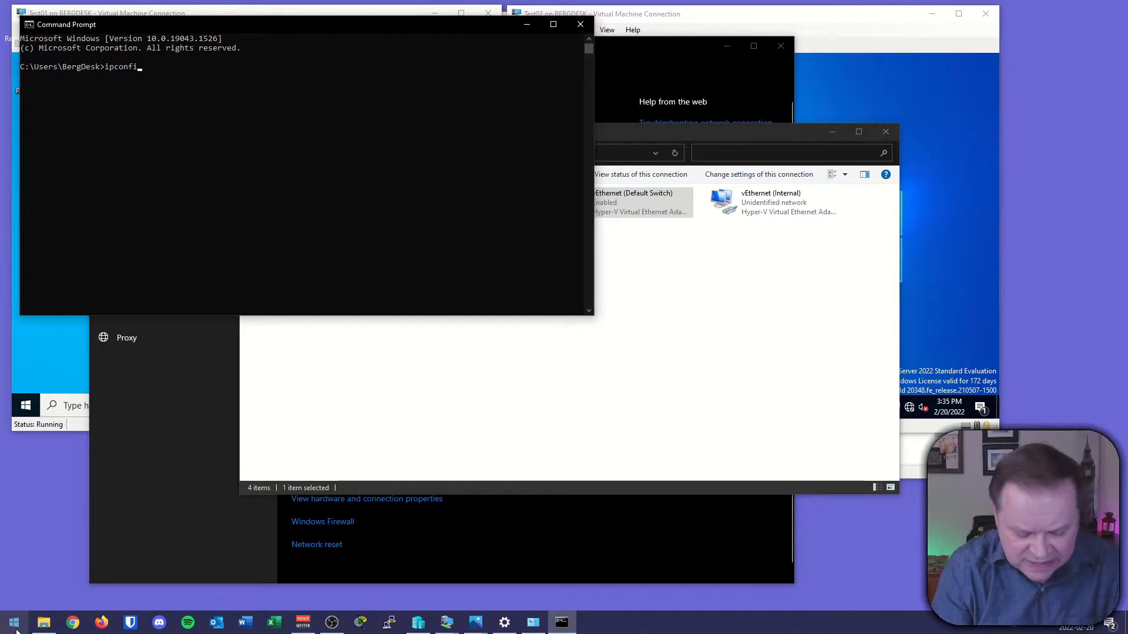
key("Return")
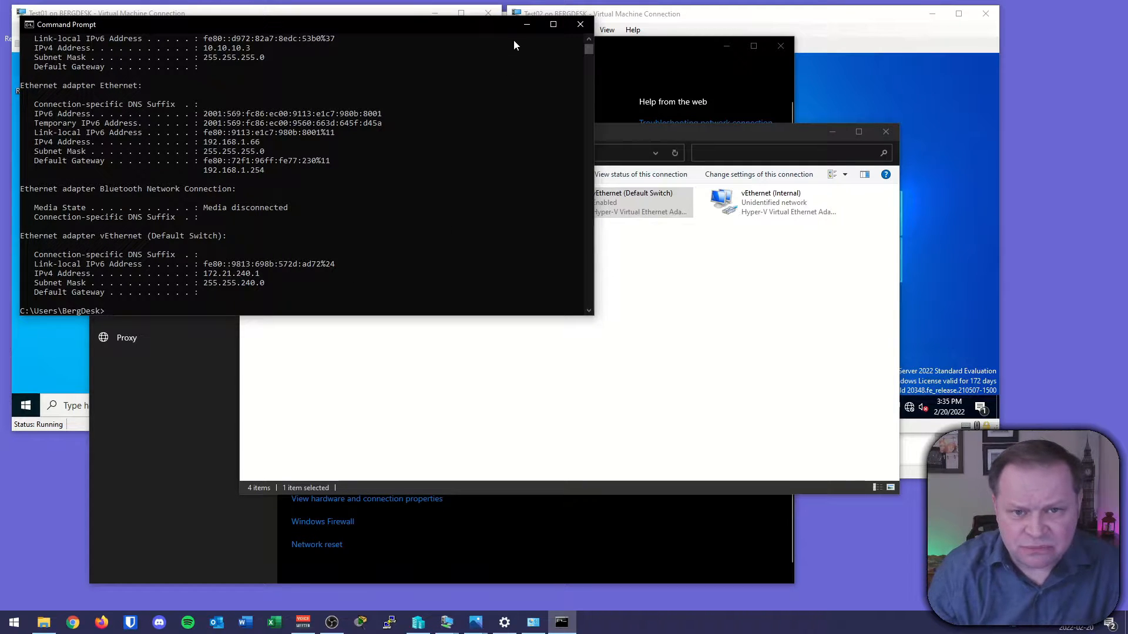
Close the host's network windows and open the Virtual Switch Manager to view the existing switches.
left_click(527, 24)
left_click(833, 132)
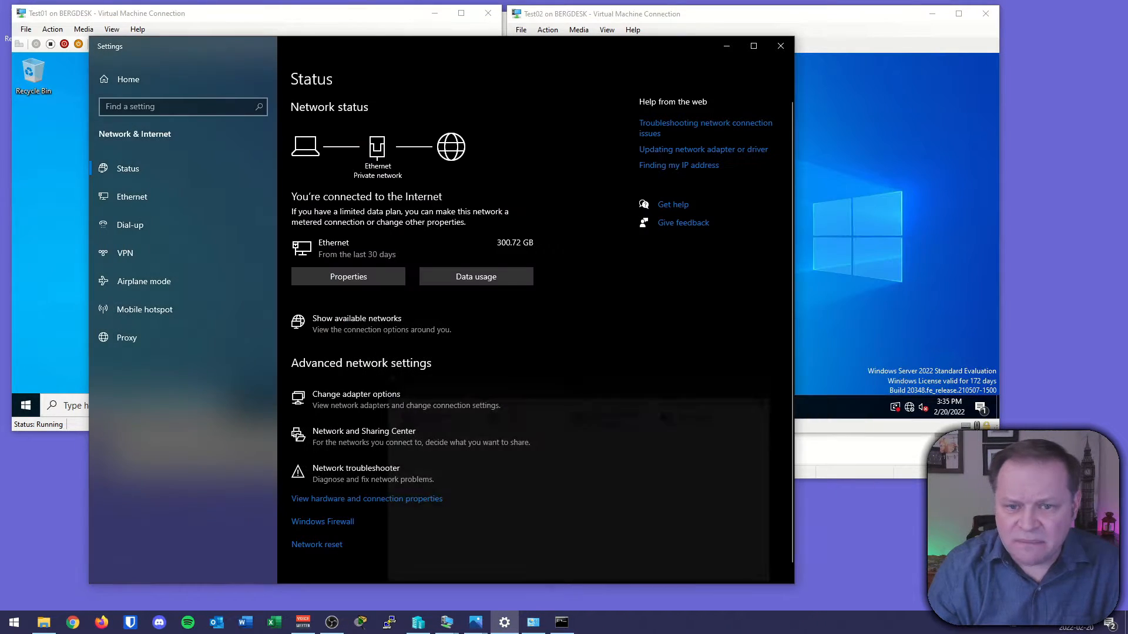
left_click(726, 46)
left_click(477, 469)
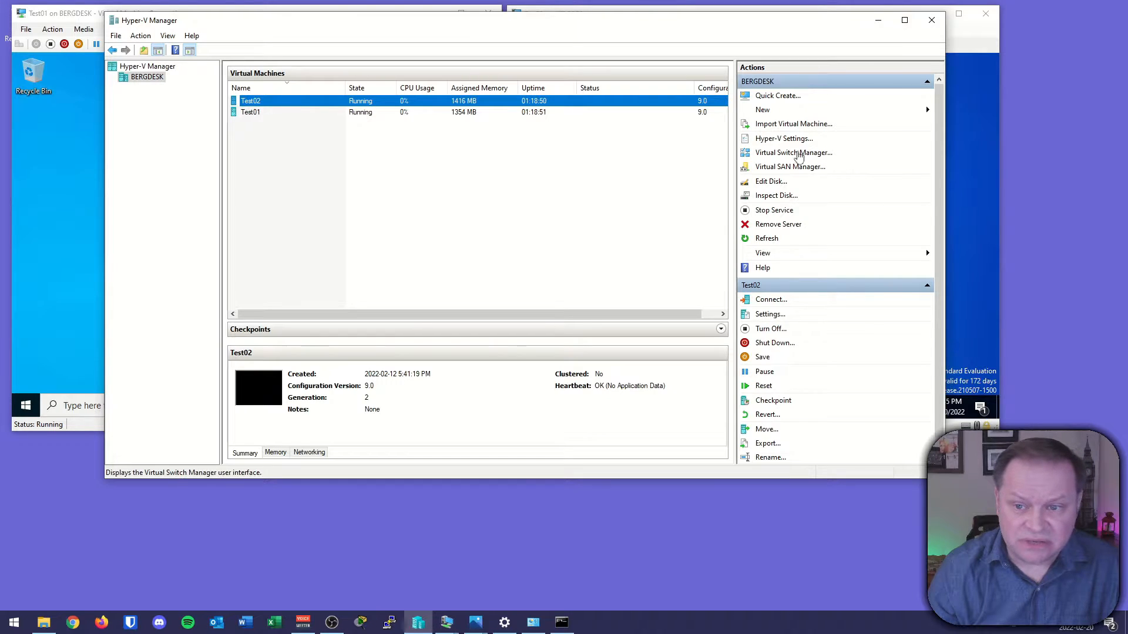
left_click(796, 153)
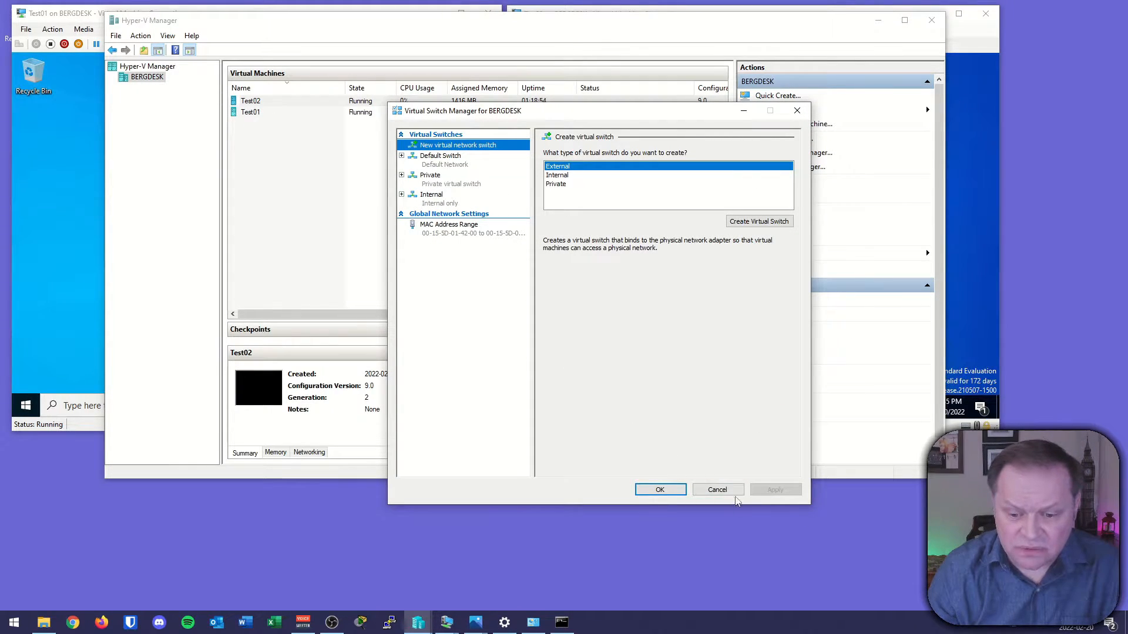
left_click(717, 490)
Open Test01's settings and connect its network adapter to the Default Switch.
left_click(255, 113)
right_click(256, 116)
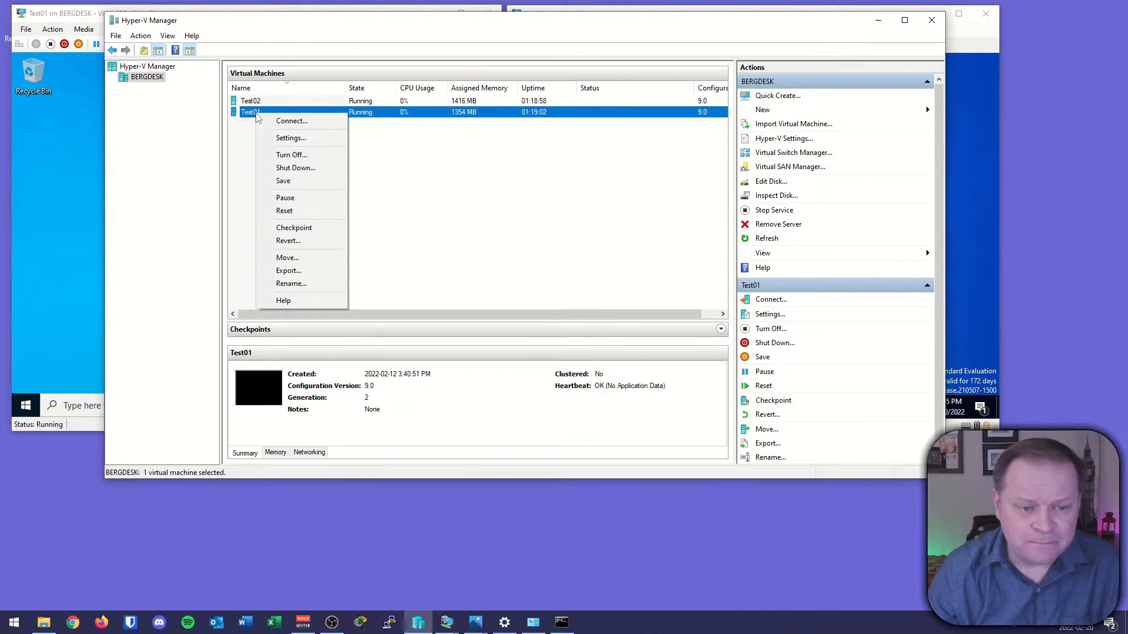
left_click(293, 138)
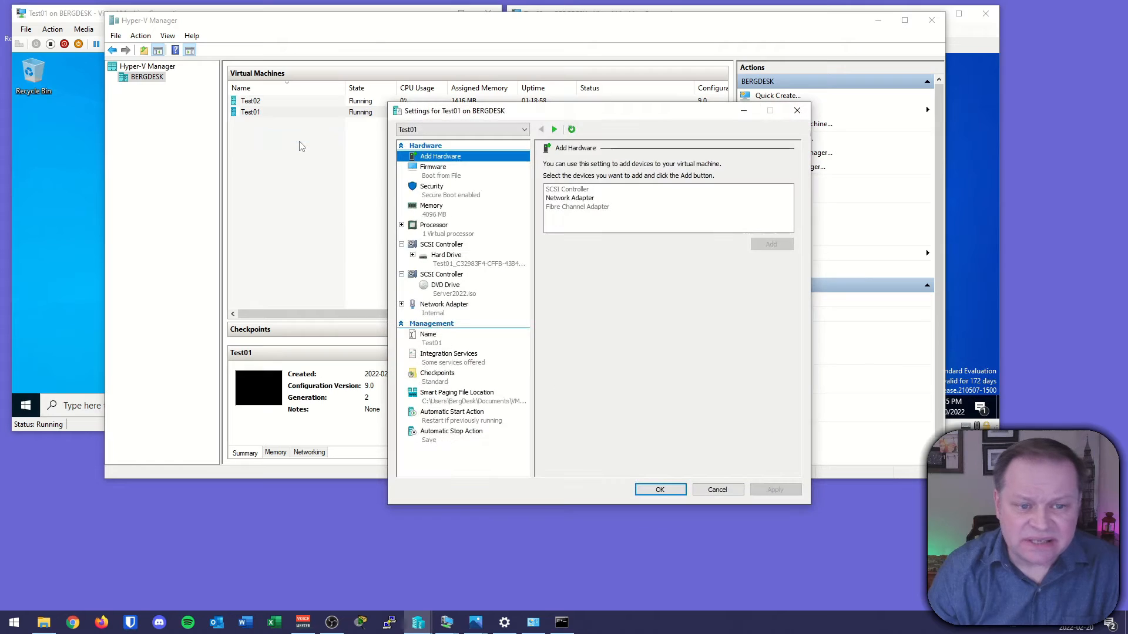
left_click(433, 316)
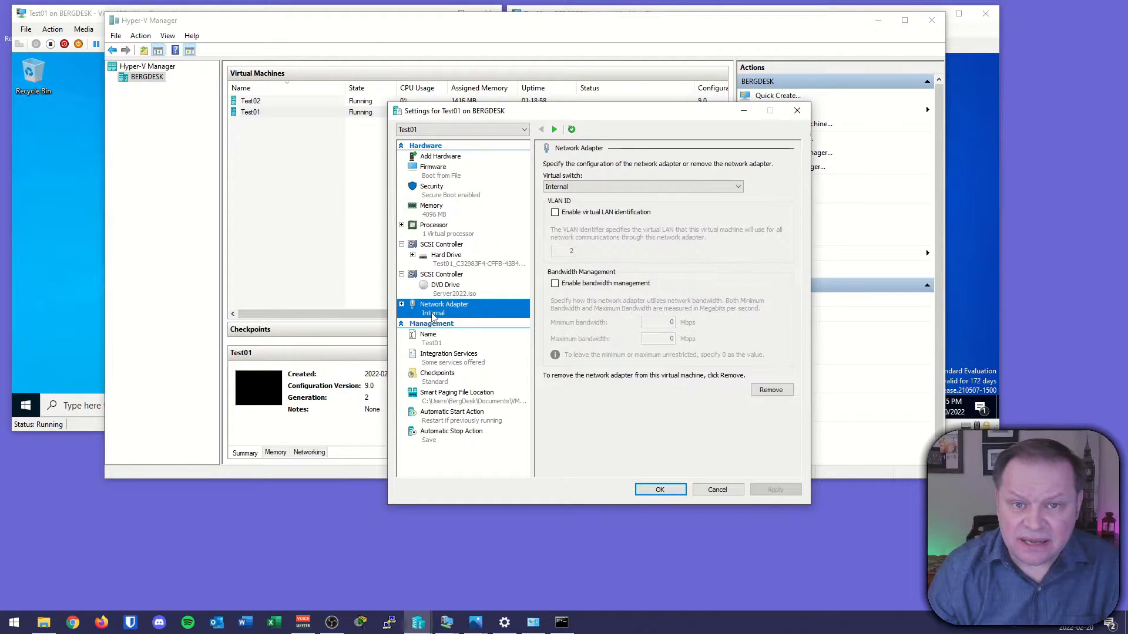
left_click(646, 187)
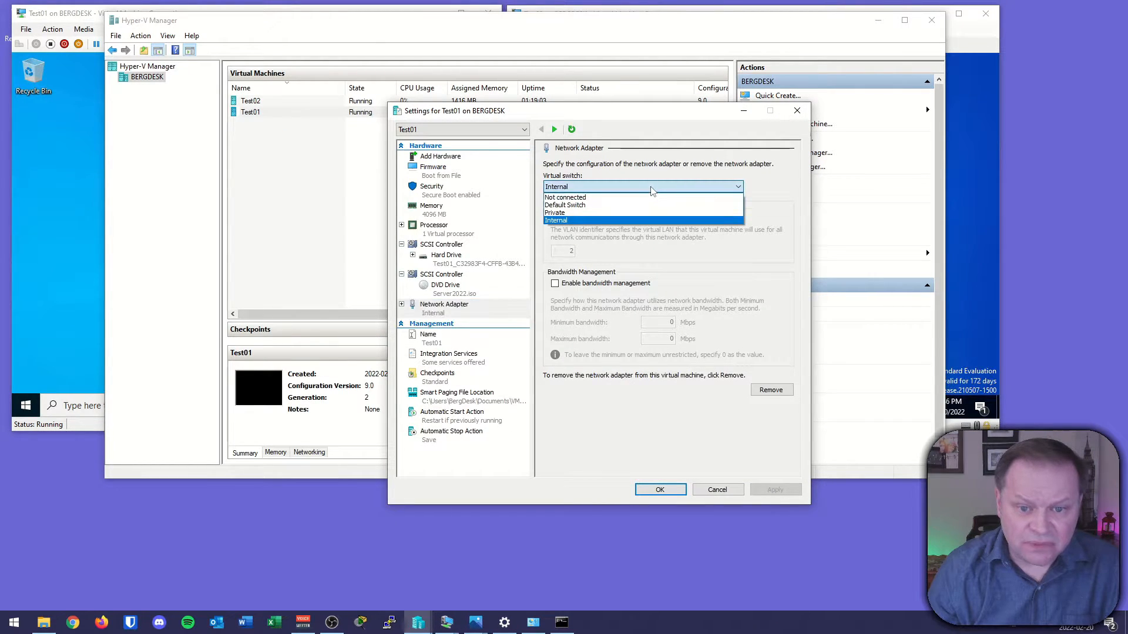
left_click(602, 205)
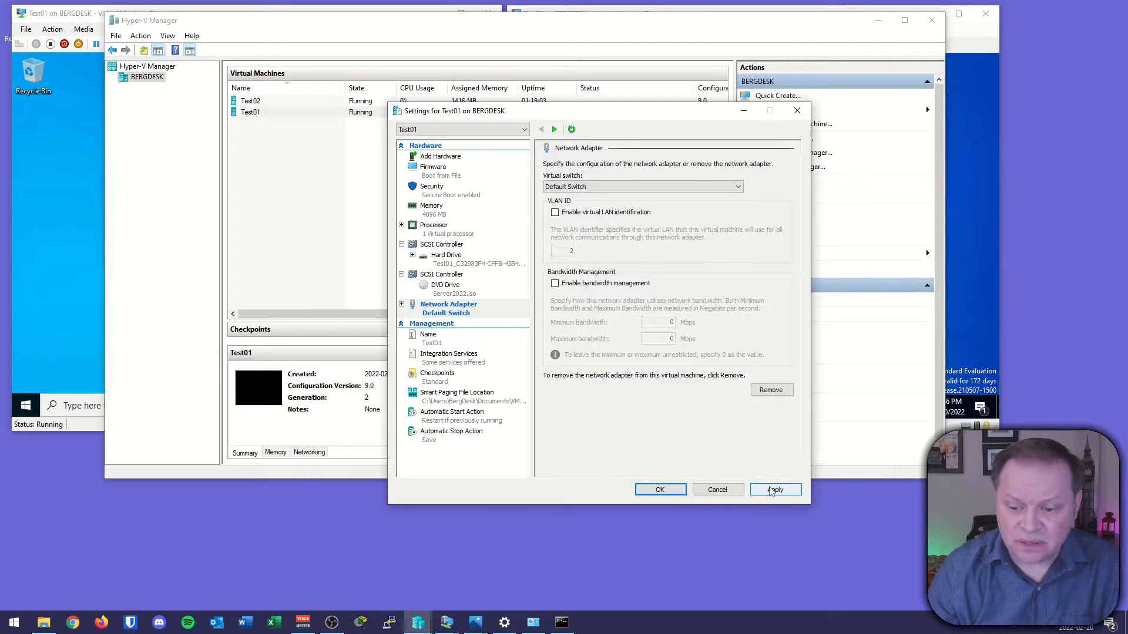
left_click(660, 489)
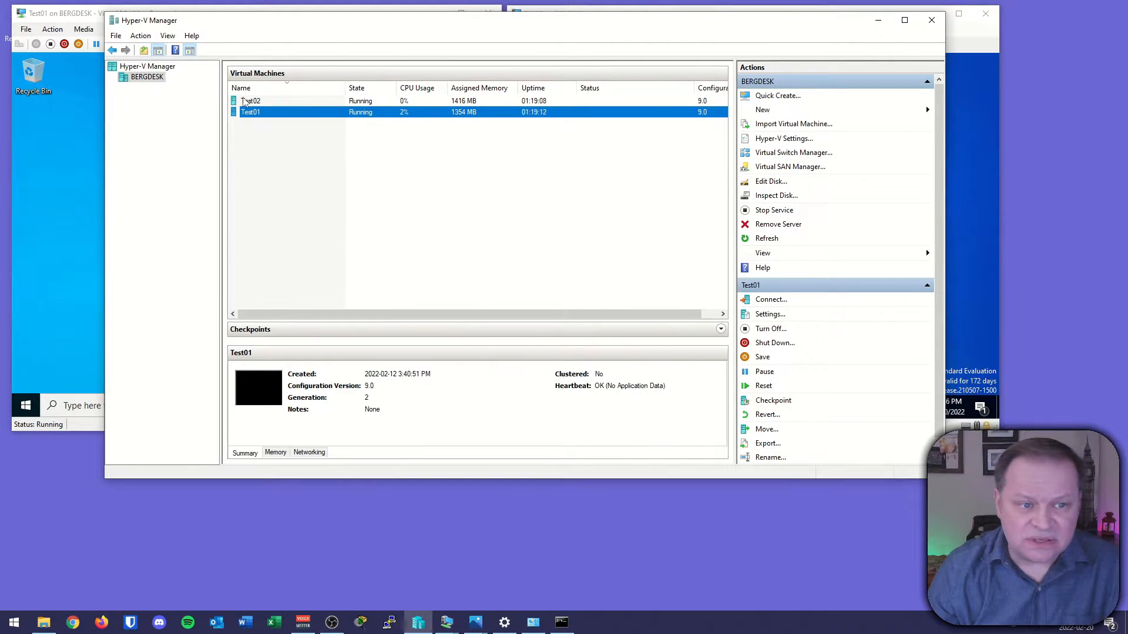
left_click(245, 101)
right_click(259, 101)
left_click(295, 112)
left_click(295, 113)
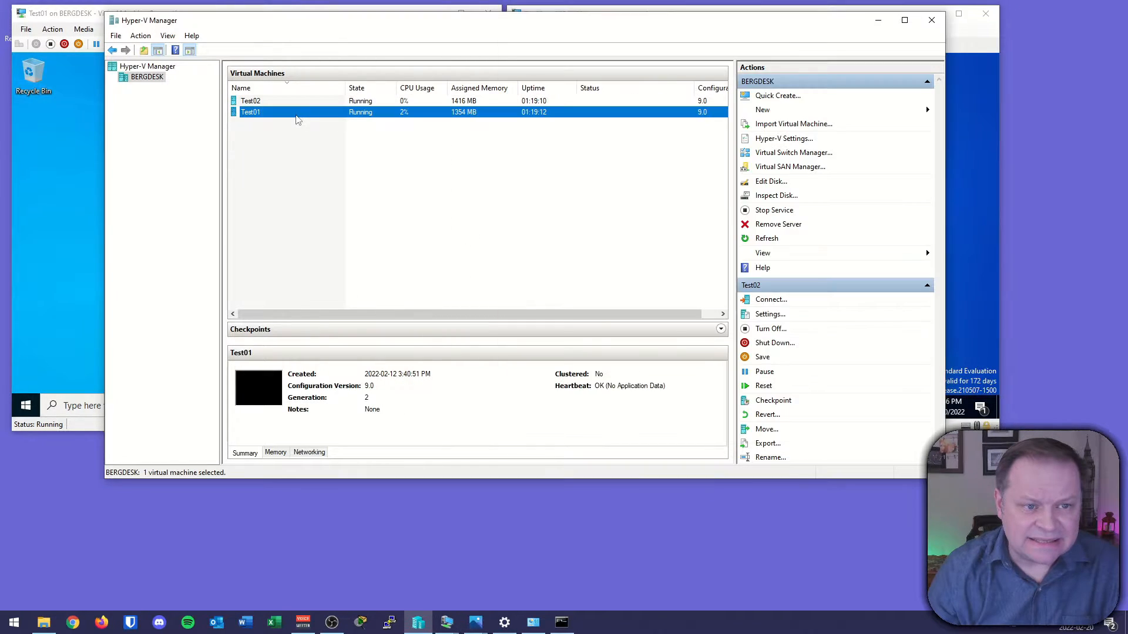
Open Test02's settings and connect its network adapter to the Default Switch.
left_click(254, 103)
right_click(255, 104)
left_click(288, 126)
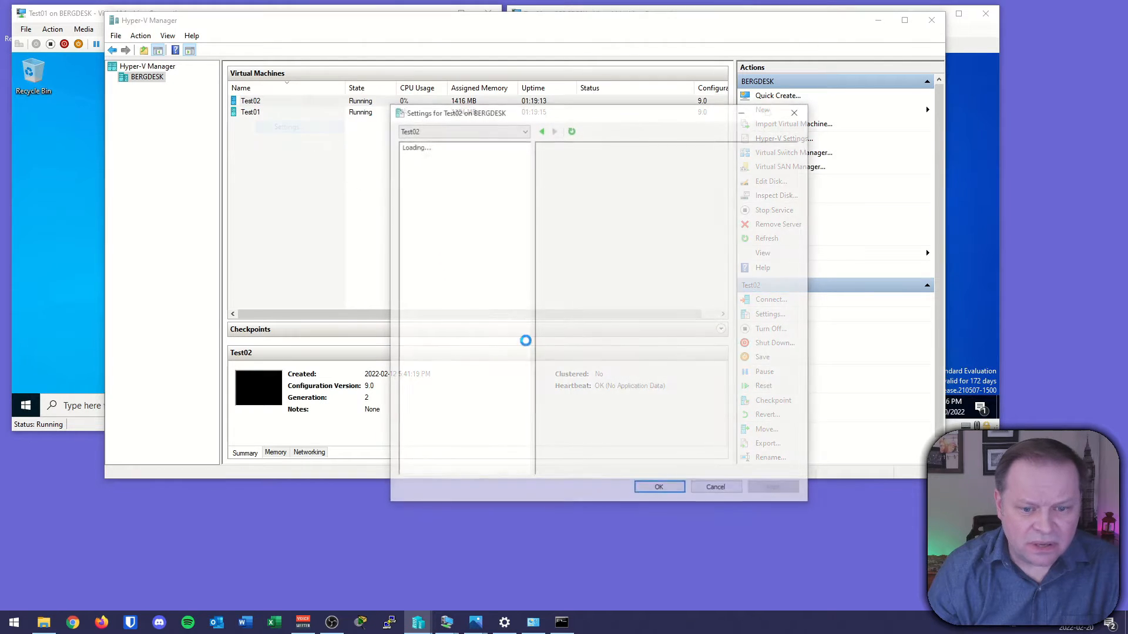
left_click(441, 295)
left_click(587, 187)
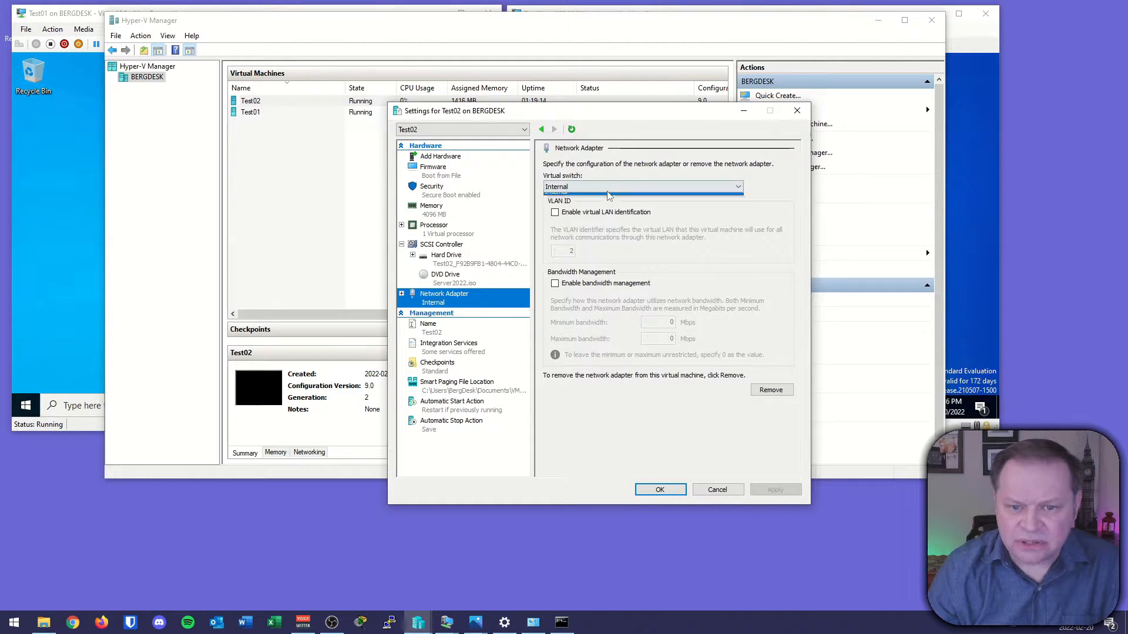
left_click(578, 206)
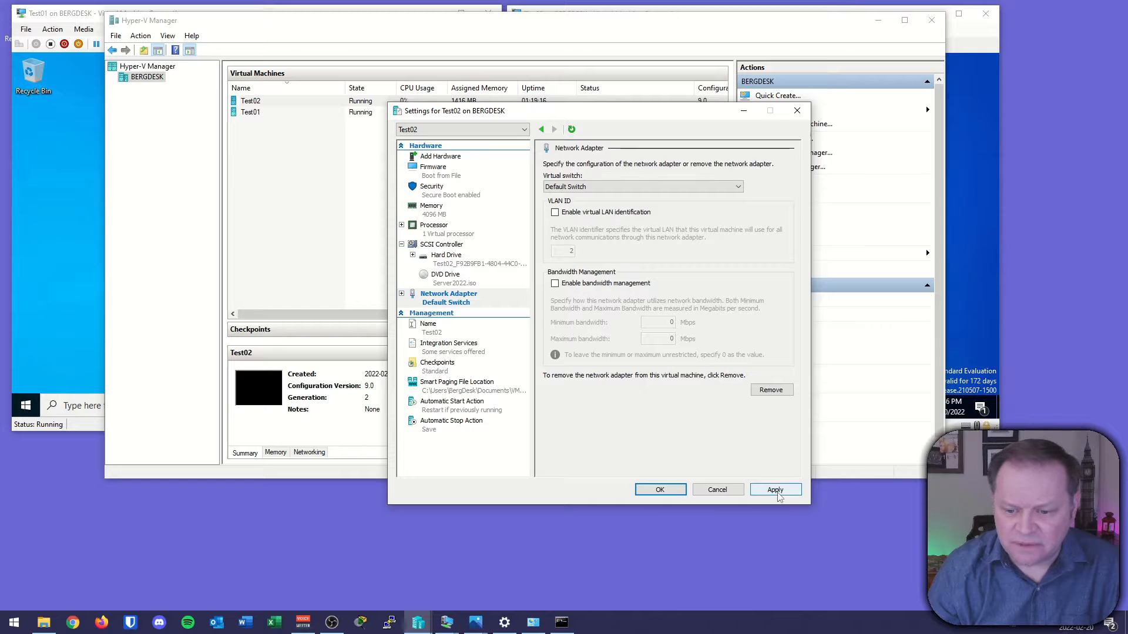
left_click(658, 489)
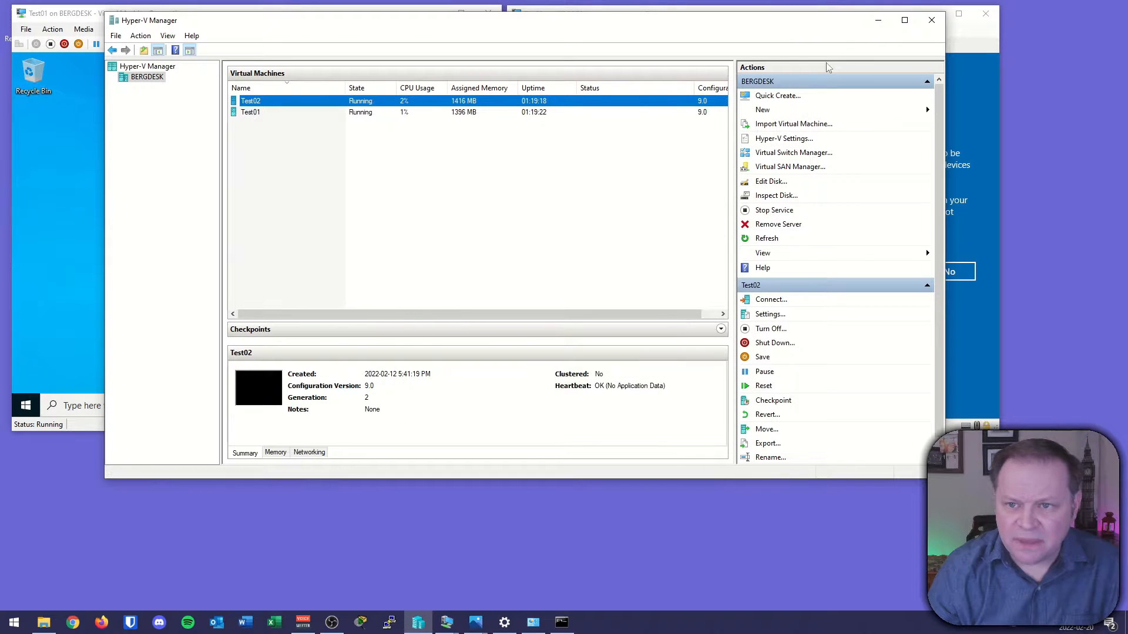
Minimize Hyper-V Manager and allow network discovery on both VMs' network prompts.
left_click(878, 20)
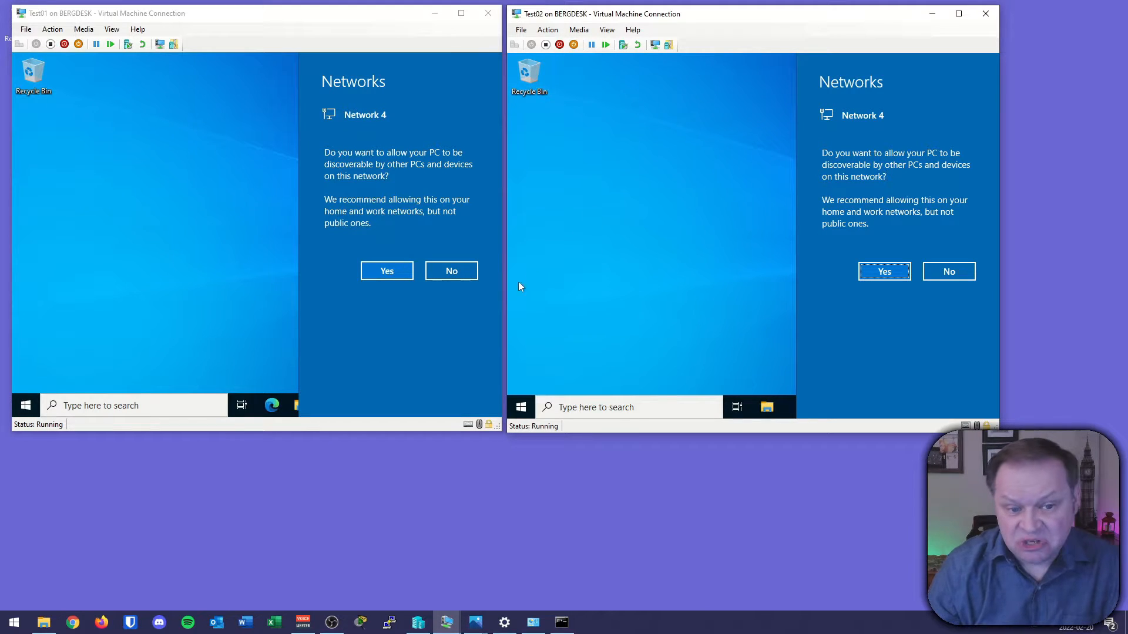
left_click(392, 275)
left_click(864, 274)
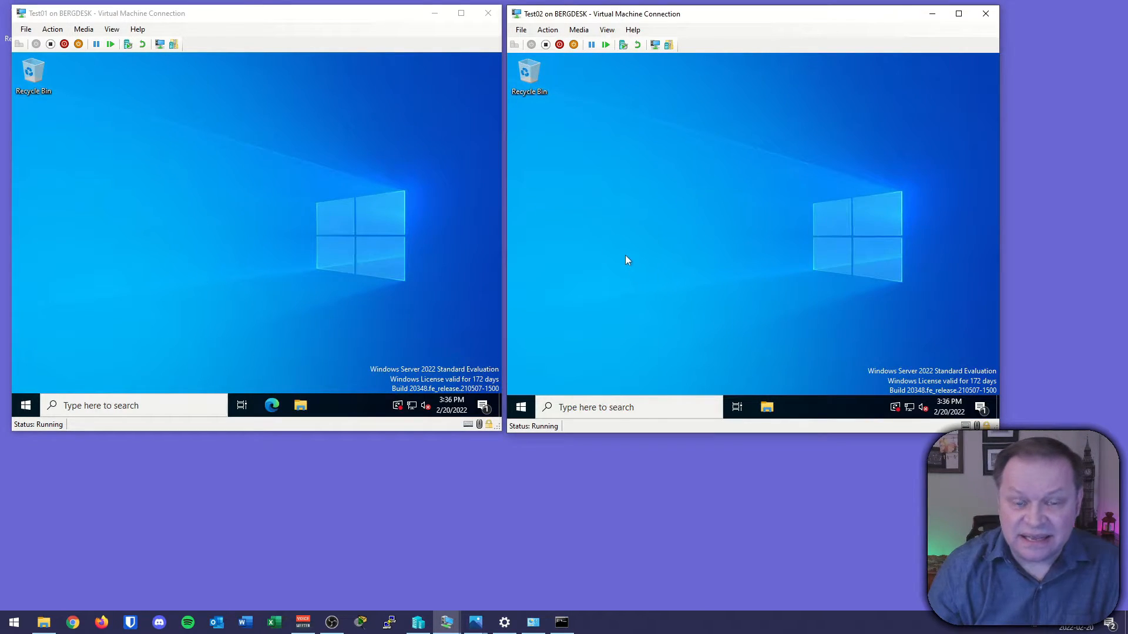
left_click(400, 489)
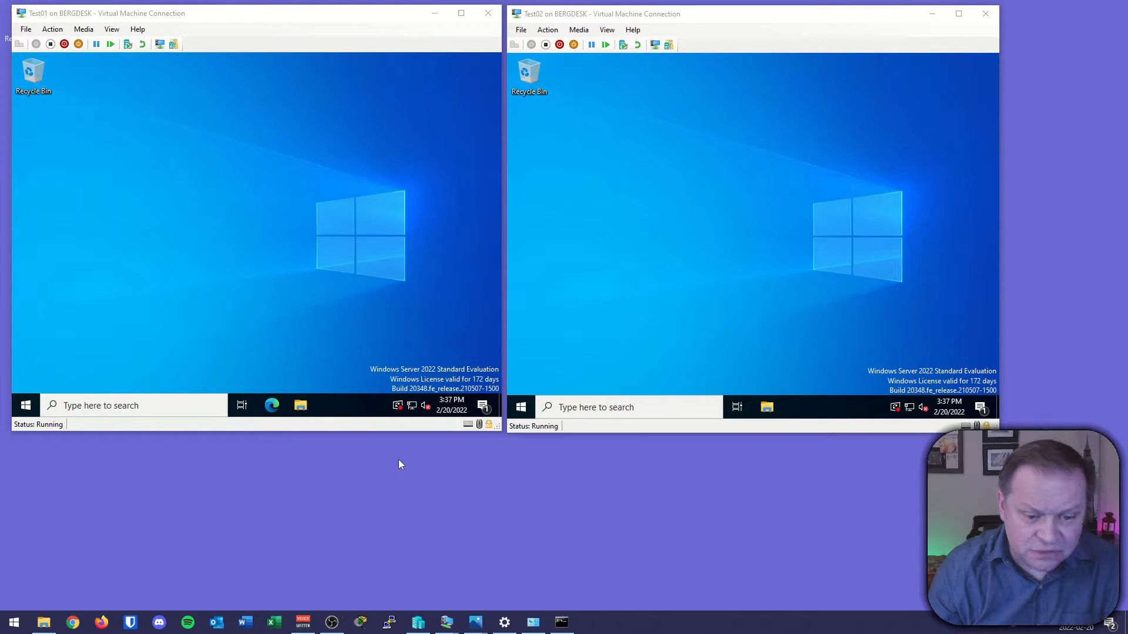
Open Test01's network status settings to check its connection, then close them.
mouse_move(428, 385)
left_mouse_down()
mouse_move(434, 405)
mouse_move(423, 385)
left_mouse_up()
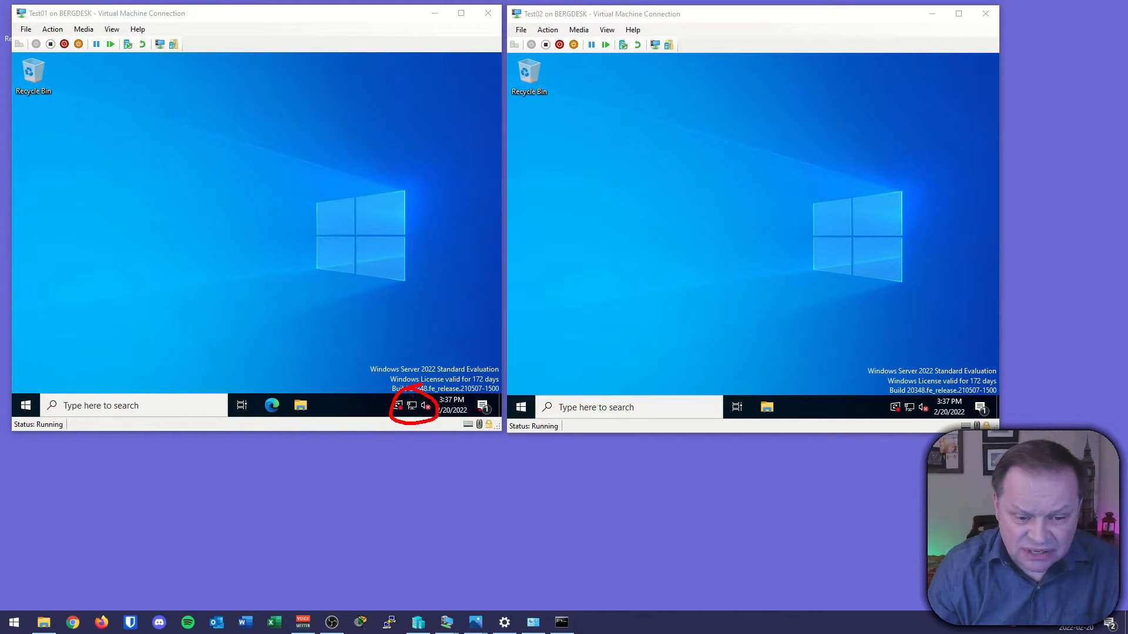
left_click_drag(907, 396, 911, 398)
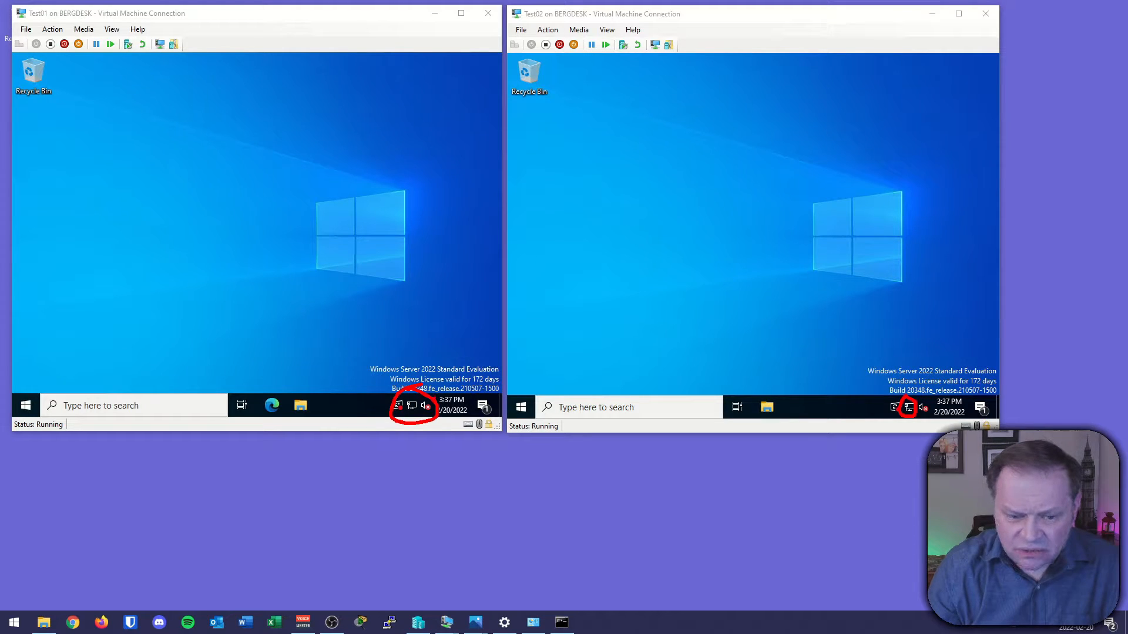
key("Escape")
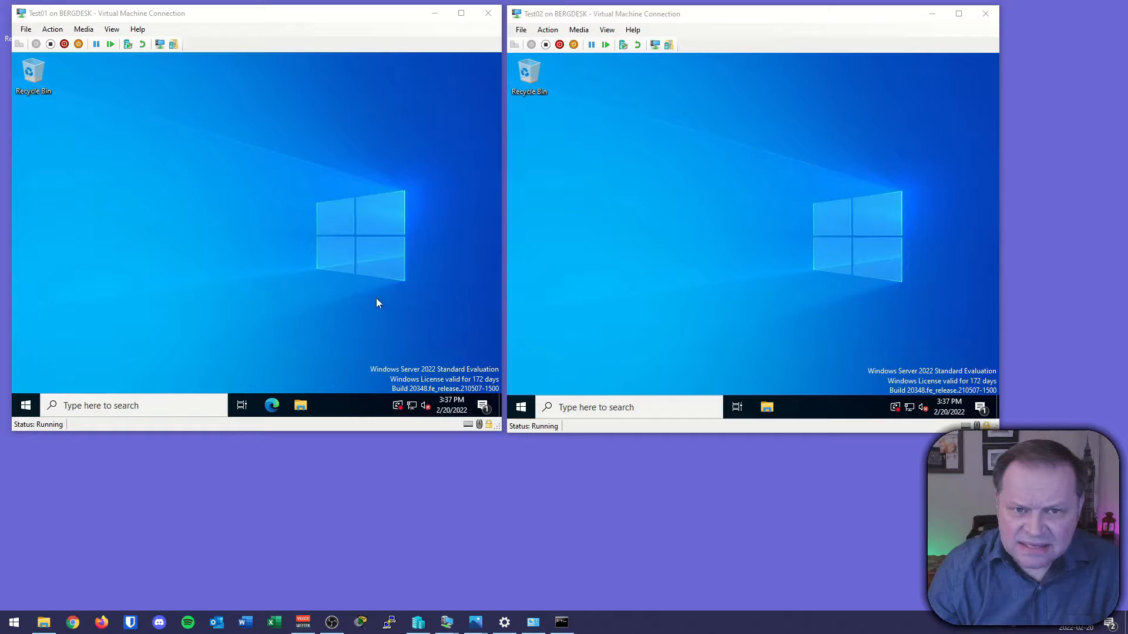
left_click(411, 410)
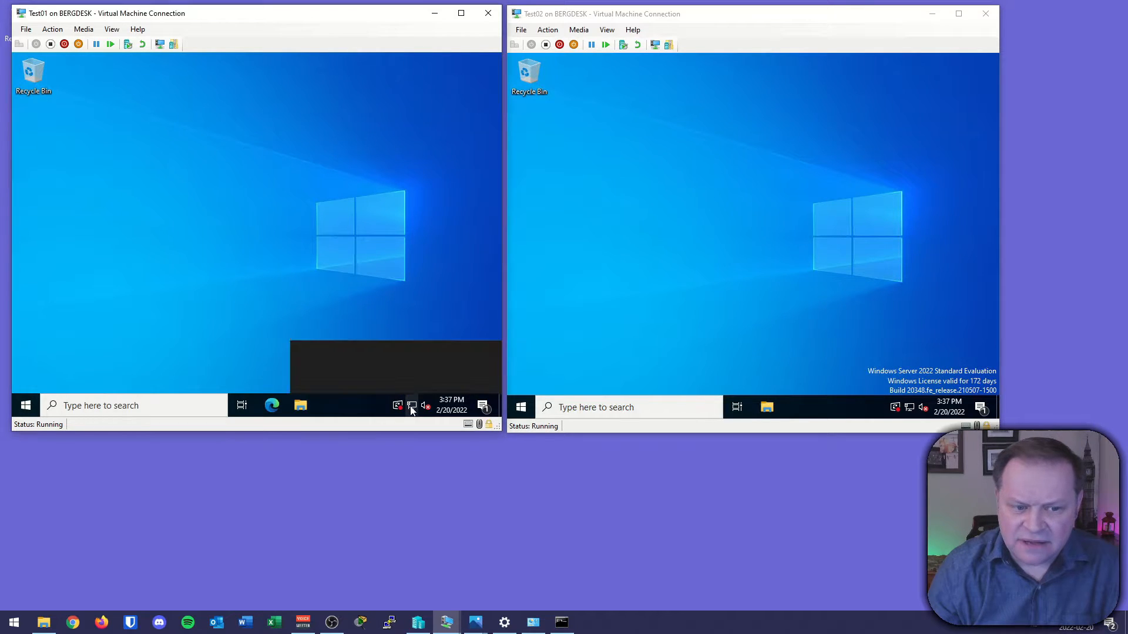
left_click(381, 374)
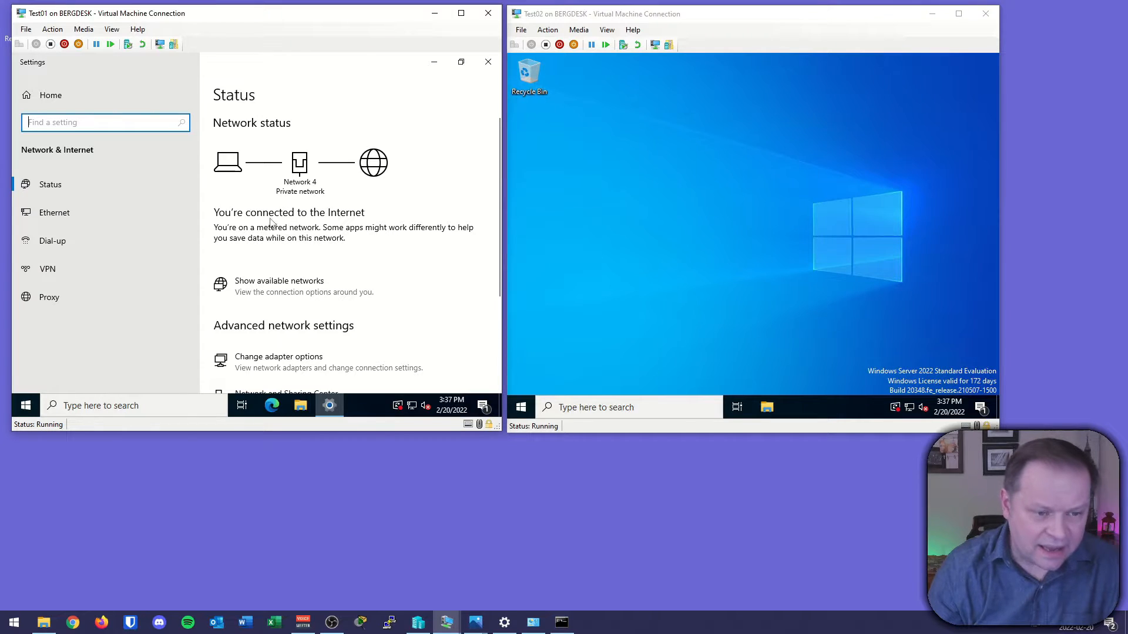
left_click(488, 61)
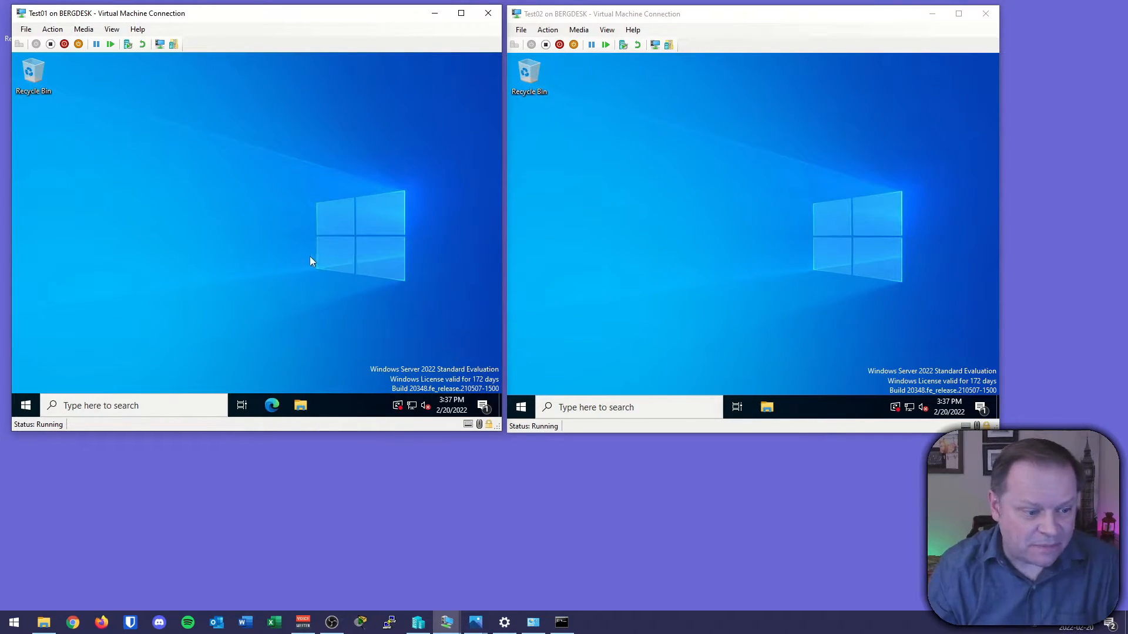
Open a command prompt on Test01 and run ipconfig.
left_click(26, 406)
type("cmd")
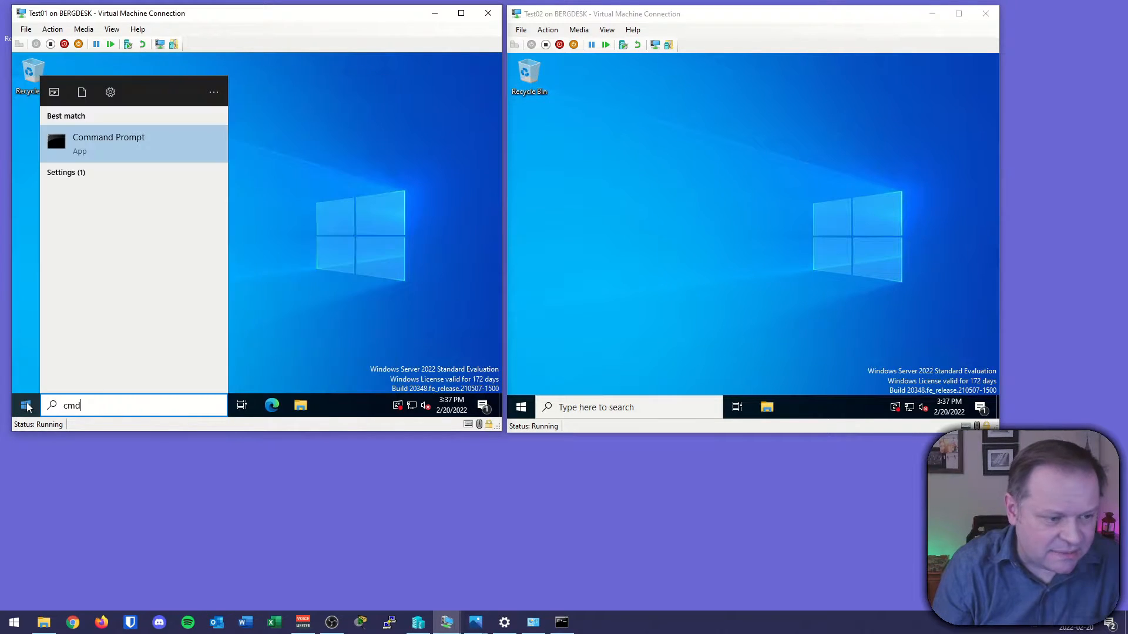
key("Return")
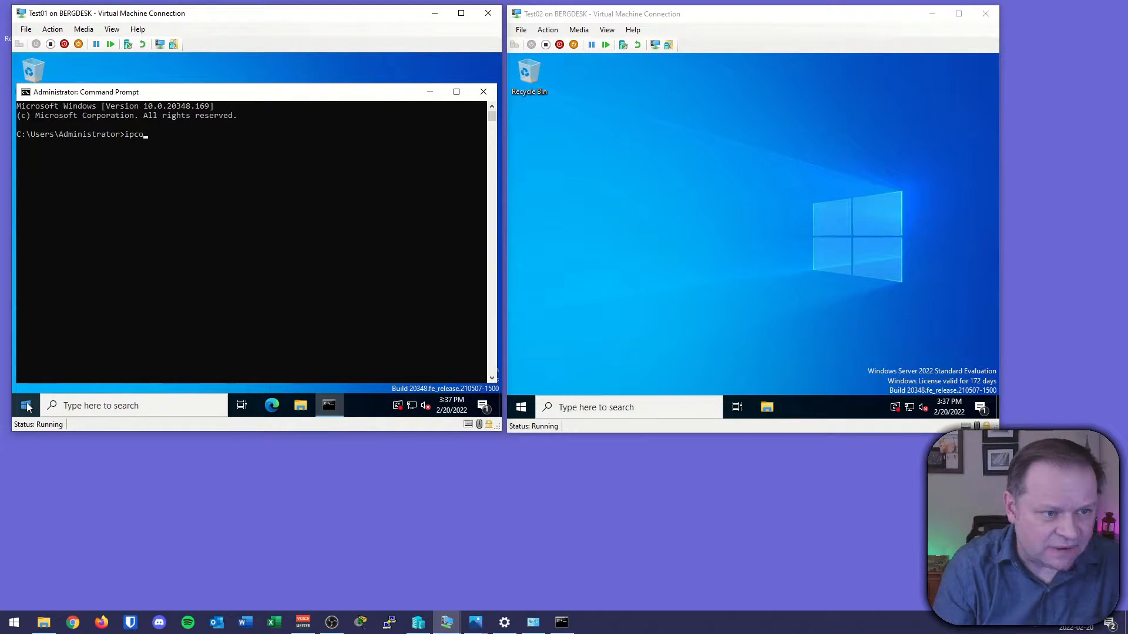
key("Return")
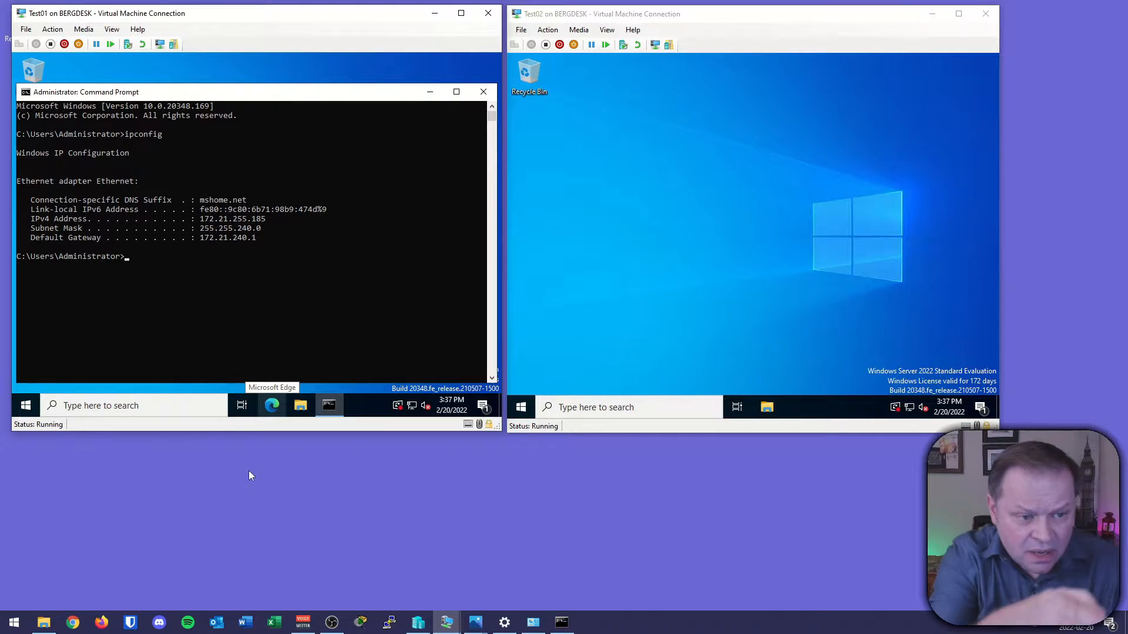
left_click(242, 499)
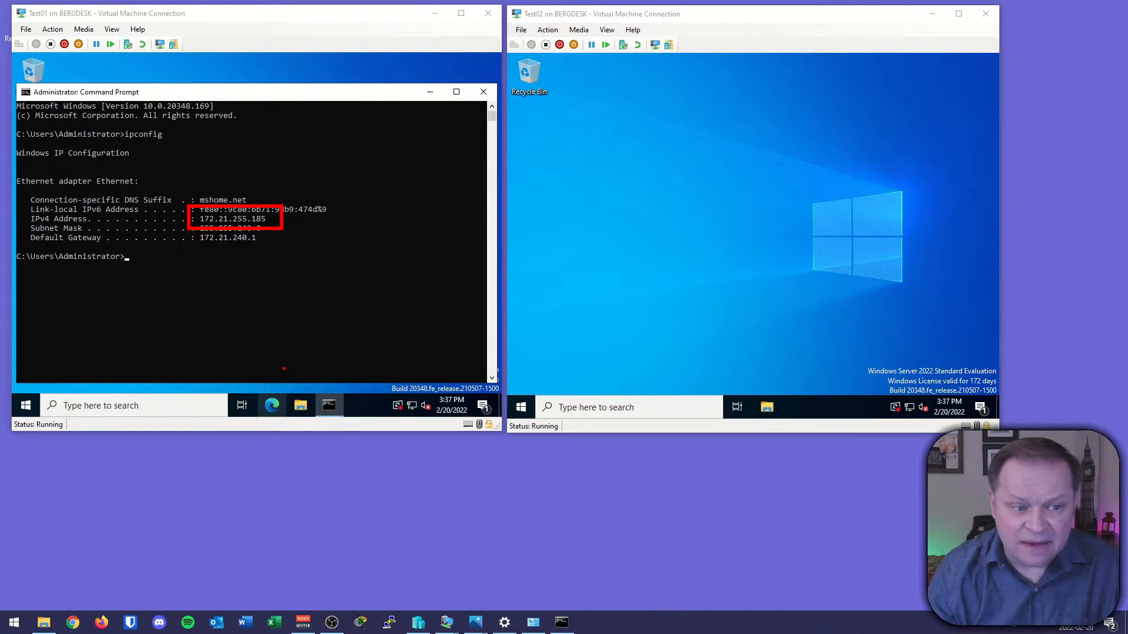
Open a command prompt on Test02 and run ipconfig.
left_click(520, 407)
type("cmd")
key("Return")
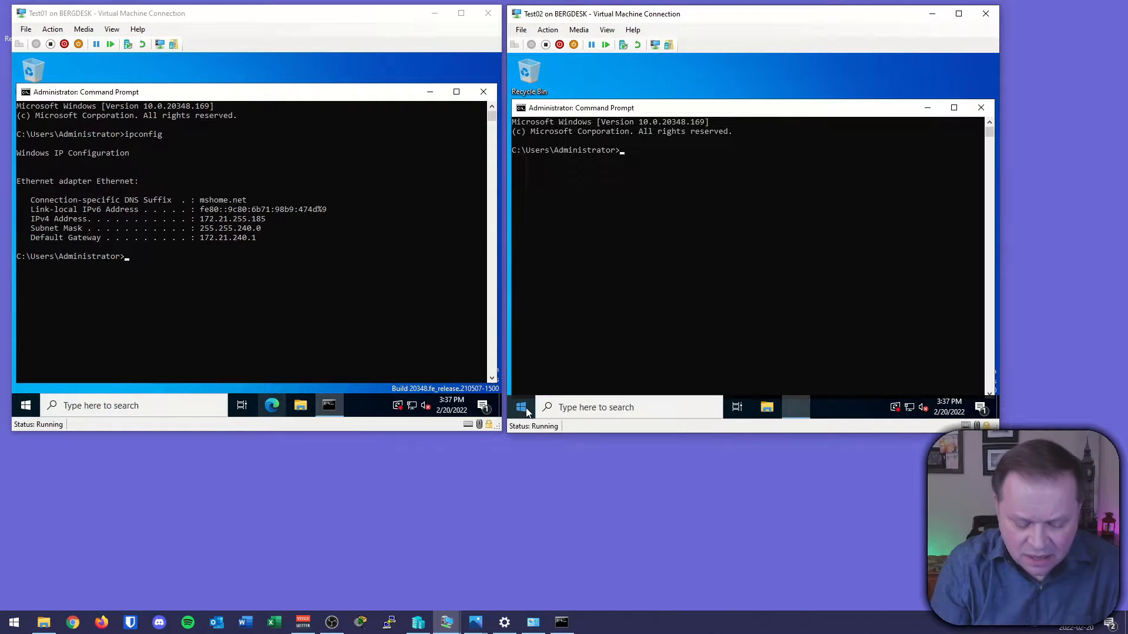
type("ipconf")
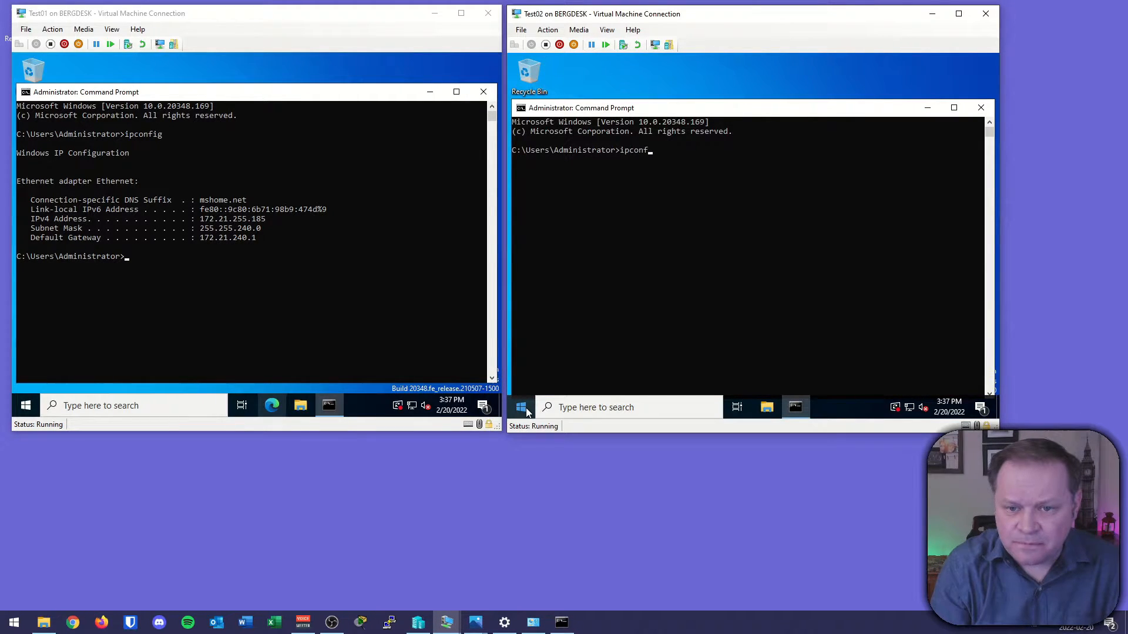
type("ig")
key("Return")
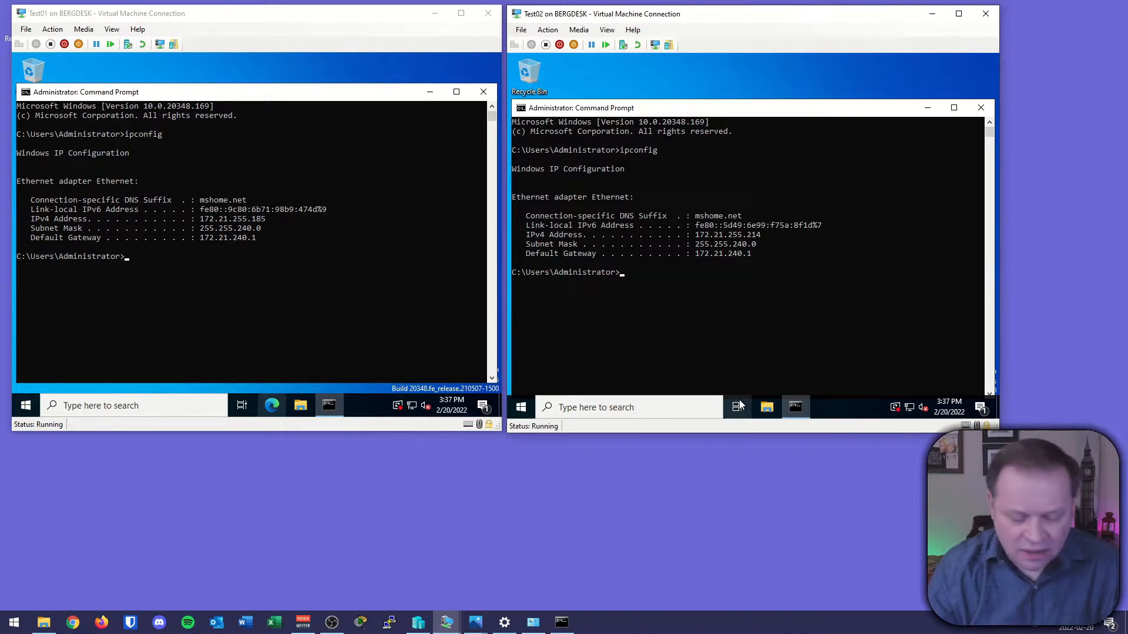
left_click(702, 495)
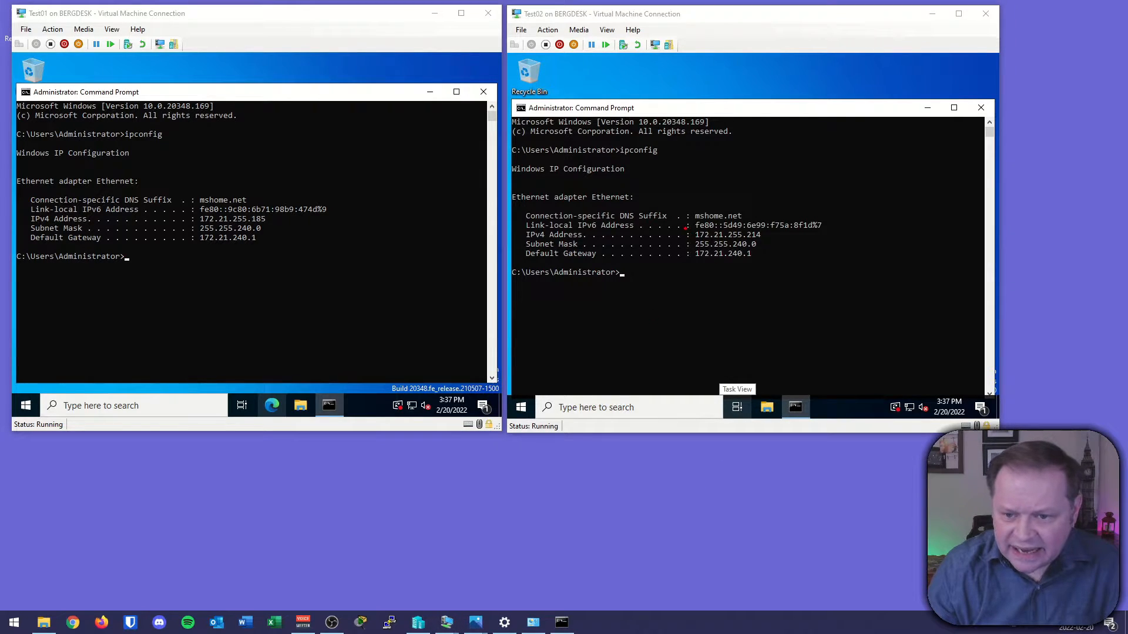
Compare the IPv4 addresses and default gateways reported by both VMs.
left_click_drag(685, 227, 774, 245)
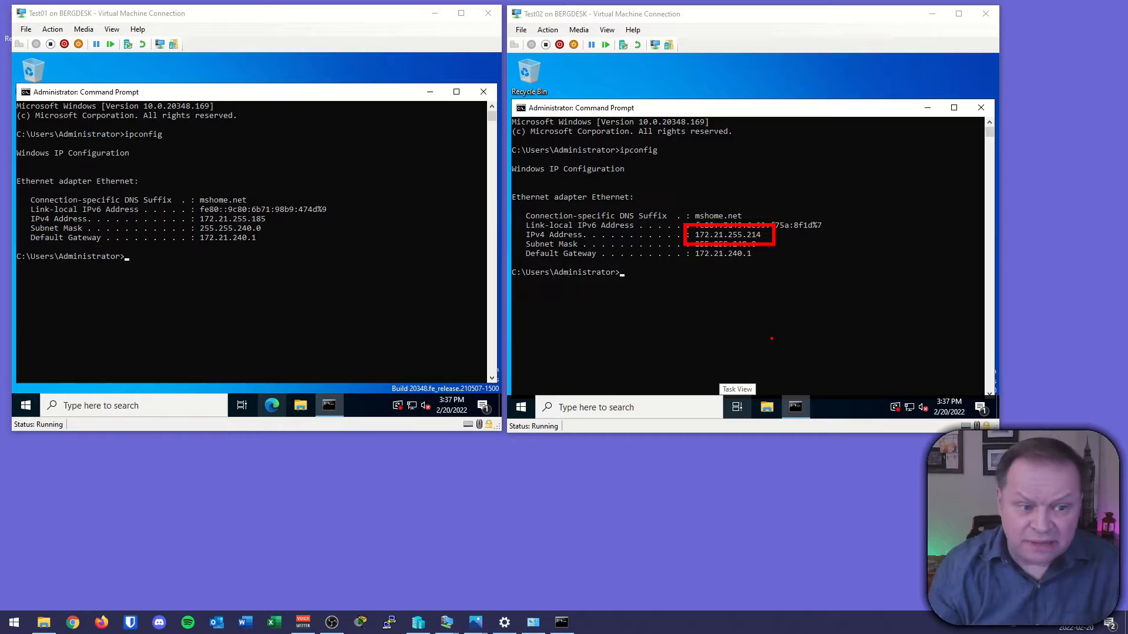
key("Escape")
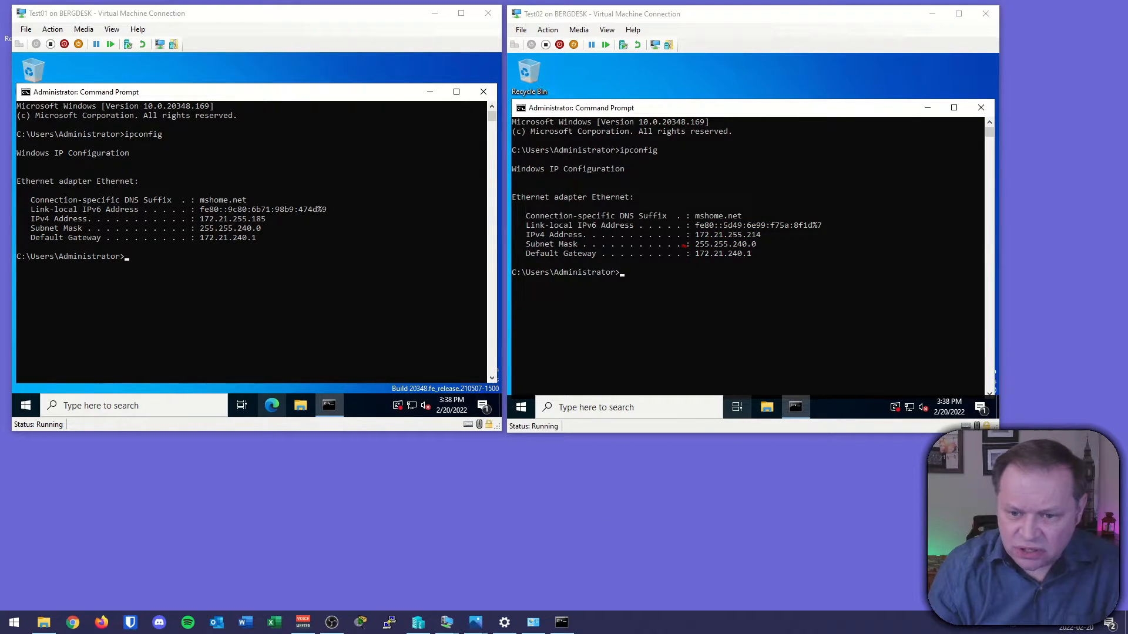
left_click_drag(681, 244, 767, 266)
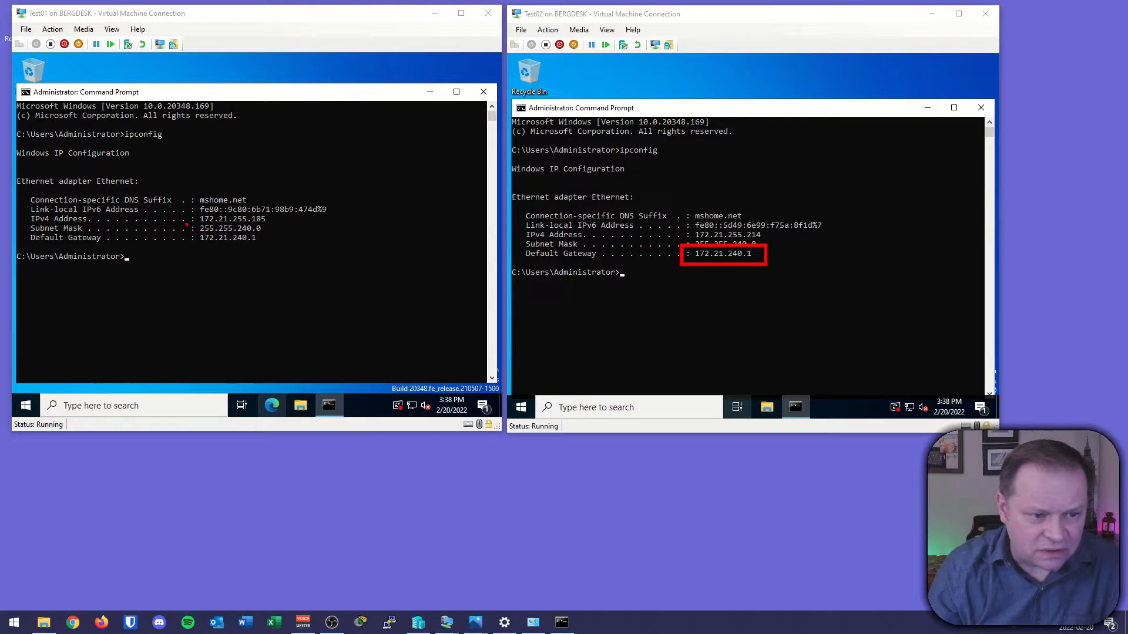
left_click_drag(186, 224, 271, 251)
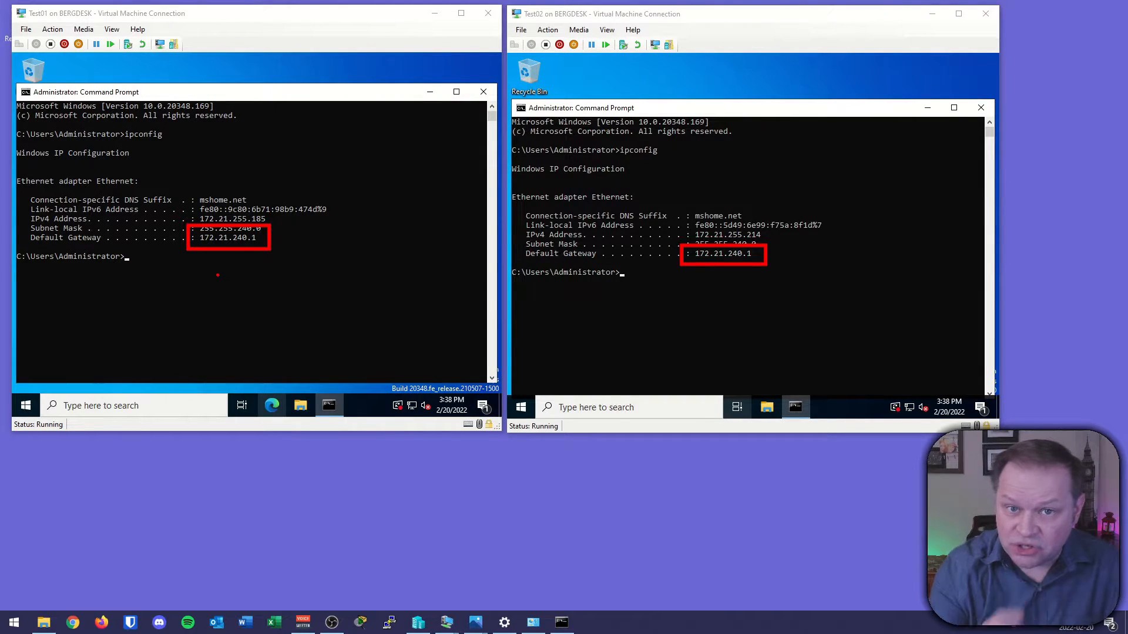
key("Escape")
Bring up the host's command prompt and examine the vEthernet (Default Switch) adapter's address.
left_click(563, 623)
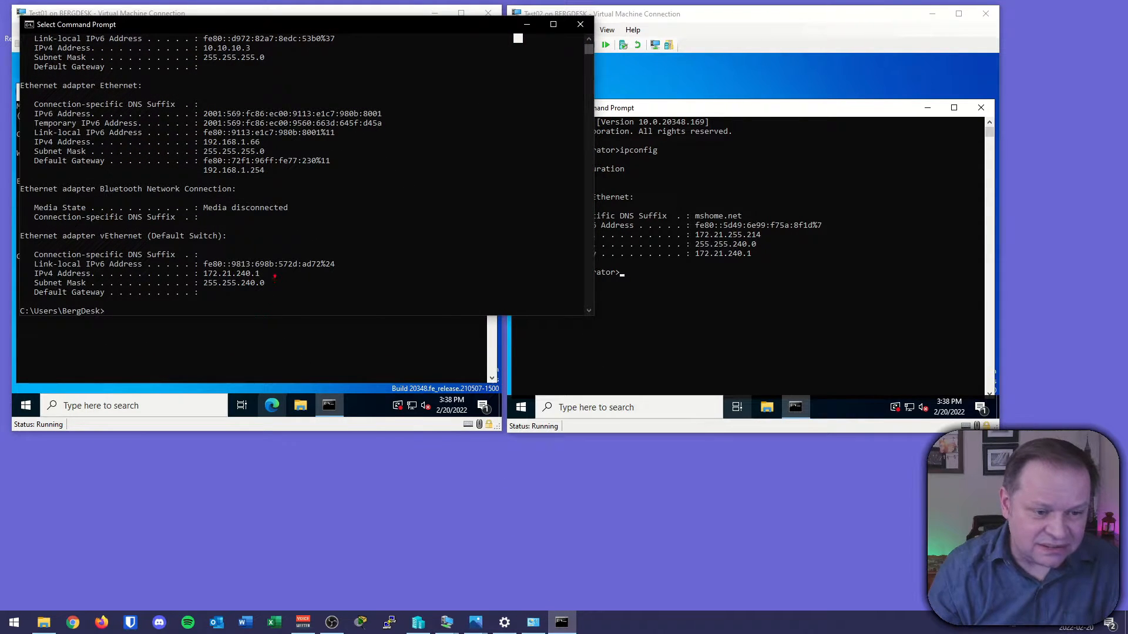
mouse_move(277, 263)
left_mouse_down()
mouse_move(179, 267)
mouse_move(287, 291)
mouse_move(273, 262)
left_mouse_up()
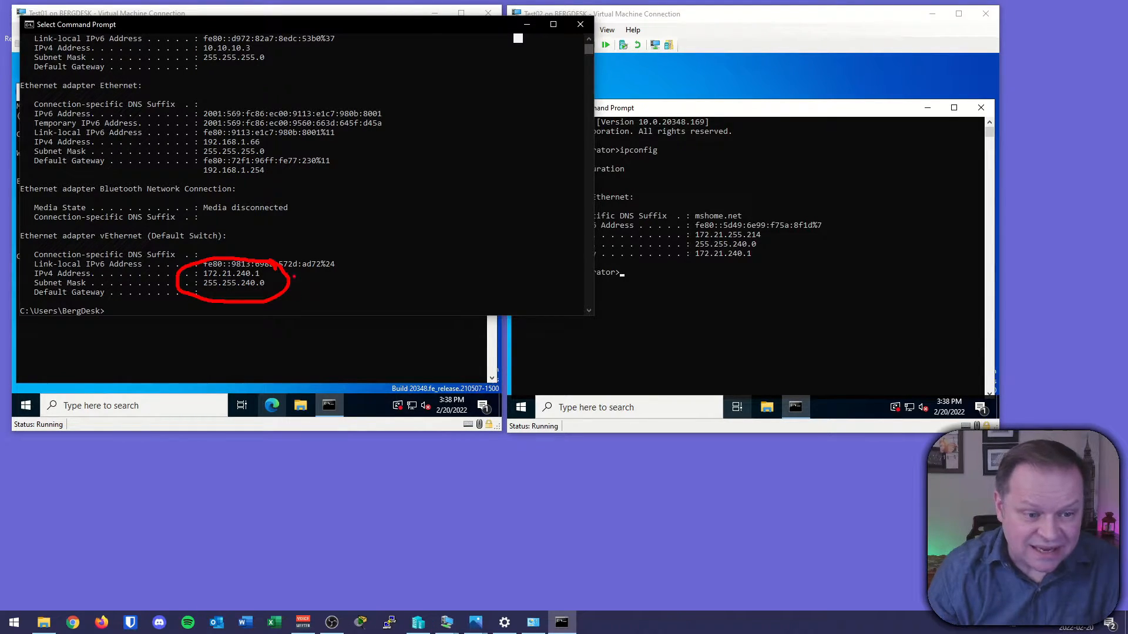
left_click_drag(293, 276, 316, 265)
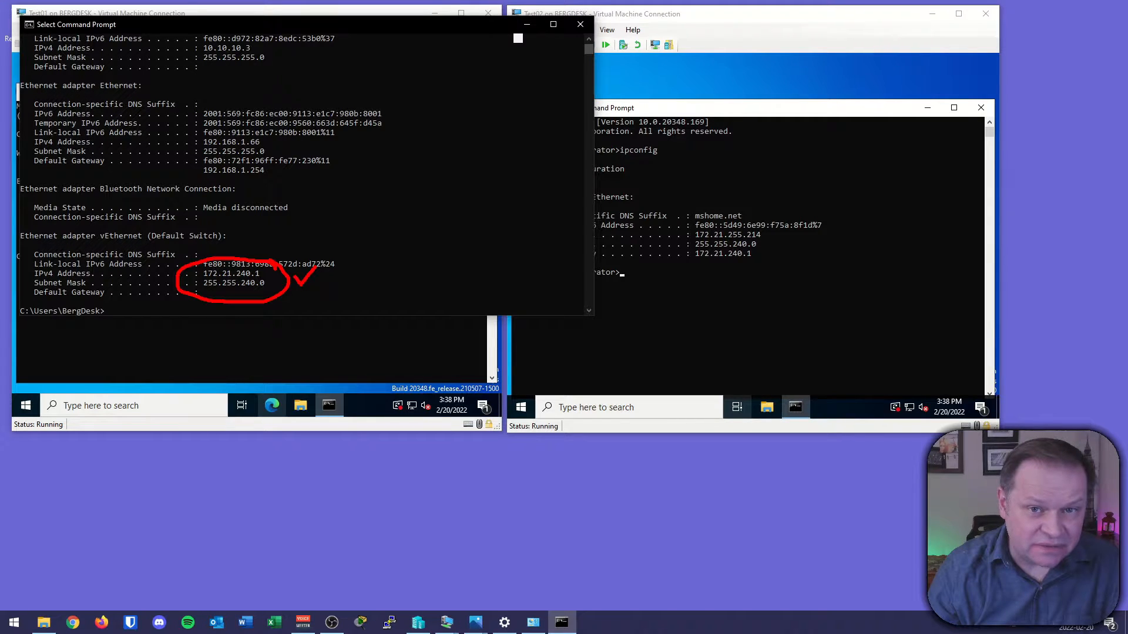
Open the host's Network Connections and examine the vEthernet (Default Switch) adapter, then return to Test01's command prompt.
key("Escape")
left_click(532, 622)
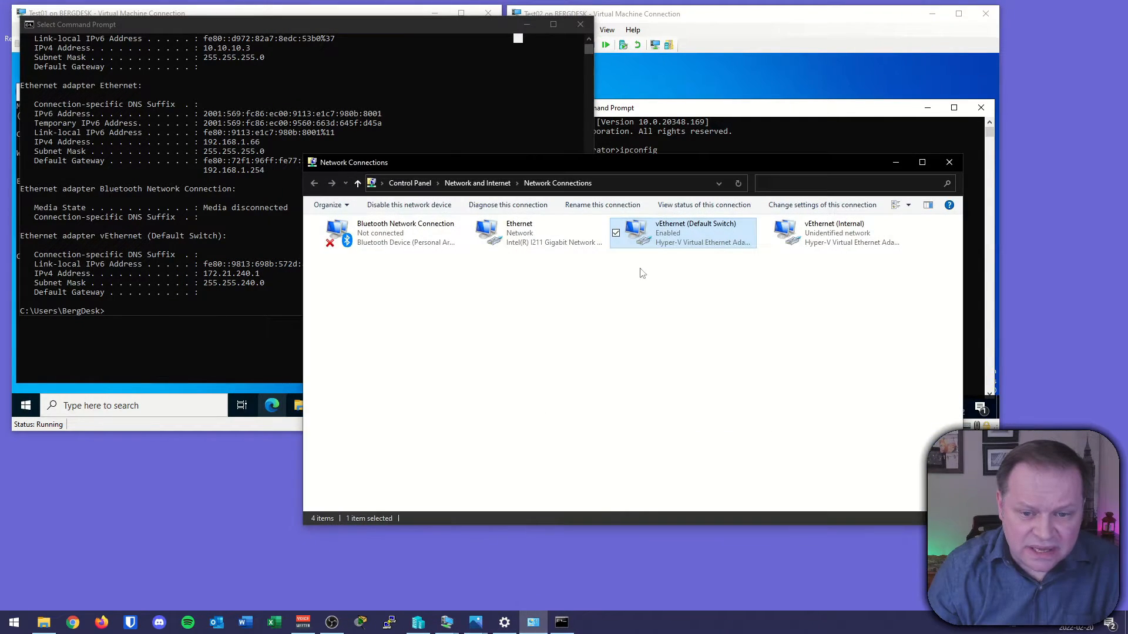
left_click_drag(591, 166, 607, 156)
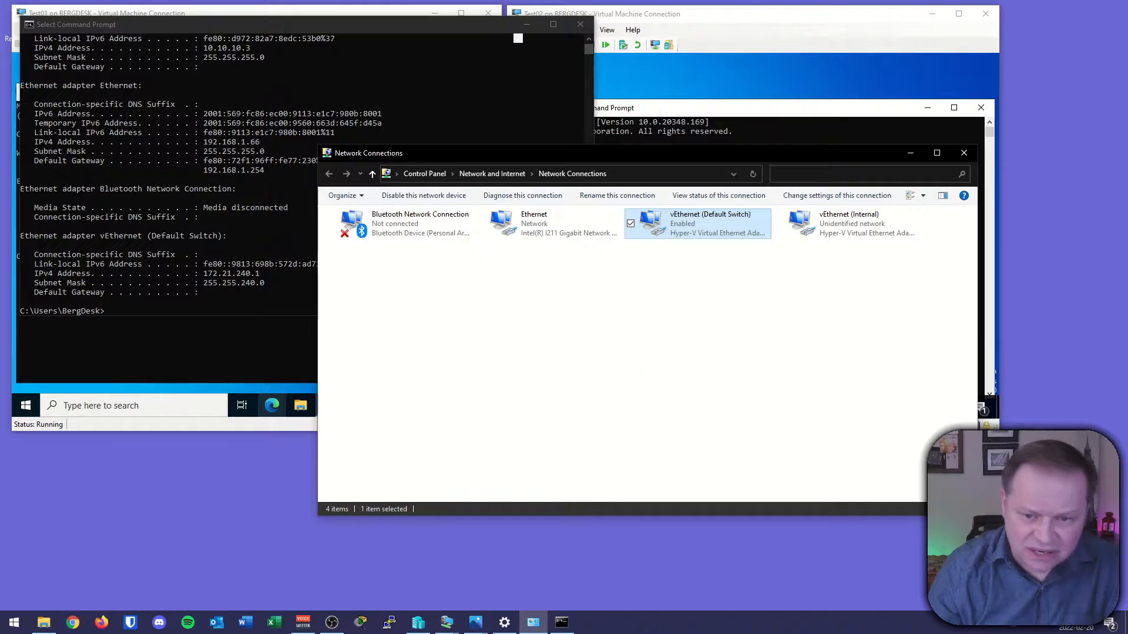
mouse_move(632, 359)
left_mouse_down()
mouse_move(673, 259)
mouse_move(681, 265)
left_mouse_up()
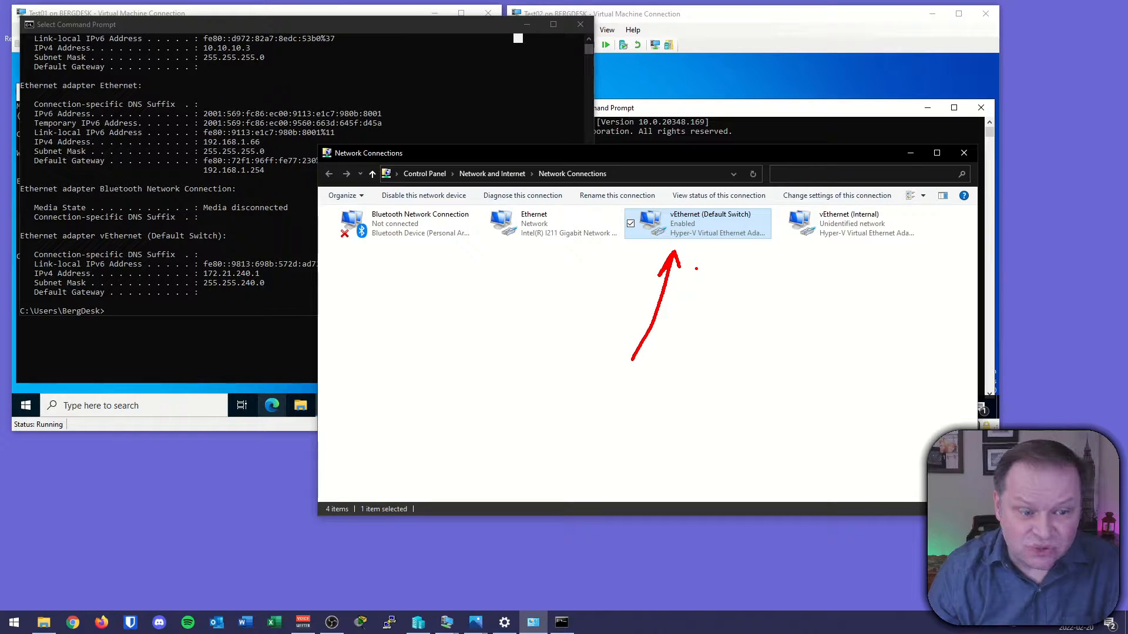
left_click_drag(269, 267, 258, 266)
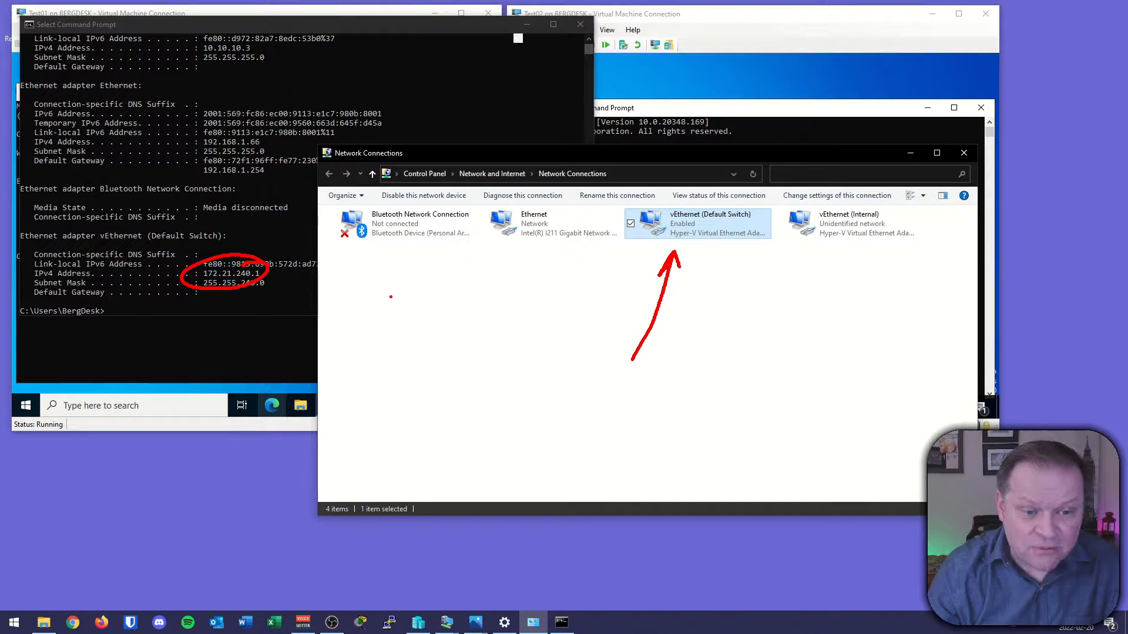
key("Escape")
left_click(695, 112)
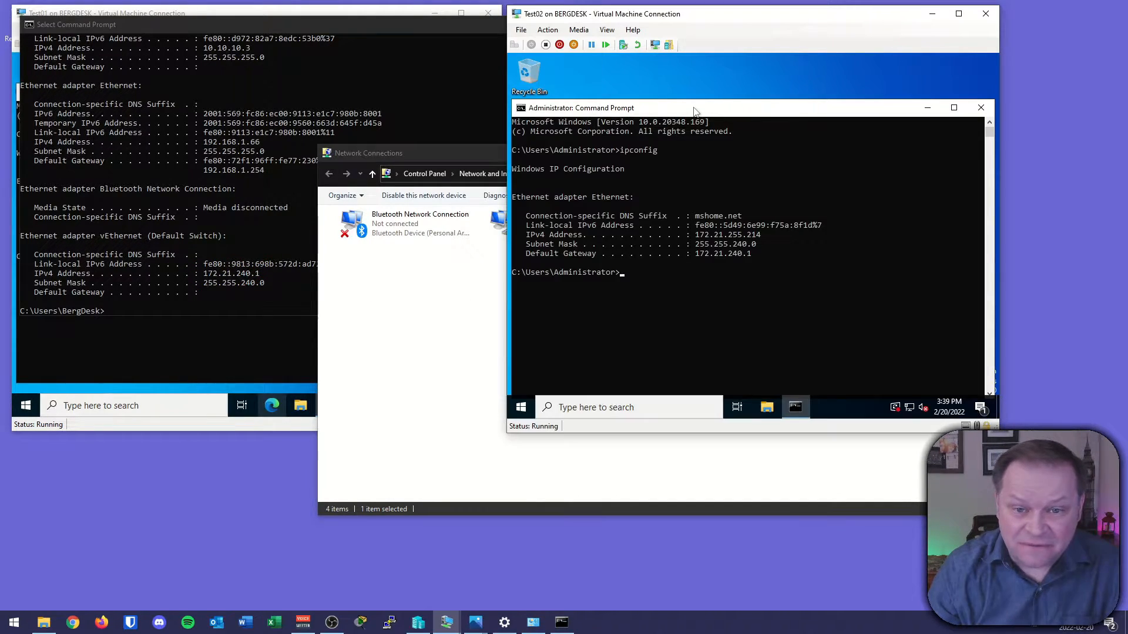
left_click(443, 24)
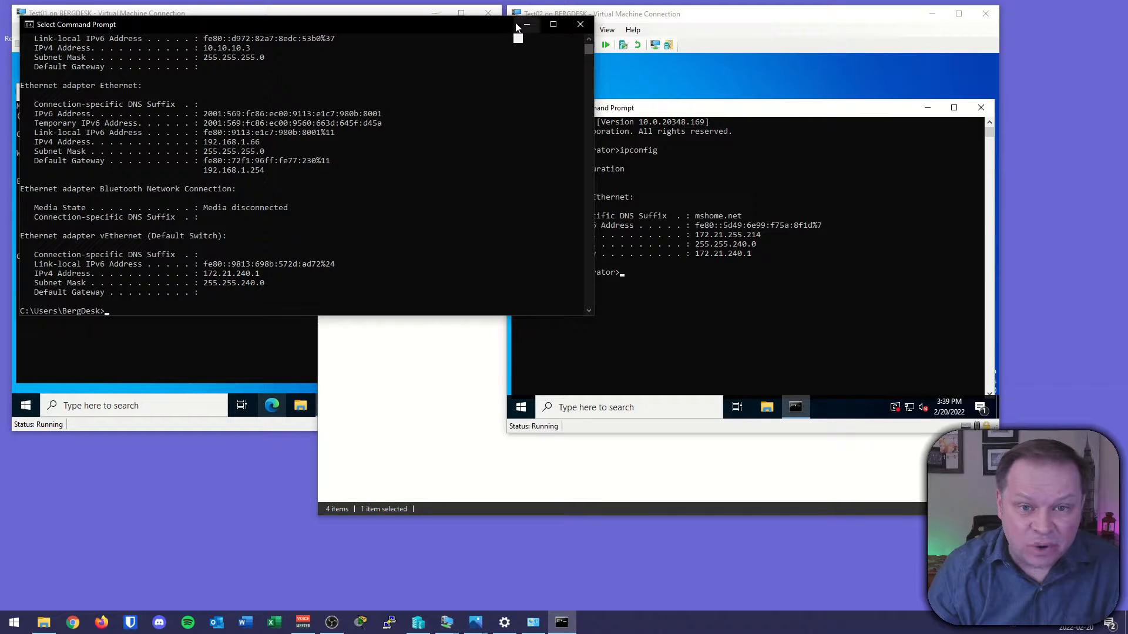
left_click(517, 28)
left_click(411, 90)
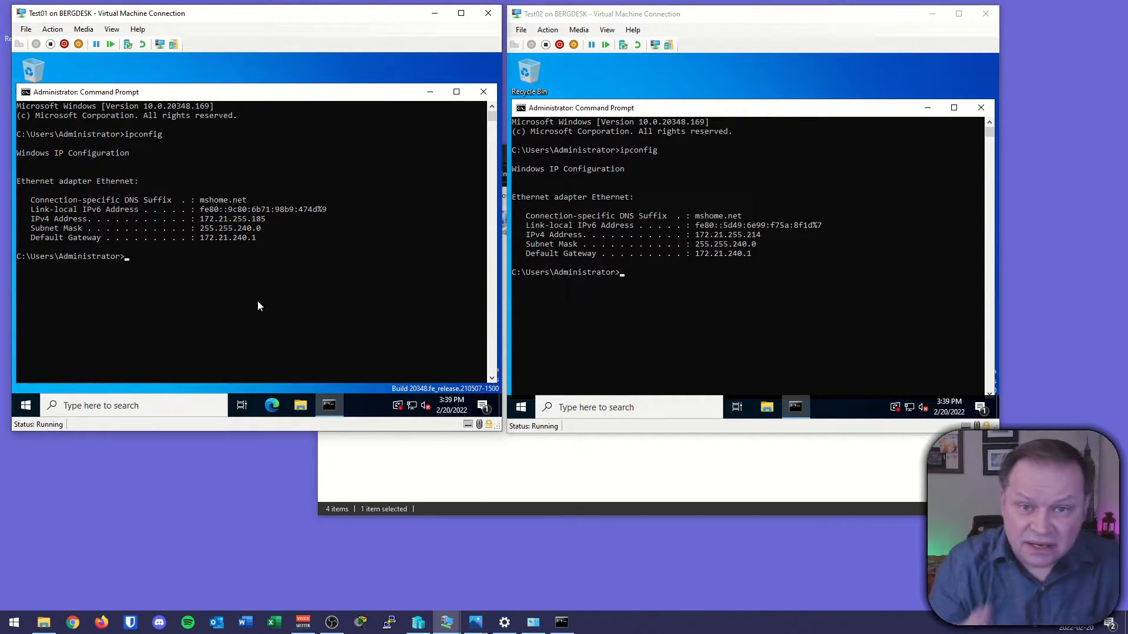
From Test01, ping Test02 at 172.21.255.214.
left_click(164, 266)
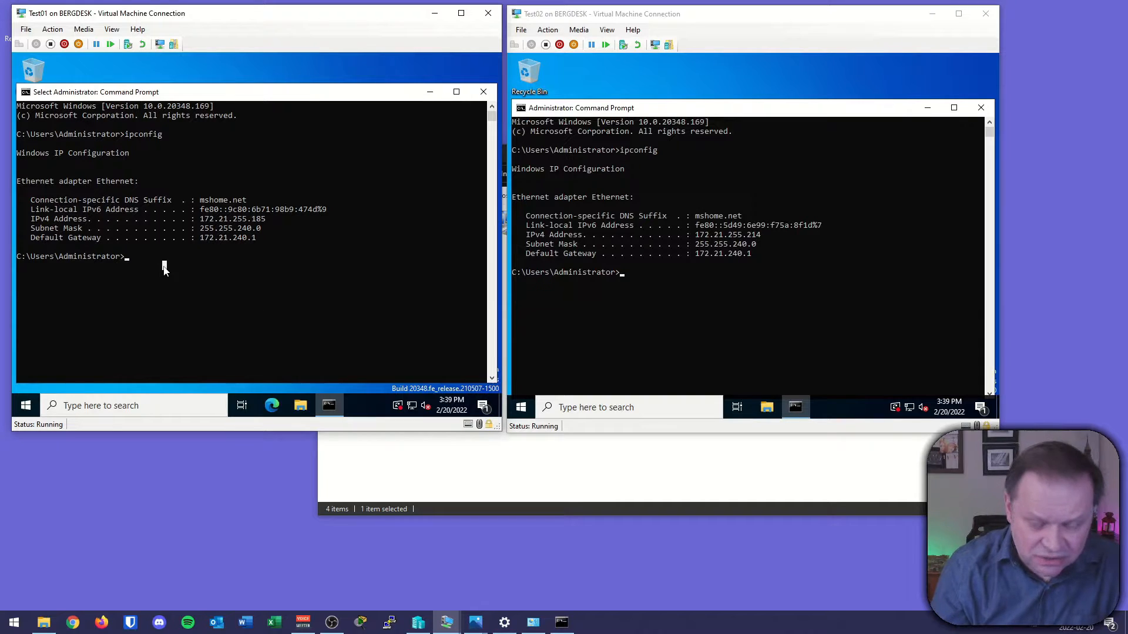
type("ping 17")
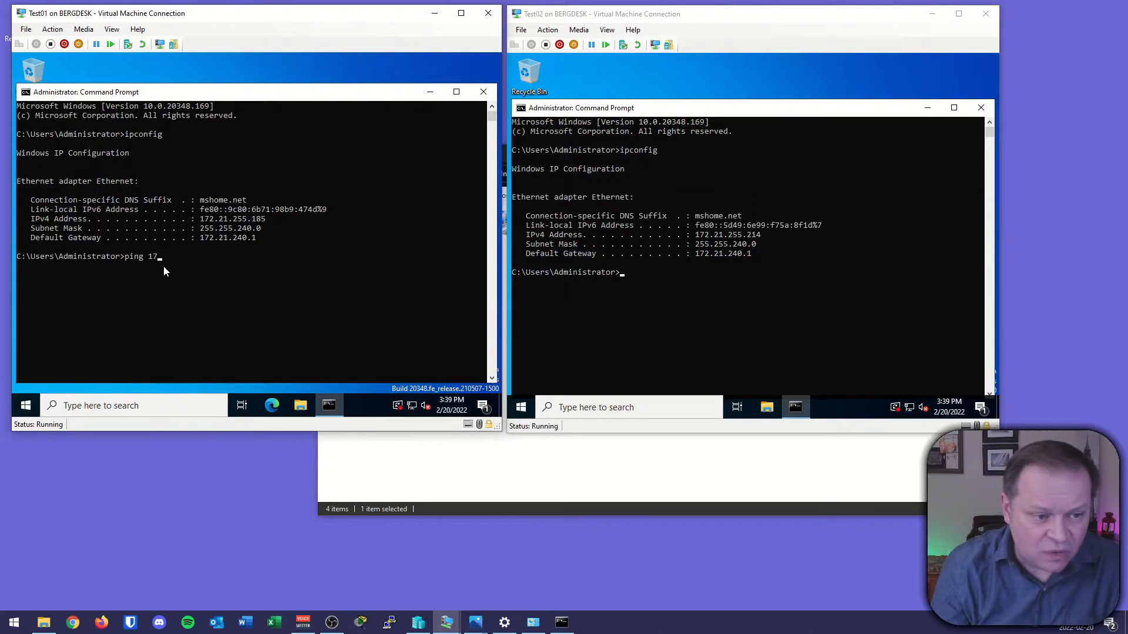
type("2.21.2")
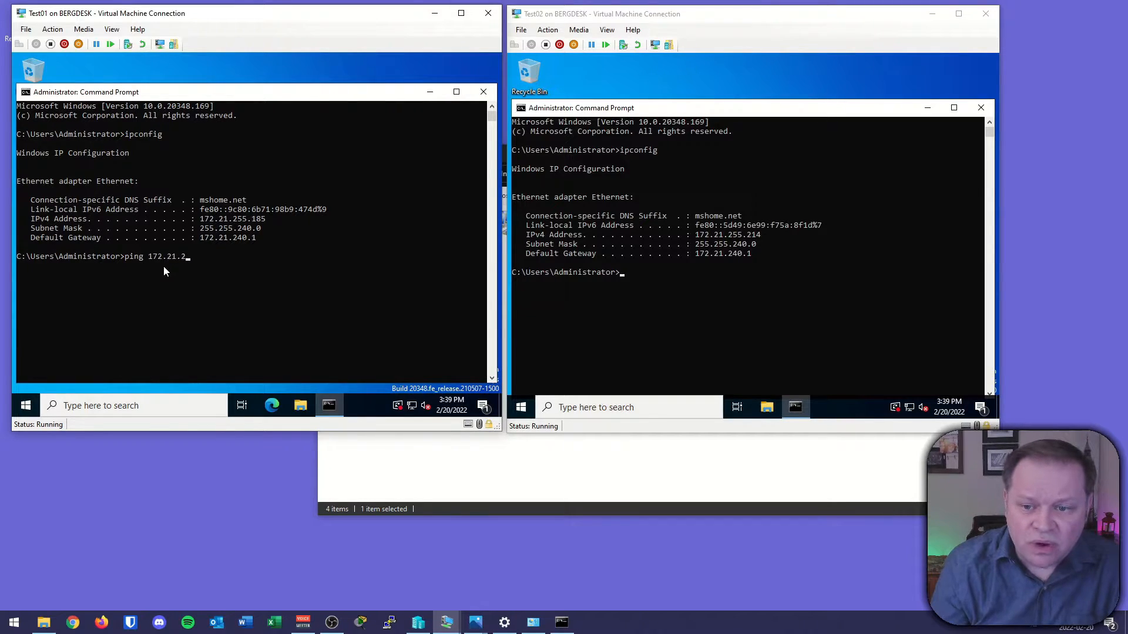
type("55.214")
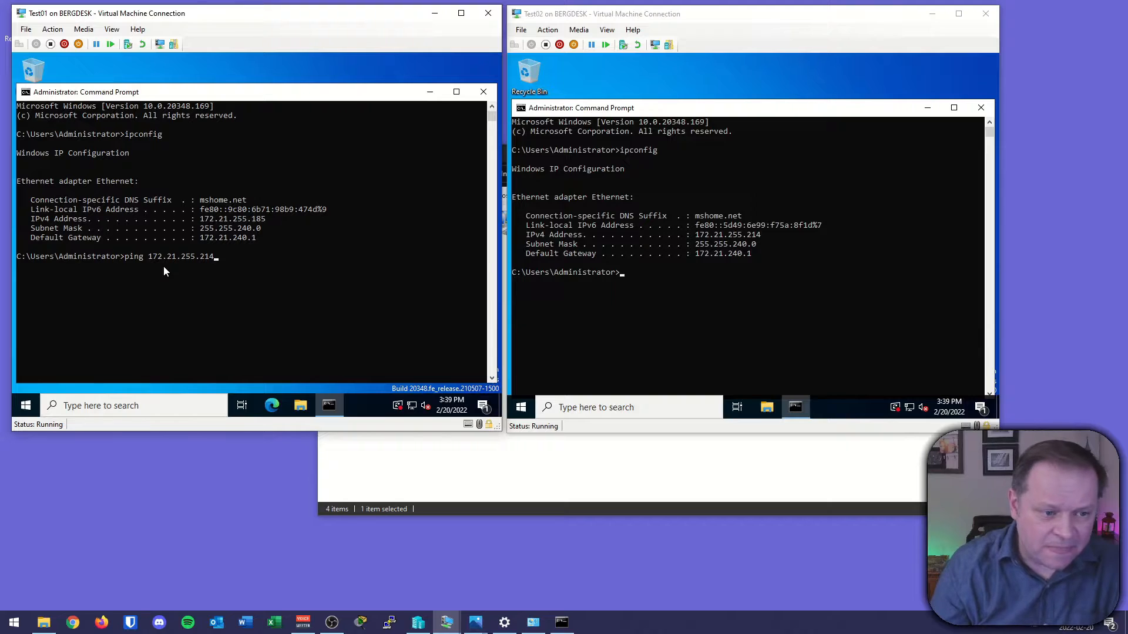
left_click(266, 480)
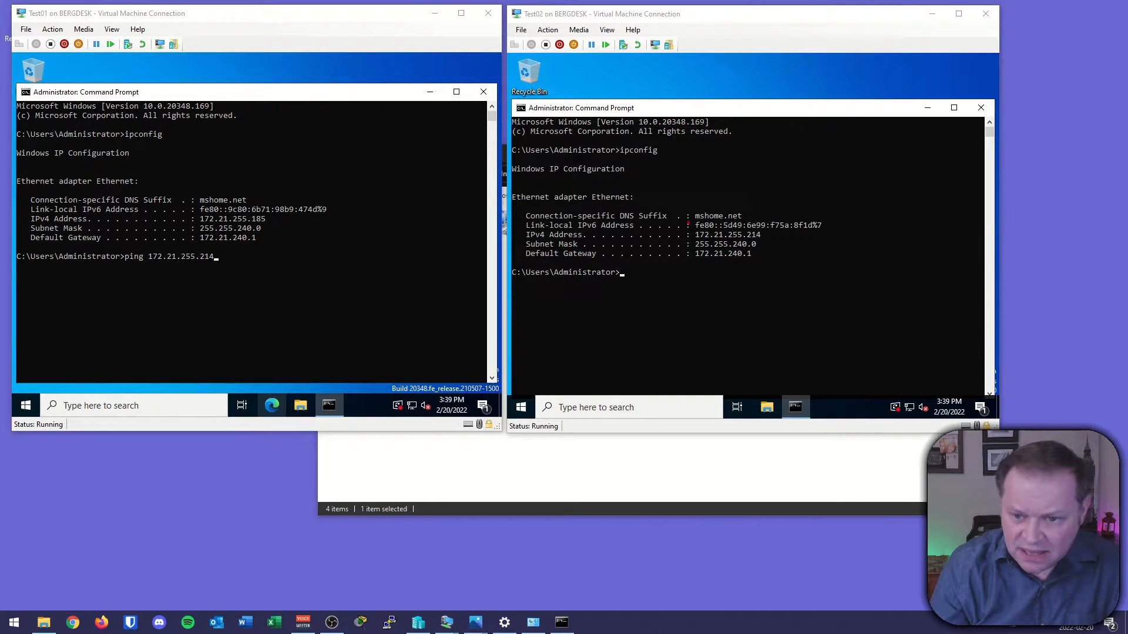
left_click(297, 293)
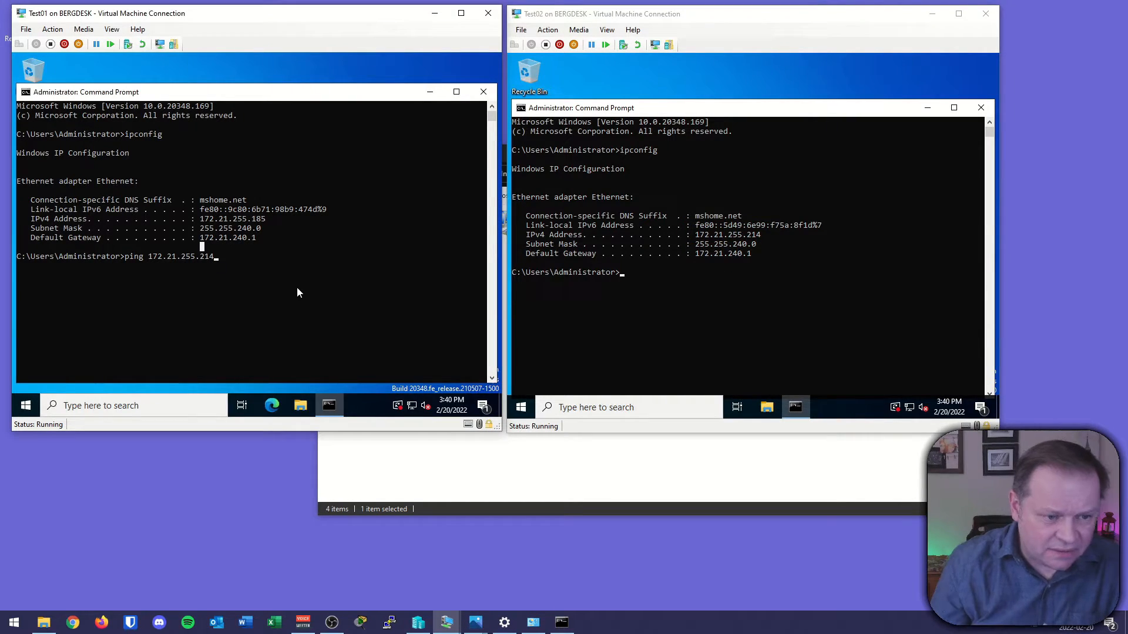
key("Return")
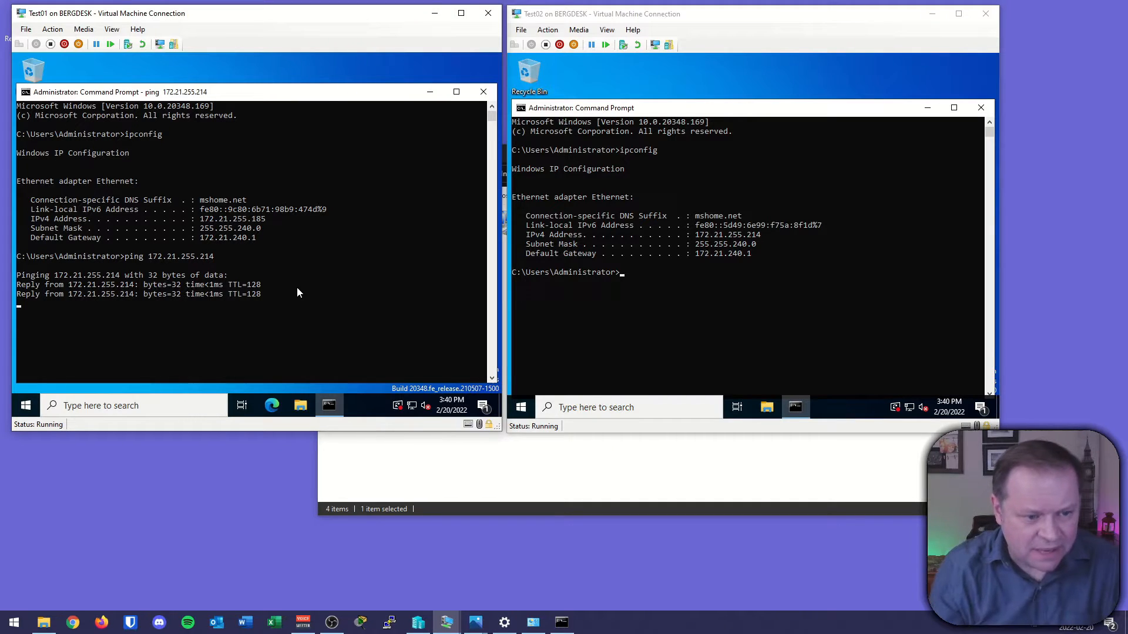
key("Return")
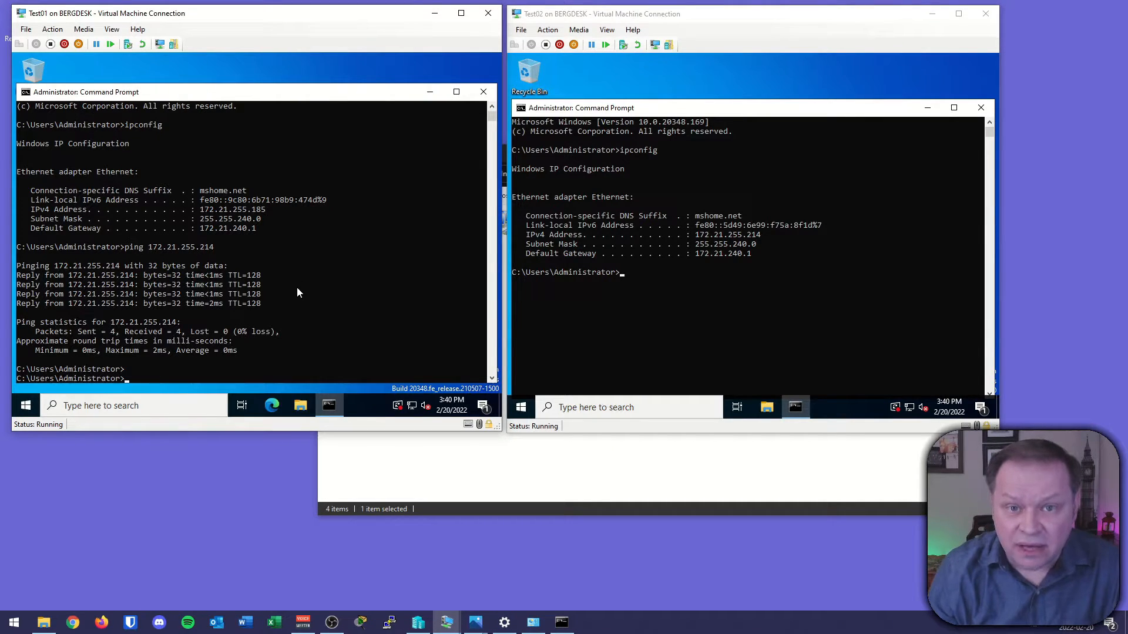
From Test01, ping the Default Switch gateway at 172.21.240.1.
scroll(297, 291, "down", 4)
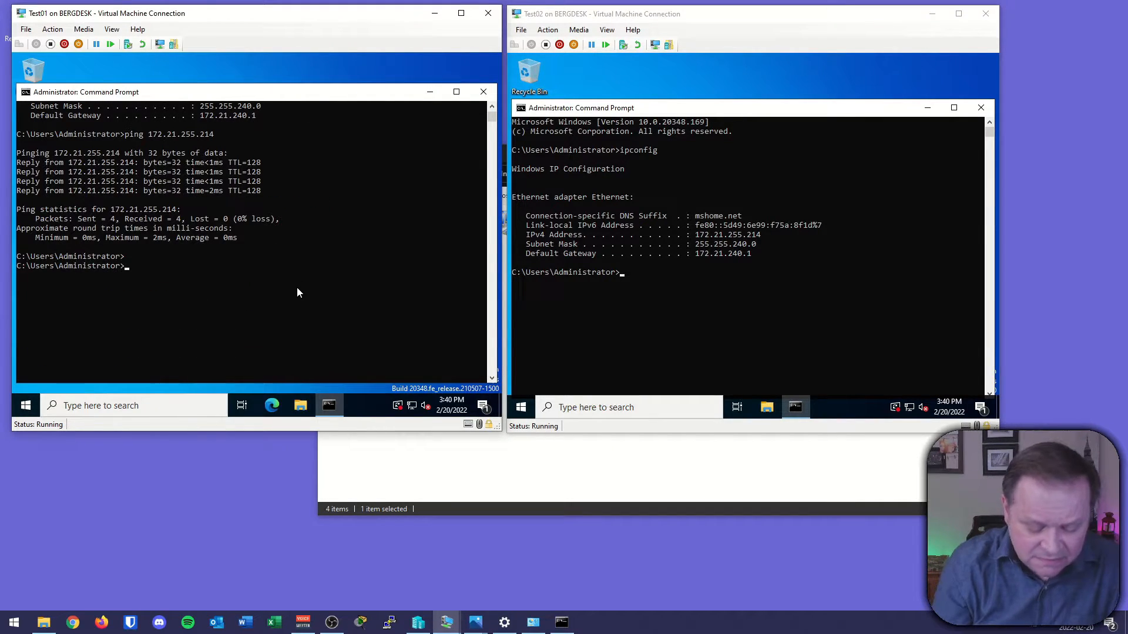
type("ping ")
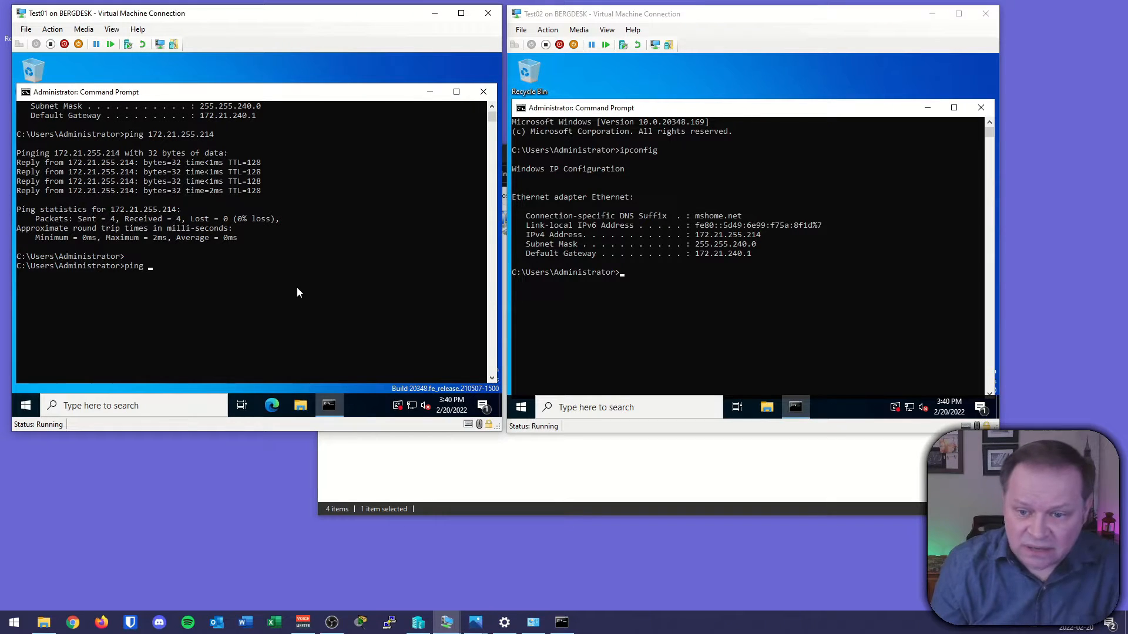
type("172.21.")
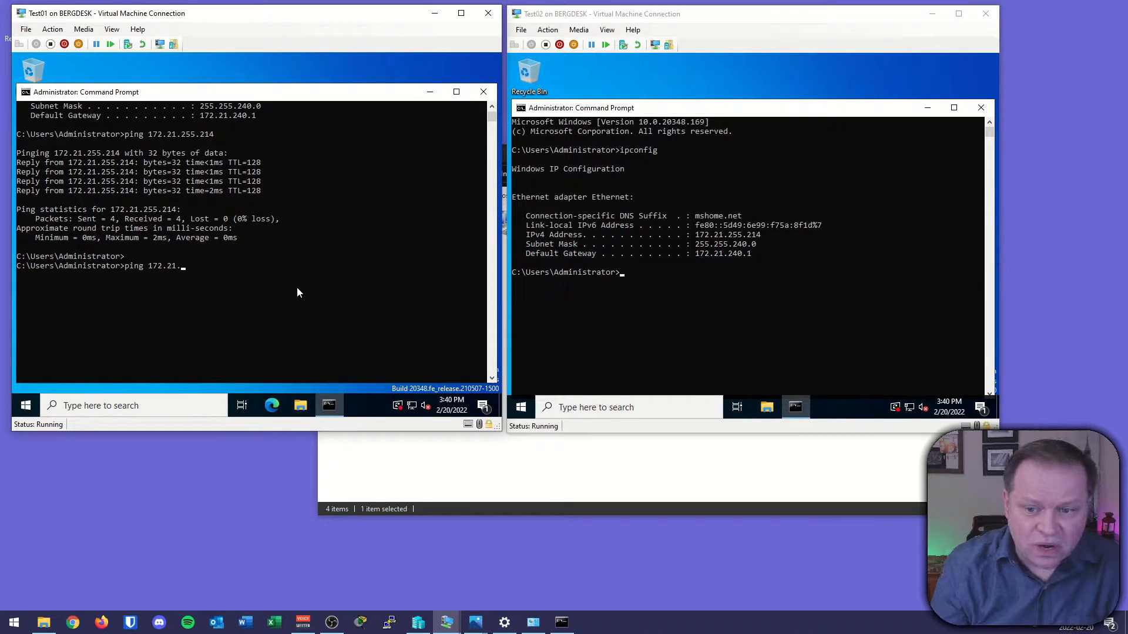
type("240.1")
key("Return")
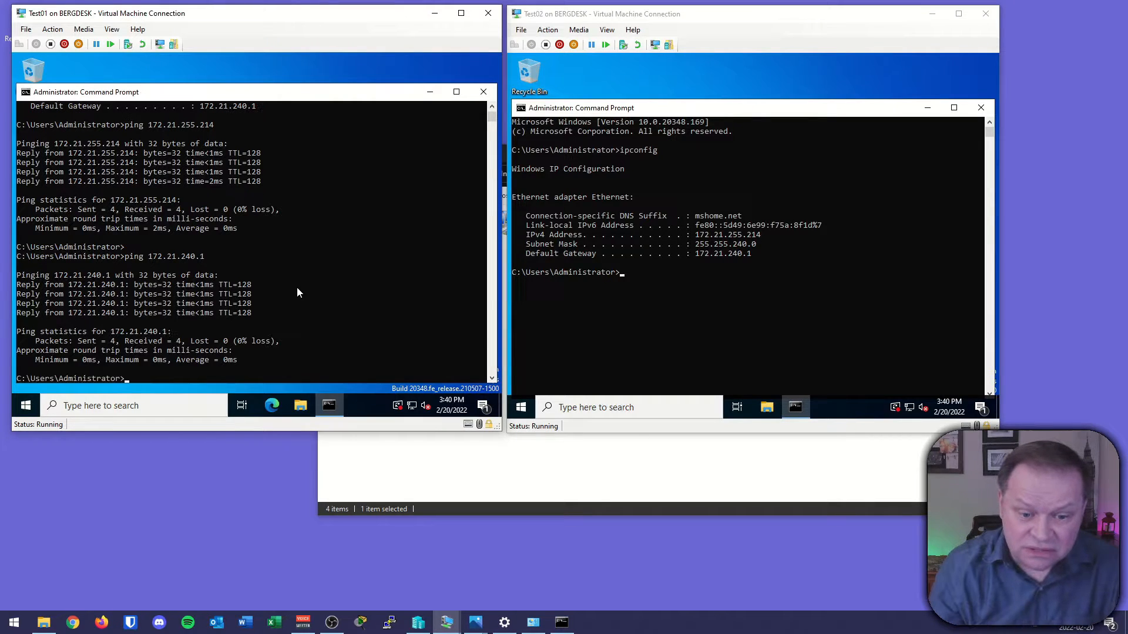
From Test01, ping 8.8.8.8 to test internet access.
scroll(296, 347, "down", 2)
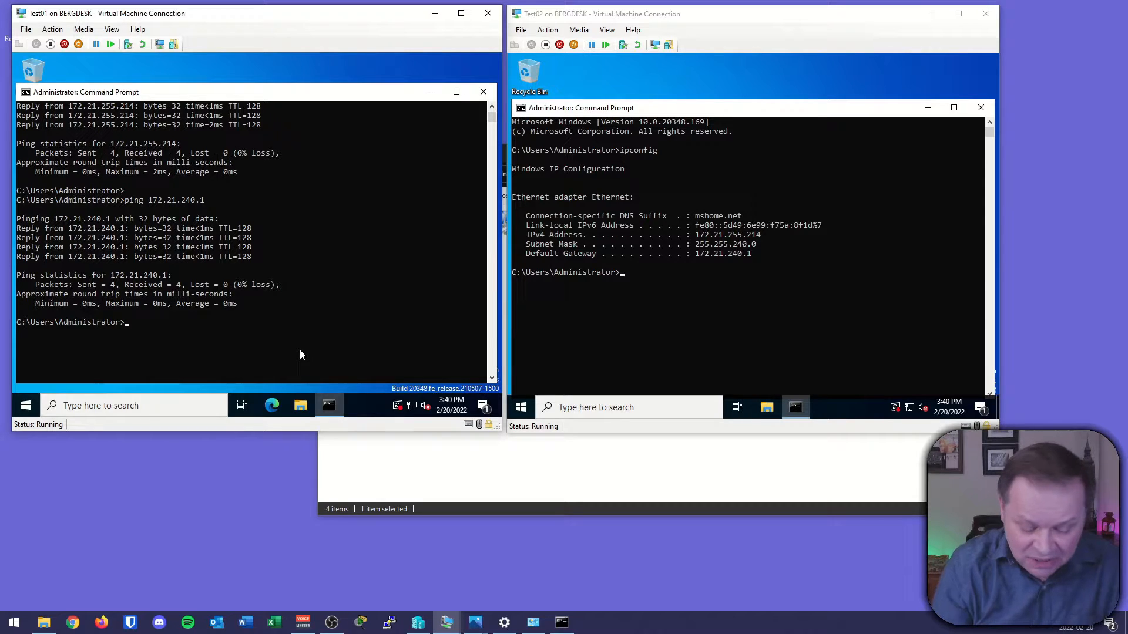
type("ping 8.8.8.8")
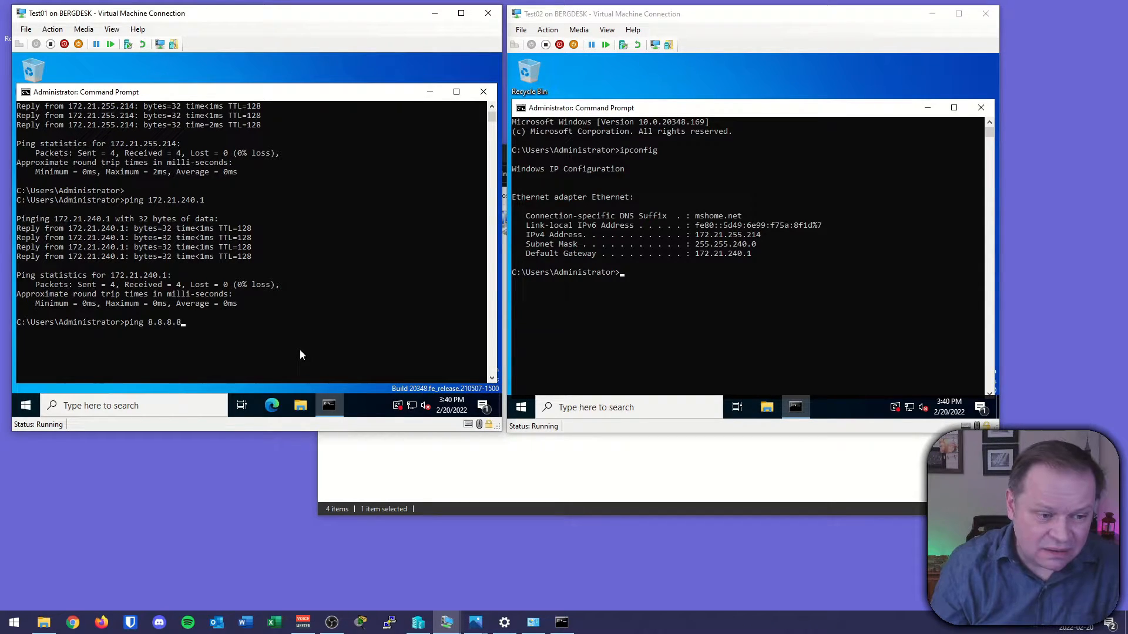
key("Return")
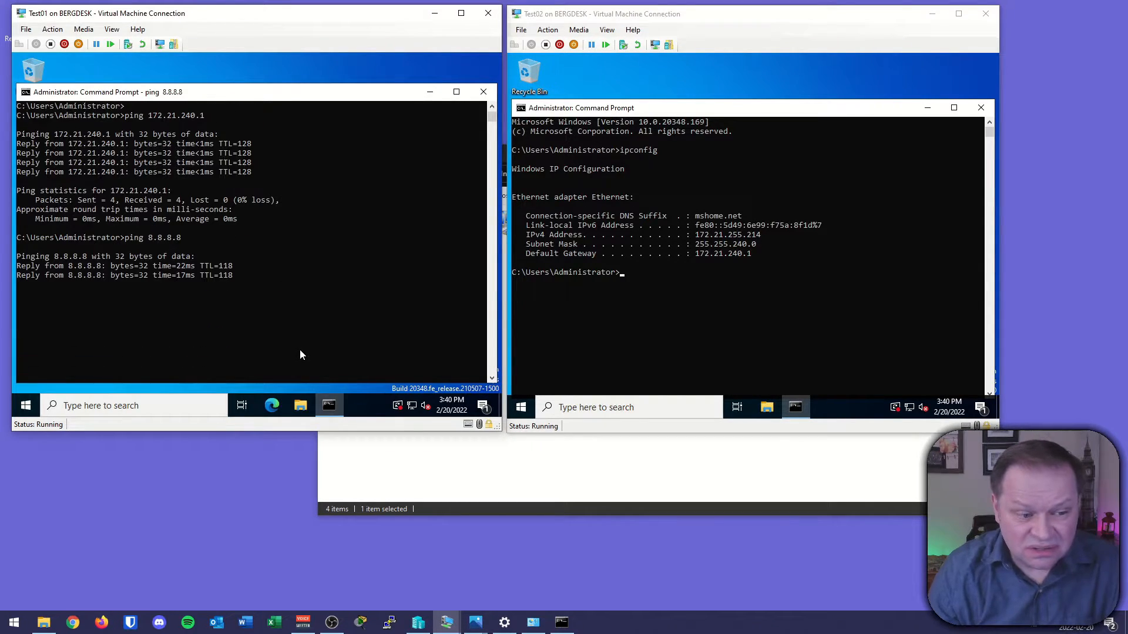
mouse_move(479, 622)
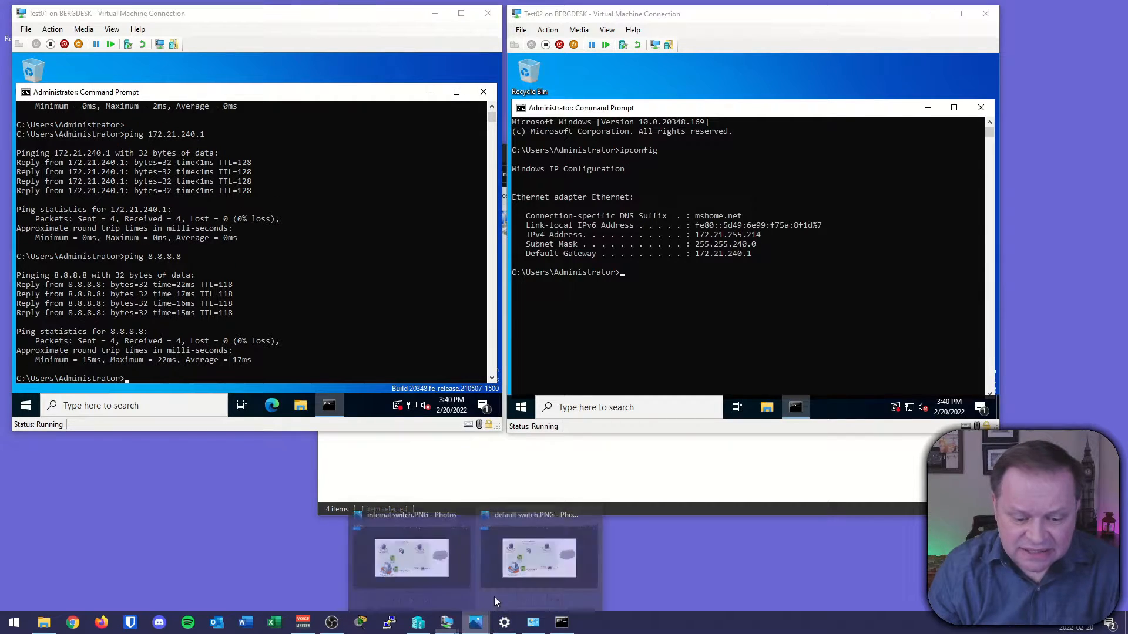
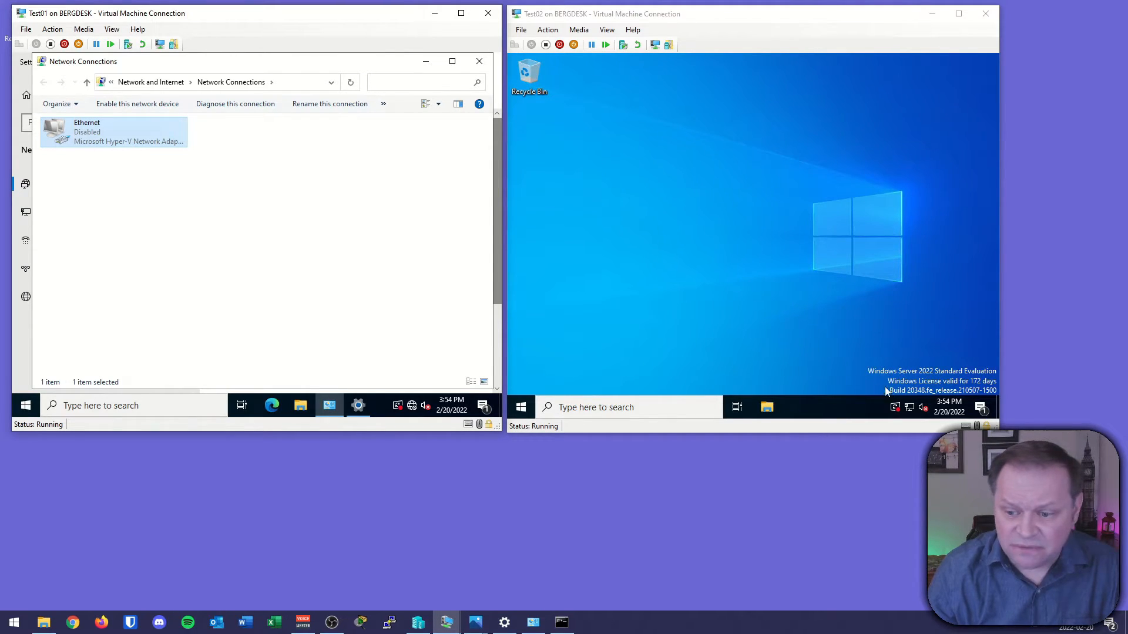
Open Test02's network adapter options and disable its Ethernet adapter.
right_click(912, 411)
left_click(898, 392)
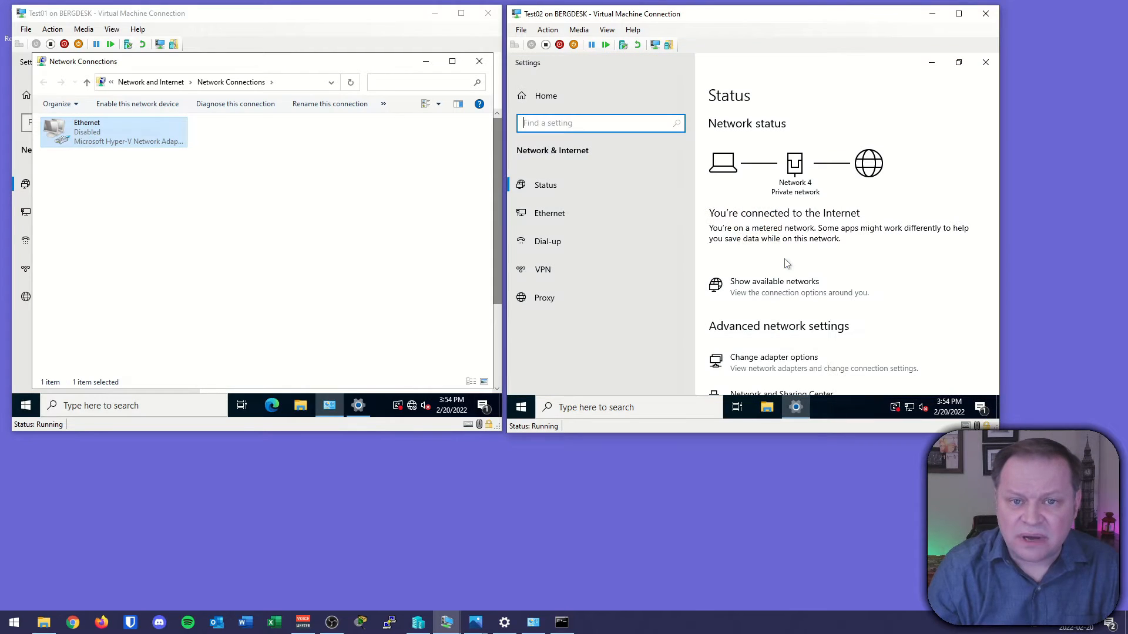
left_click(787, 358)
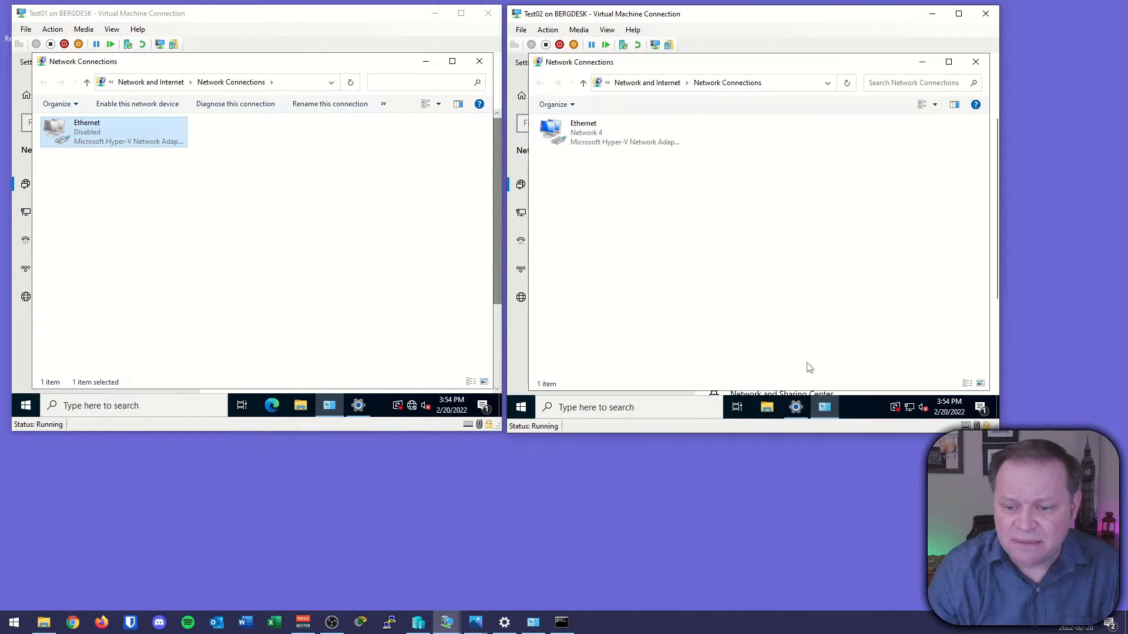
right_click(600, 147)
left_click(630, 155)
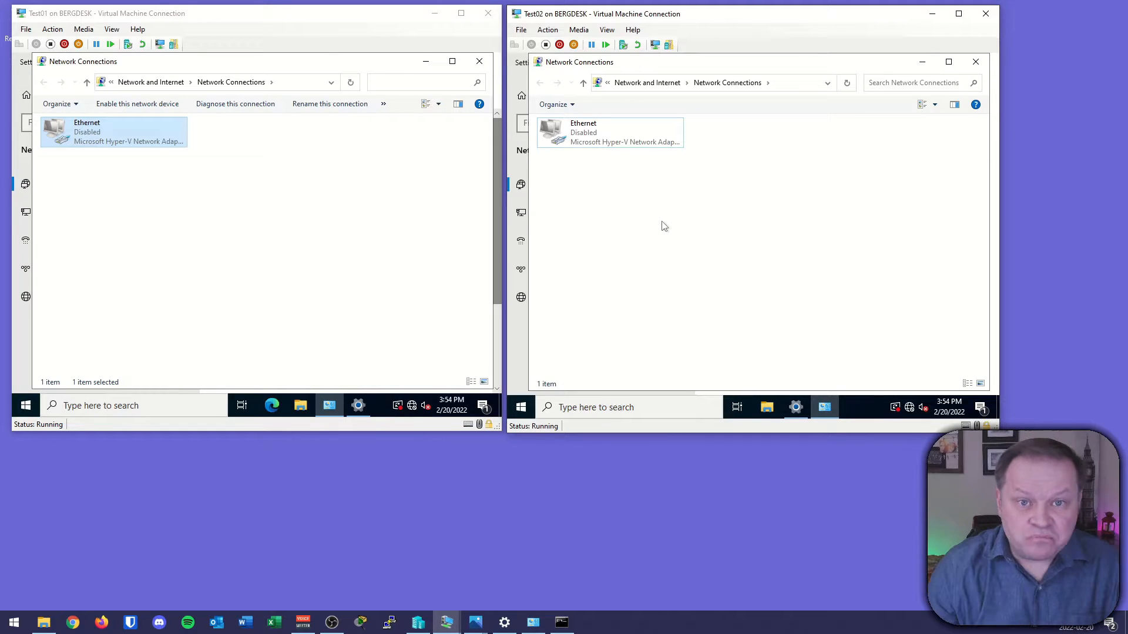
Open the Virtual Switch Manager in Hyper-V Manager and review the existing Default, Private and Internal switches.
left_click(417, 622)
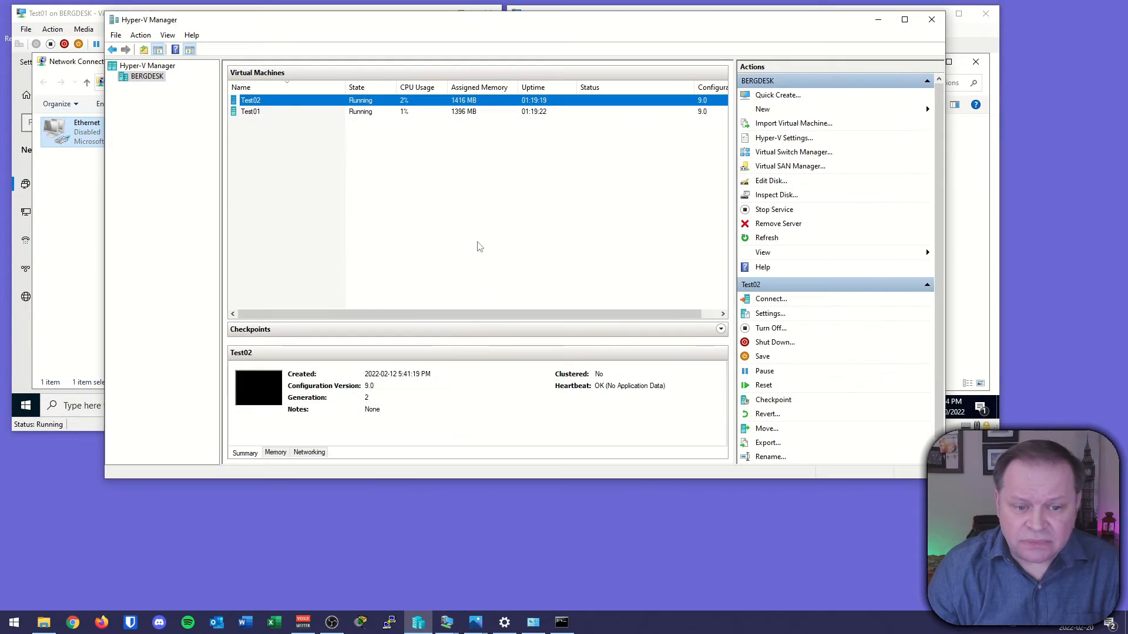
left_click(525, 189)
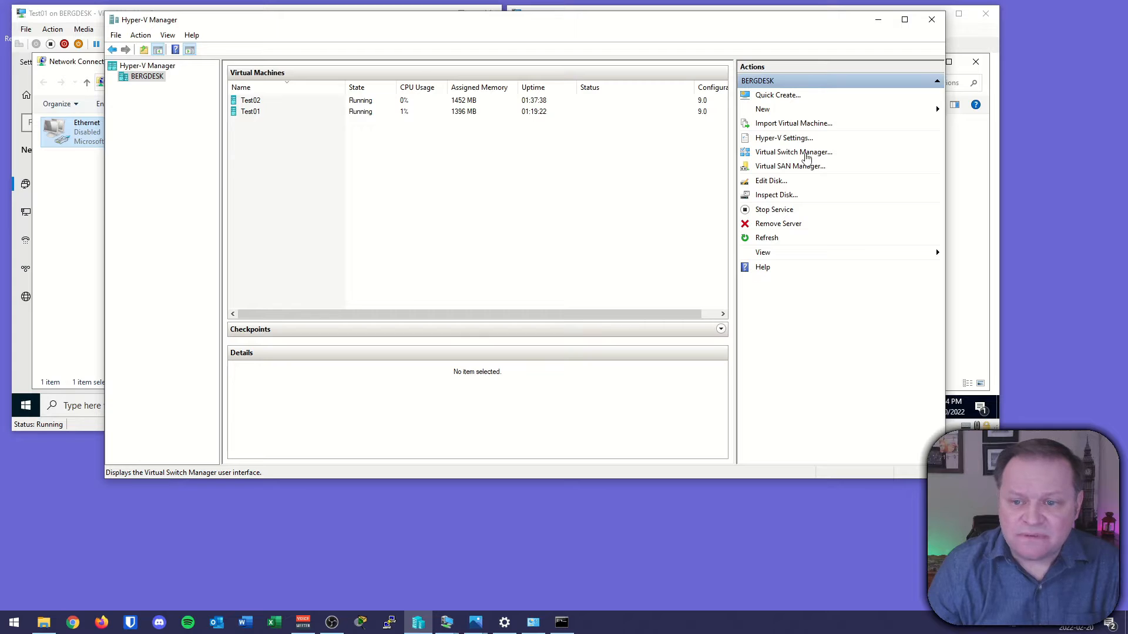
left_click(806, 153)
left_click_drag(682, 111, 639, 95)
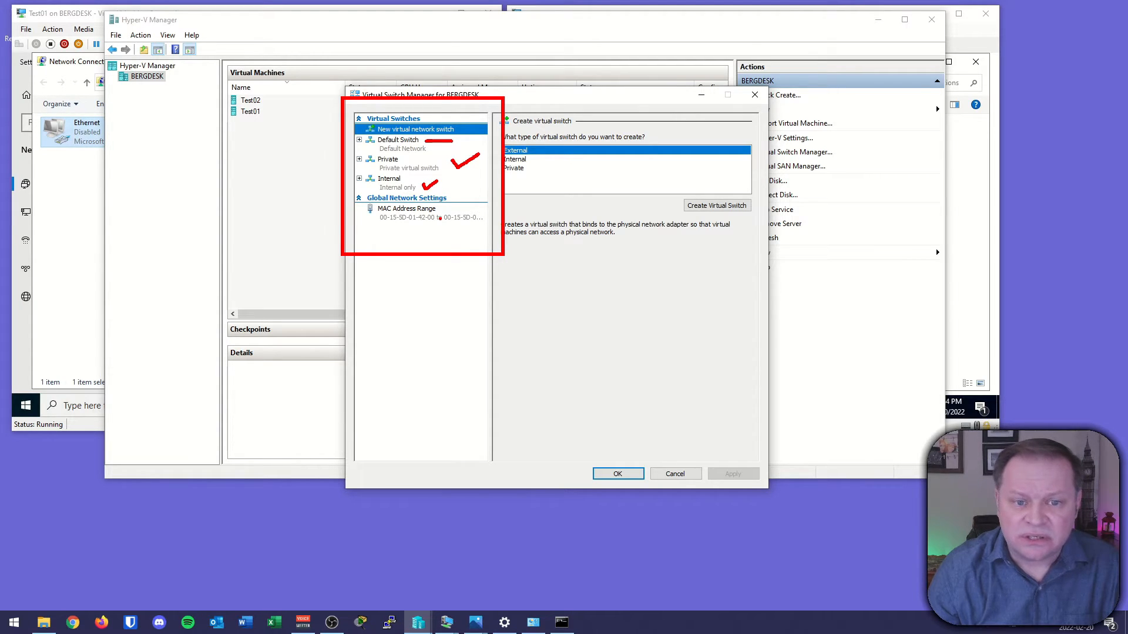
key("Escape")
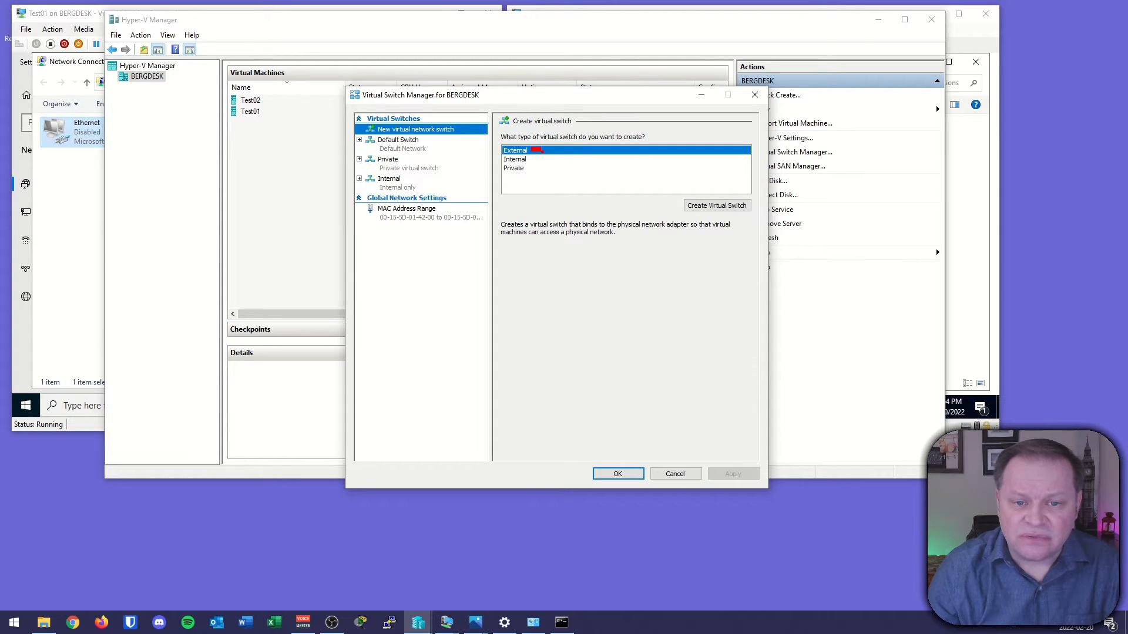
Create a new External virtual switch named External on the Intel(R) I211 Gigabit Network Connection.
left_click(712, 206)
key("Tab")
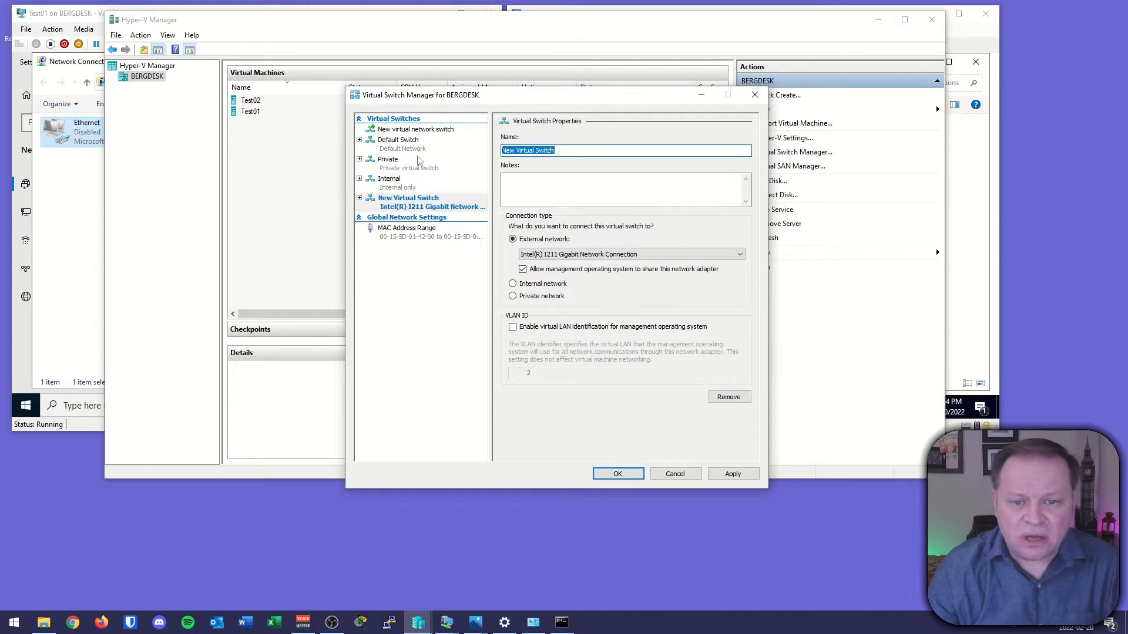
type("External")
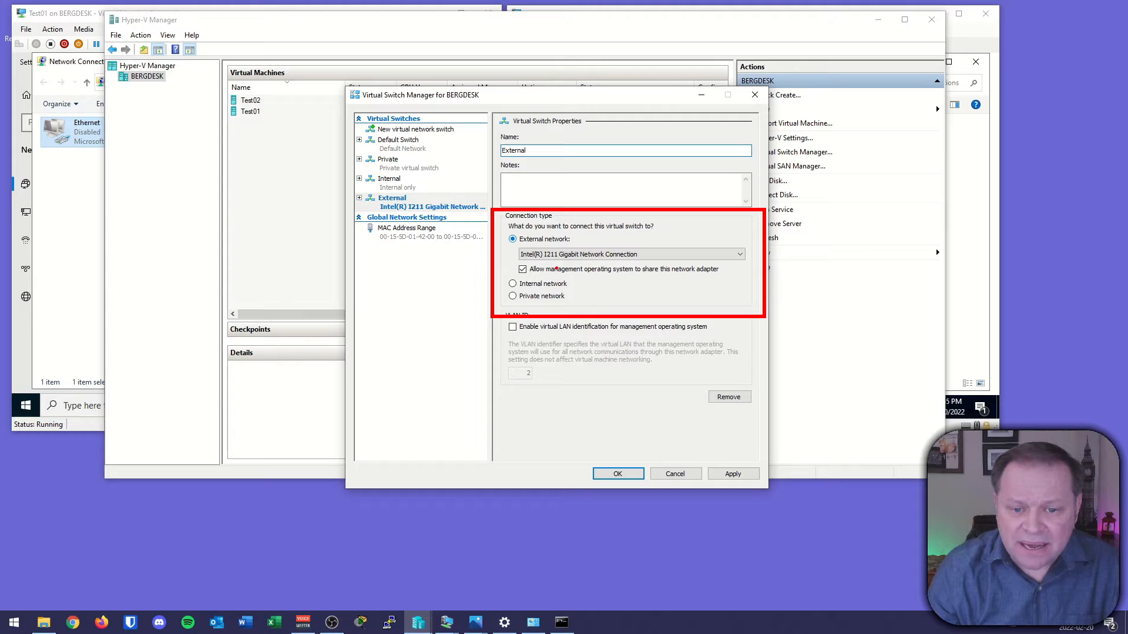
Apply the External switch, accept the network disruption warning, and close the Virtual Switch Manager.
left_click_drag(557, 265, 605, 265)
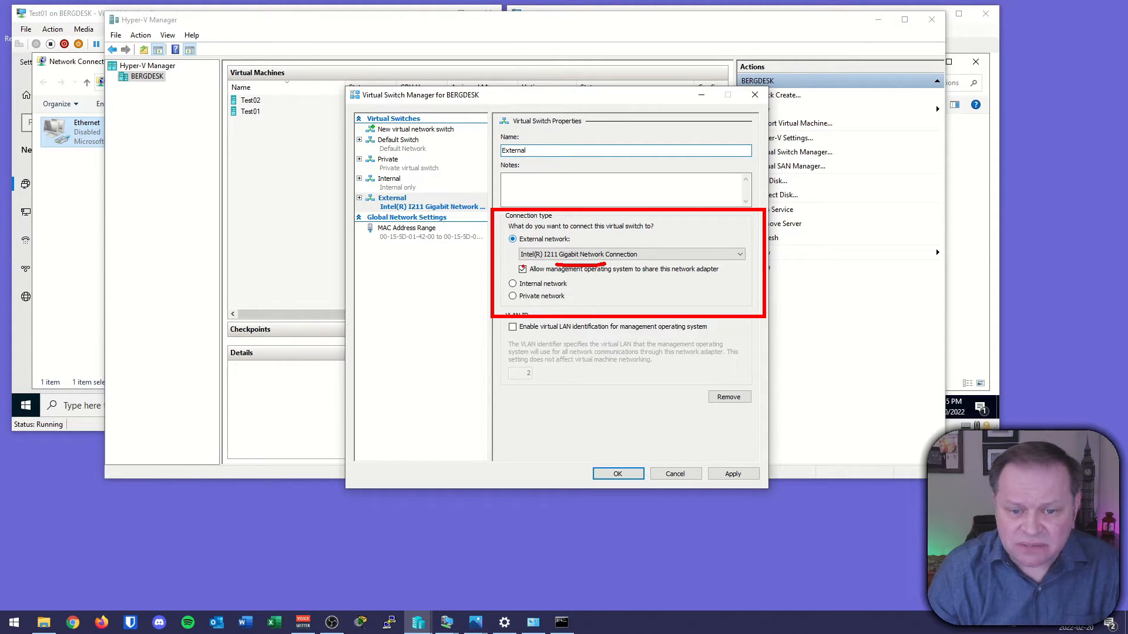
left_click_drag(537, 262, 507, 264)
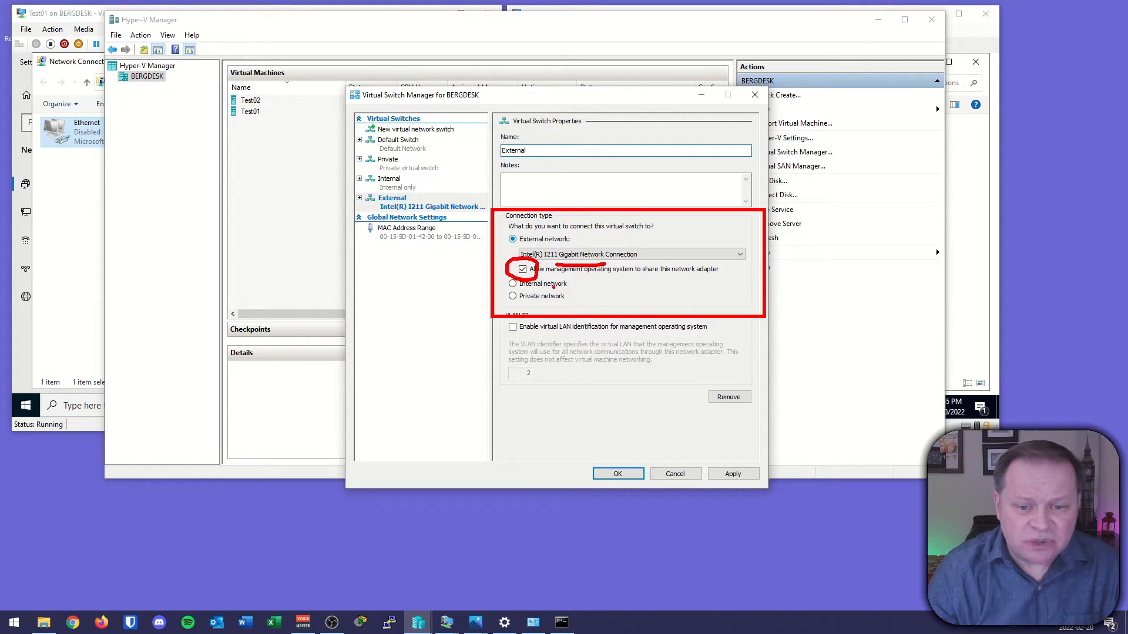
key("Escape")
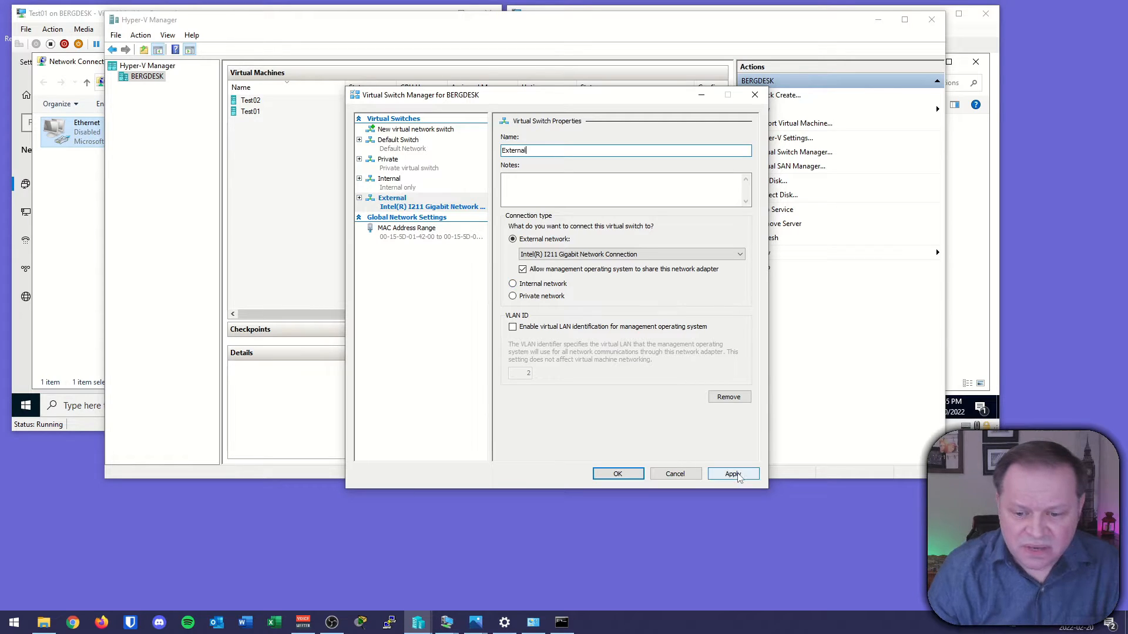
left_click(732, 476)
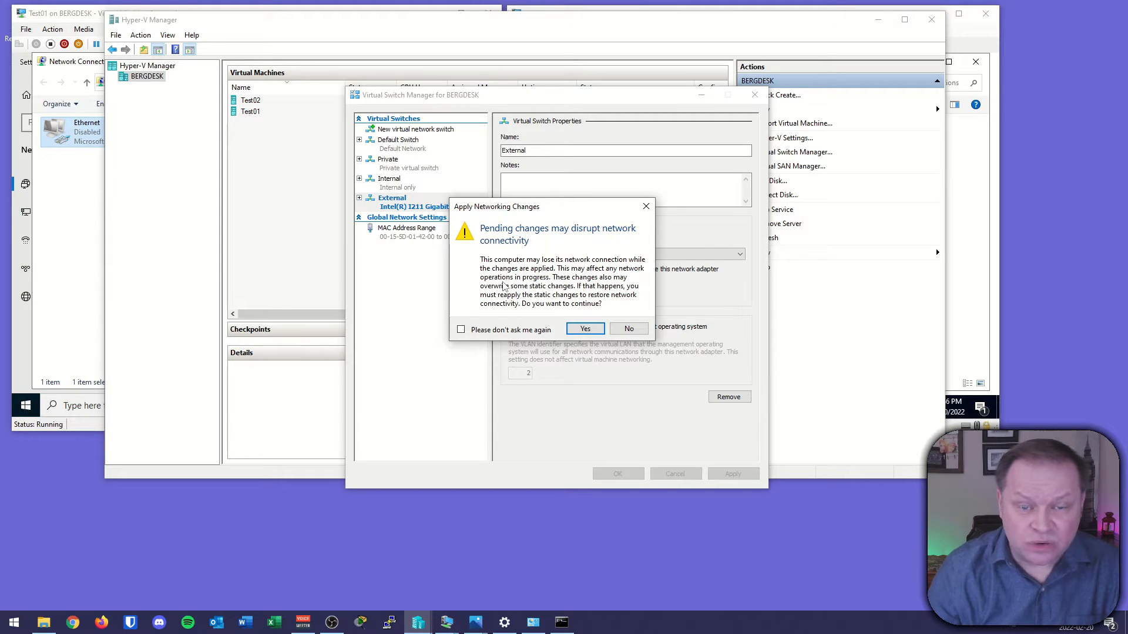
left_click(585, 329)
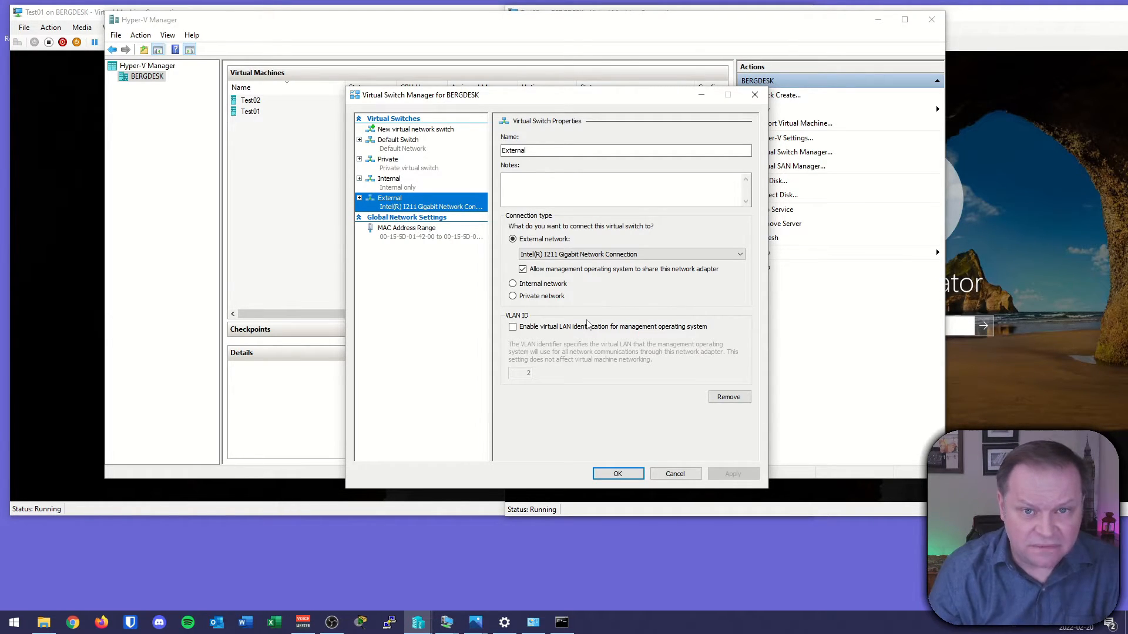
left_click(617, 474)
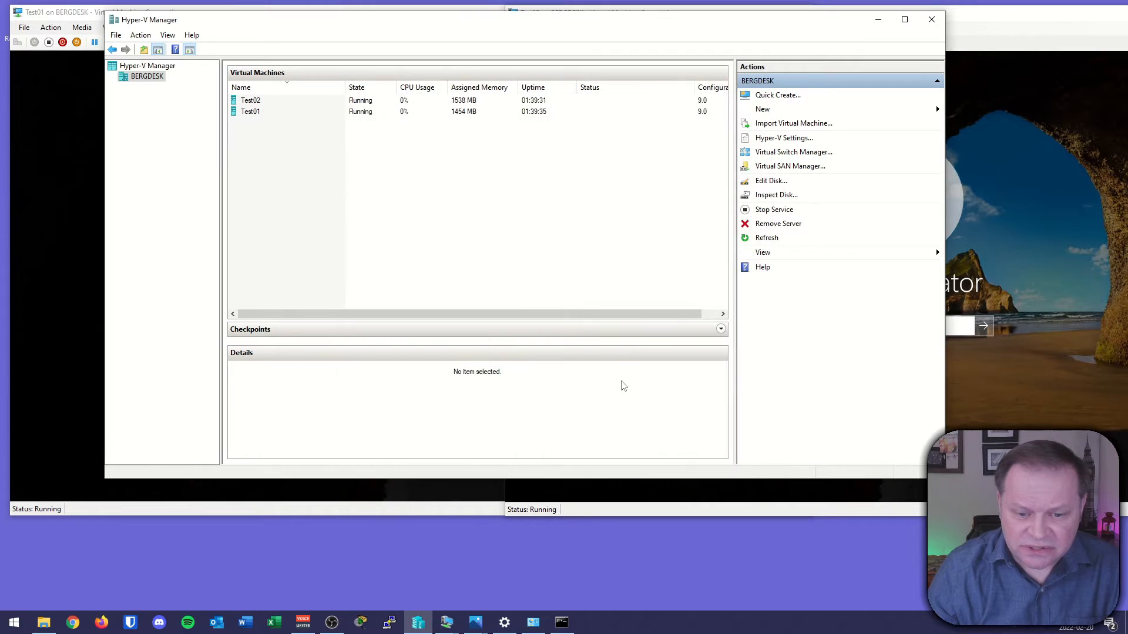
Open the host's Network Connections and examine the vEthernet External, Default Switch and Internal adapters.
left_click(508, 623)
left_click(533, 623)
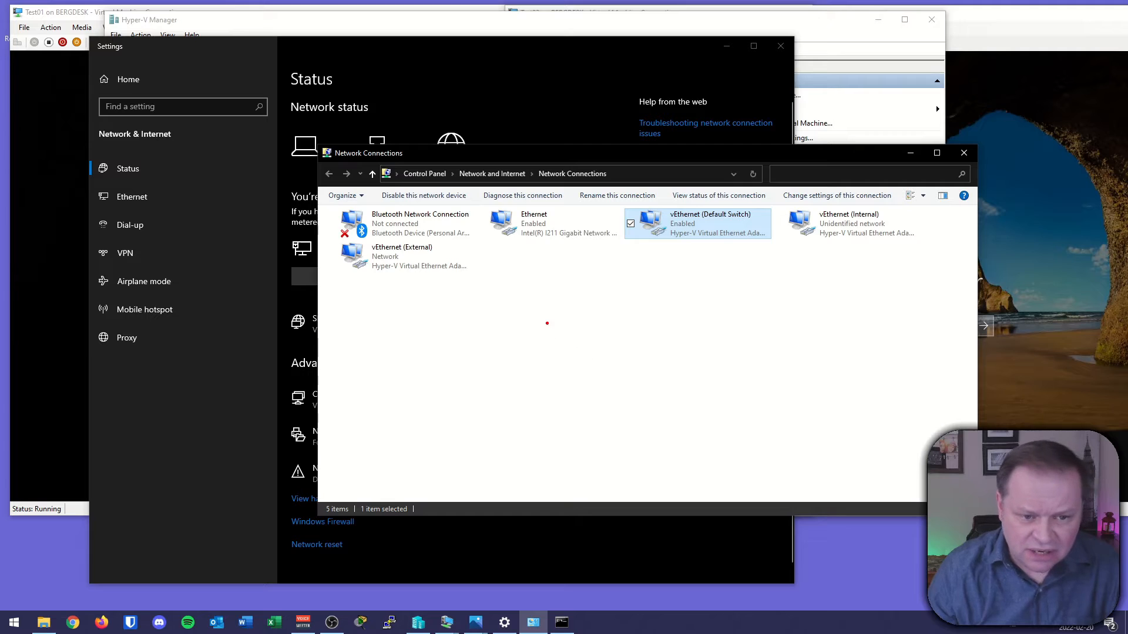
mouse_move(327, 288)
left_mouse_down()
mouse_move(406, 240)
mouse_move(481, 233)
left_mouse_up()
left_click_drag(399, 303, 418, 298)
left_click_drag(407, 254, 424, 256)
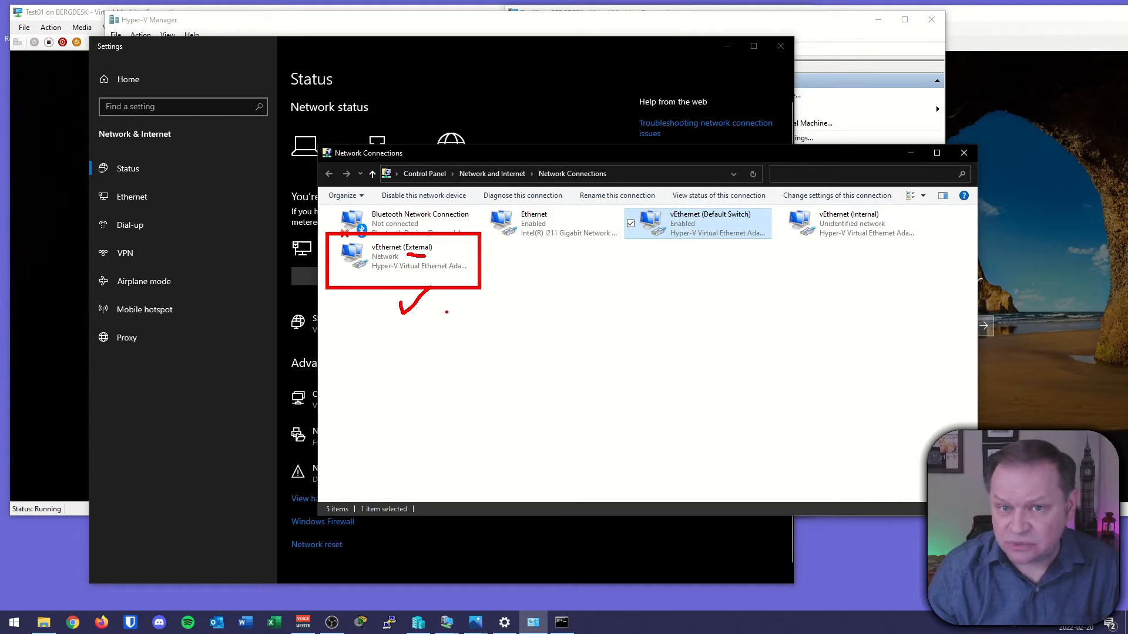
left_click_drag(693, 252, 718, 242)
mouse_move(841, 254)
left_mouse_down()
mouse_move(853, 262)
mouse_move(871, 240)
left_mouse_up()
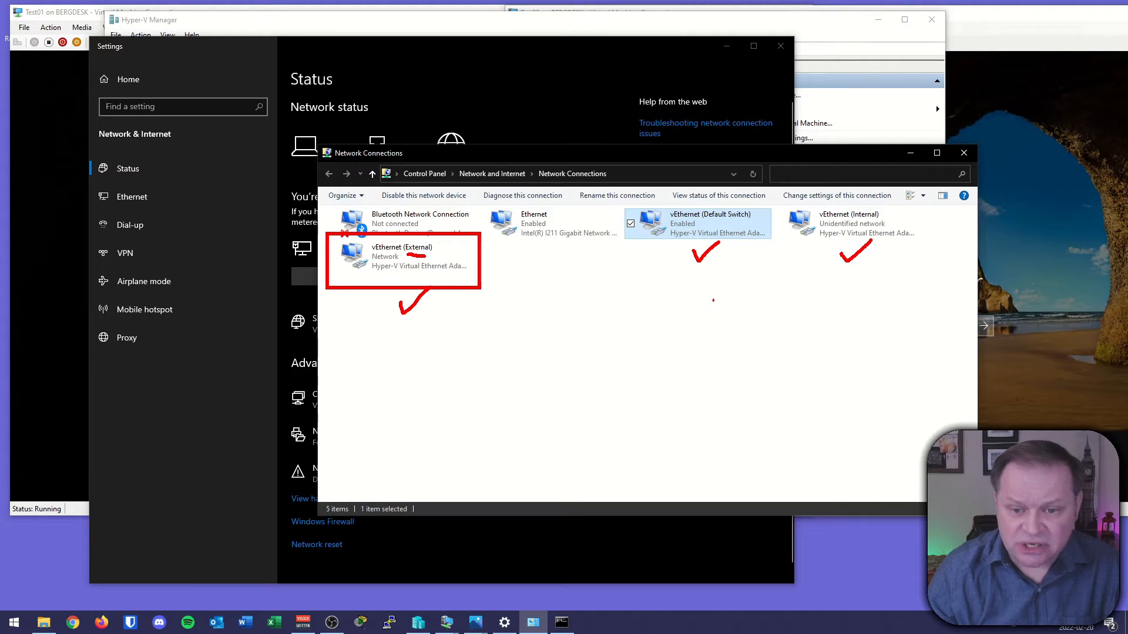
key("Escape")
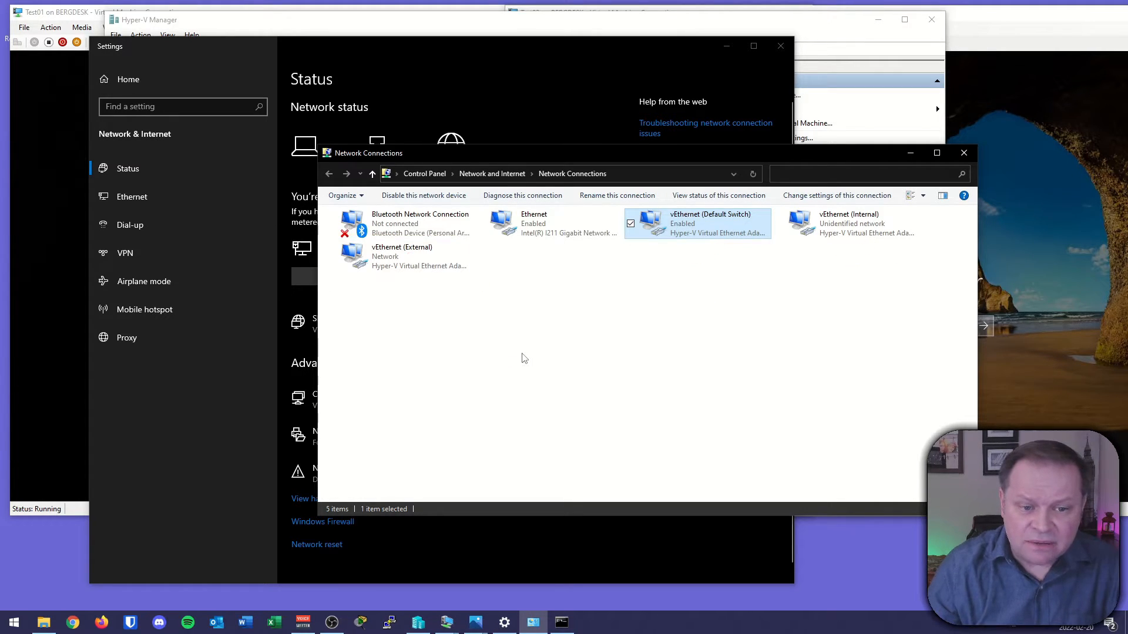
Open the IPv4 properties of the vEthernet (External) adapter to inspect them, then cancel.
right_click(386, 257)
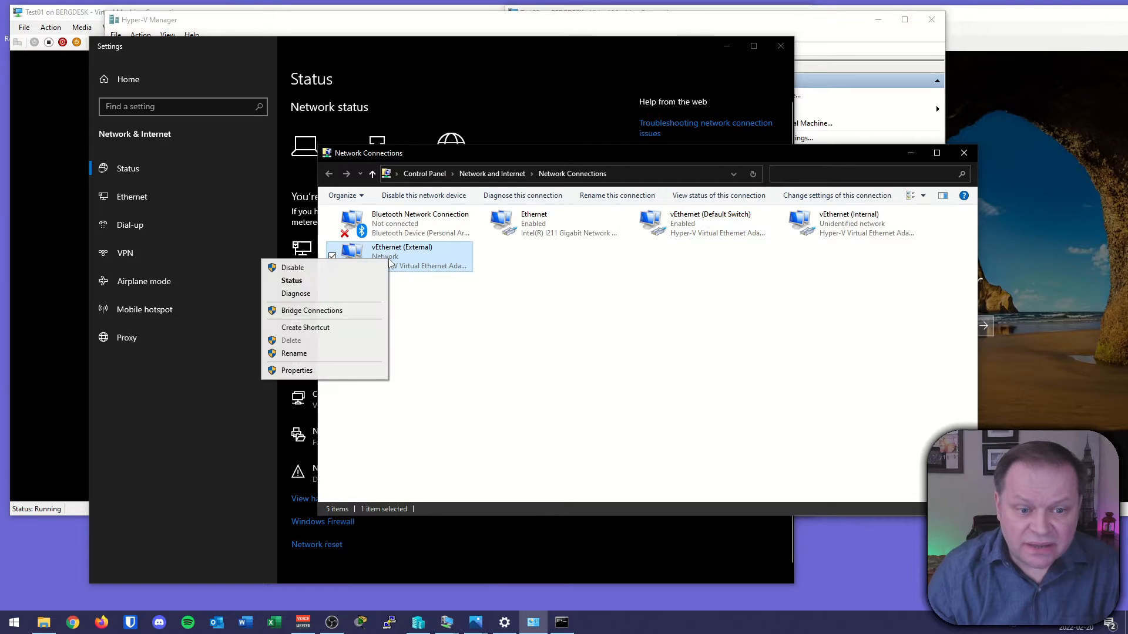
left_click(313, 369)
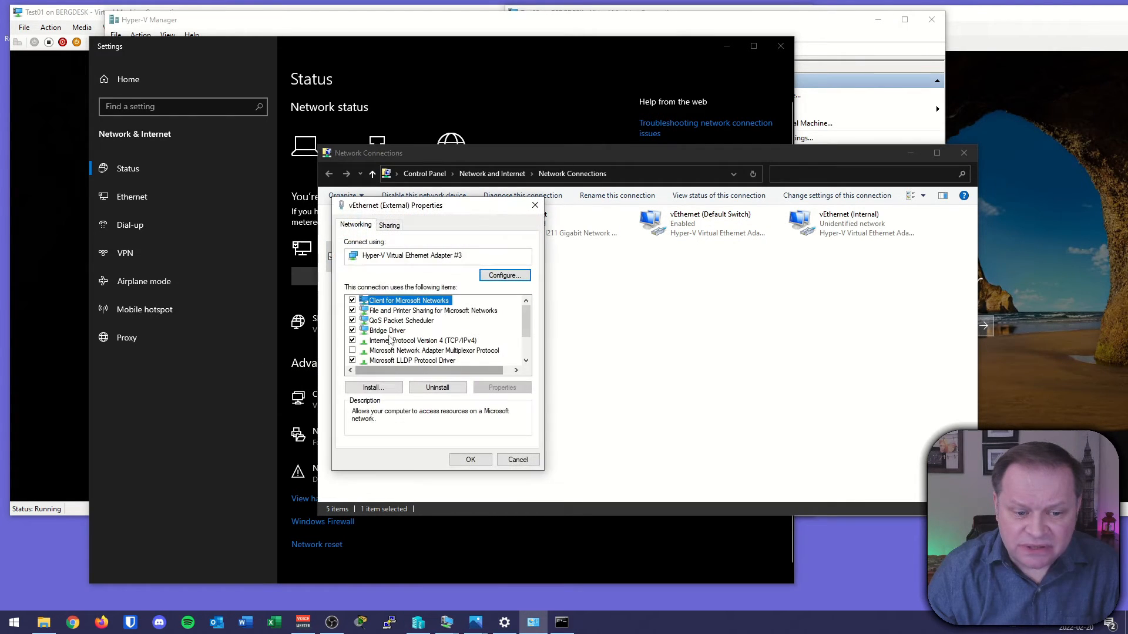
left_click(412, 343)
double_click(411, 342)
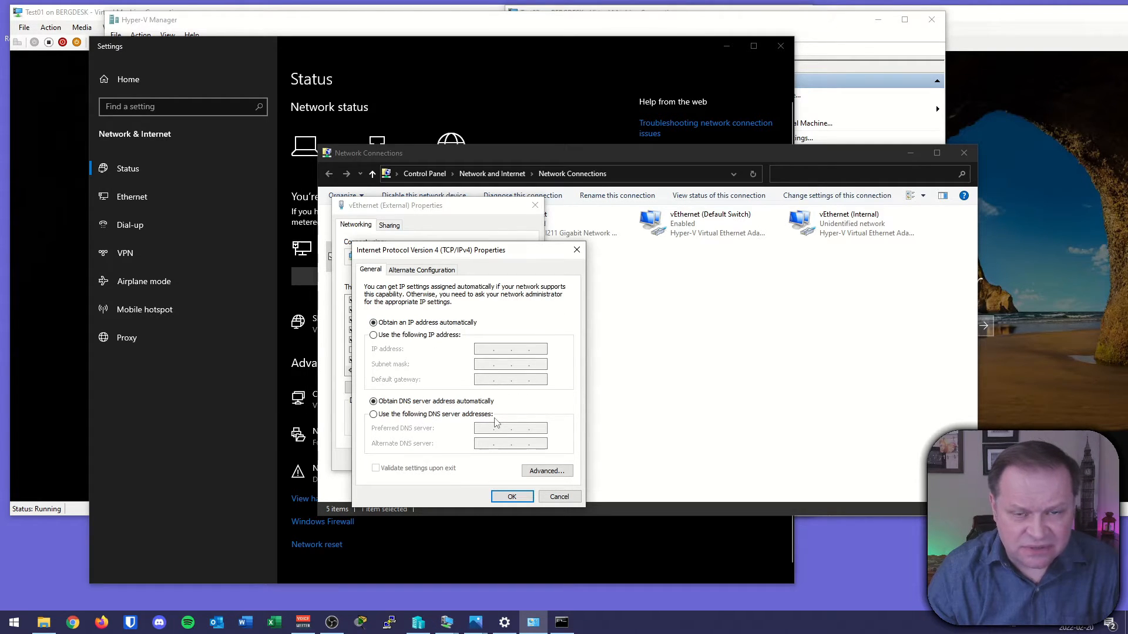
left_click(560, 496)
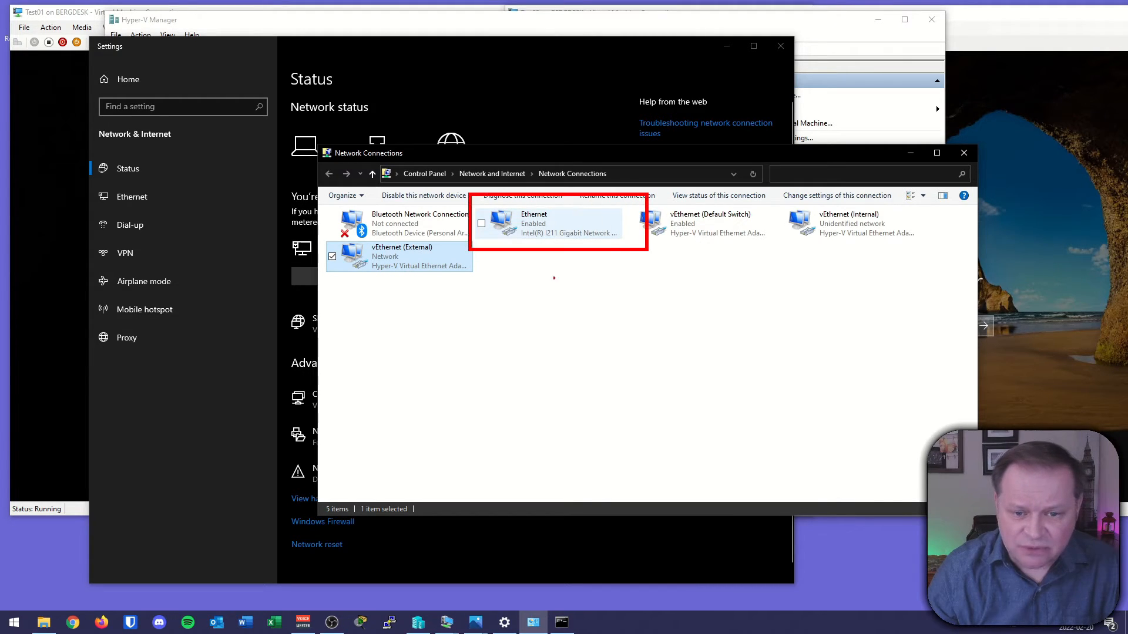
Examine the host's physical Ethernet adapter, then minimize Network Connections and return to Hyper-V Manager.
left_click_drag(551, 284, 547, 332)
left_click_drag(526, 241, 582, 239)
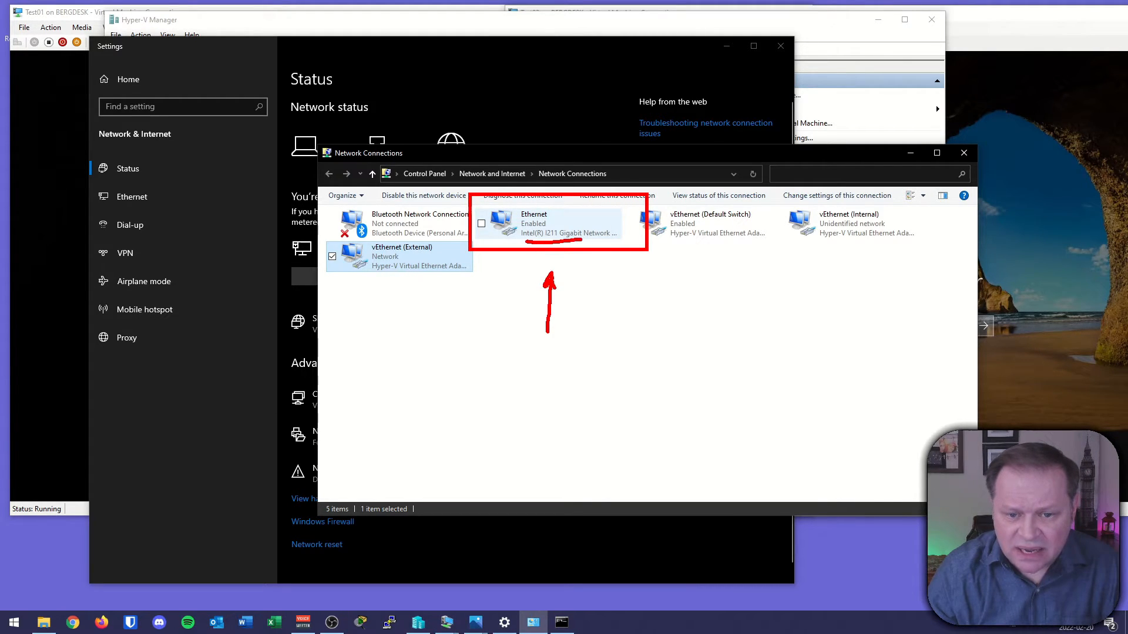
key("Escape")
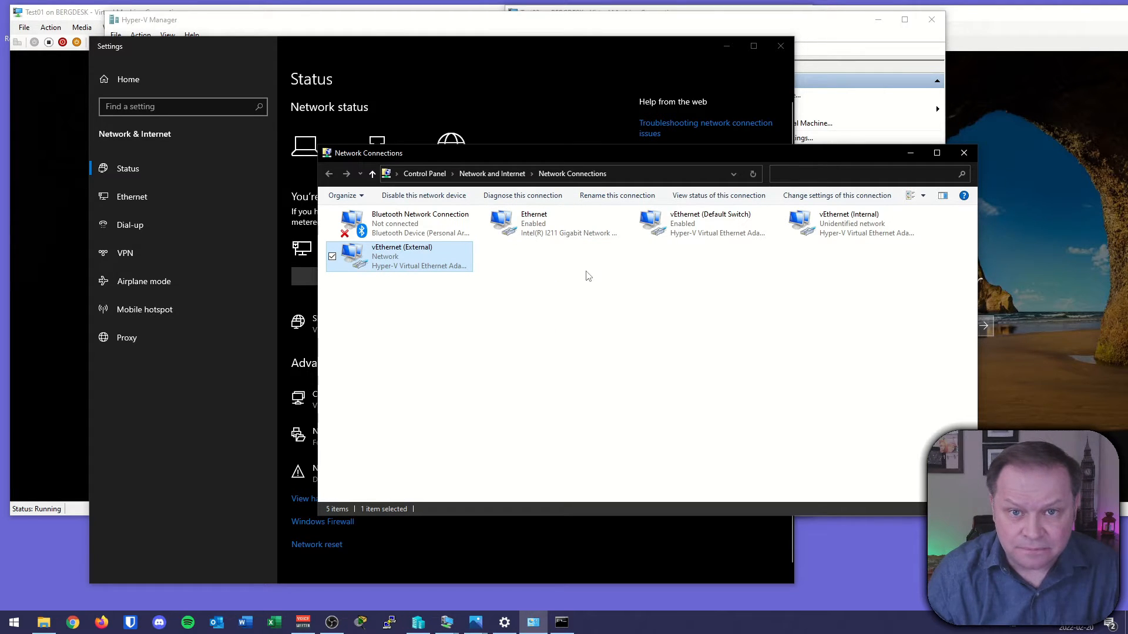
left_click(910, 152)
left_click(726, 47)
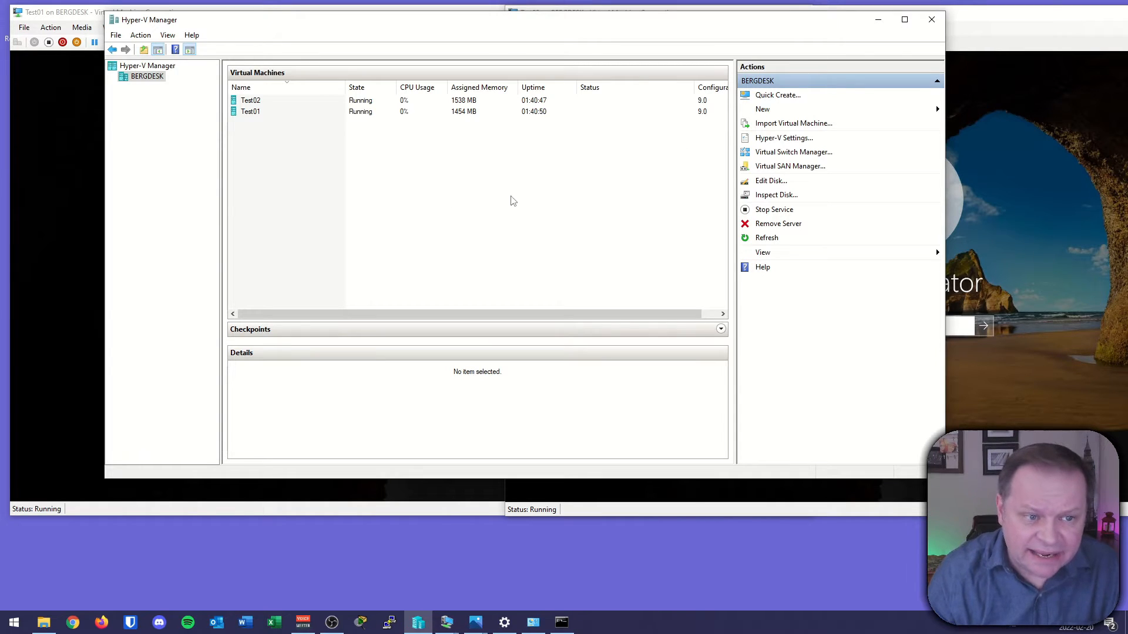
Connect Test01's network adapter to the External virtual switch in its settings and save.
right_click(257, 120)
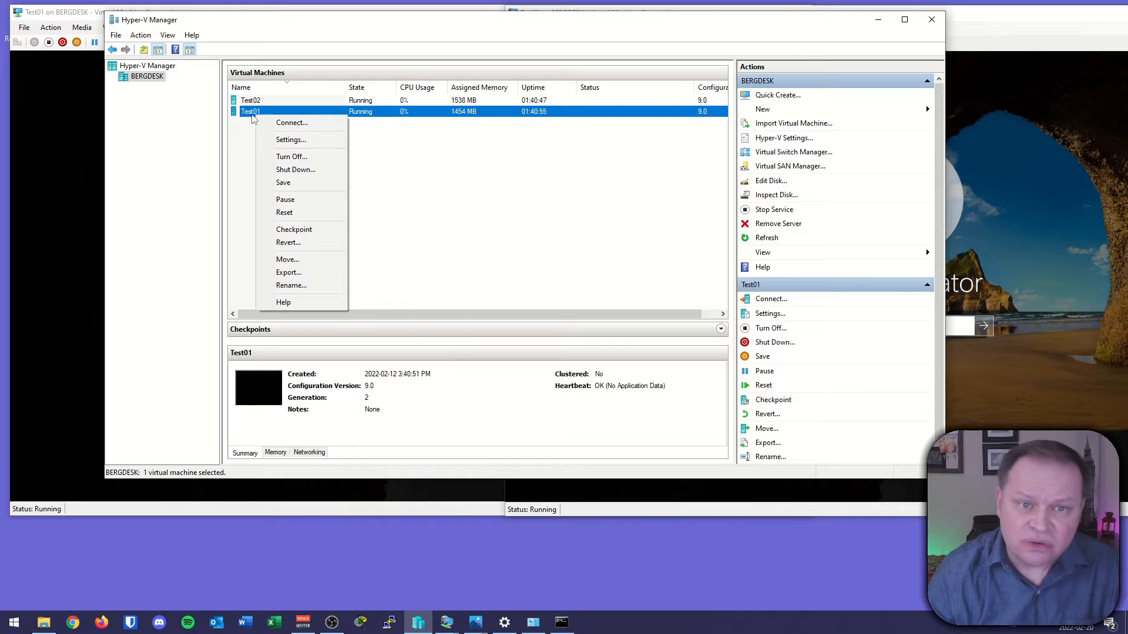
left_click(291, 140)
left_click(461, 316)
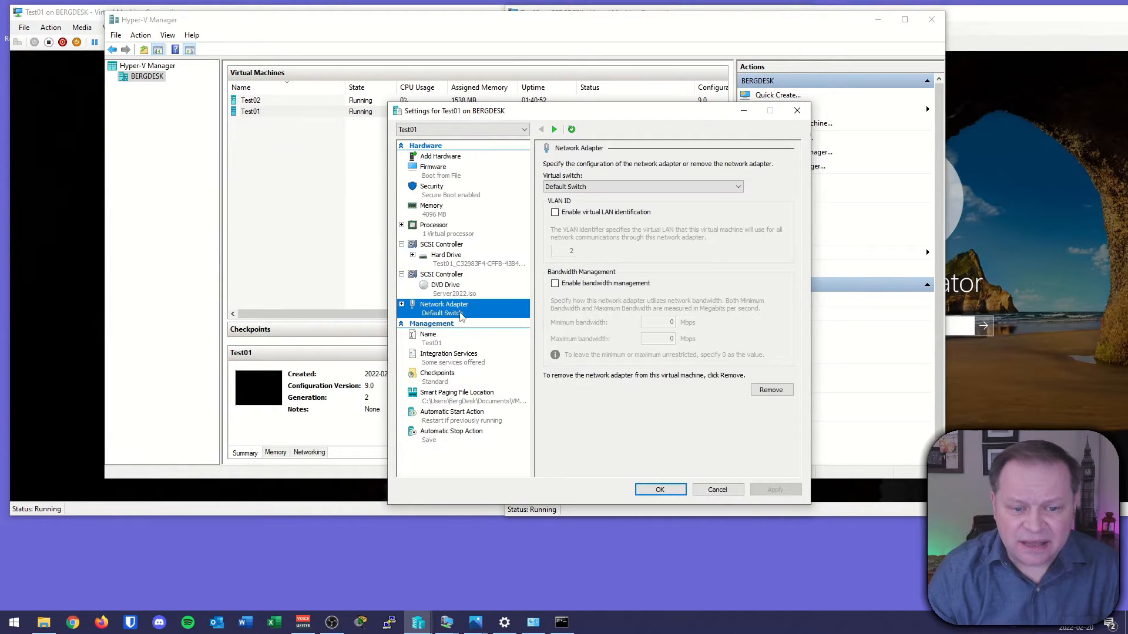
left_click(623, 187)
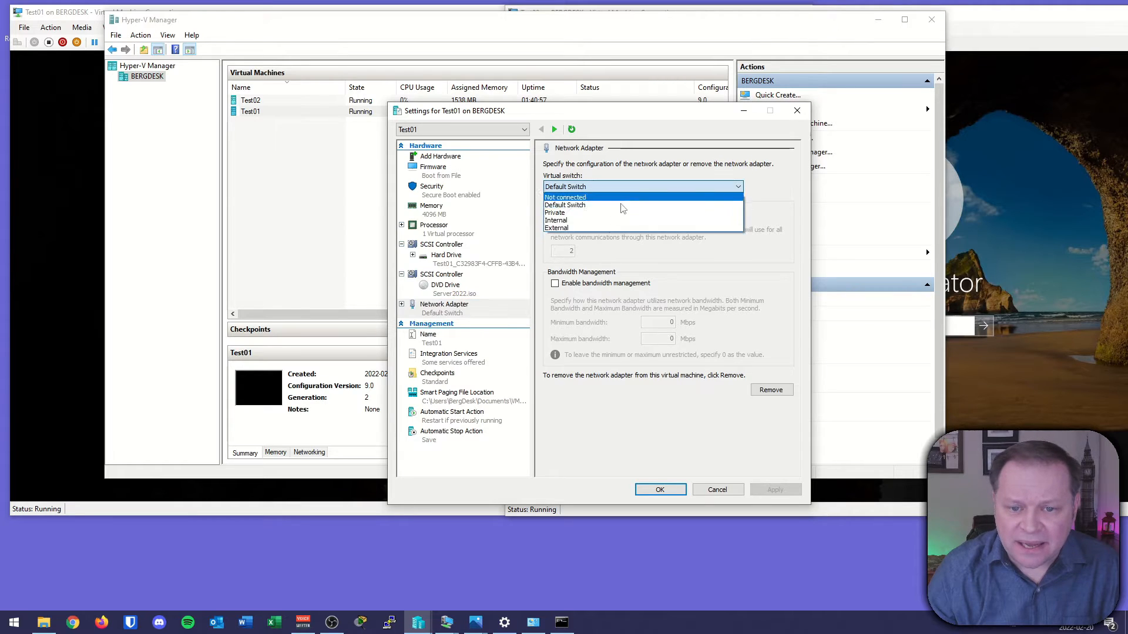
left_click(572, 228)
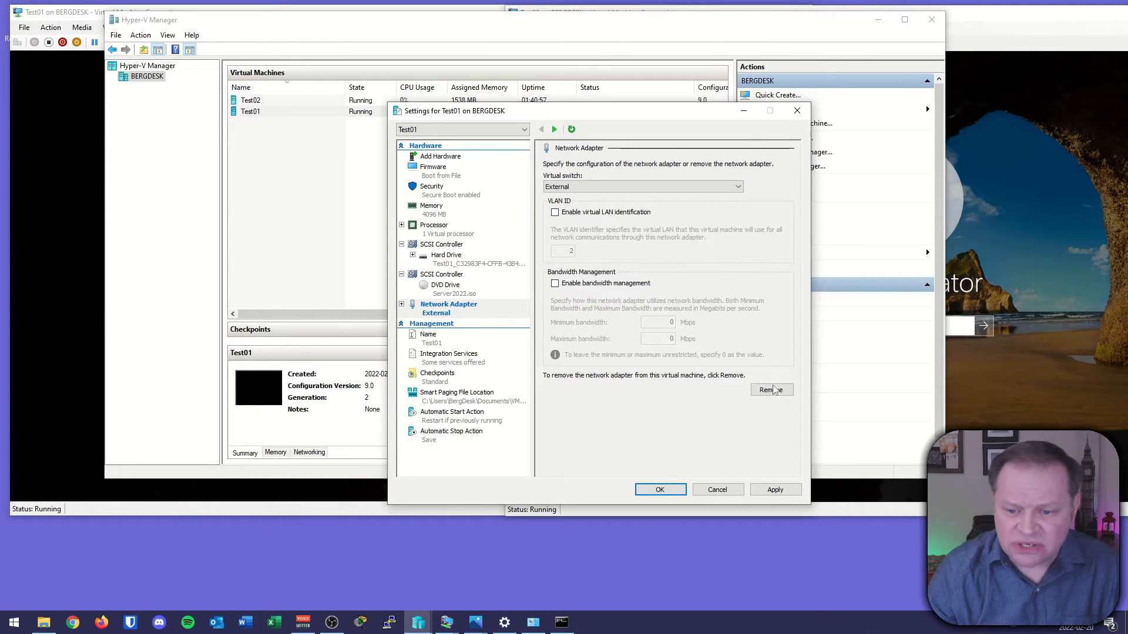
left_click(775, 490)
left_click(660, 490)
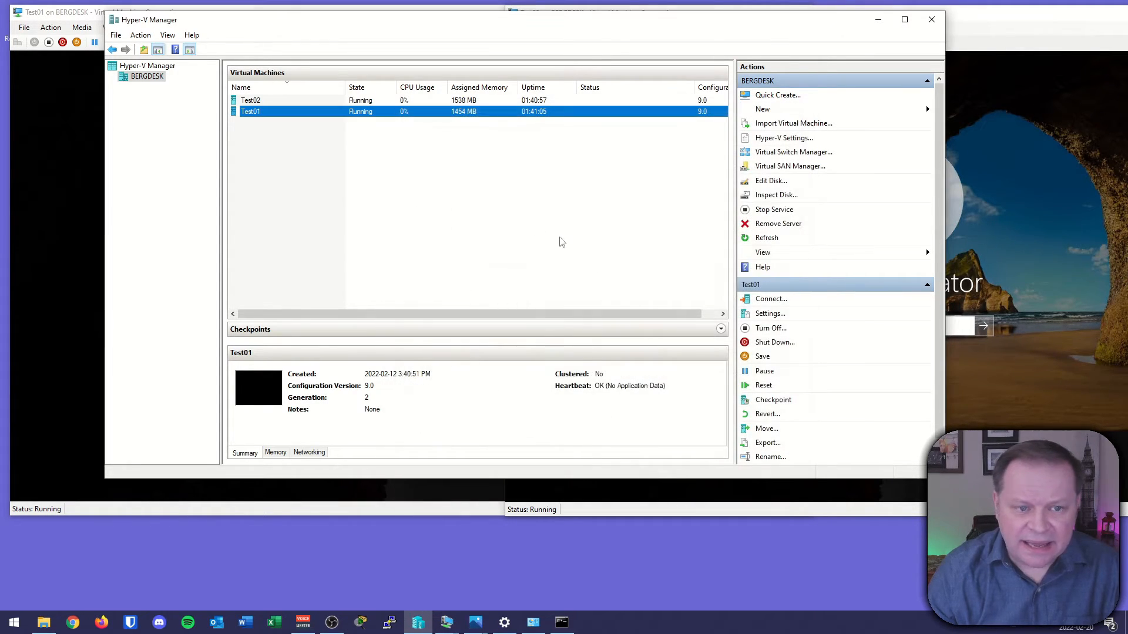
Connect Test02's network adapter to the External virtual switch in its settings and apply.
left_click(252, 101)
right_click(259, 102)
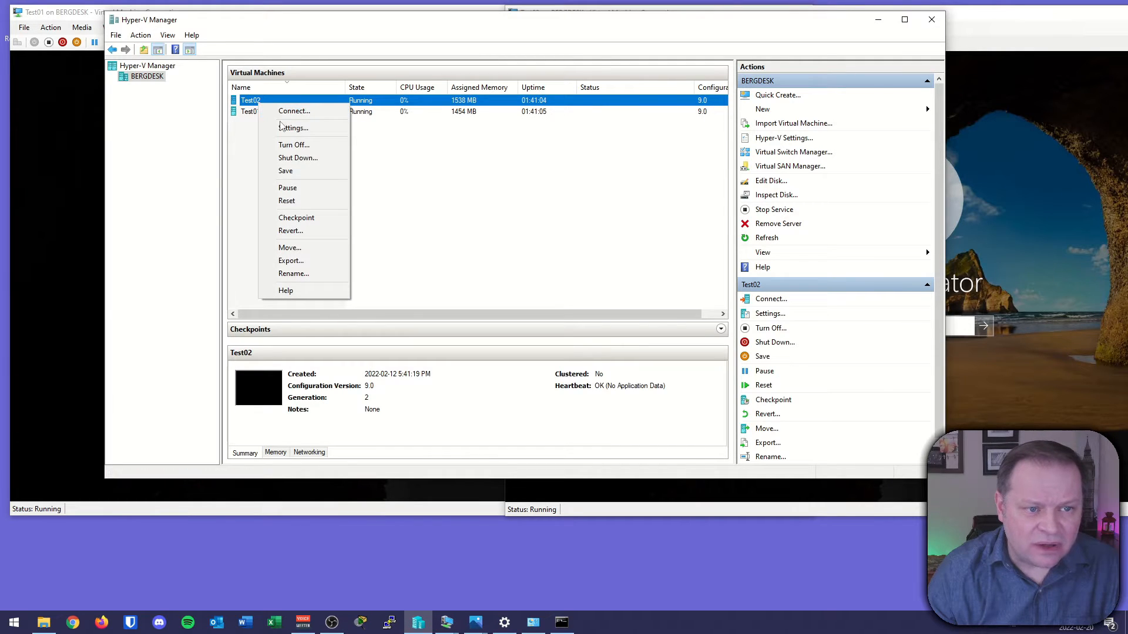
left_click(282, 127)
left_click(444, 301)
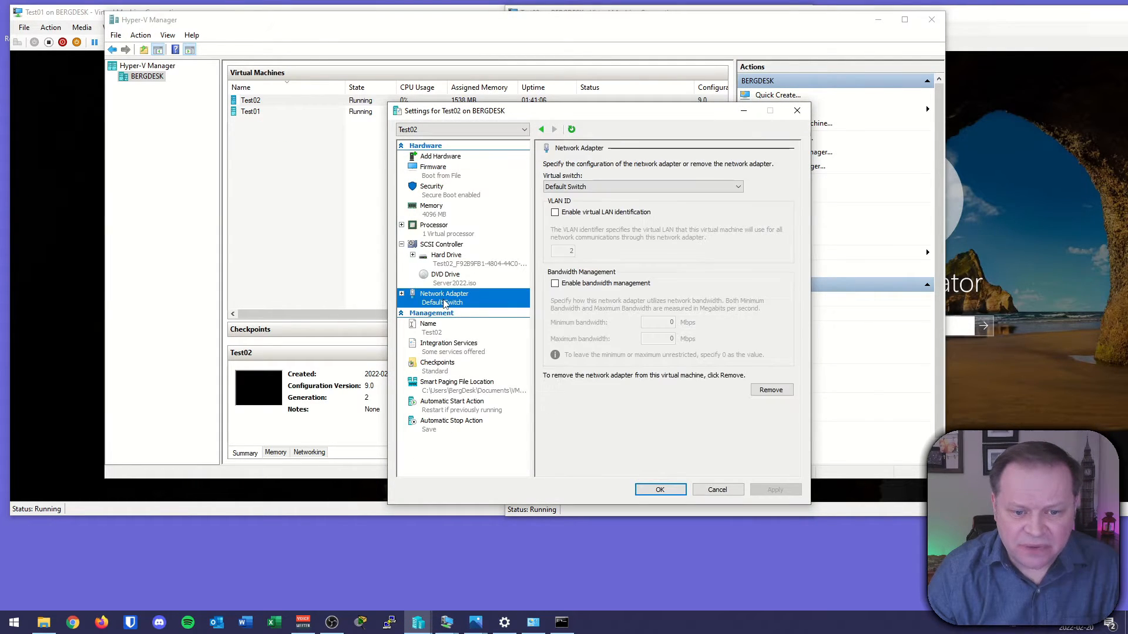
left_click(579, 187)
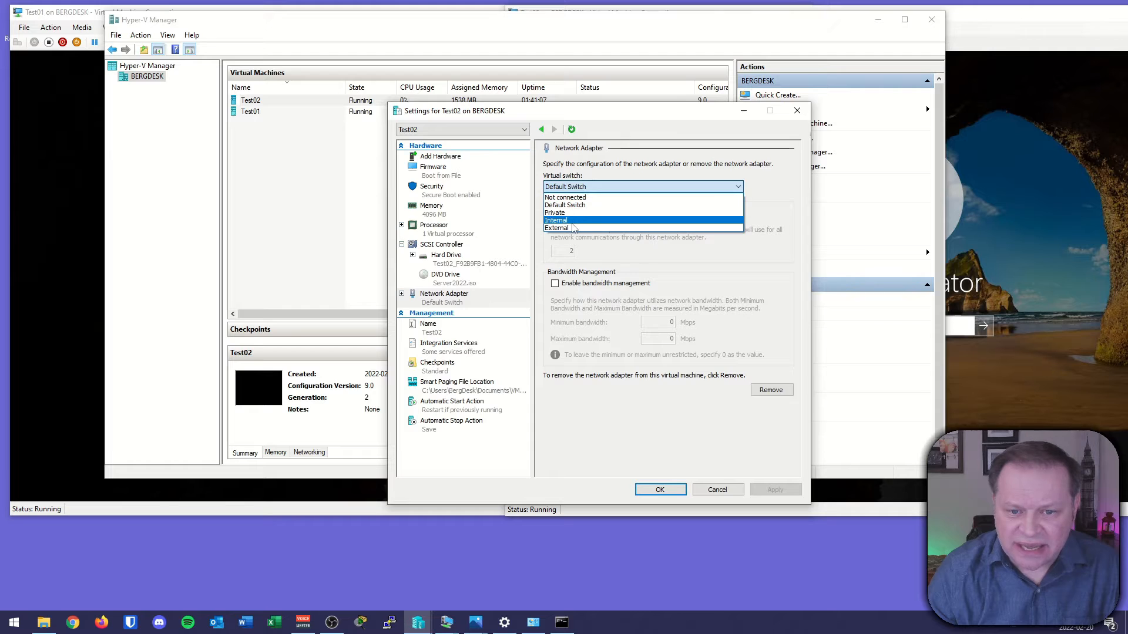
left_click(570, 228)
left_click(774, 489)
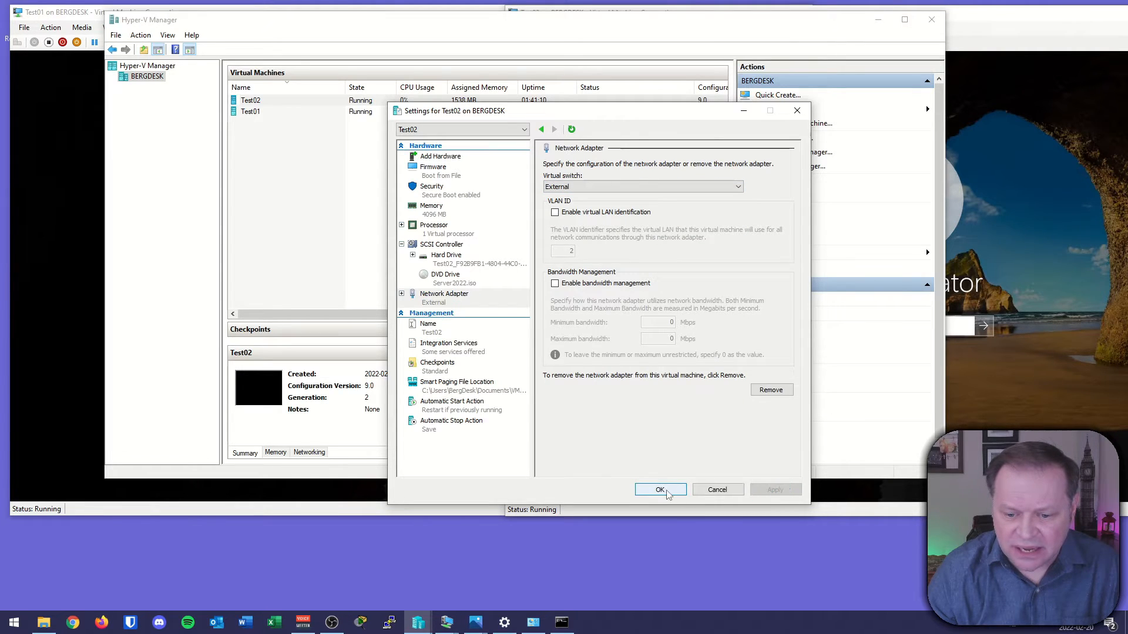
Close Test02's settings and review the Hyper-V External Virtual Switch diagram in the Photos viewer, then minimize it.
left_click(659, 489)
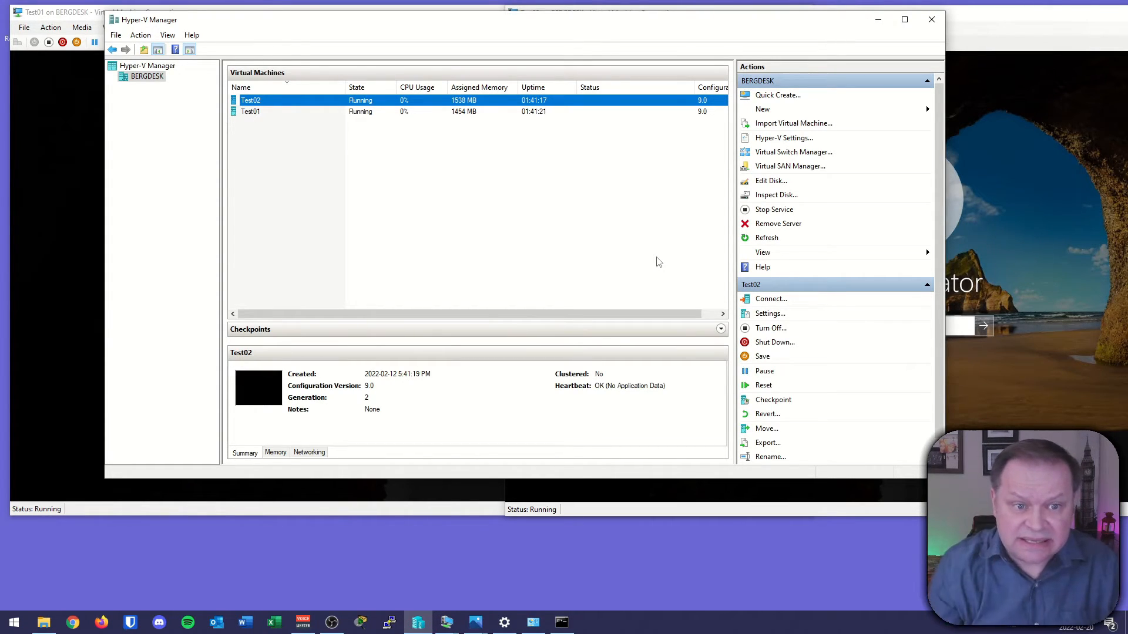
mouse_move(475, 622)
left_click(534, 548)
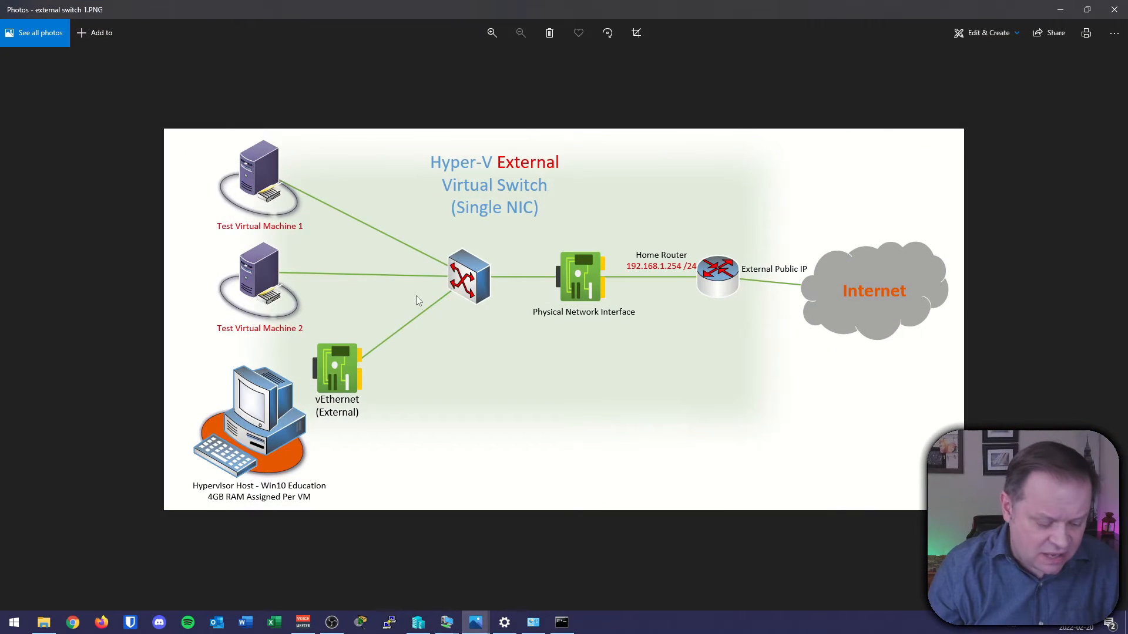
left_click_drag(278, 159, 303, 145)
left_click_drag(283, 183, 429, 247)
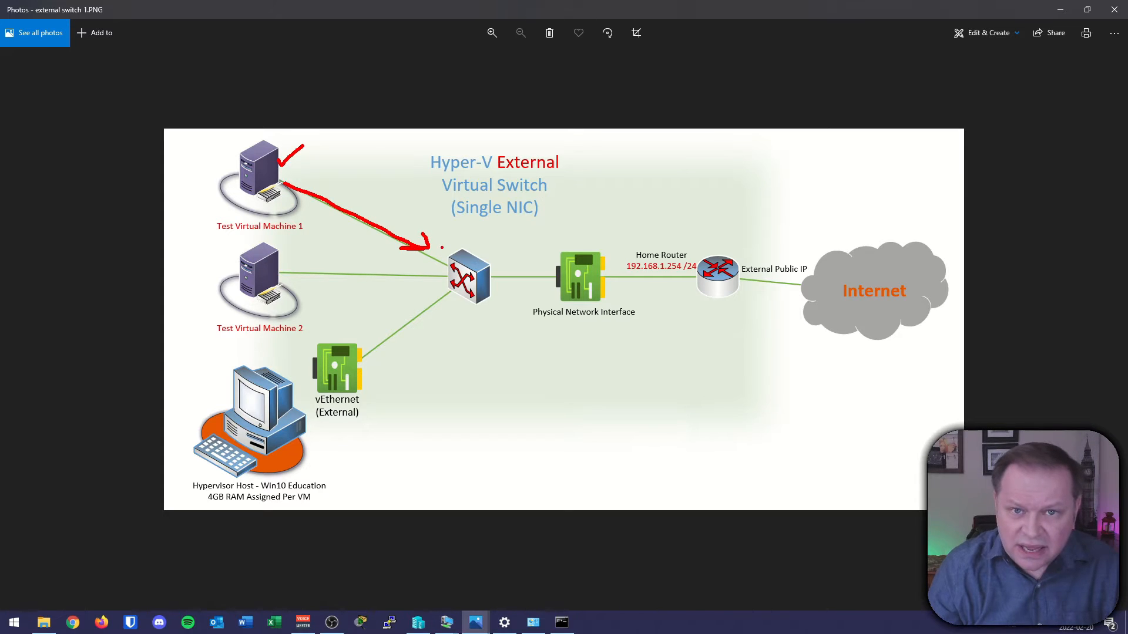
mouse_move(282, 281)
left_mouse_down()
mouse_move(394, 287)
mouse_move(367, 274)
left_mouse_up()
mouse_move(300, 350)
left_mouse_down()
mouse_move(292, 431)
mouse_move(385, 348)
left_mouse_up()
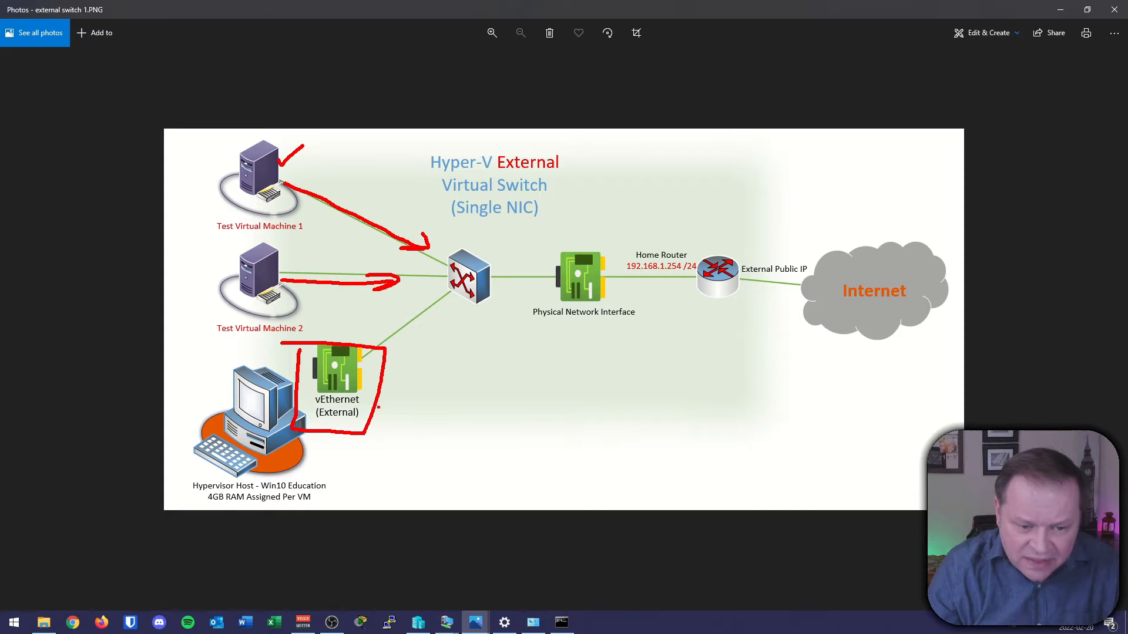
left_click_drag(391, 422, 411, 402)
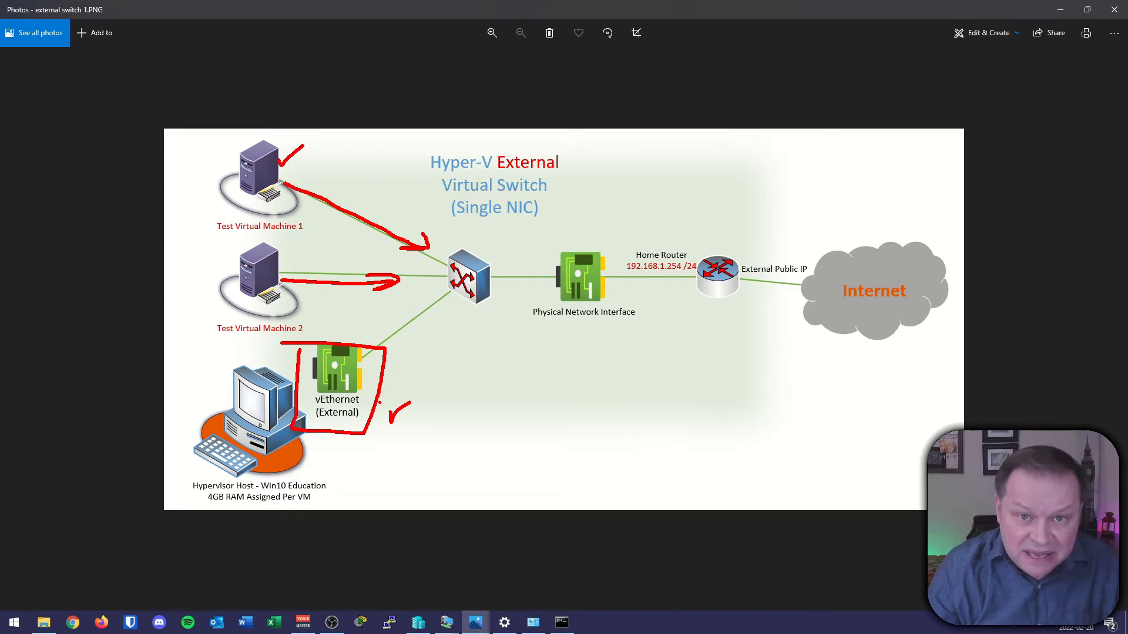
mouse_move(394, 371)
left_mouse_down()
mouse_move(440, 315)
mouse_move(444, 329)
mouse_move(419, 315)
left_mouse_up()
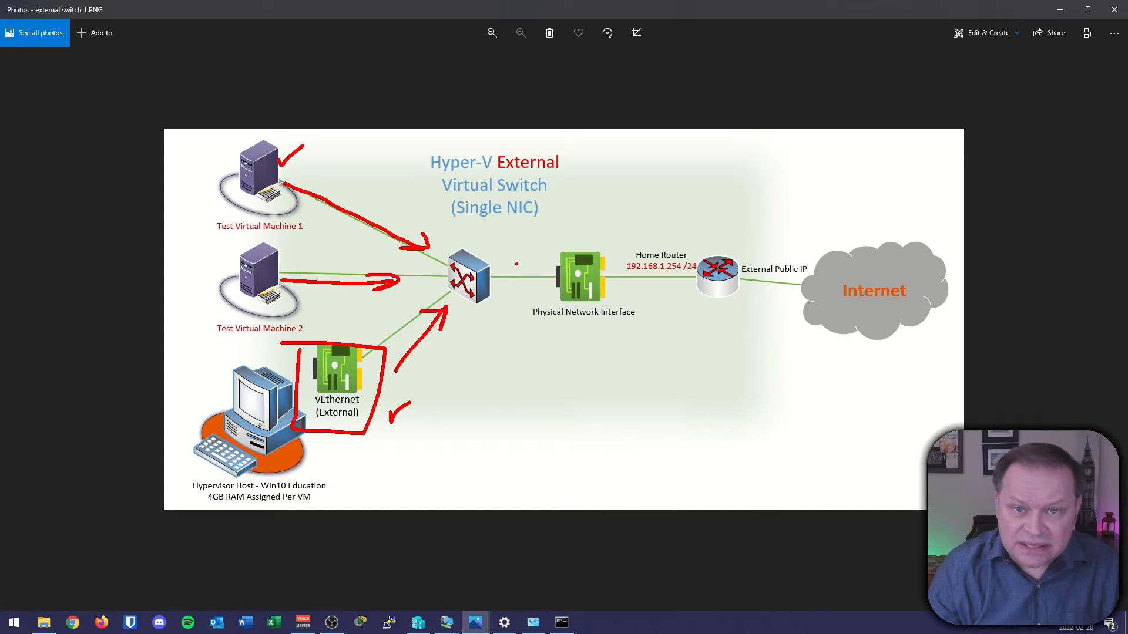
mouse_move(425, 235)
left_mouse_down()
mouse_move(434, 323)
mouse_move(493, 234)
mouse_move(426, 234)
left_mouse_up()
mouse_move(520, 280)
left_mouse_down()
mouse_move(565, 287)
mouse_move(561, 274)
left_mouse_up()
left_click_drag(530, 333, 639, 326)
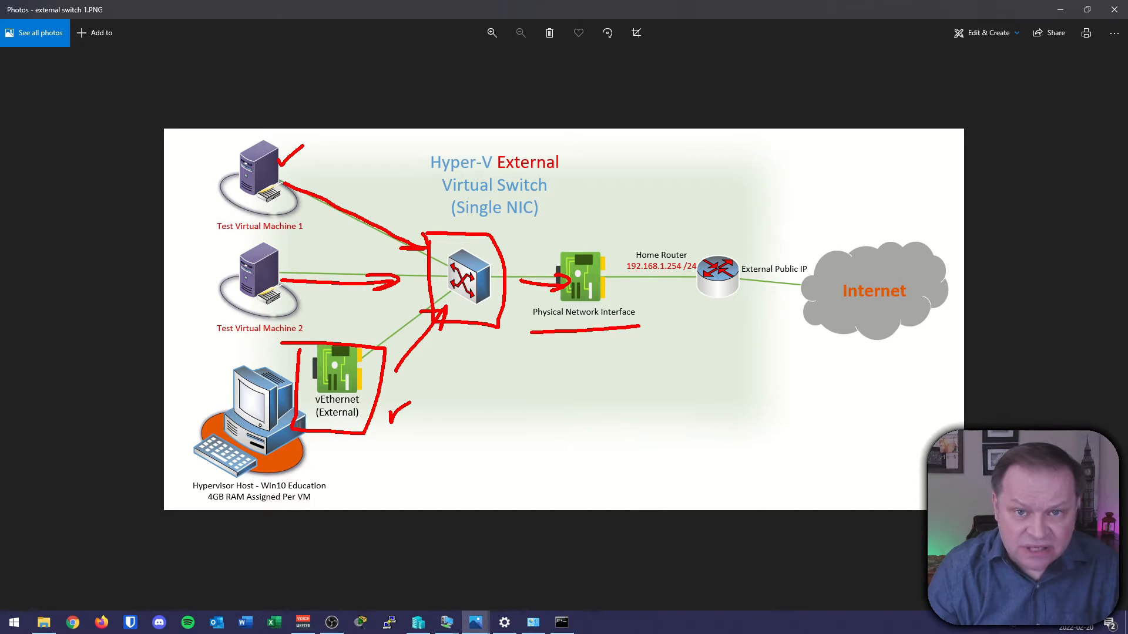
left_click_drag(623, 291, 673, 284)
mouse_move(667, 277)
left_mouse_down()
mouse_move(663, 289)
mouse_move(835, 285)
left_mouse_up()
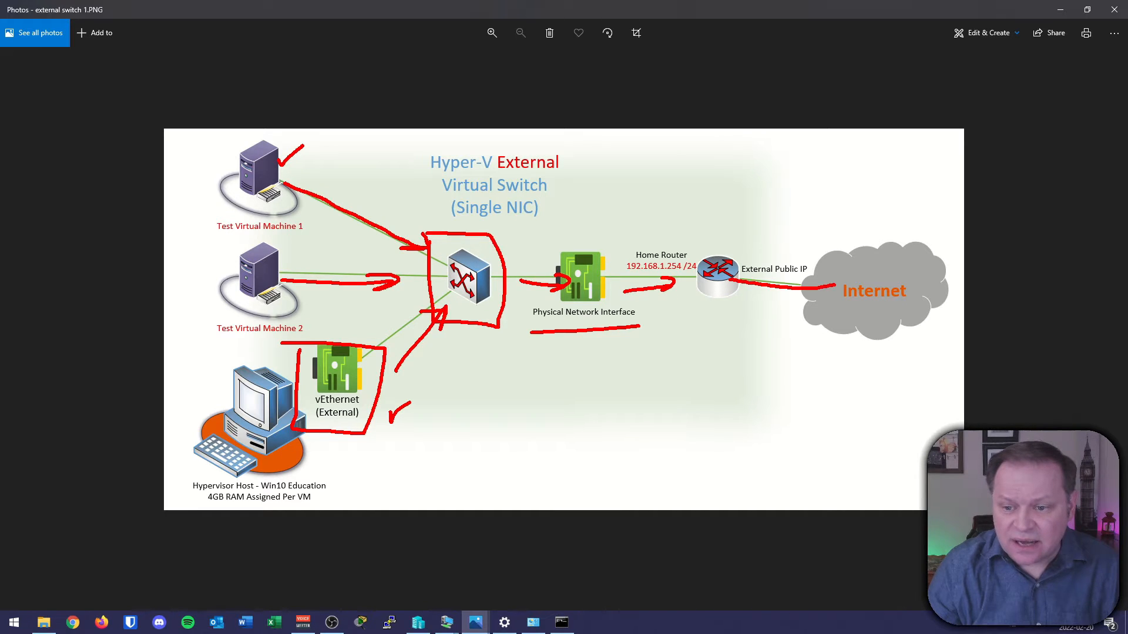
key("Escape")
left_click(1060, 10)
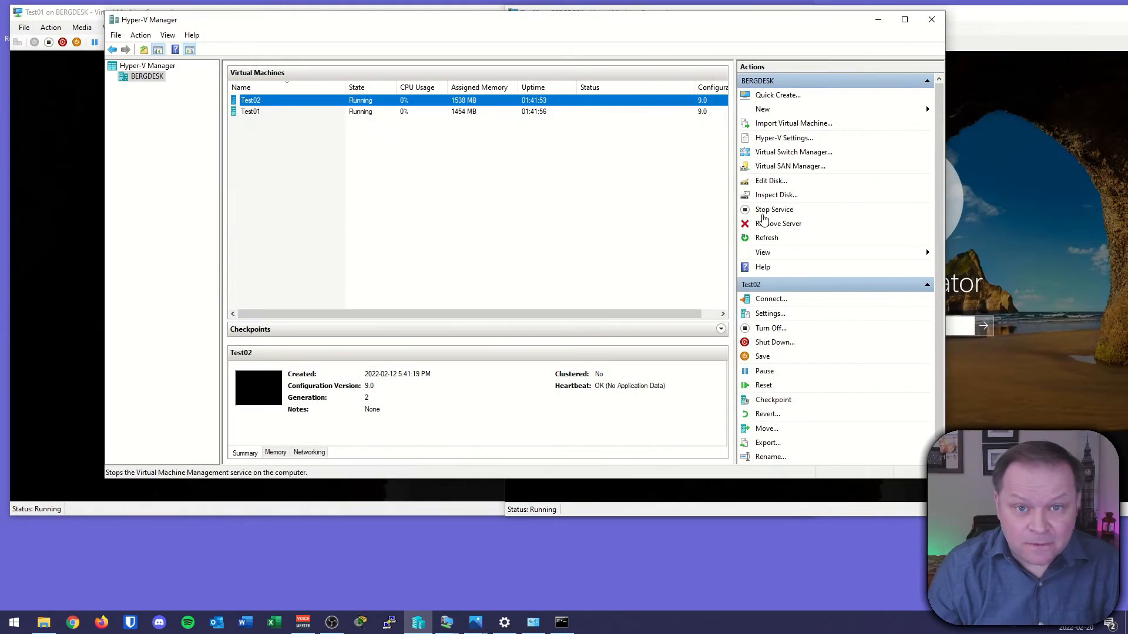
Sign in to the Test01 virtual machine as Administrator with the account password.
left_click(79, 12)
left_click(364, 323)
type("*******")
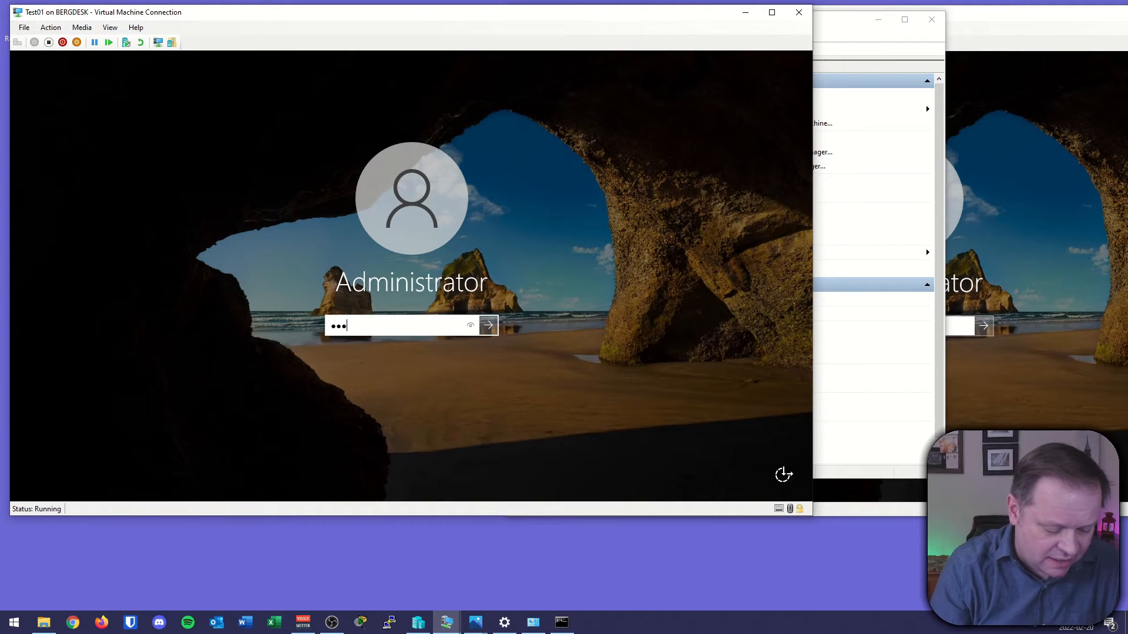
type("***")
key("Return")
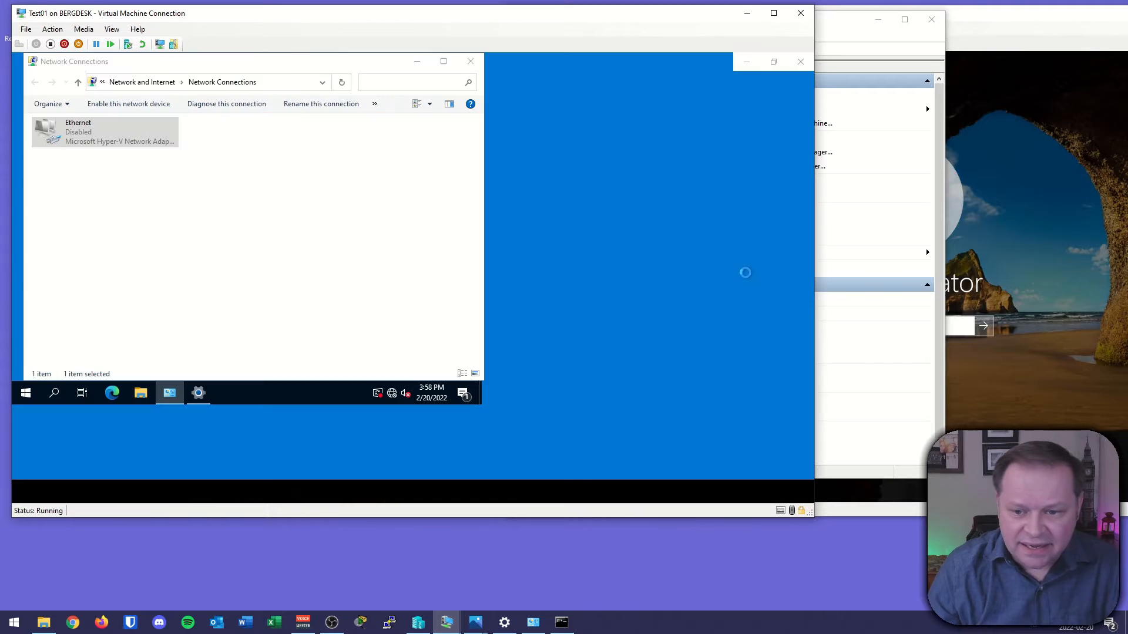
Place the Test02 console beside Test01 and sign in to Test02 as Administrator with the account password.
left_click_drag(813, 279, 509, 282)
left_click(981, 196)
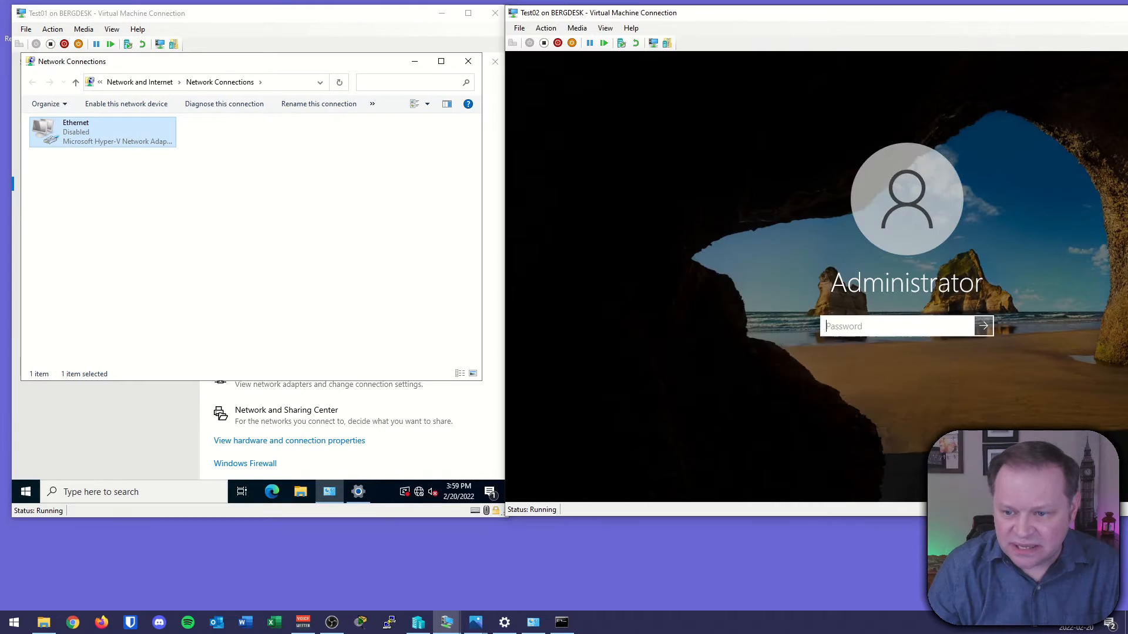
type("*********")
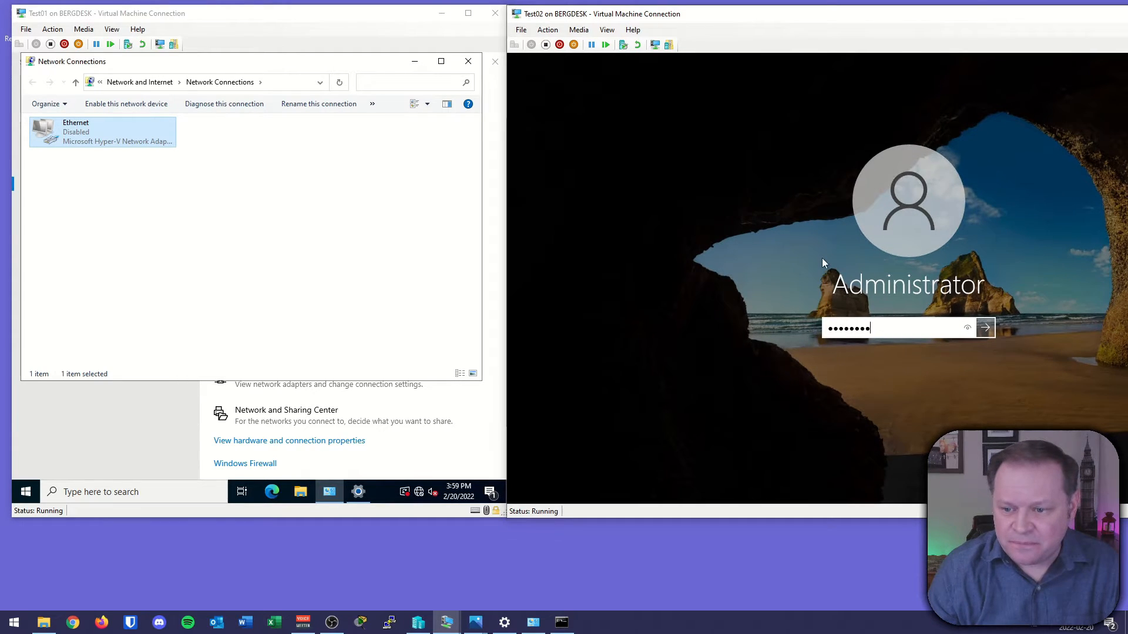
key("Return")
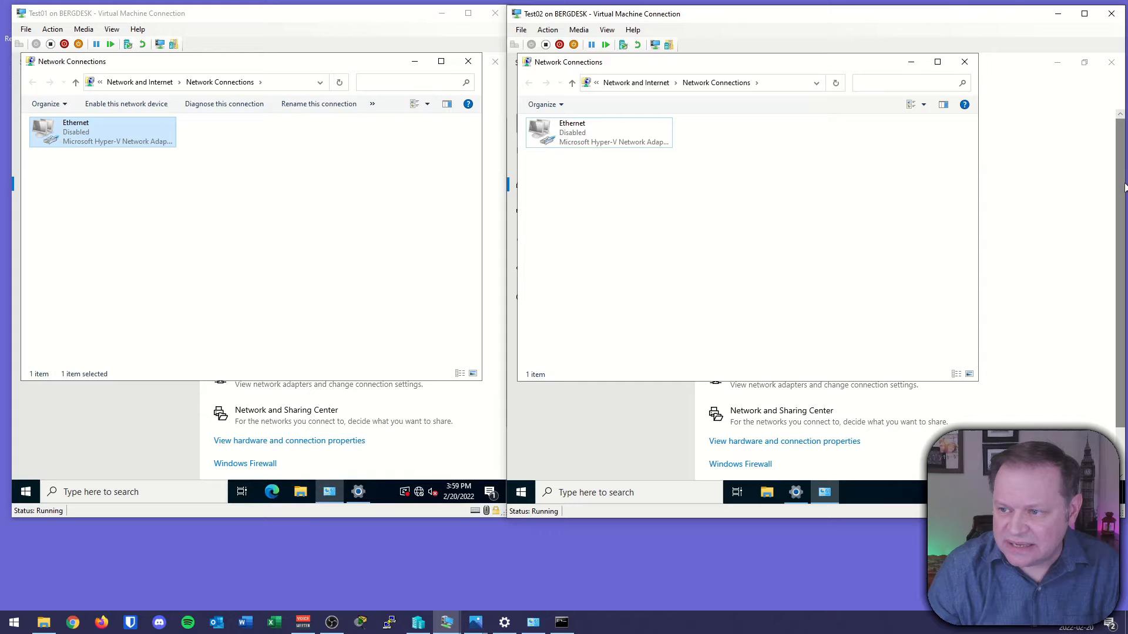
Enable the disabled Ethernet adapter in both Test01 and Test02.
left_click_drag(1122, 184, 1014, 181)
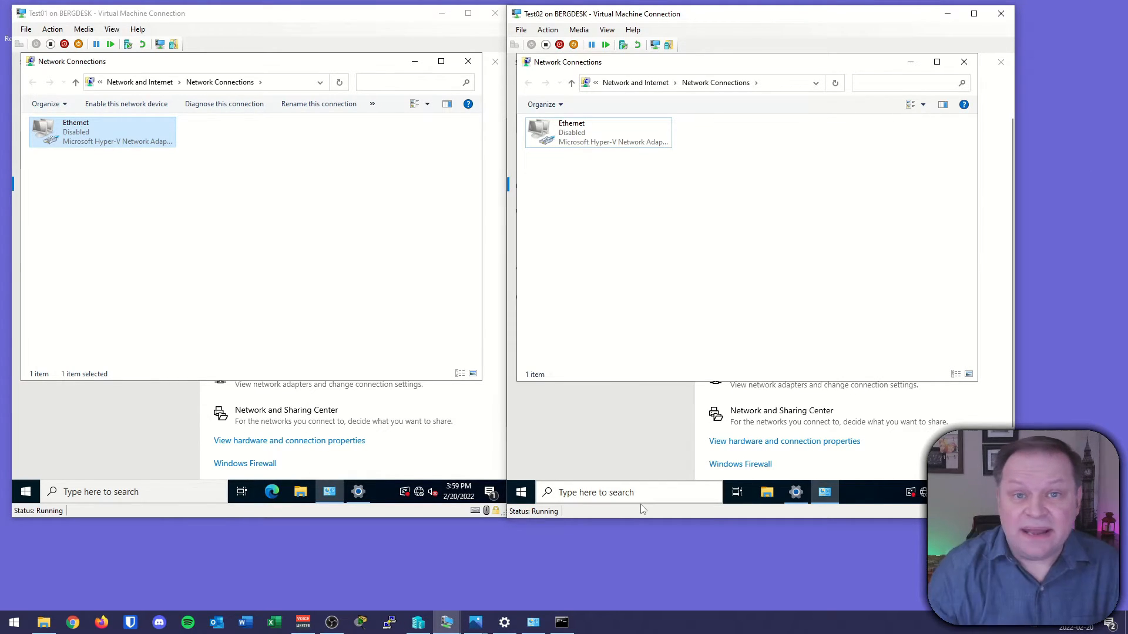
right_click(81, 137)
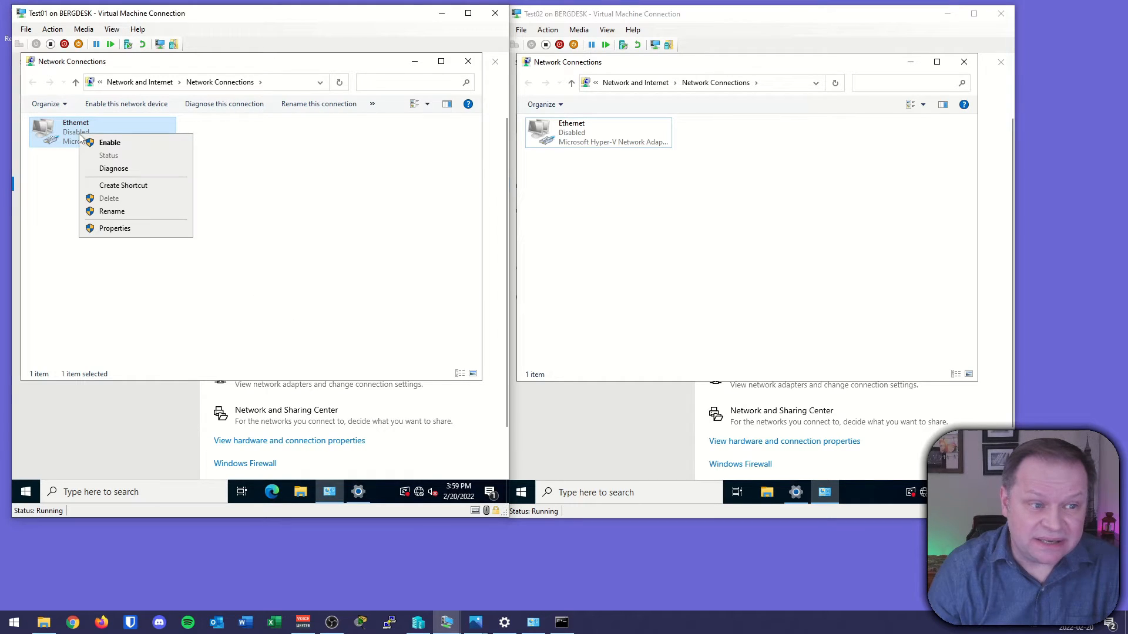
left_click(110, 143)
right_click(555, 138)
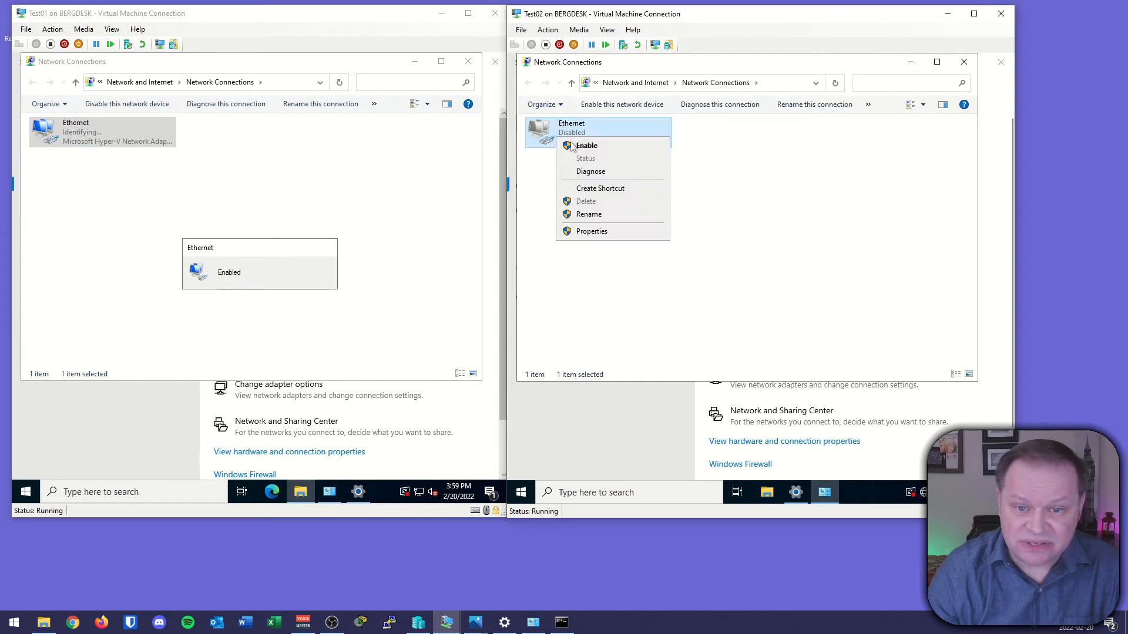
left_click(591, 148)
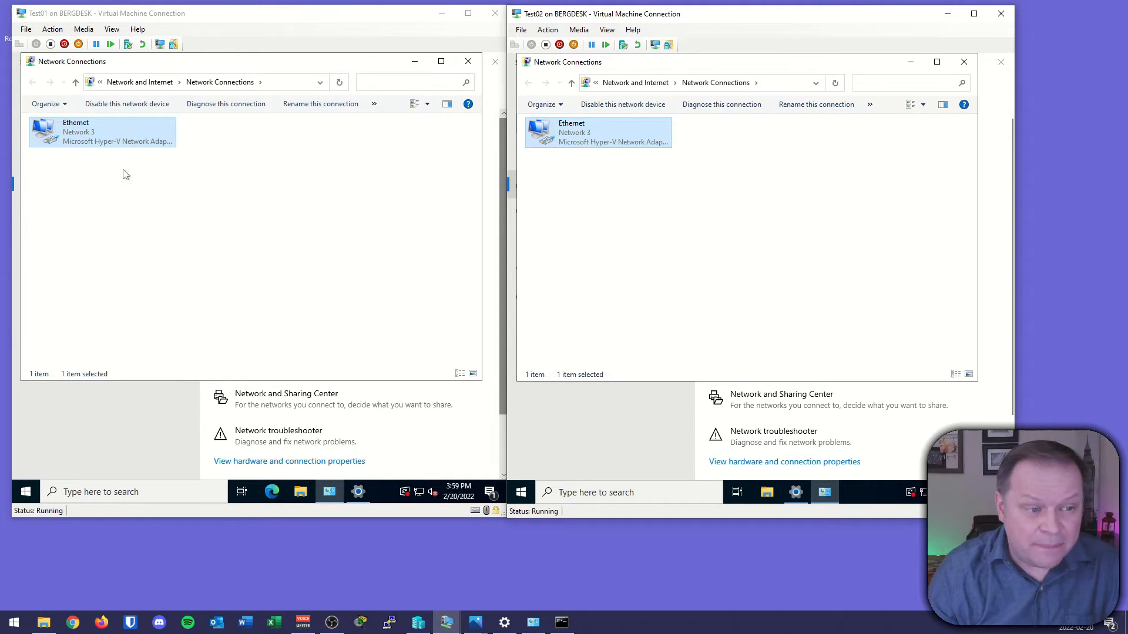
Check the network status in both VMs, then close their Network Connections and Settings windows.
left_click(259, 546)
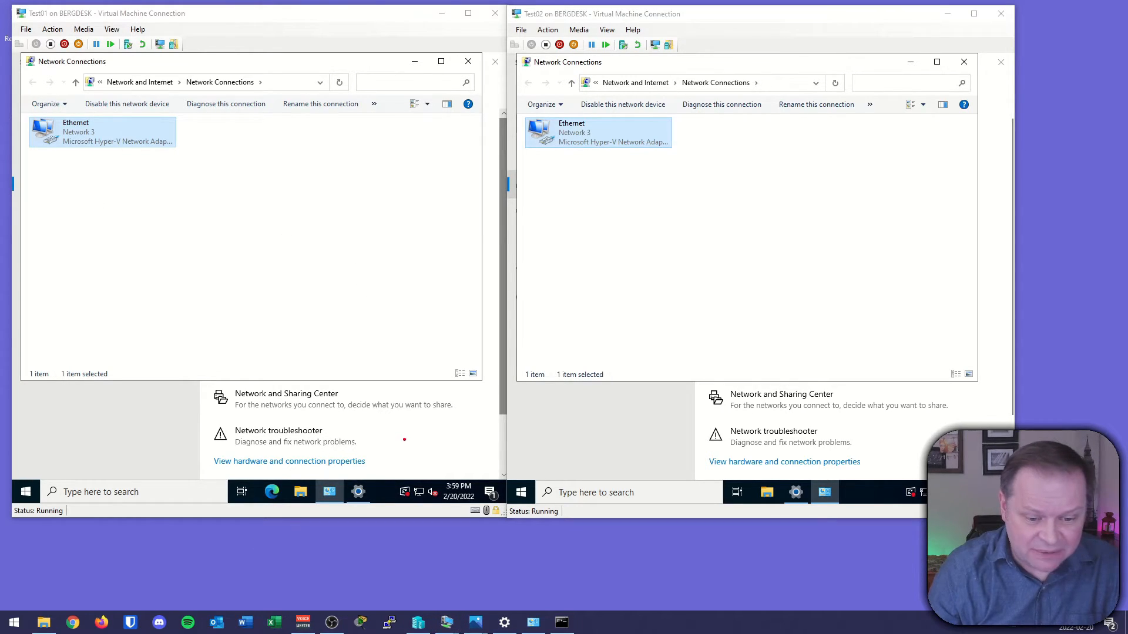
mouse_move(423, 477)
left_mouse_down()
mouse_move(404, 485)
mouse_move(423, 484)
left_mouse_up()
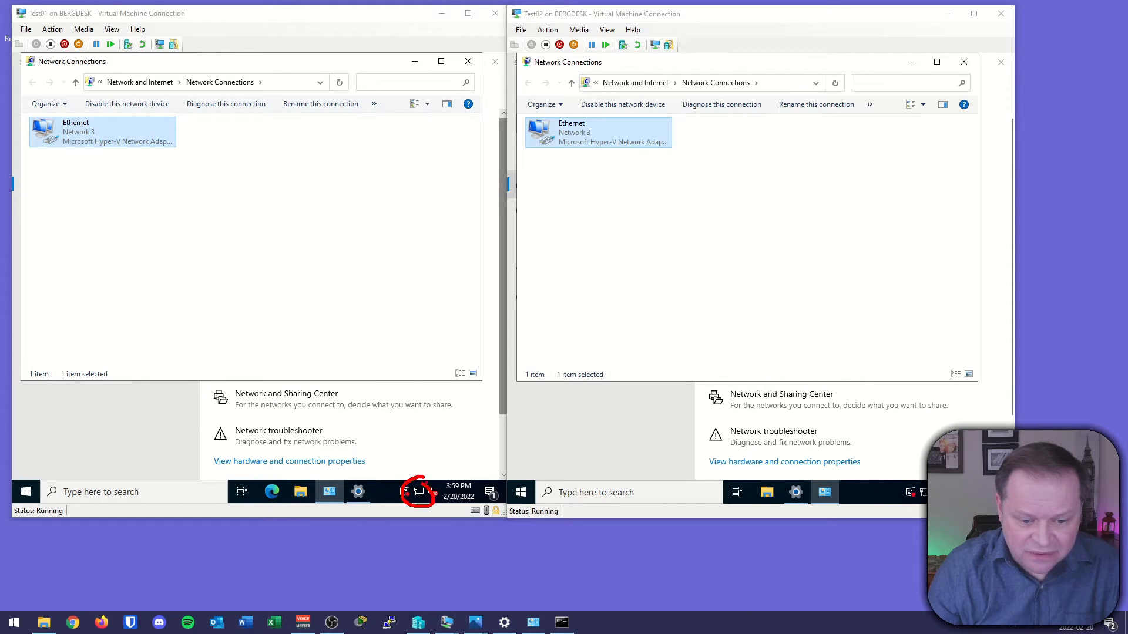
left_click_drag(923, 480, 914, 480)
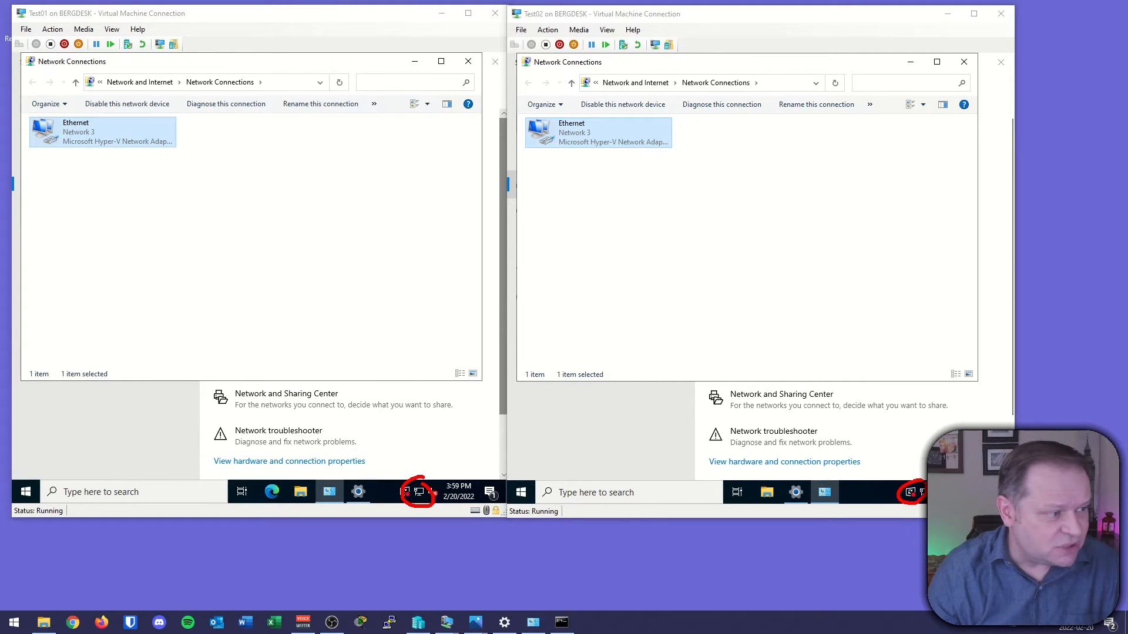
key("Escape")
left_click(468, 61)
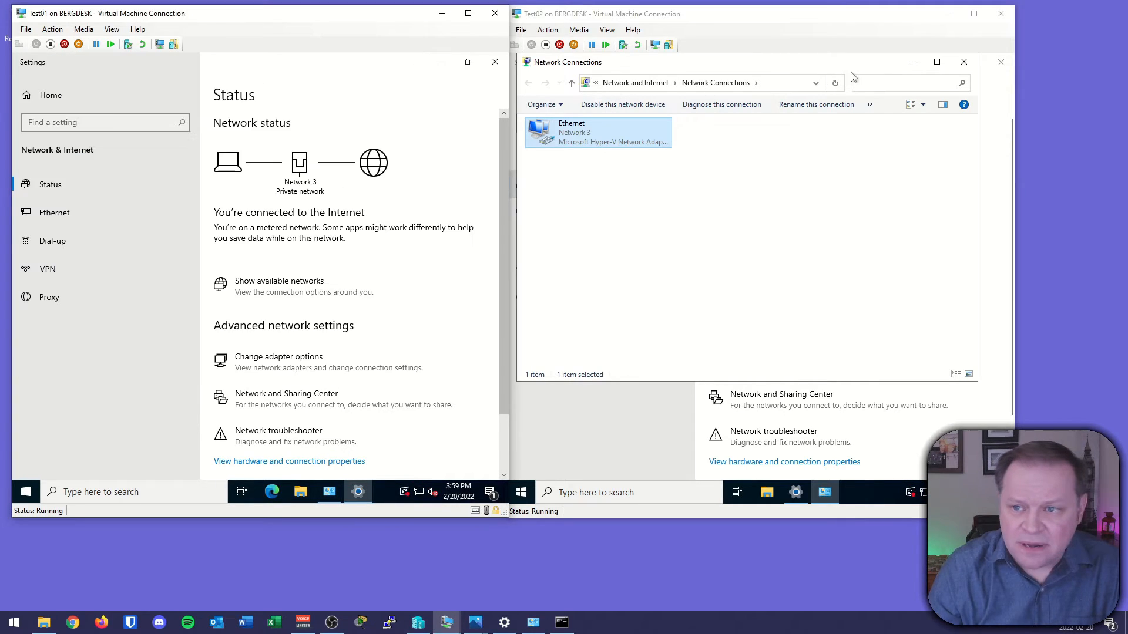
left_click(909, 62)
left_click(495, 62)
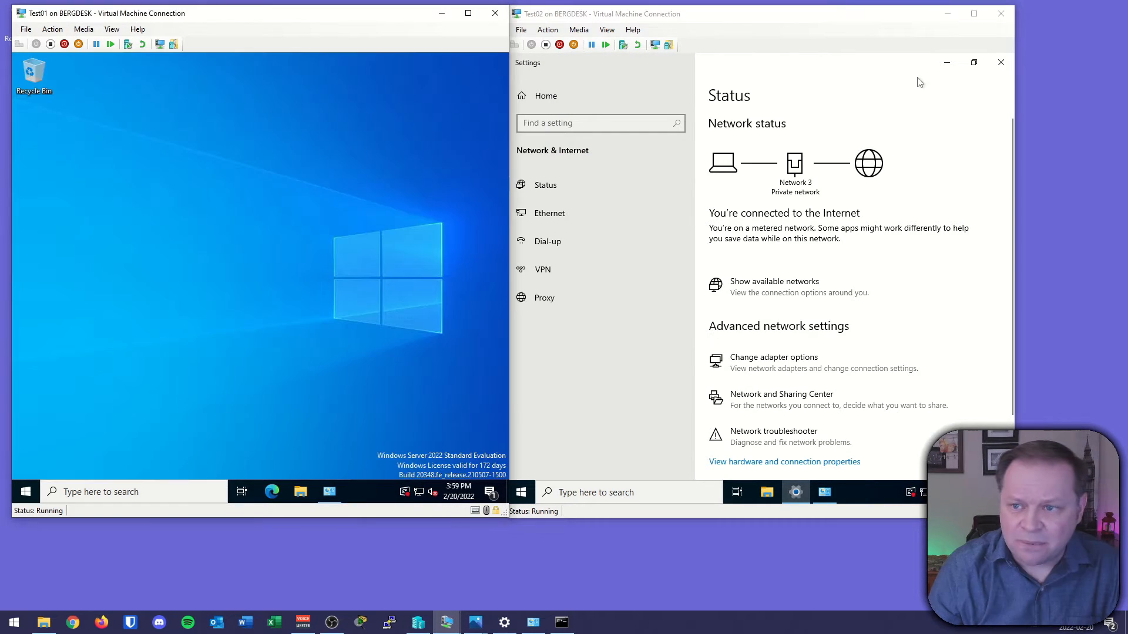
left_click(1008, 64)
mouse_move(679, 18)
left_mouse_down()
mouse_move(696, 19)
mouse_move(686, 21)
left_mouse_up()
Open Command Prompt in Test01 and run ipconfig to view its IPv4 address.
left_click(24, 489)
type("cmd")
key("Return")
type("ipconfig")
key("Return")
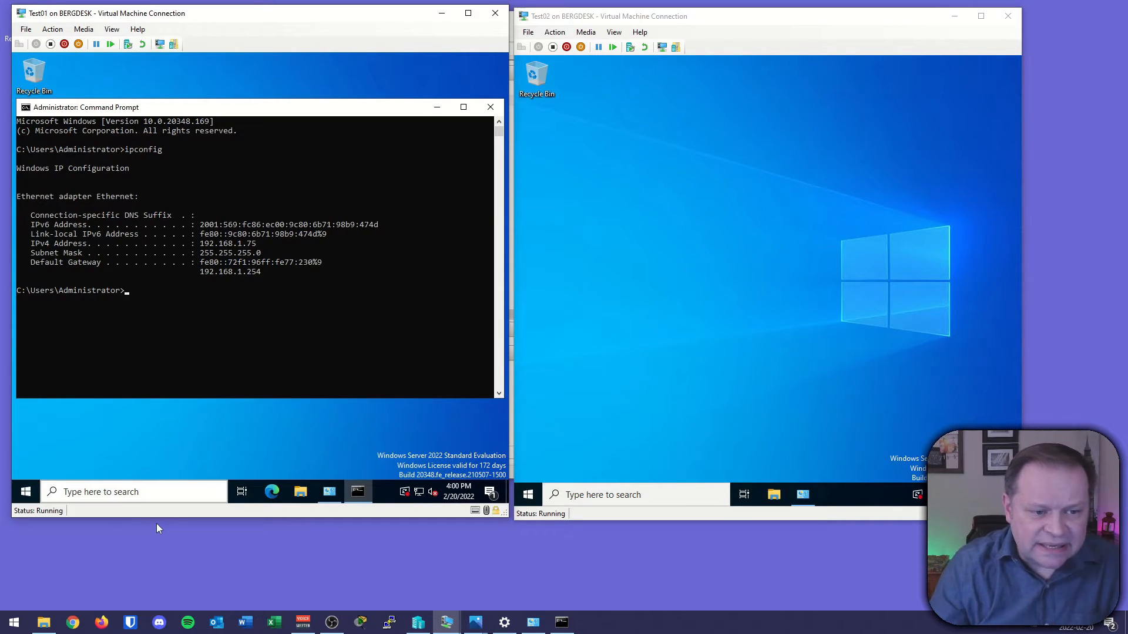
left_click(103, 578)
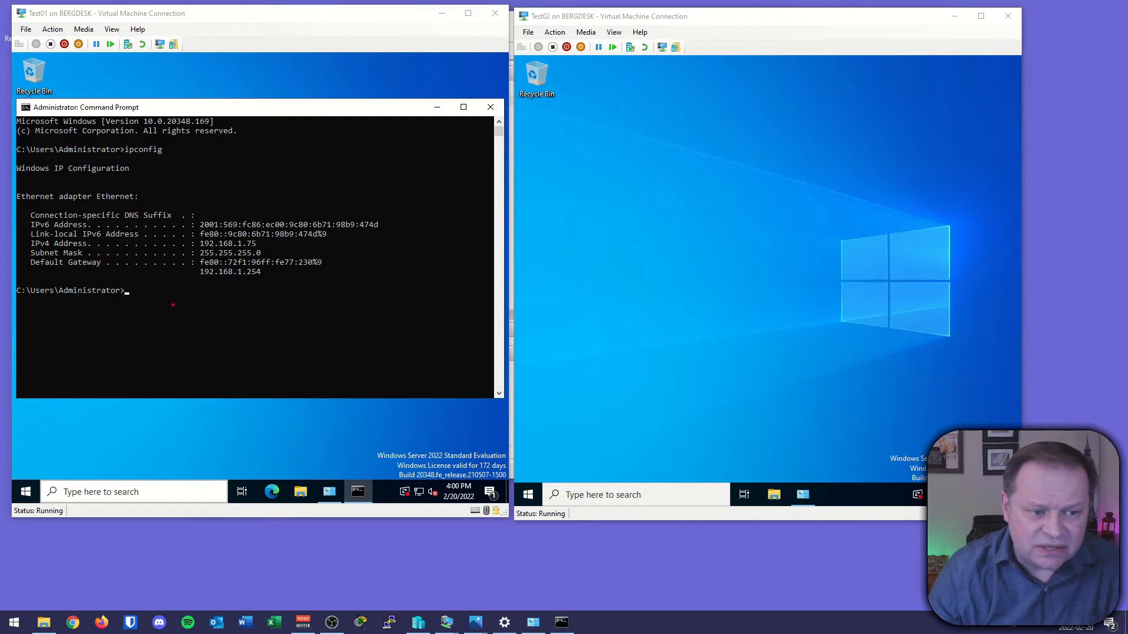
mouse_move(194, 254)
left_mouse_down()
mouse_move(275, 249)
mouse_move(221, 235)
left_mouse_up()
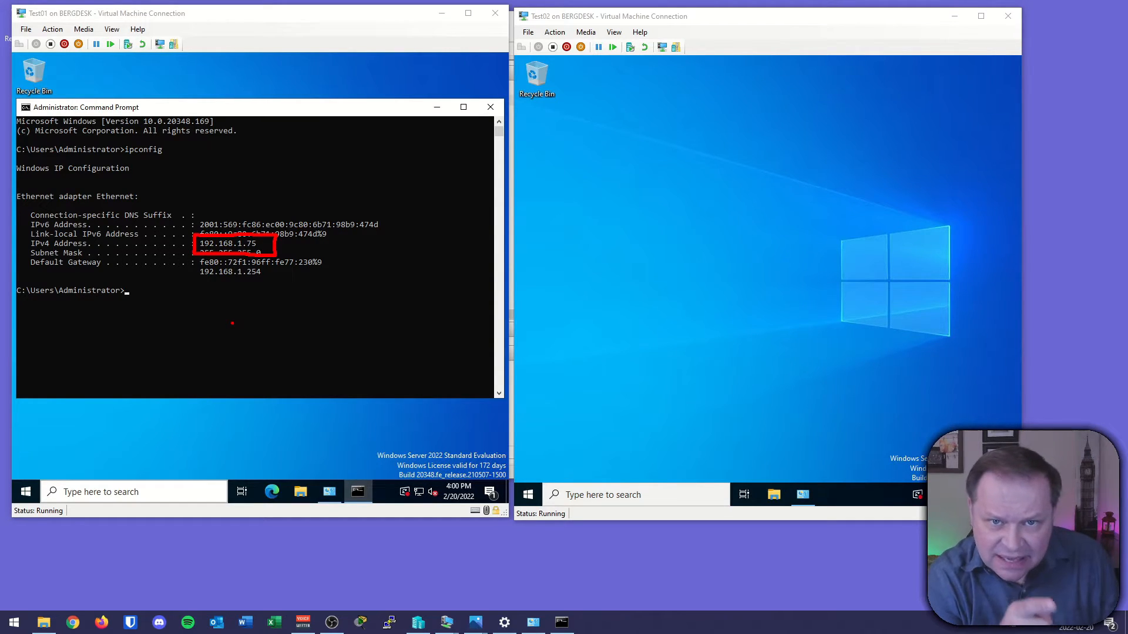
key("Escape")
Open Command Prompt in Test02 and run ipconfig to view its IP configuration.
left_click(526, 498)
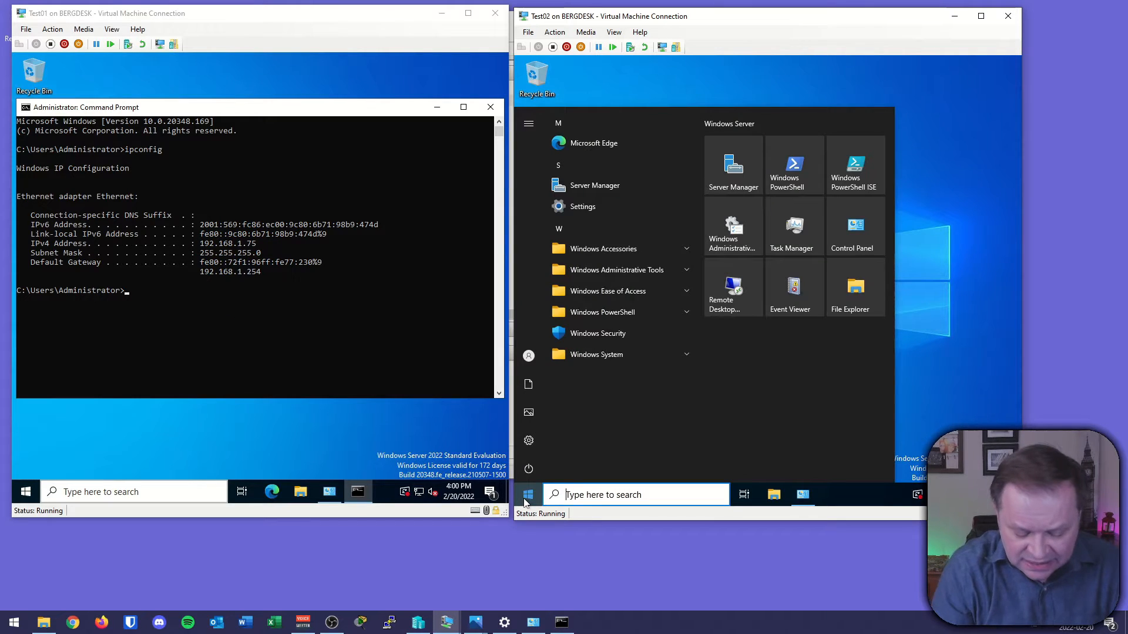
type("cmd")
key("Return")
type("ipconfign")
key("Return")
key("Up")
key("BackSpace")
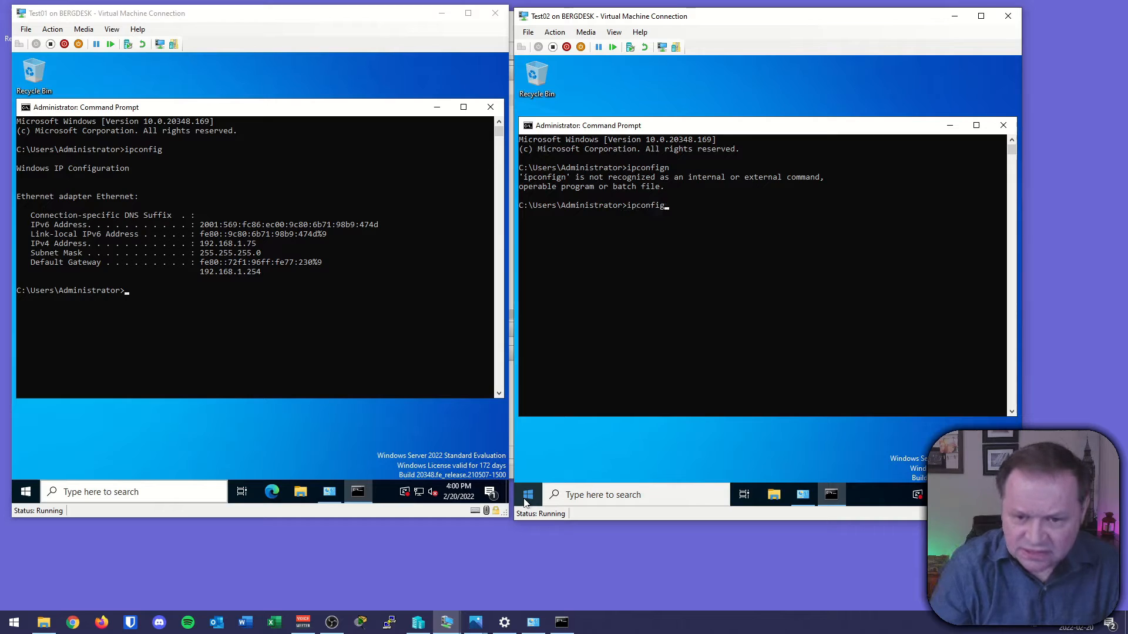
key("Return")
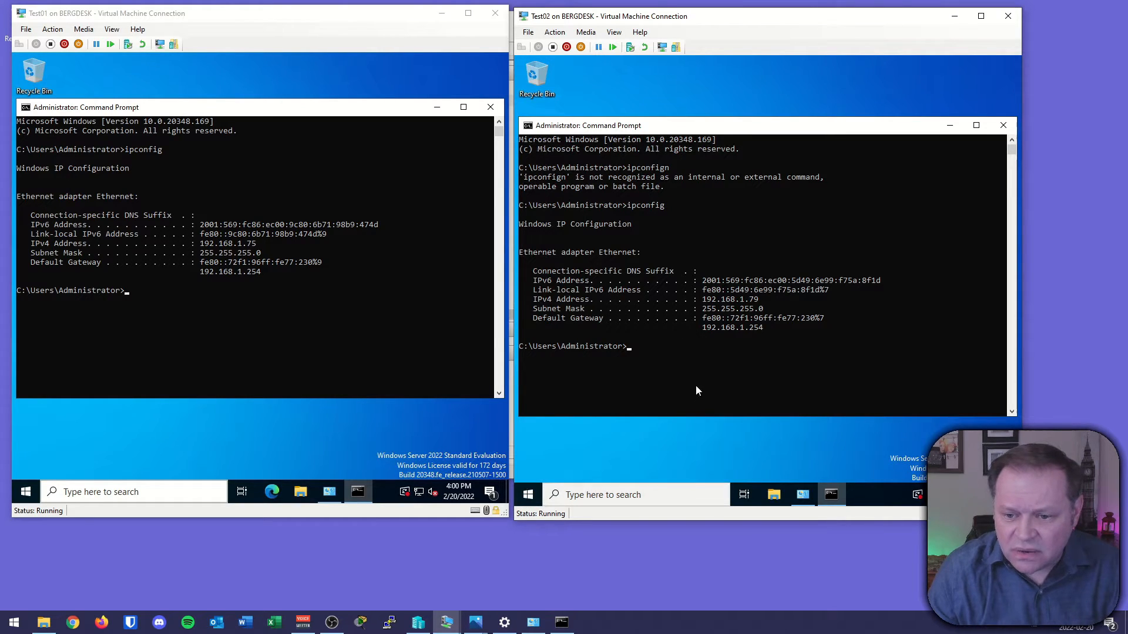
scroll(695, 386, "down", 2)
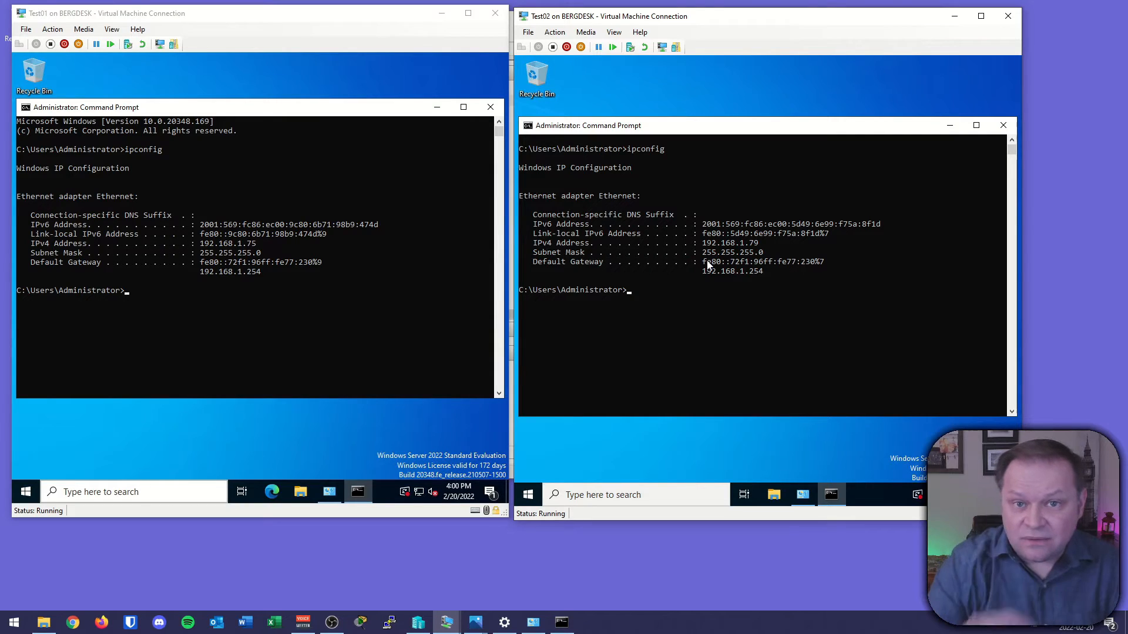
Review the External Virtual Switch diagram again in the Photos viewer.
left_click(480, 621)
left_click(534, 555)
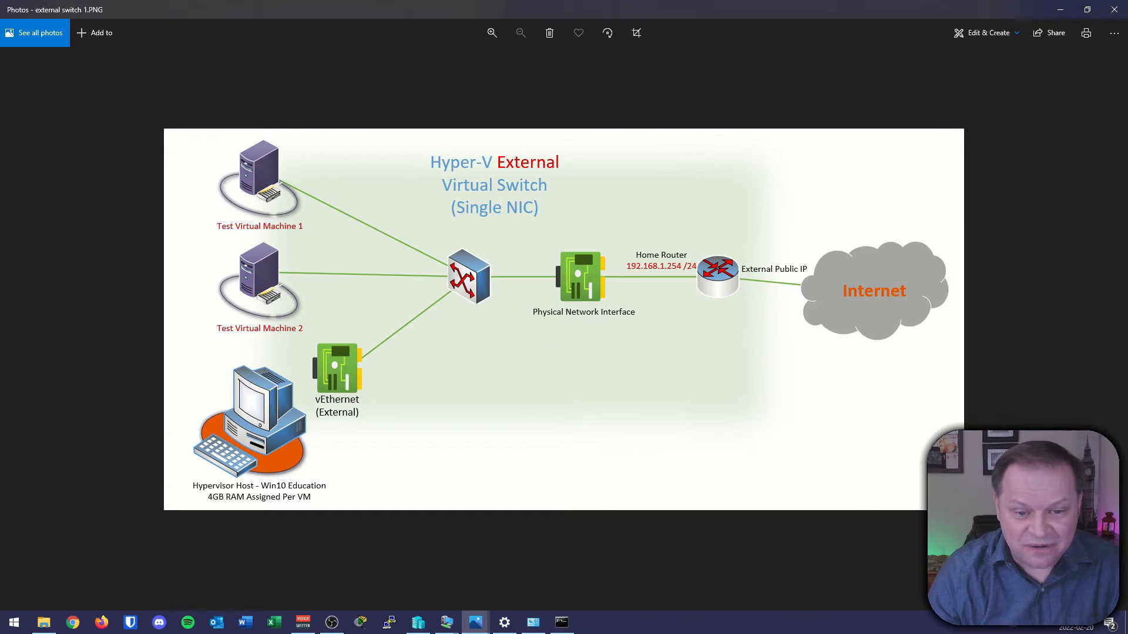
left_click_drag(284, 172, 321, 171)
left_click_drag(286, 257, 339, 256)
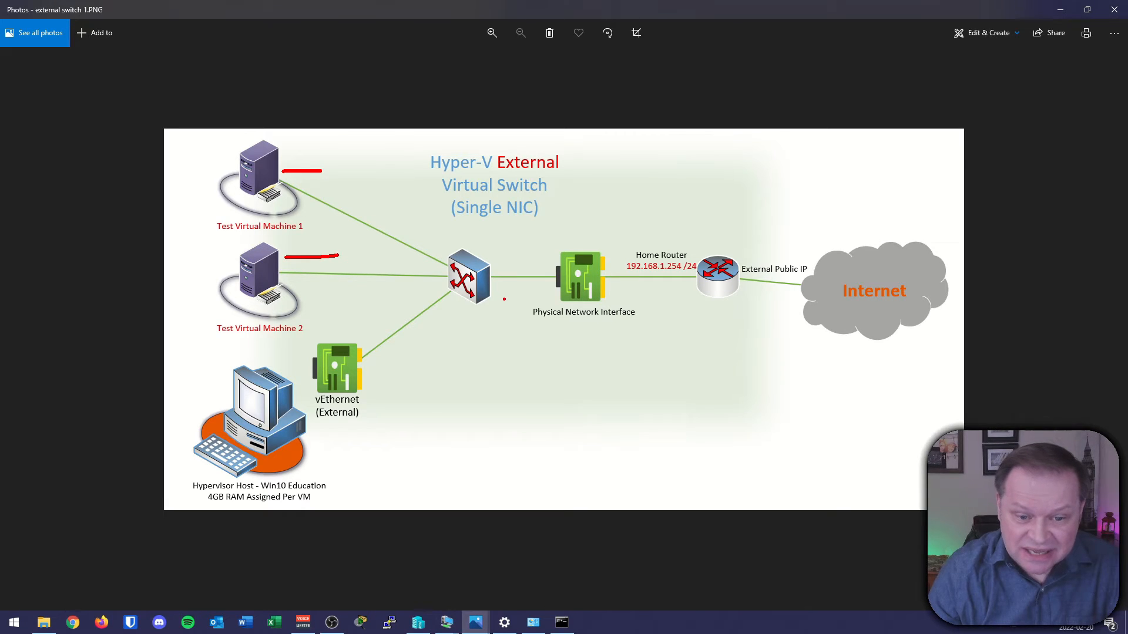
left_click_drag(508, 329, 688, 334)
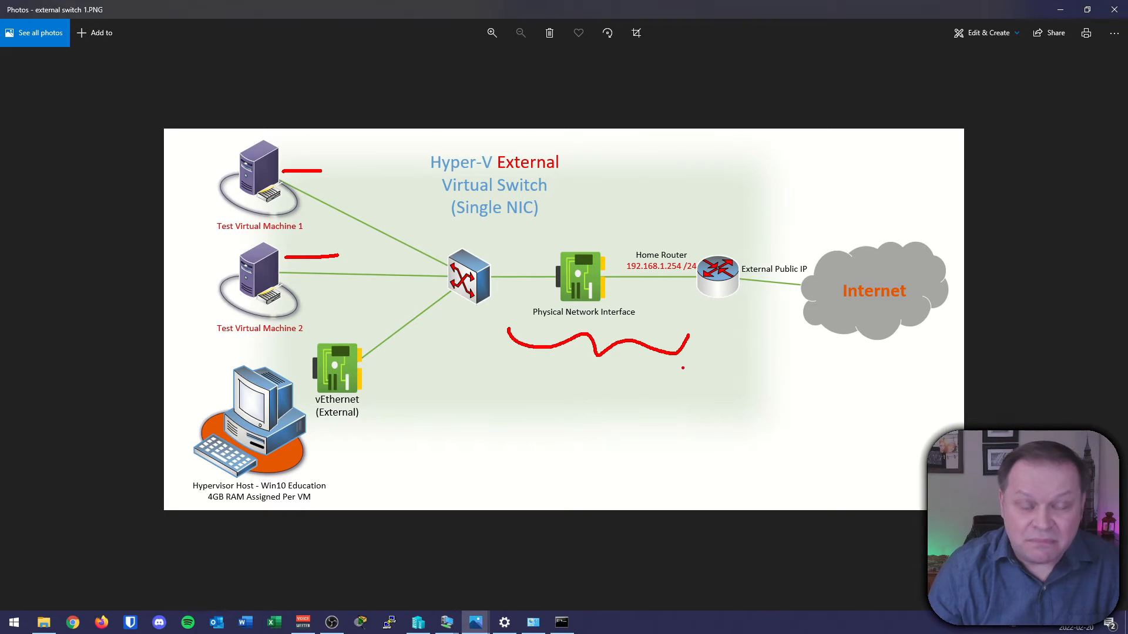